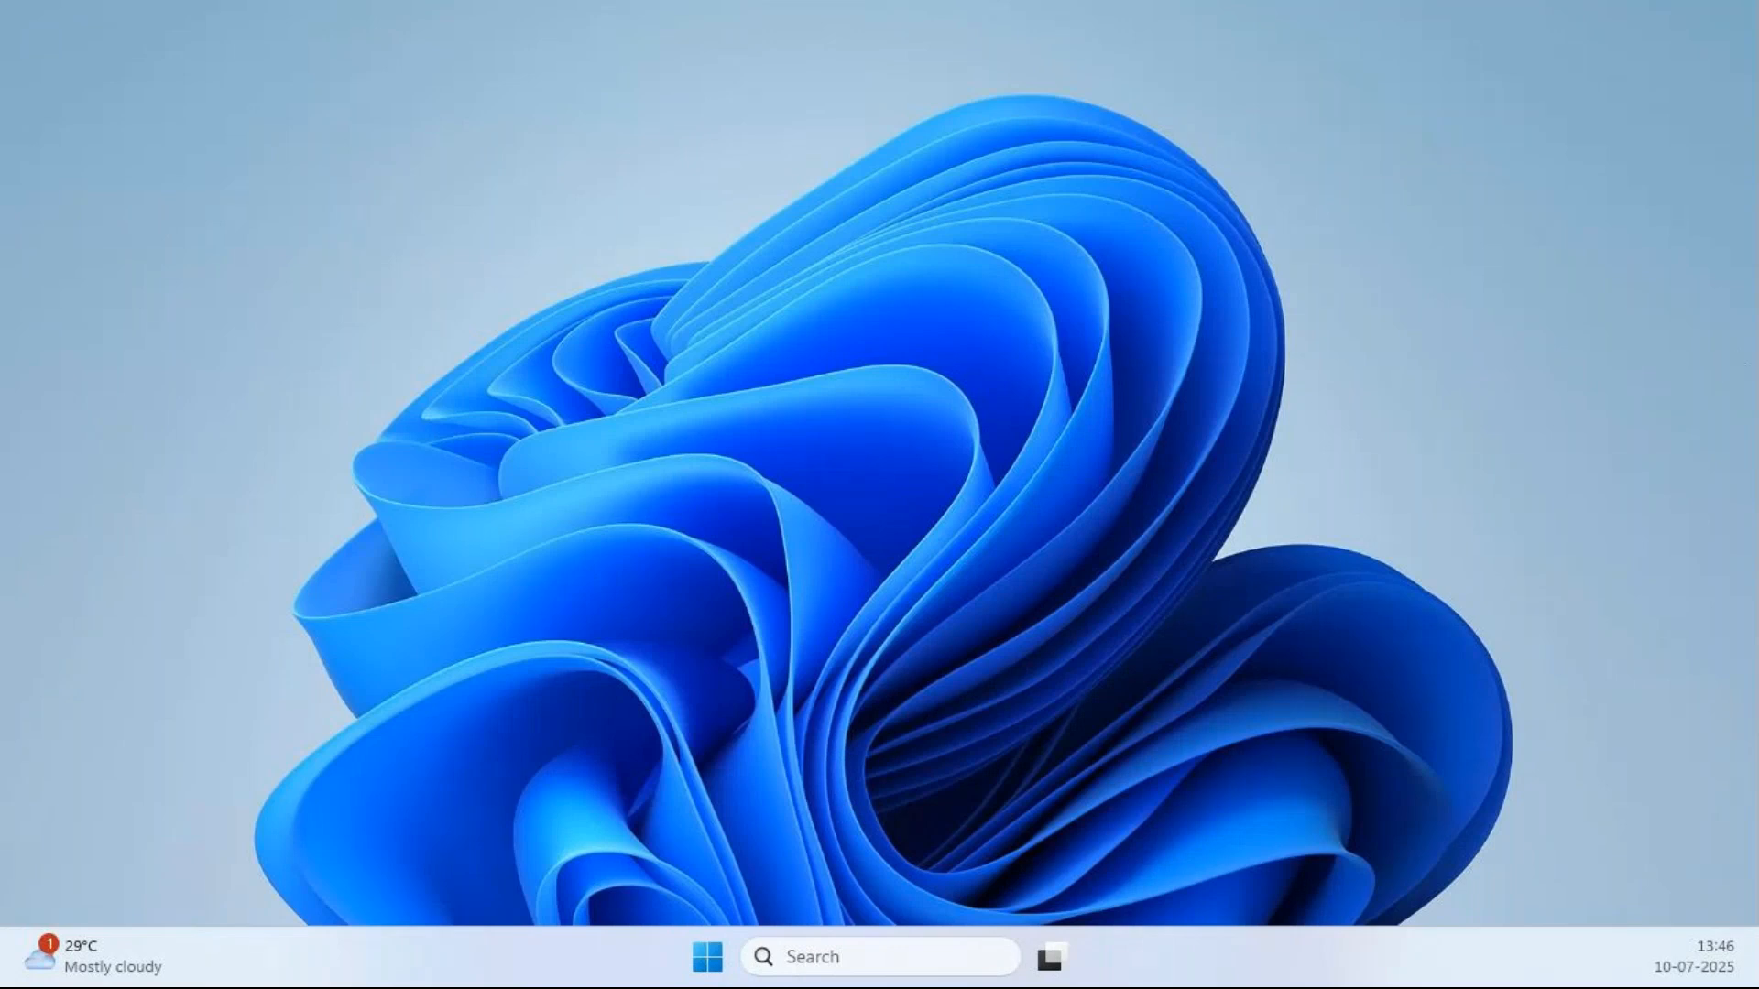
# - Launch SCL Manager with the Server Config project and maximize its window
pyautogui.press('super')
pyautogui.moveTo(185, 88); pyautogui.dragTo(915, 98)
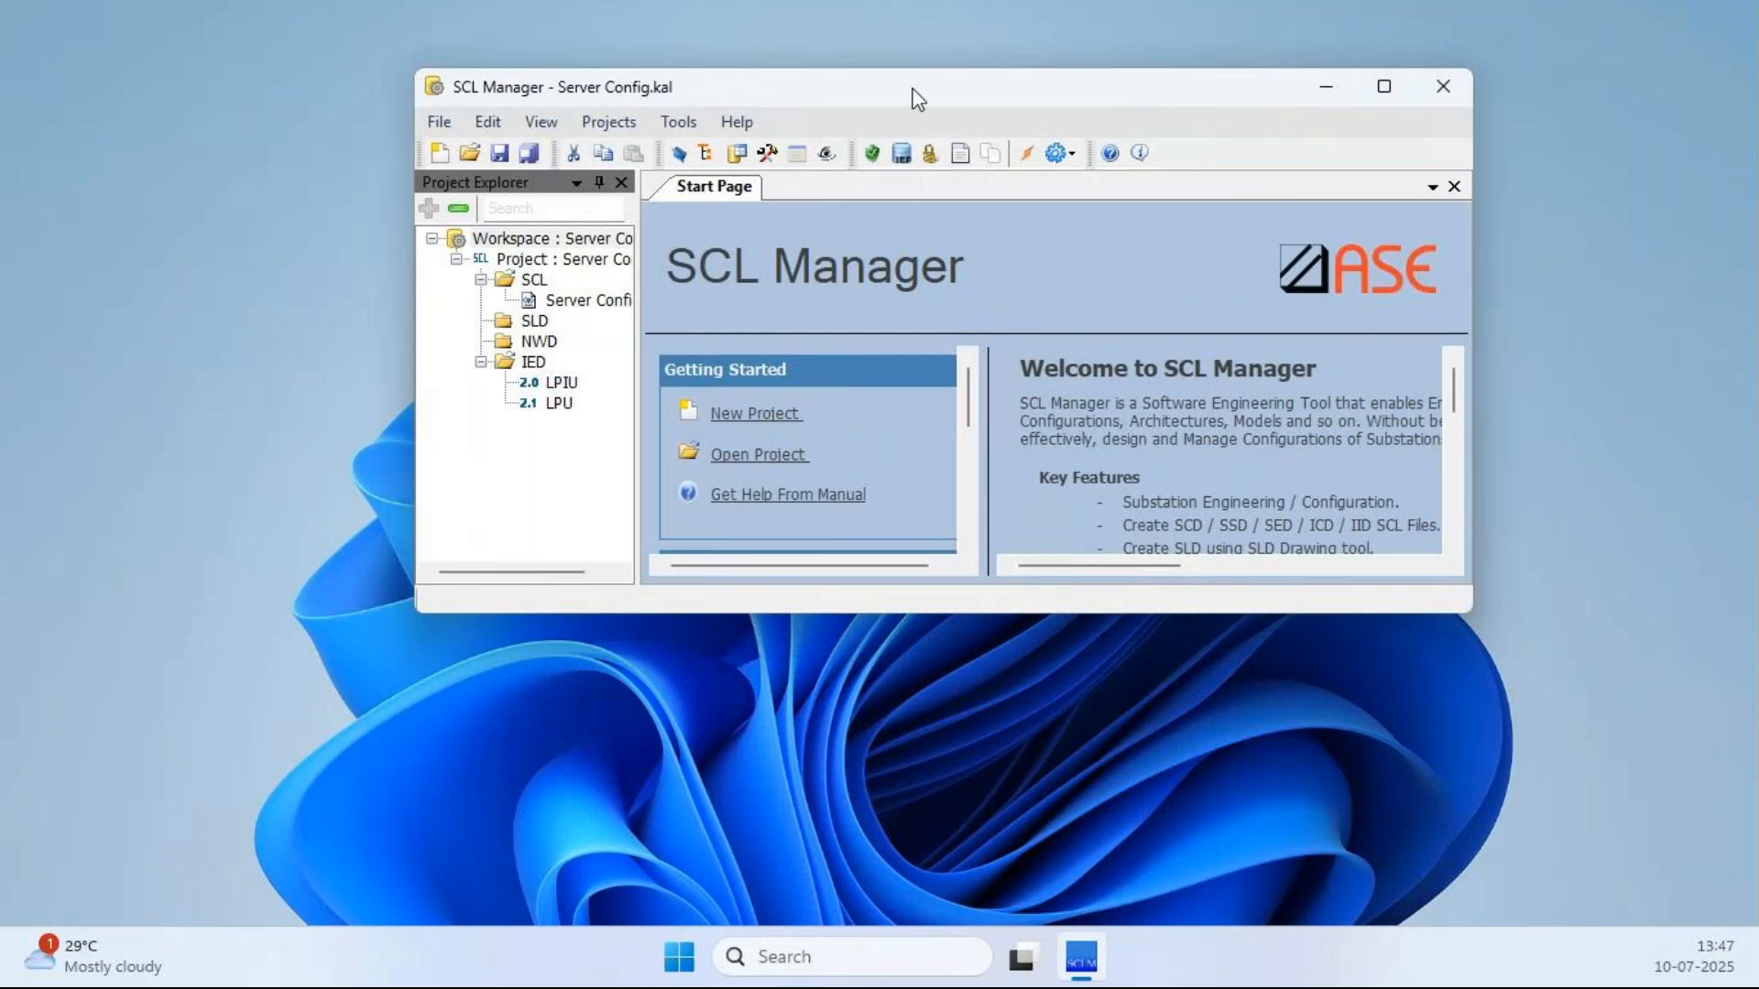
pyautogui.click(1385, 86)
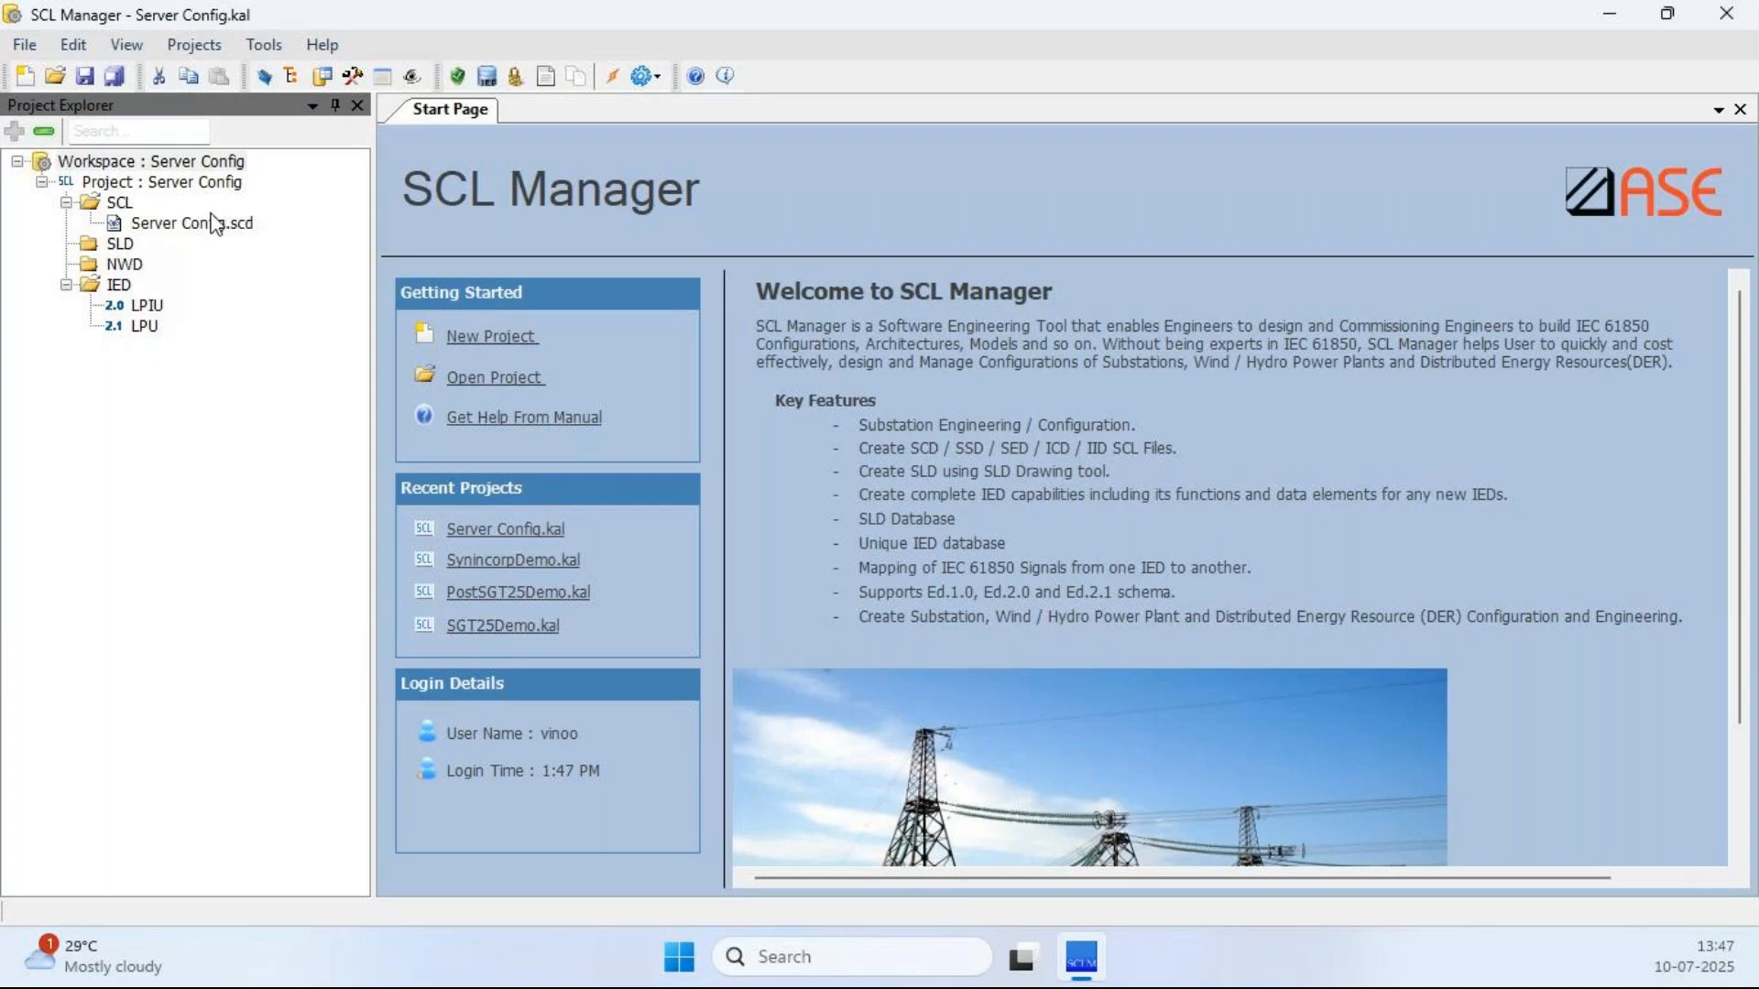
# - Open the LPU IED's datasets and review the variables in ds_gcb_prot_recl without changing anything
pyautogui.click(142, 334)
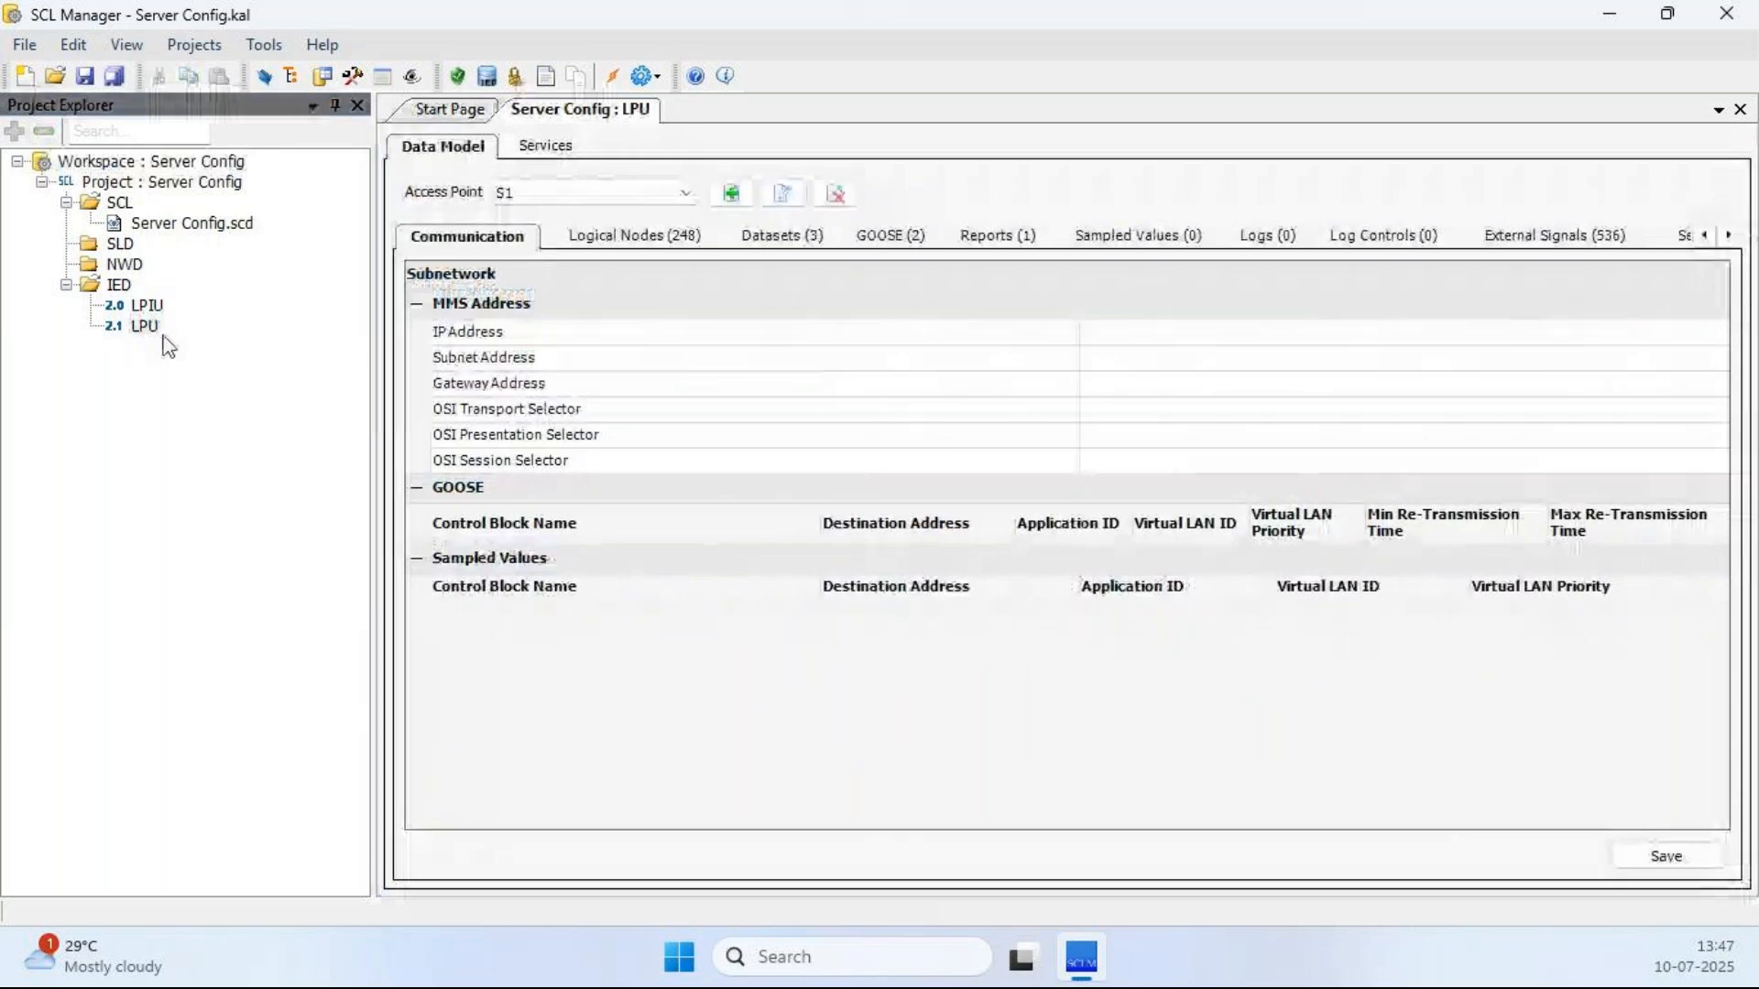
pyautogui.click(781, 238)
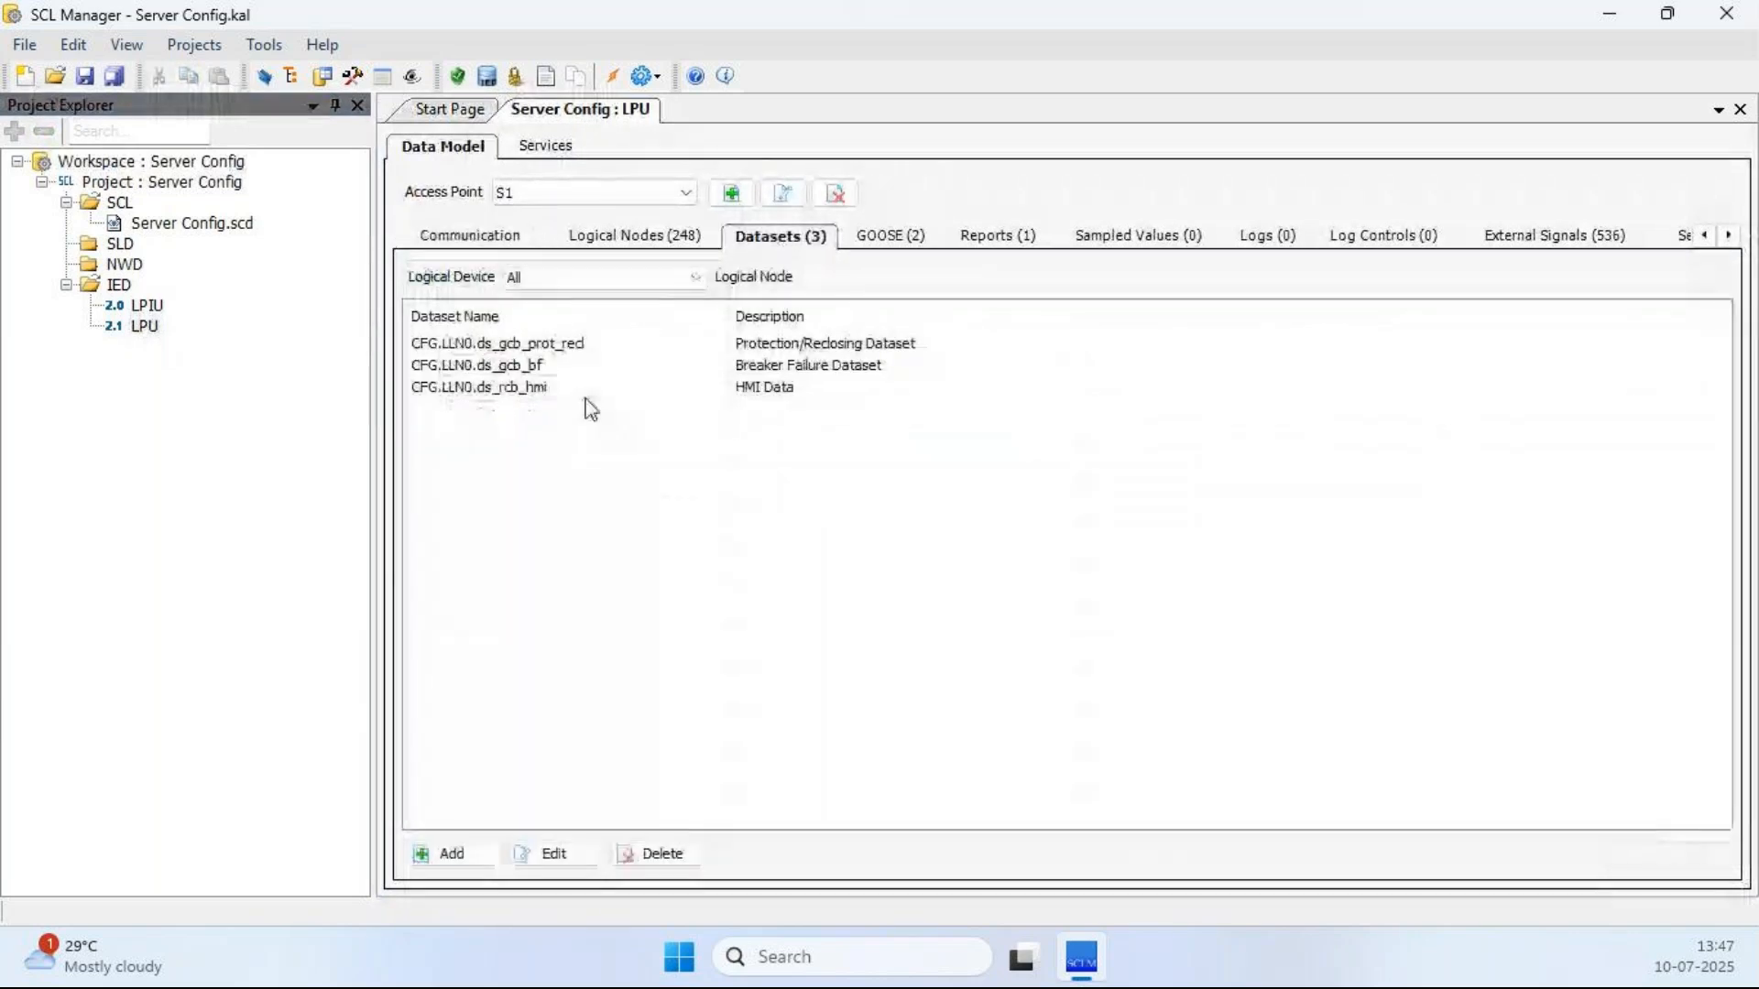
pyautogui.click(512, 345)
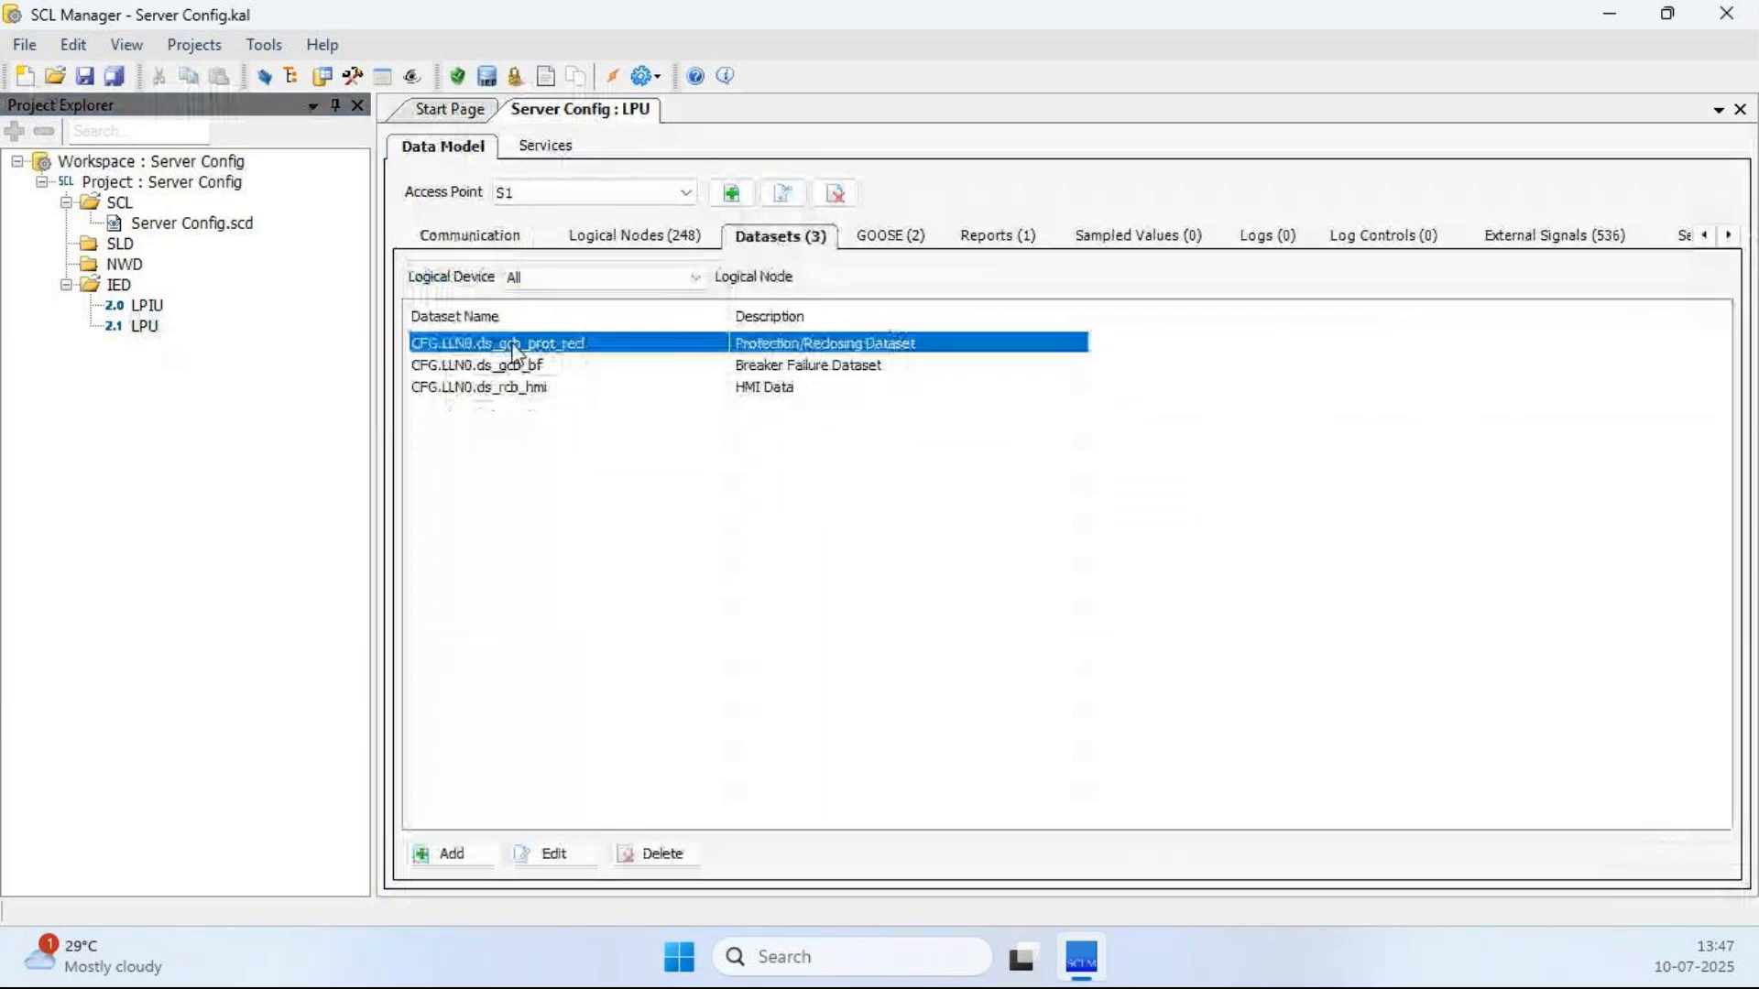
pyautogui.doubleClick(516, 347)
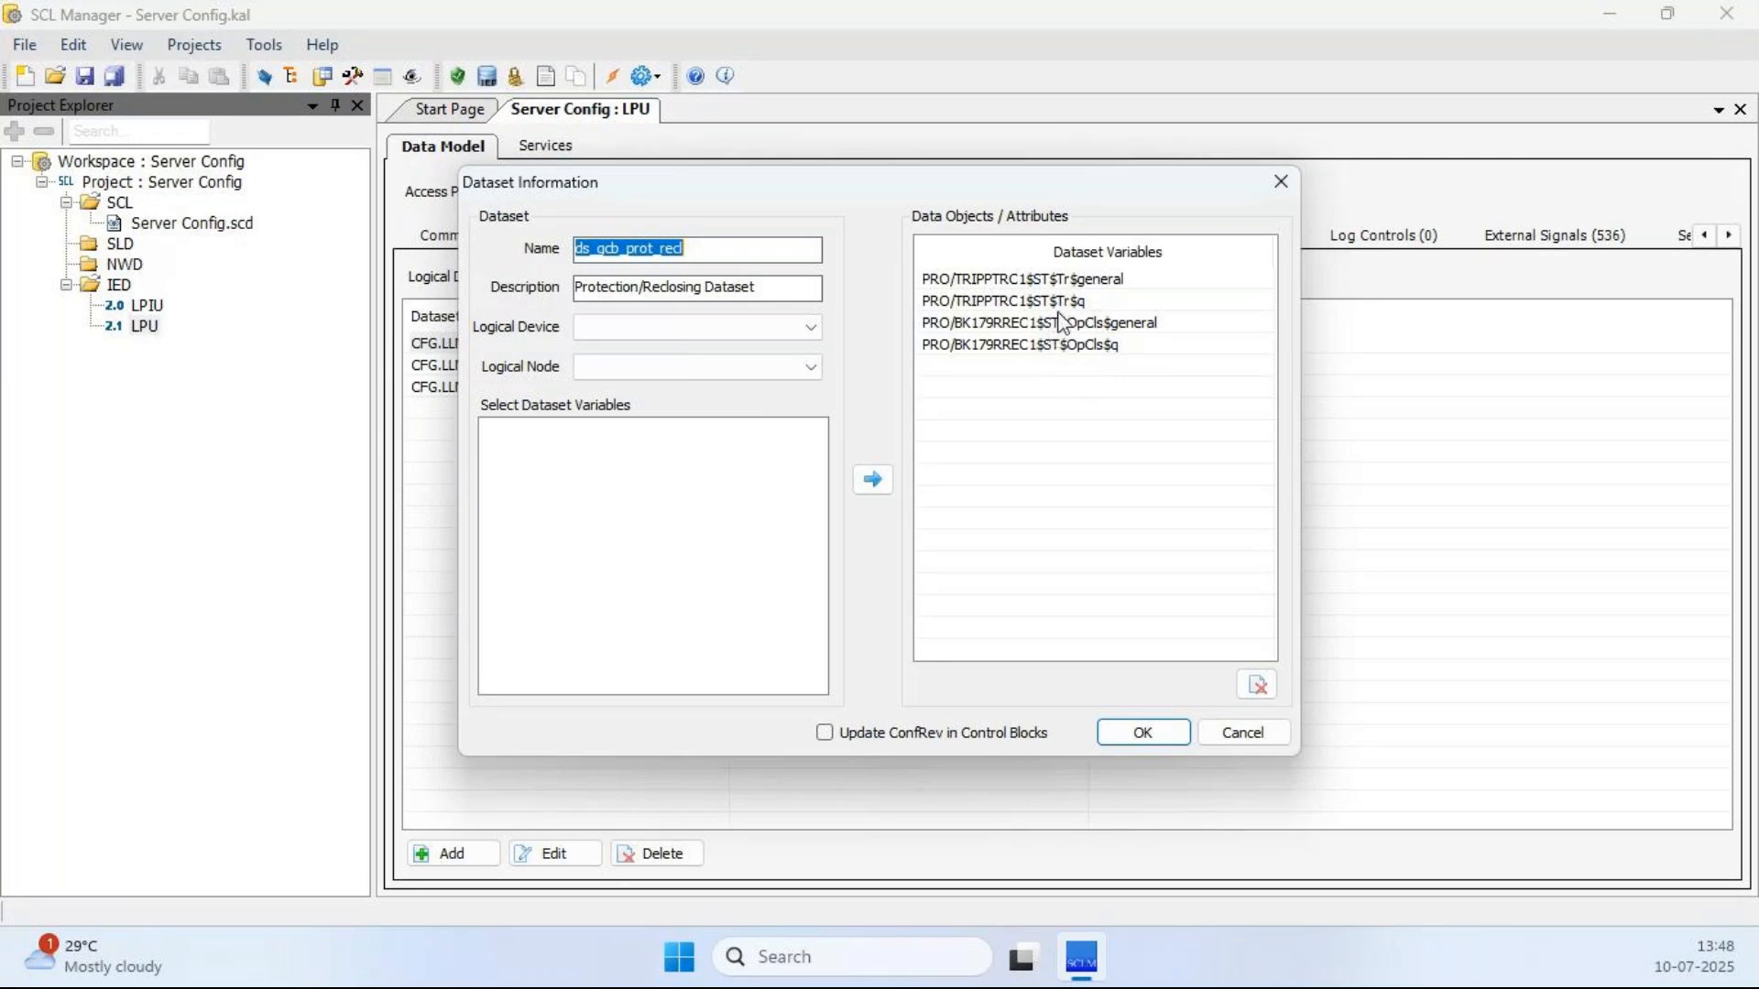
pyautogui.click(1241, 742)
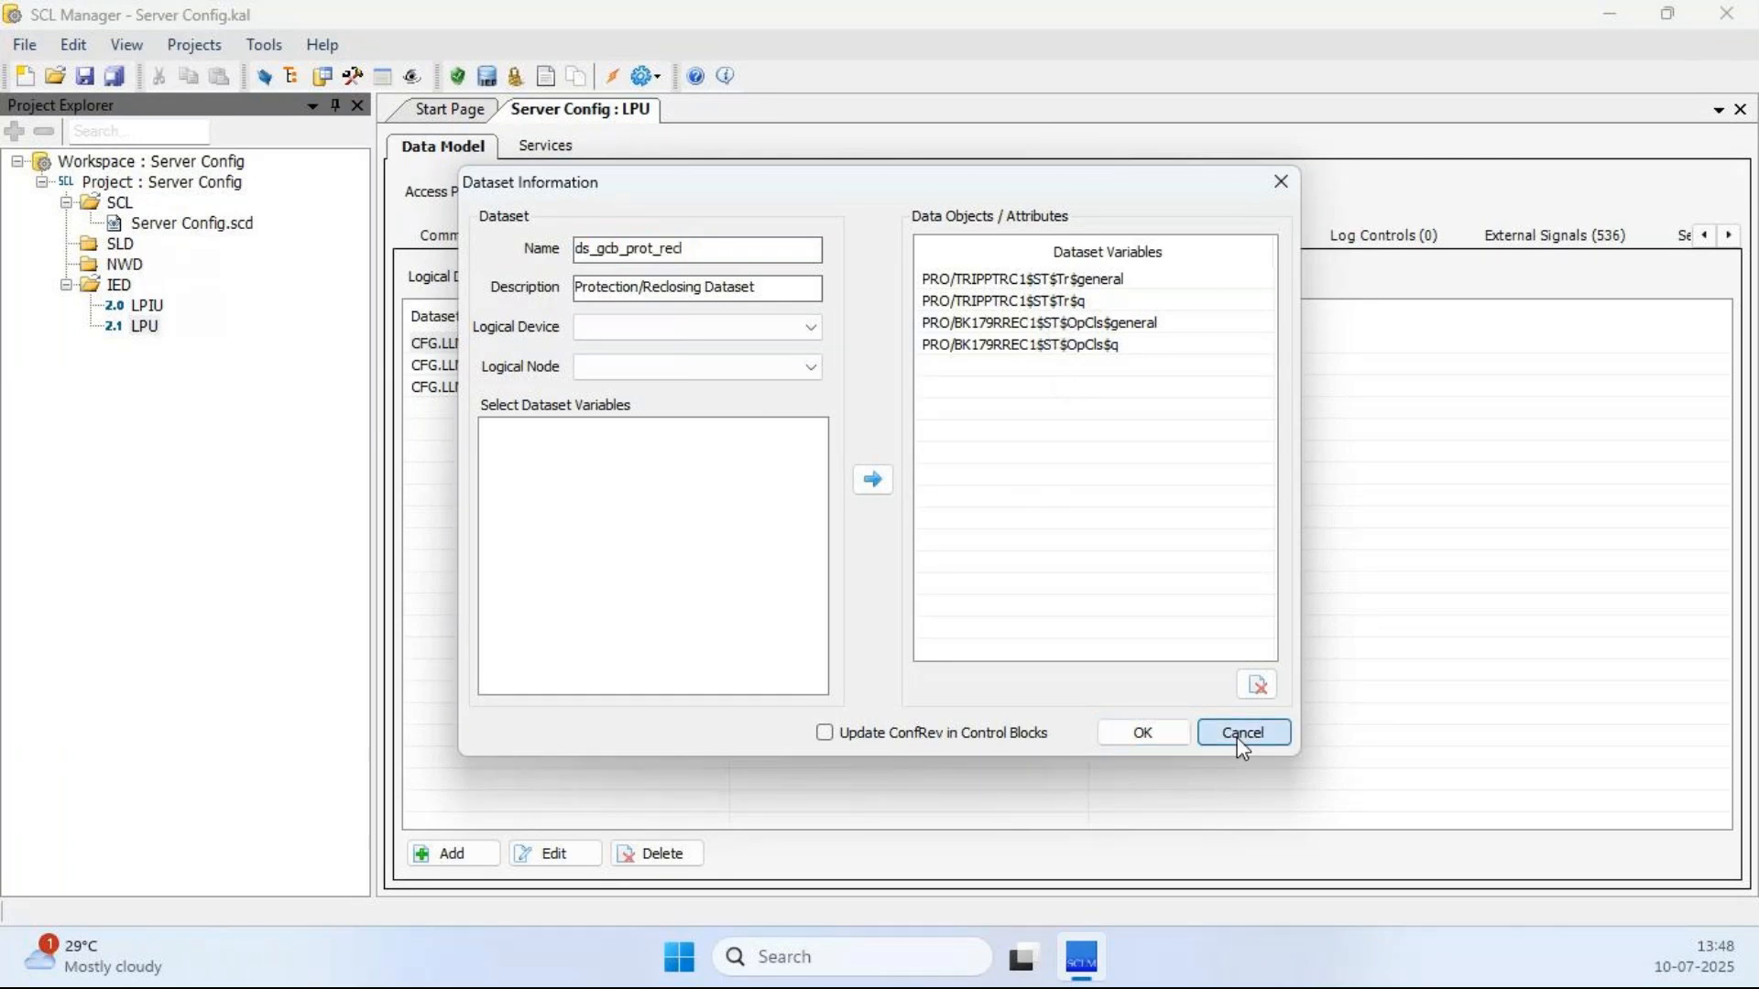
pyautogui.click(1239, 738)
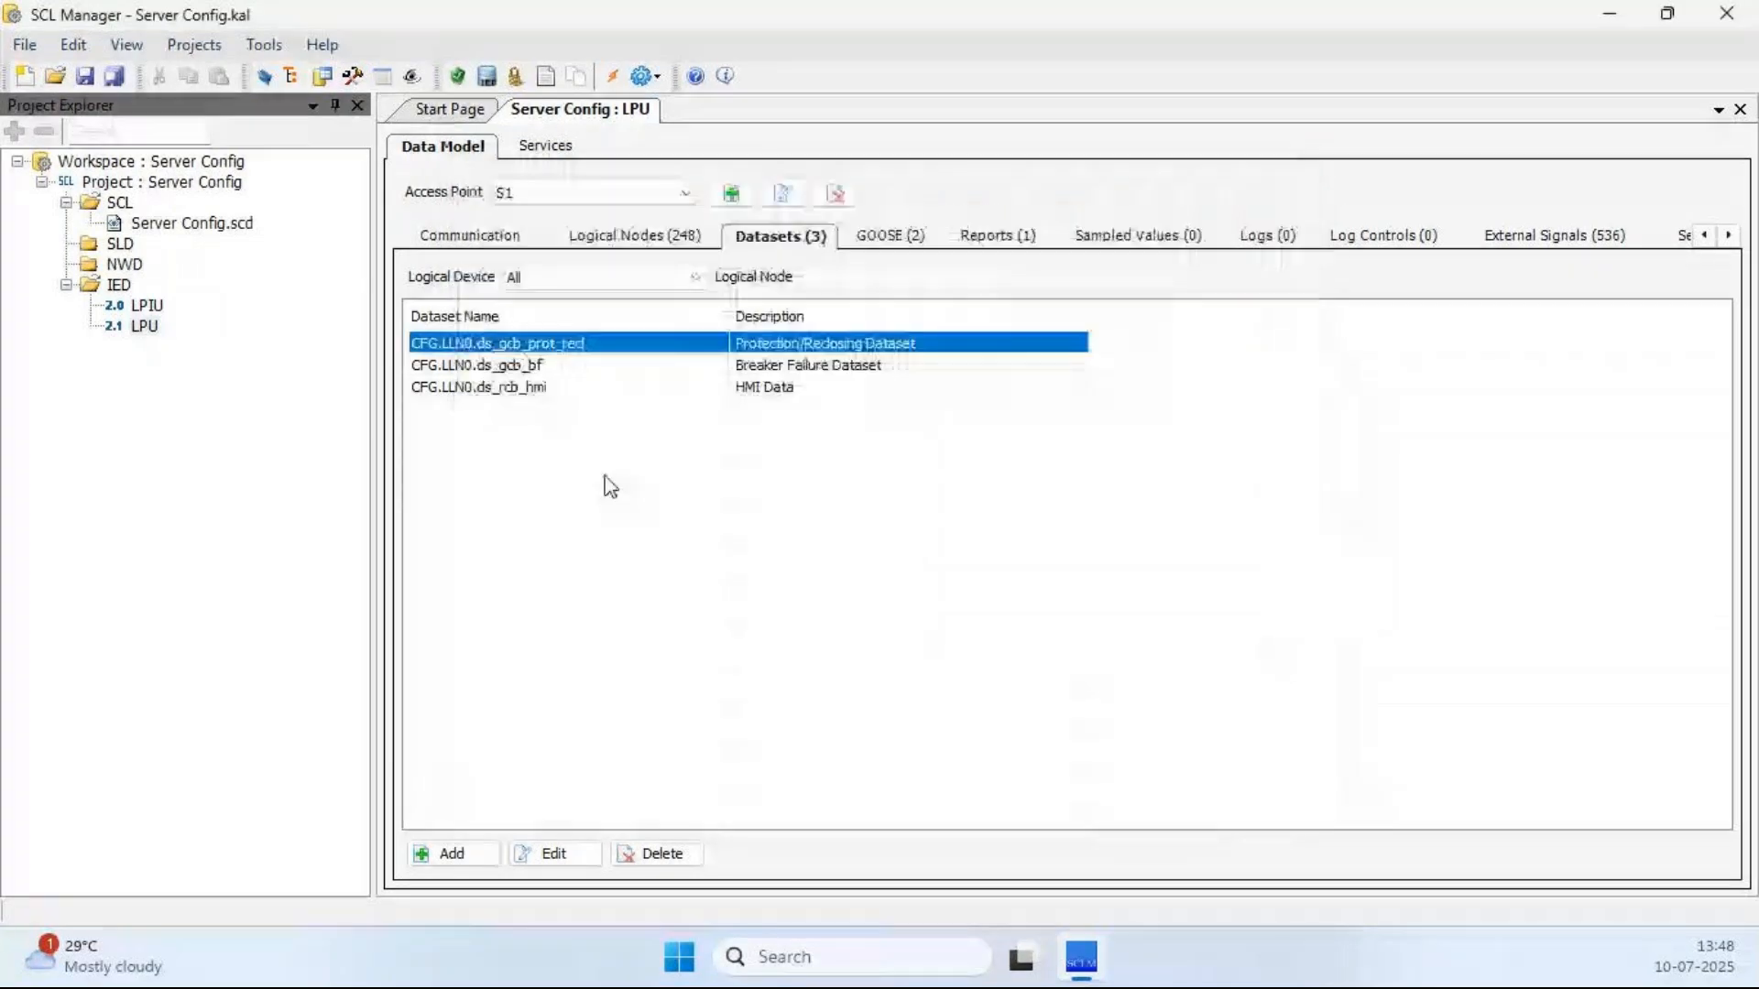
# - Review the variables in the LPU datasets ds_gcb_bf and ds_rcb_hmi, closing each without changes
pyautogui.click(531, 366)
pyautogui.doubleClick(530, 367)
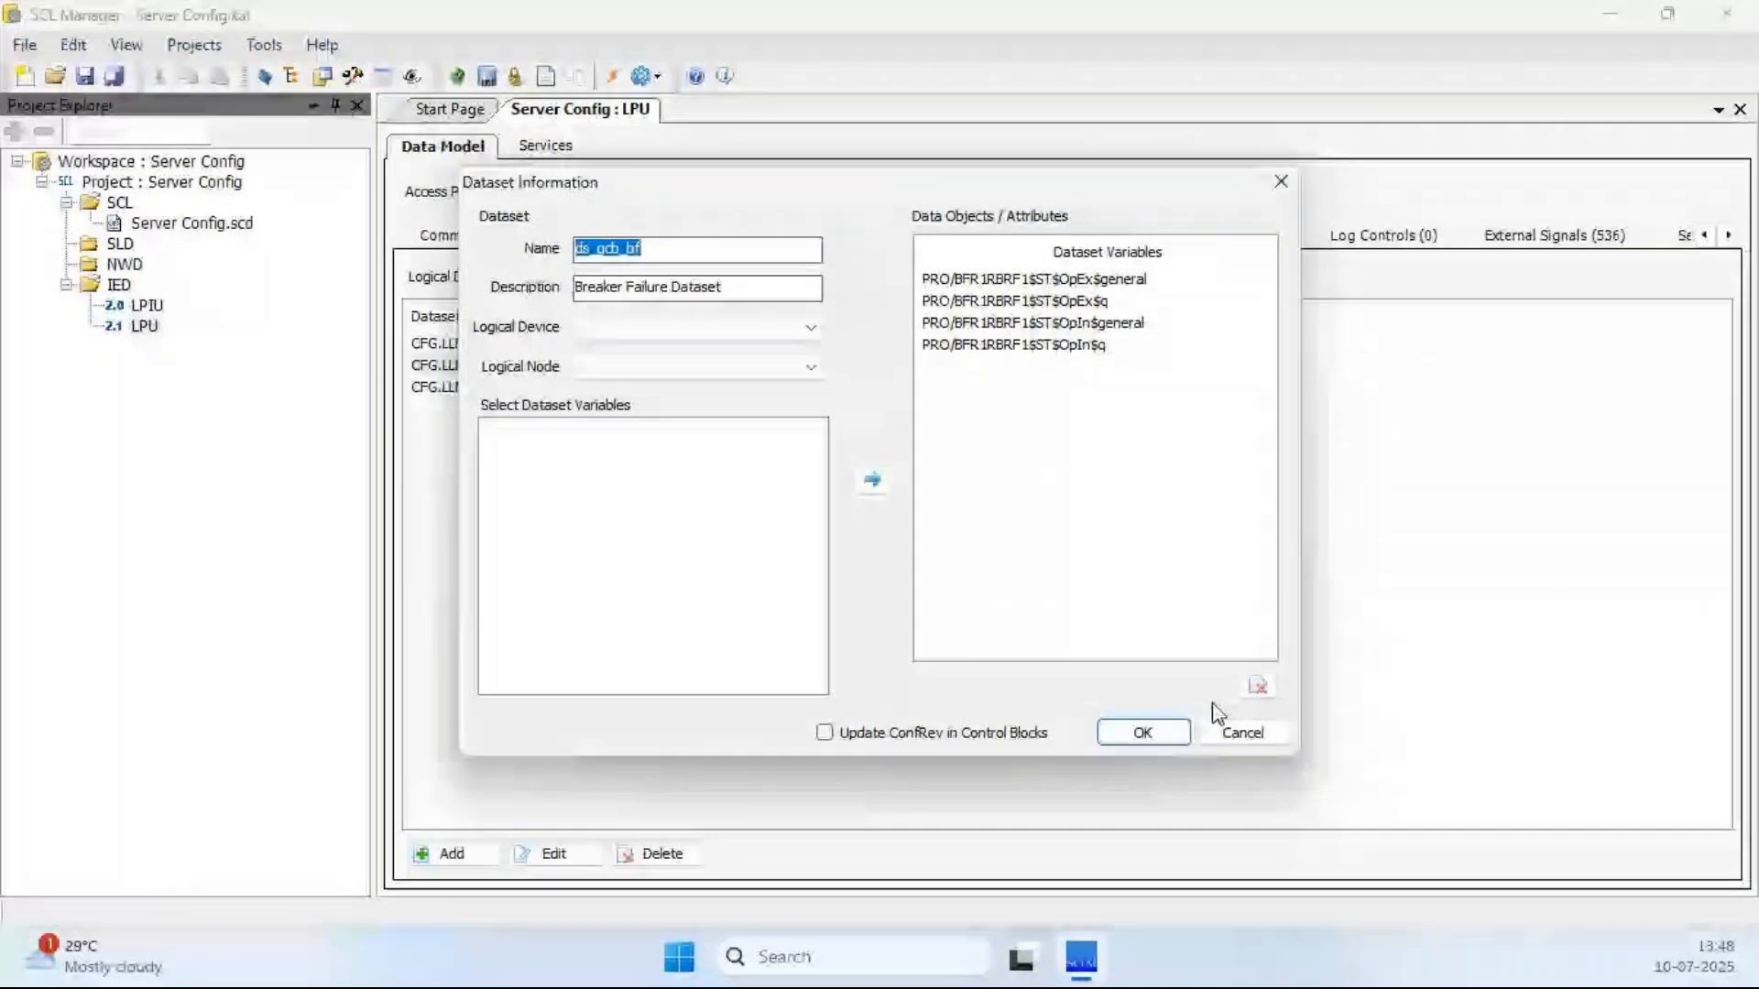
pyautogui.click(1227, 731)
pyautogui.click(612, 388)
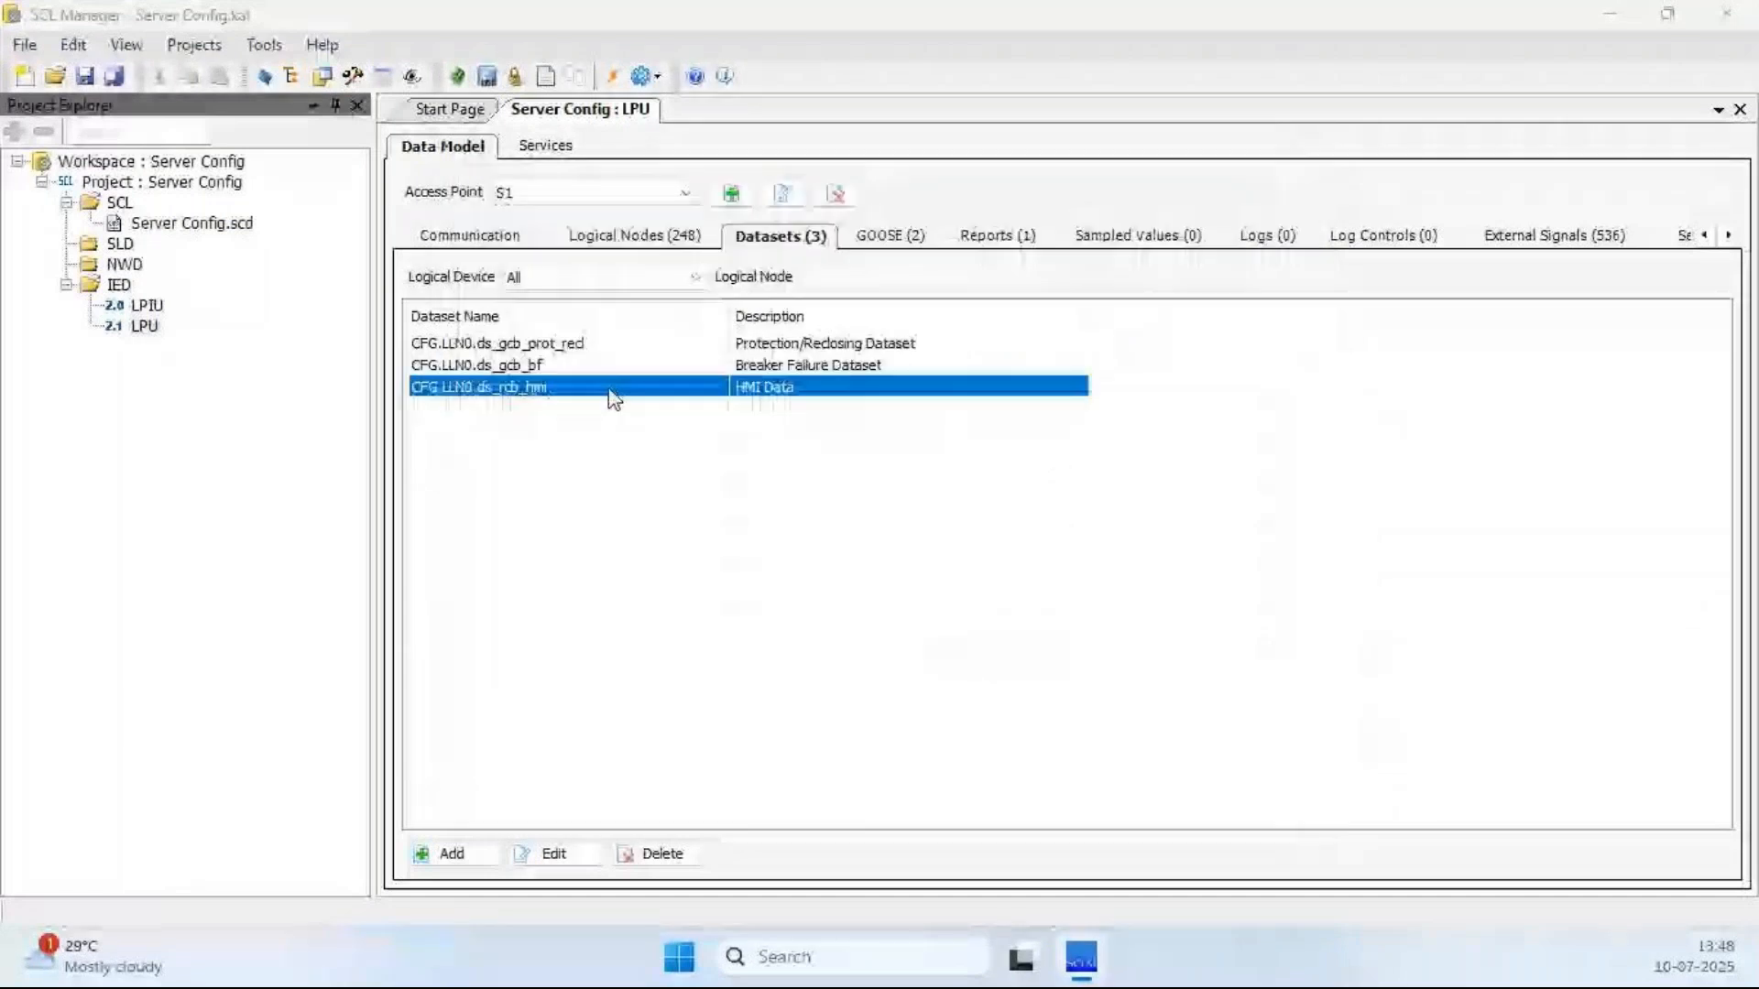
pyautogui.doubleClick(612, 394)
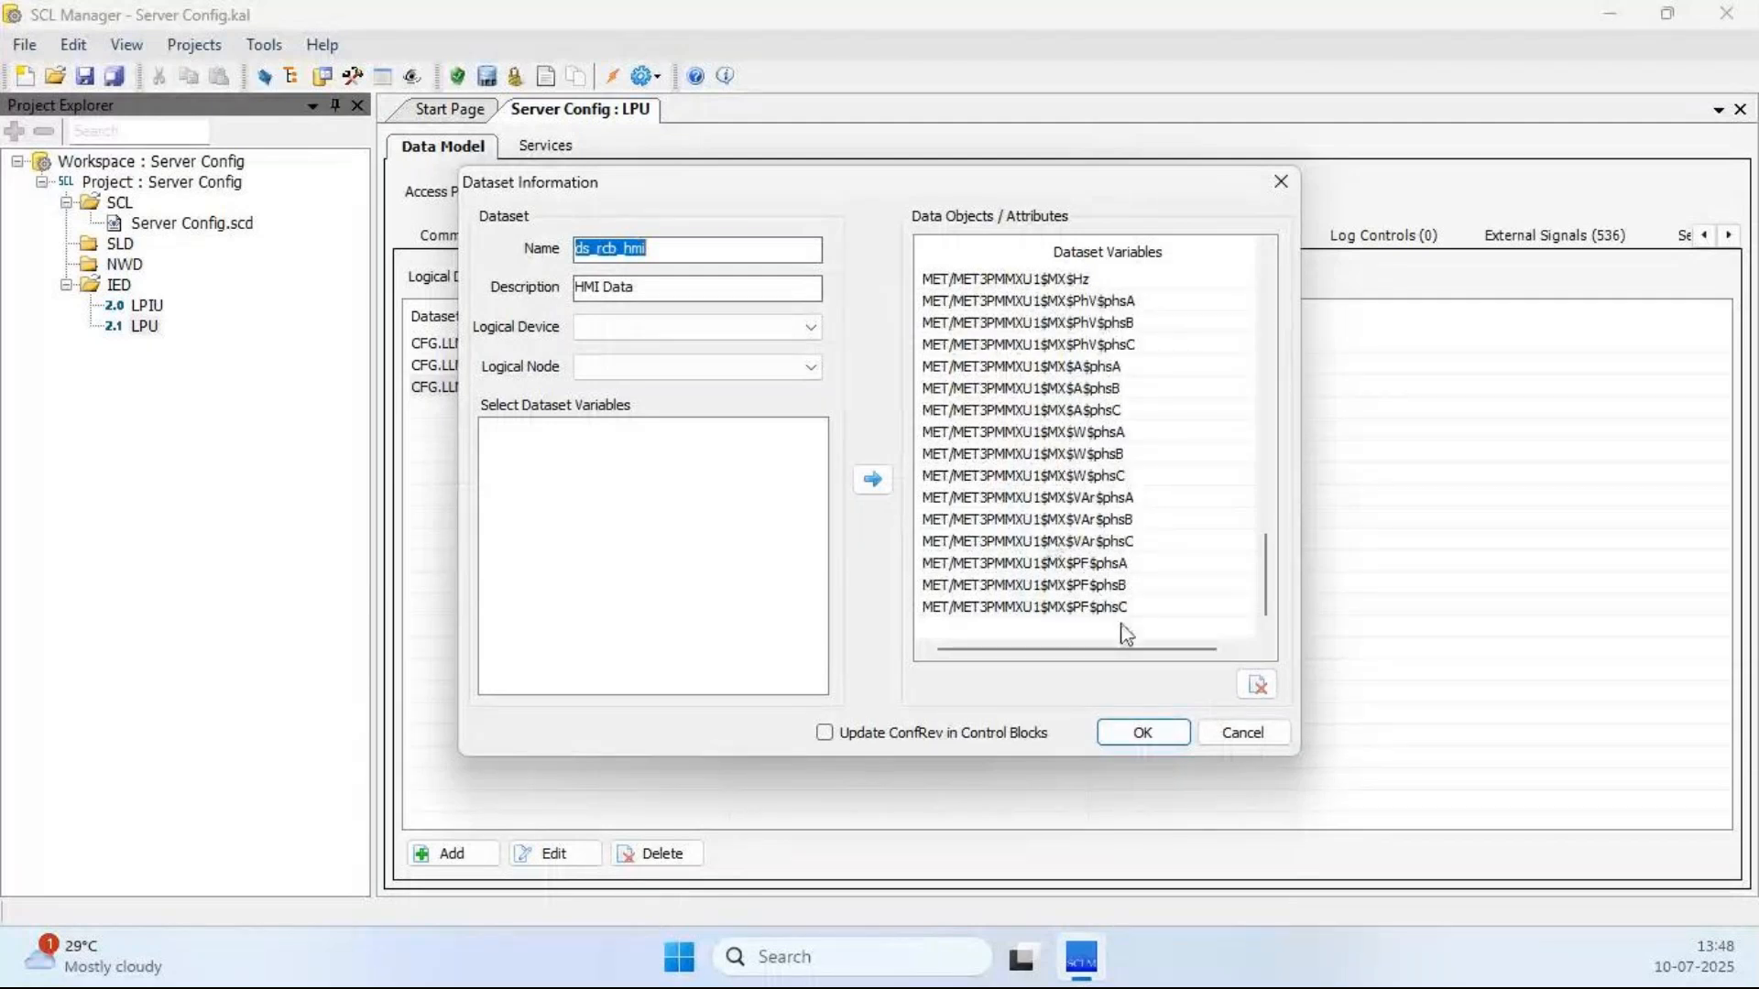
pyautogui.click(1218, 726)
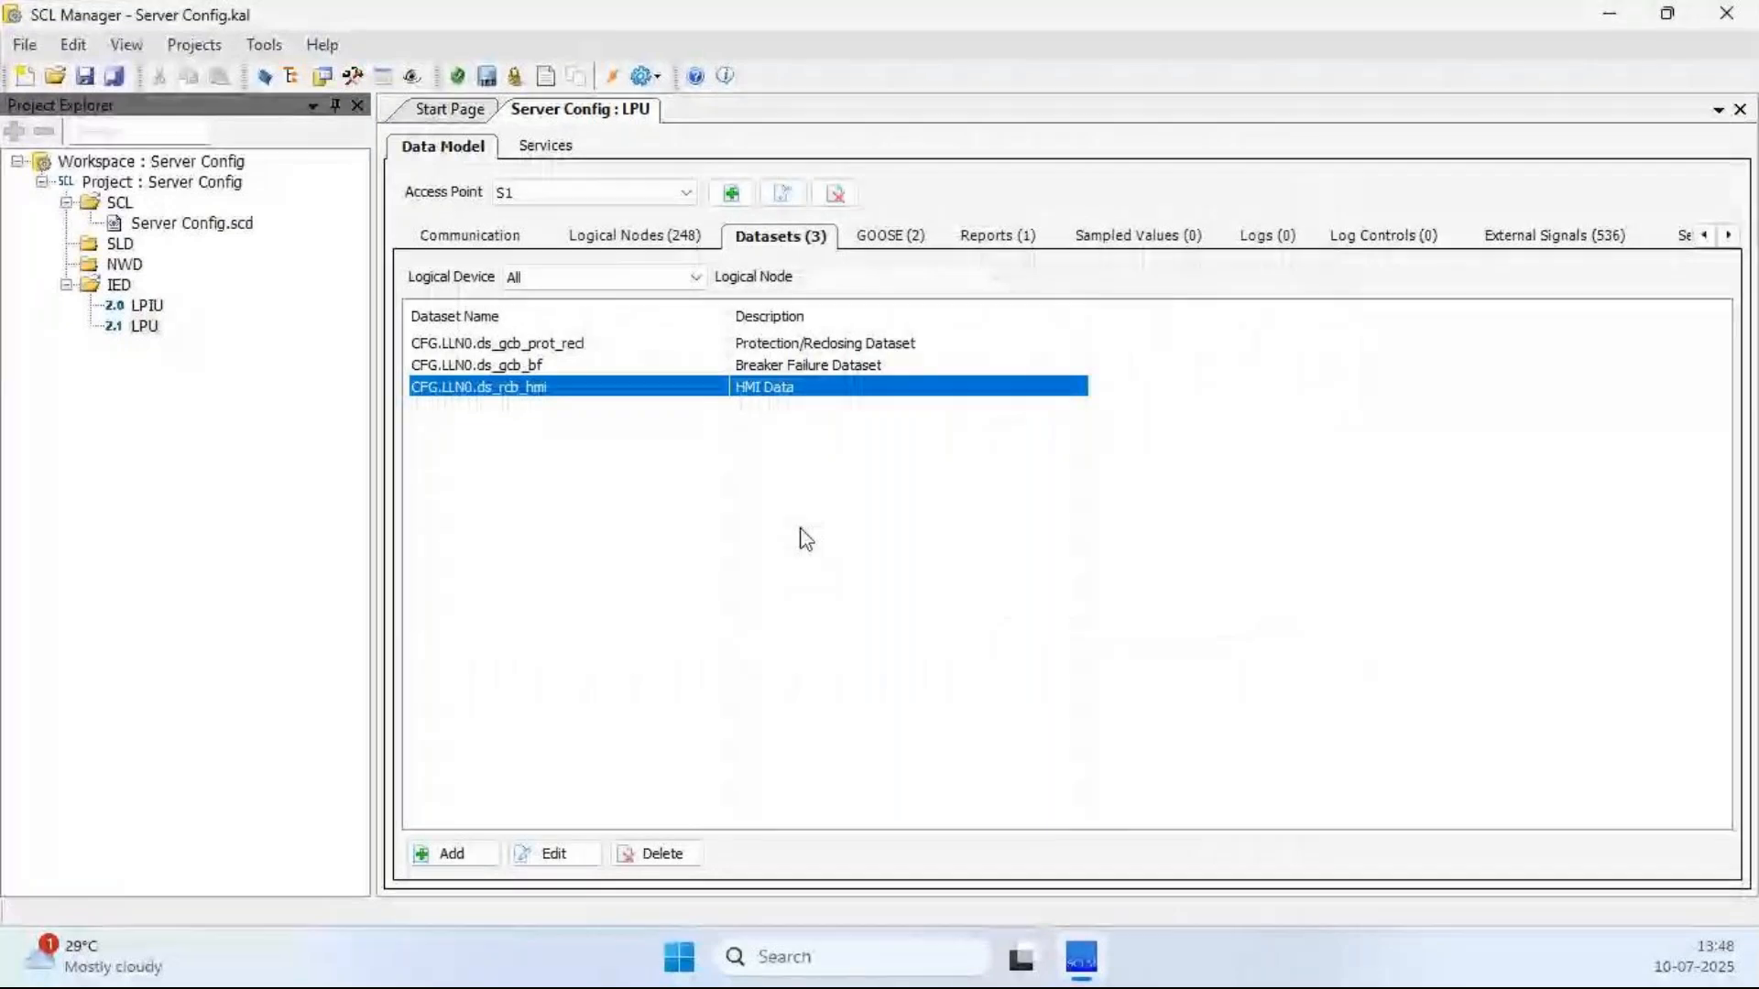
# - Examine the properties and dataset variables of the LPU GOOSE control blocks gcb_prot_recl and gcb_bf
pyautogui.click(893, 241)
pyautogui.click(509, 344)
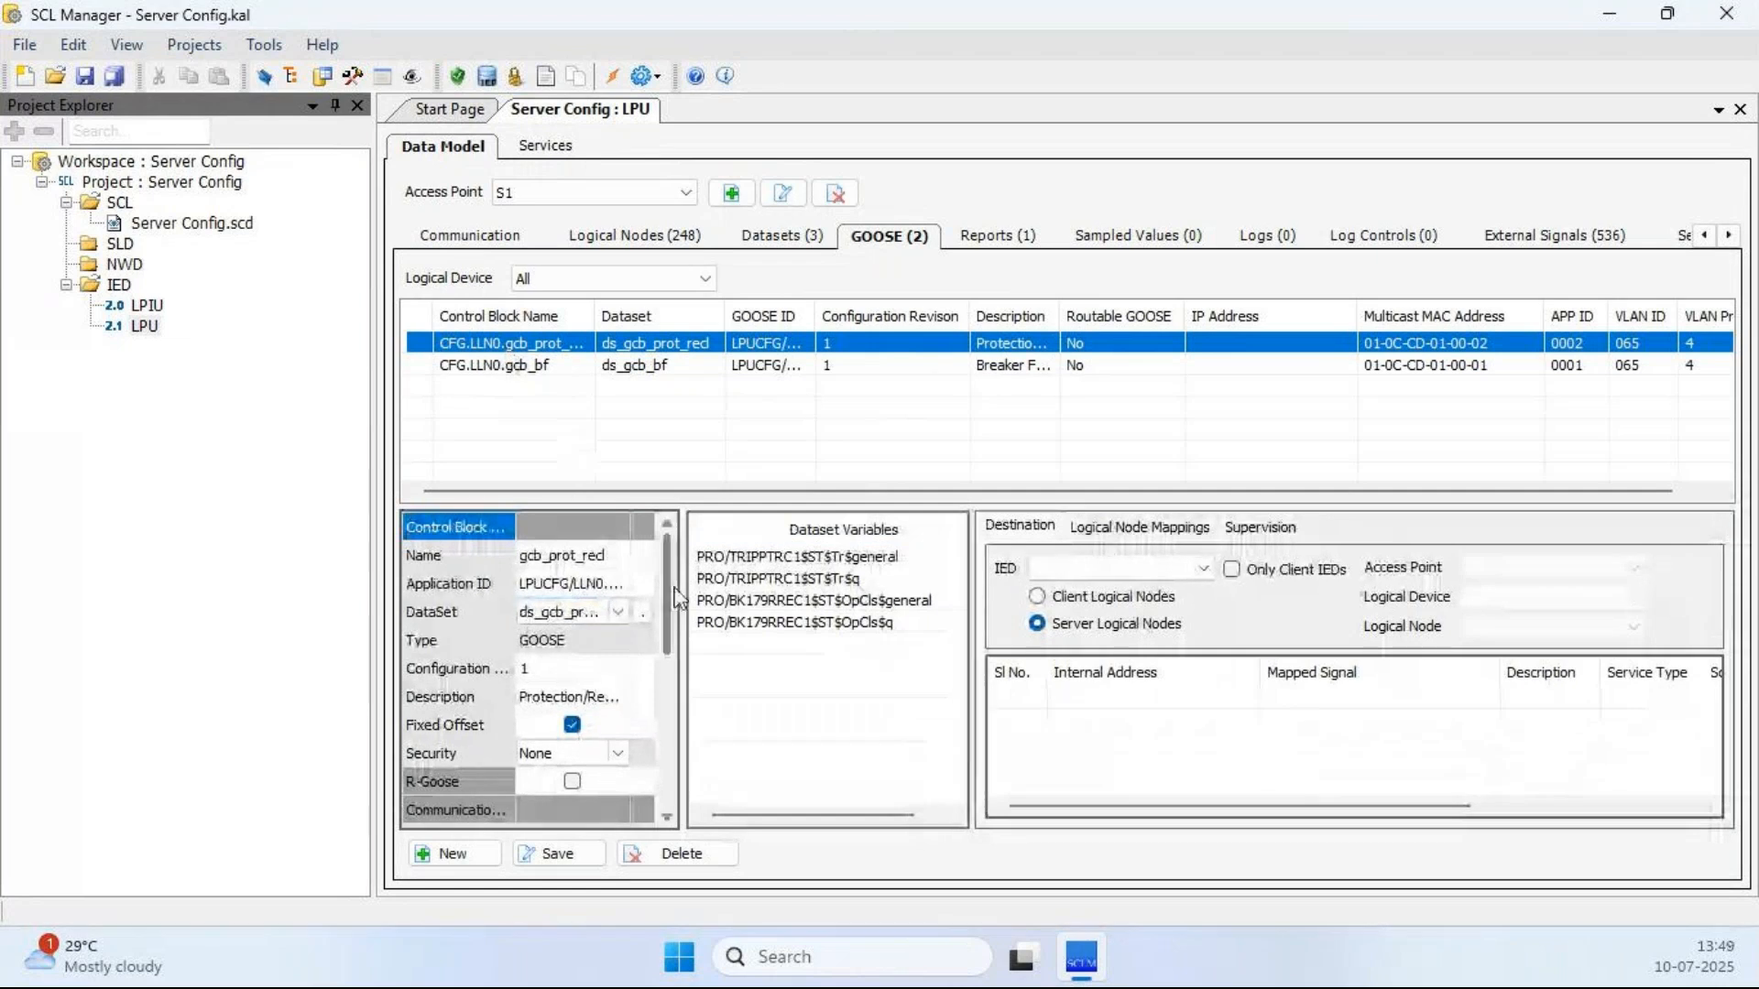
pyautogui.moveTo(667, 597); pyautogui.dragTo(667, 693)
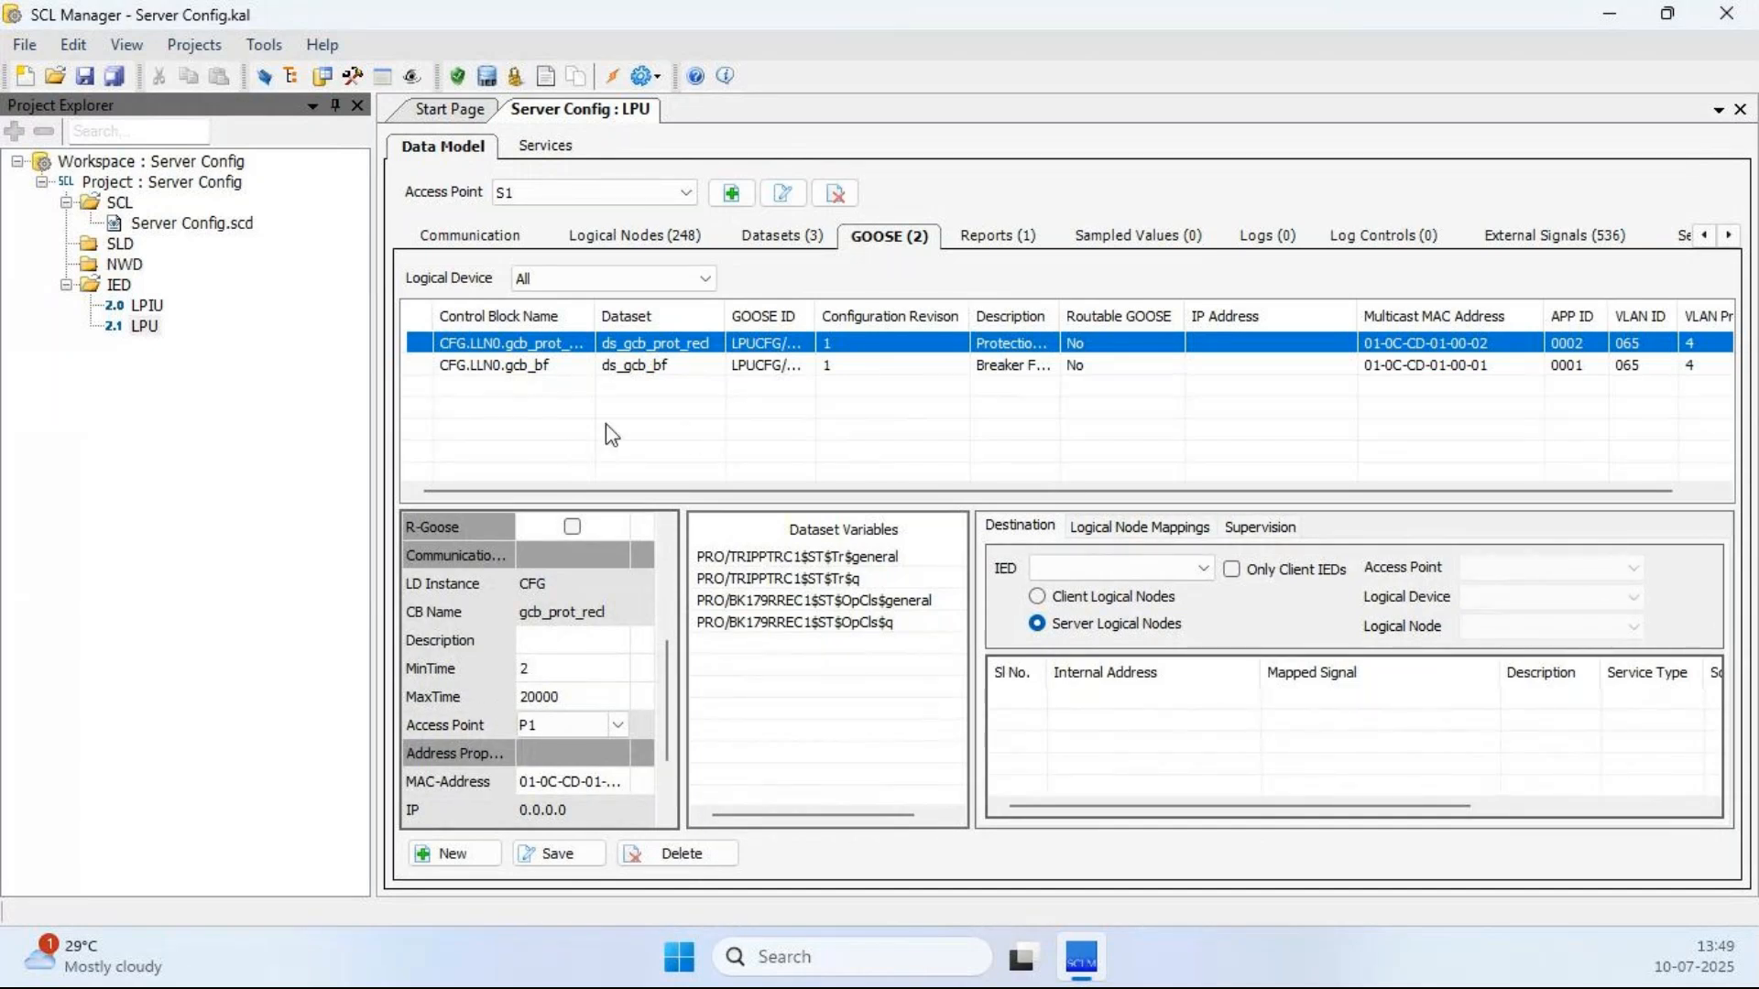
pyautogui.click(626, 366)
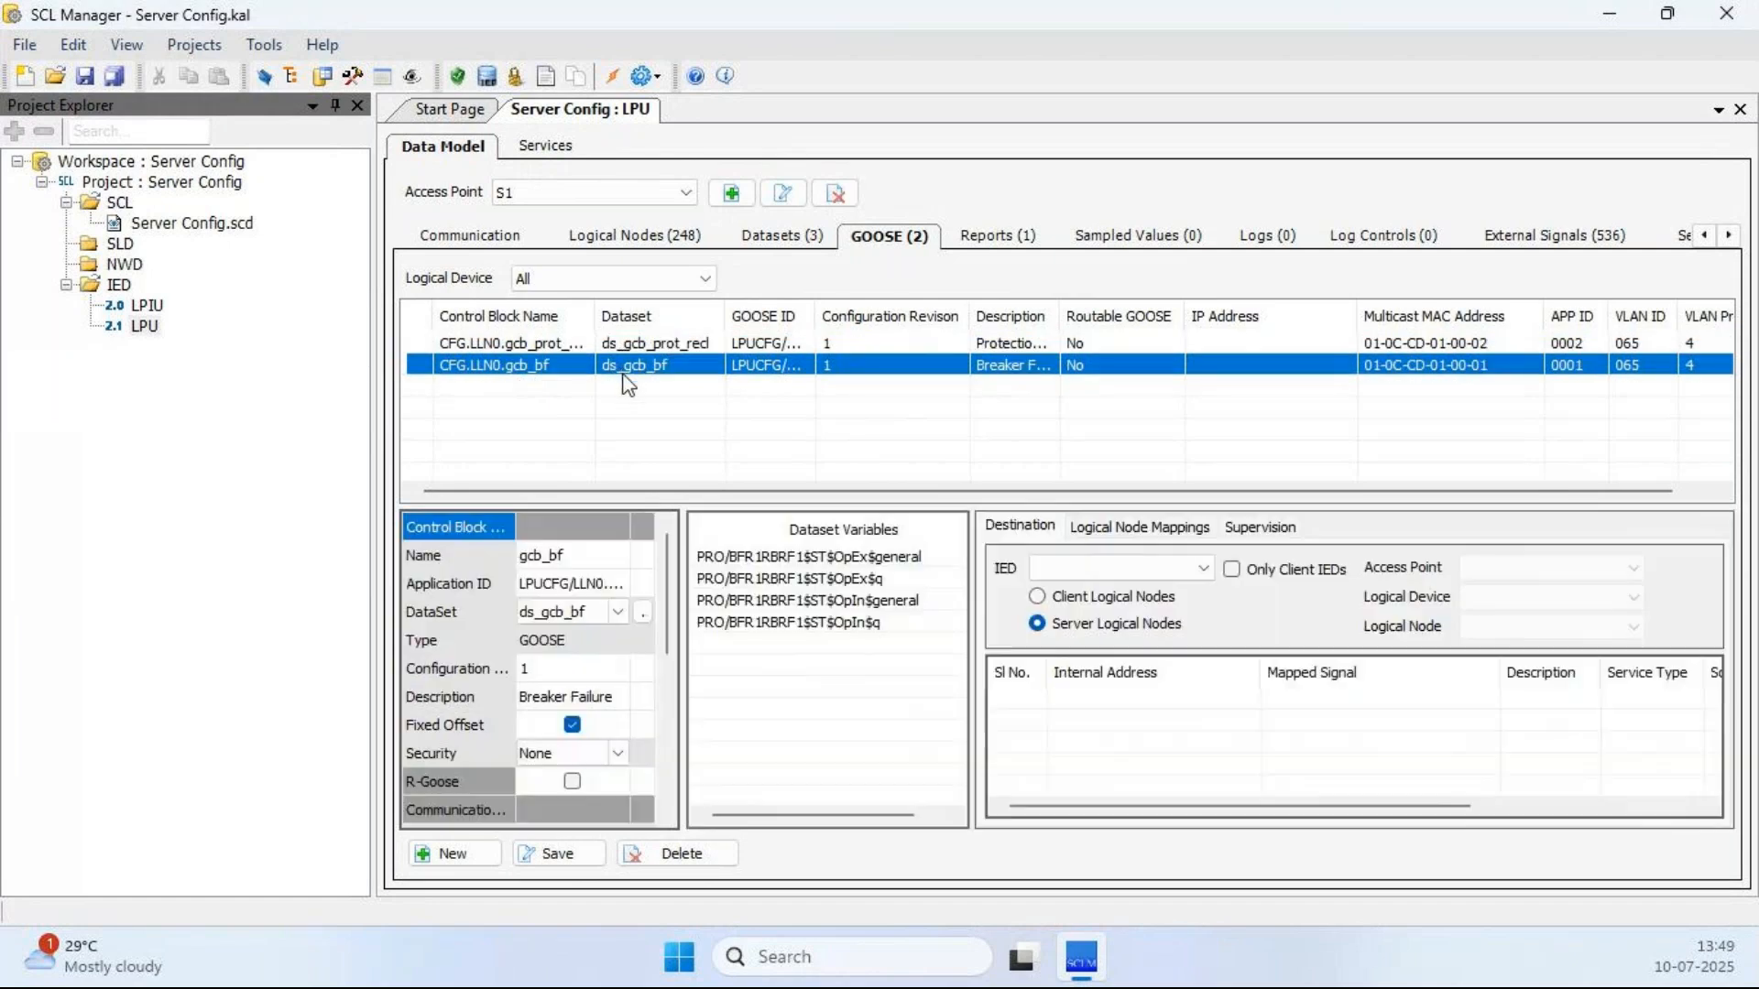
pyautogui.scroll(-3, 600, 682)
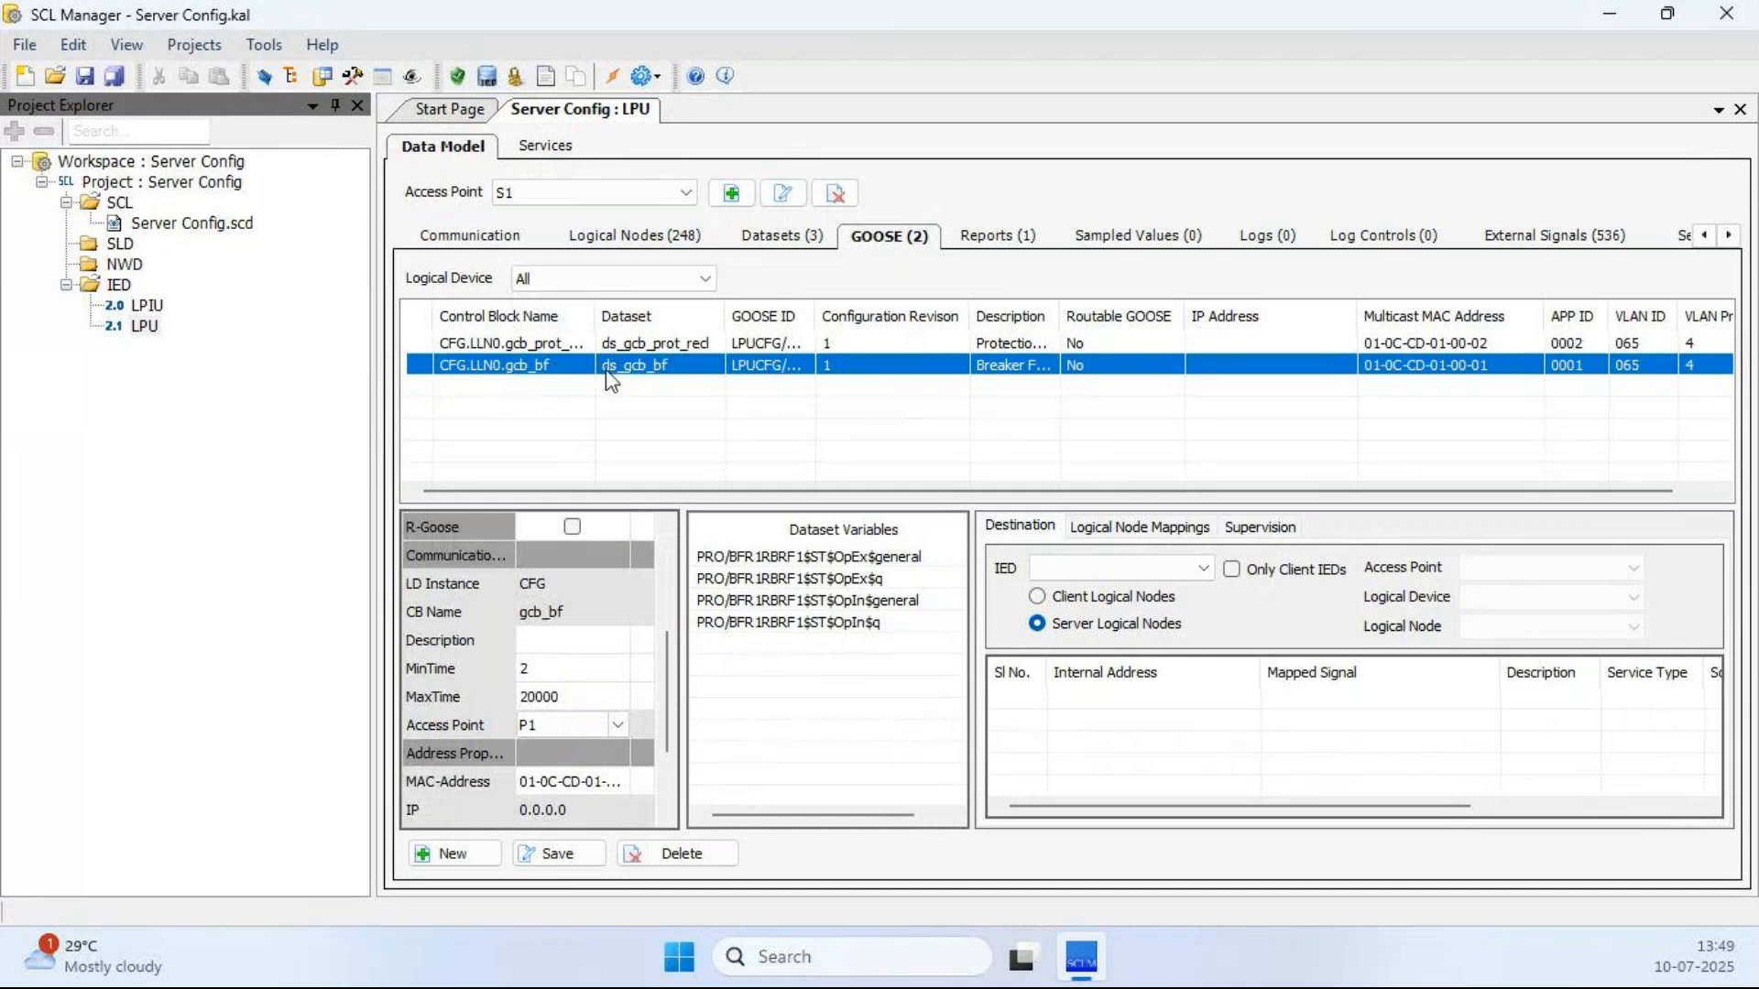
# - Examine the LPU's HMI report control block, including its dataset, trigger options and optional fields
pyautogui.click(1002, 237)
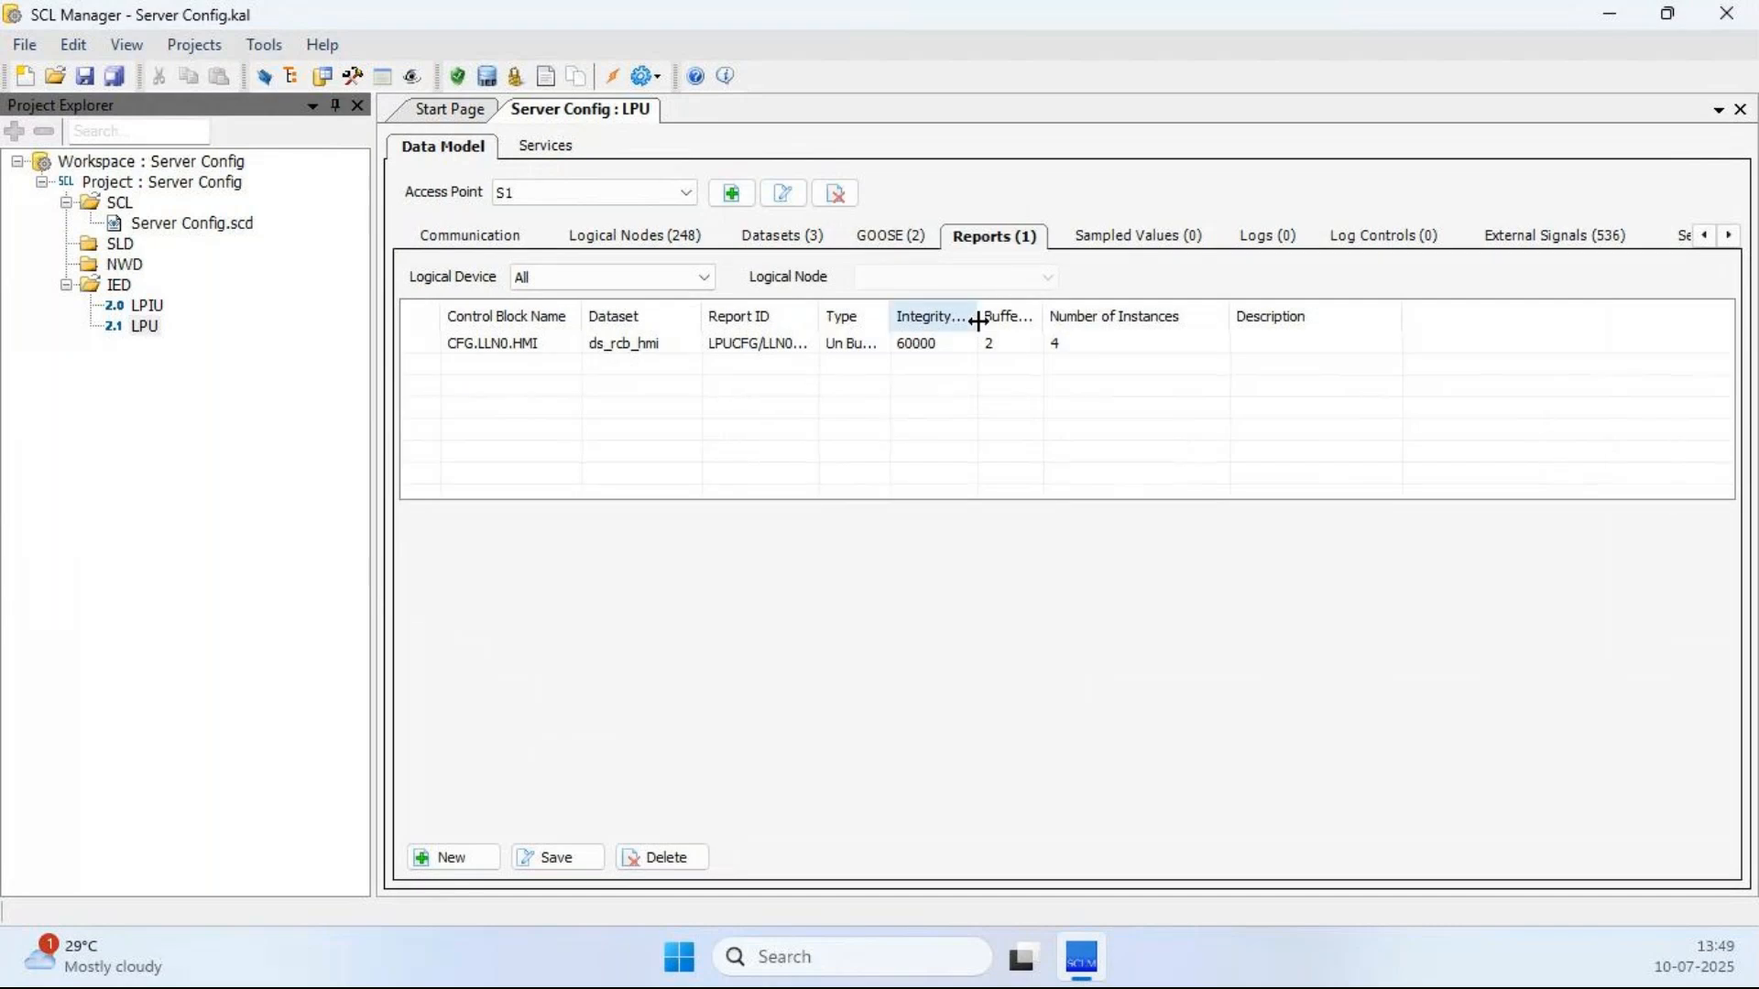
pyautogui.click(518, 346)
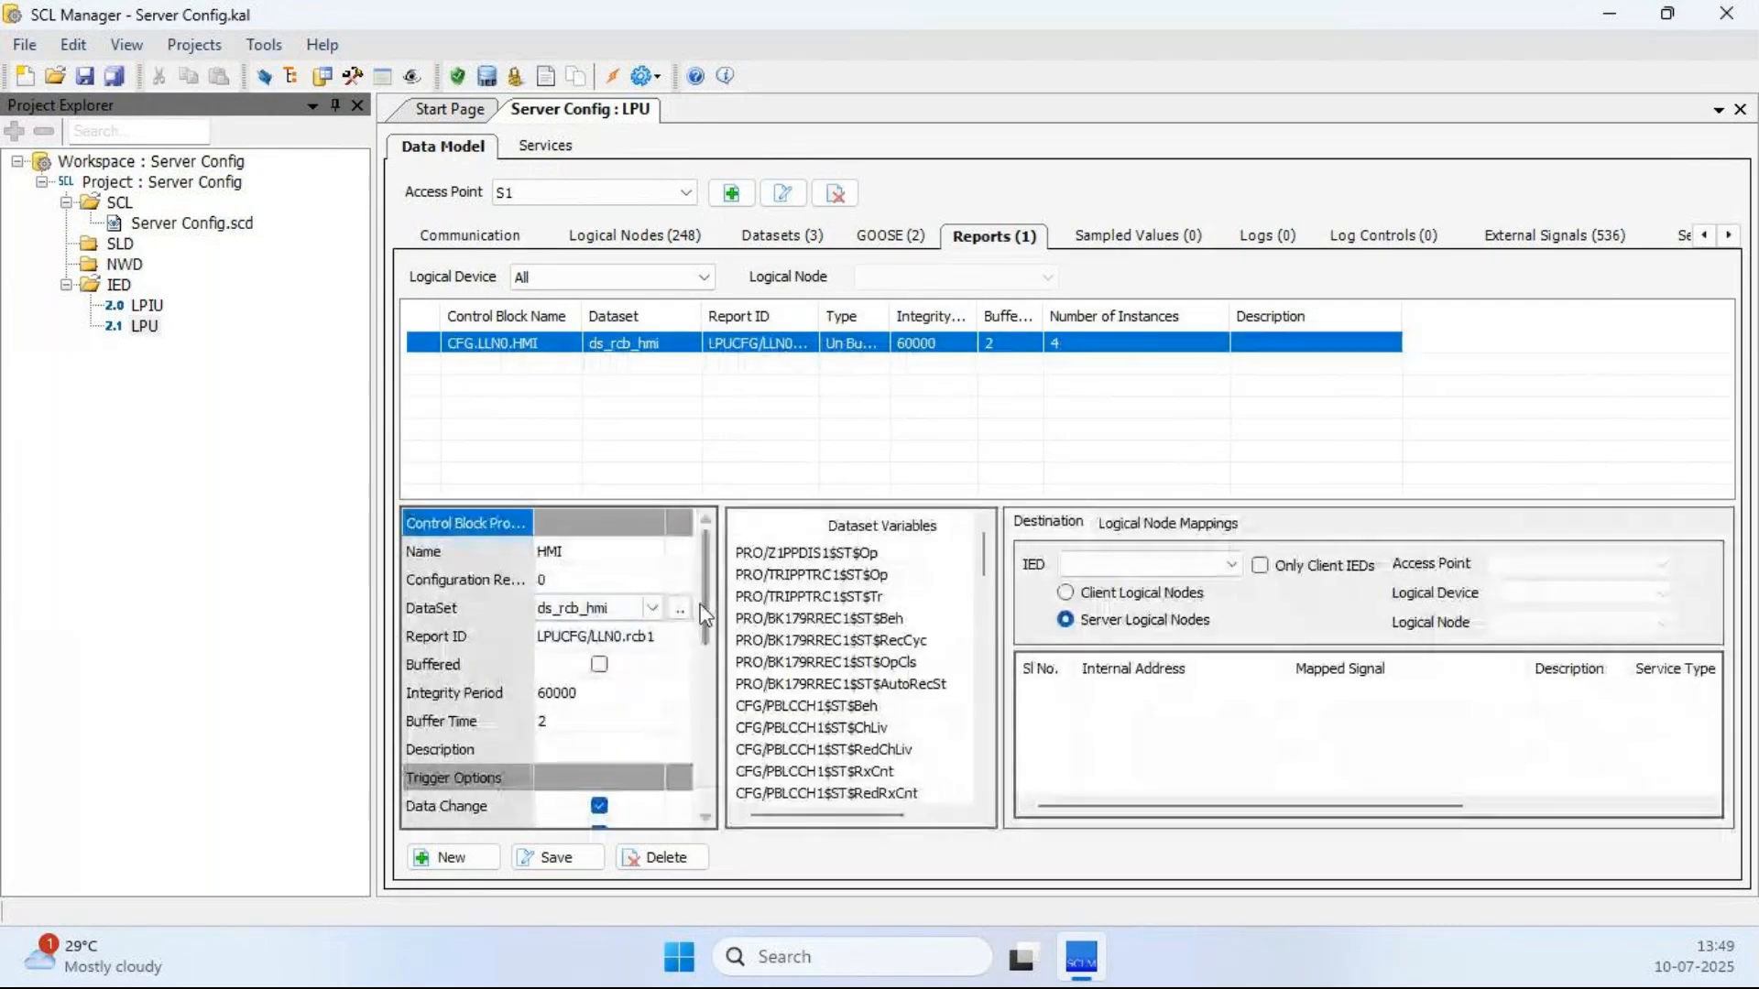
pyautogui.moveTo(701, 603); pyautogui.dragTo(720, 780)
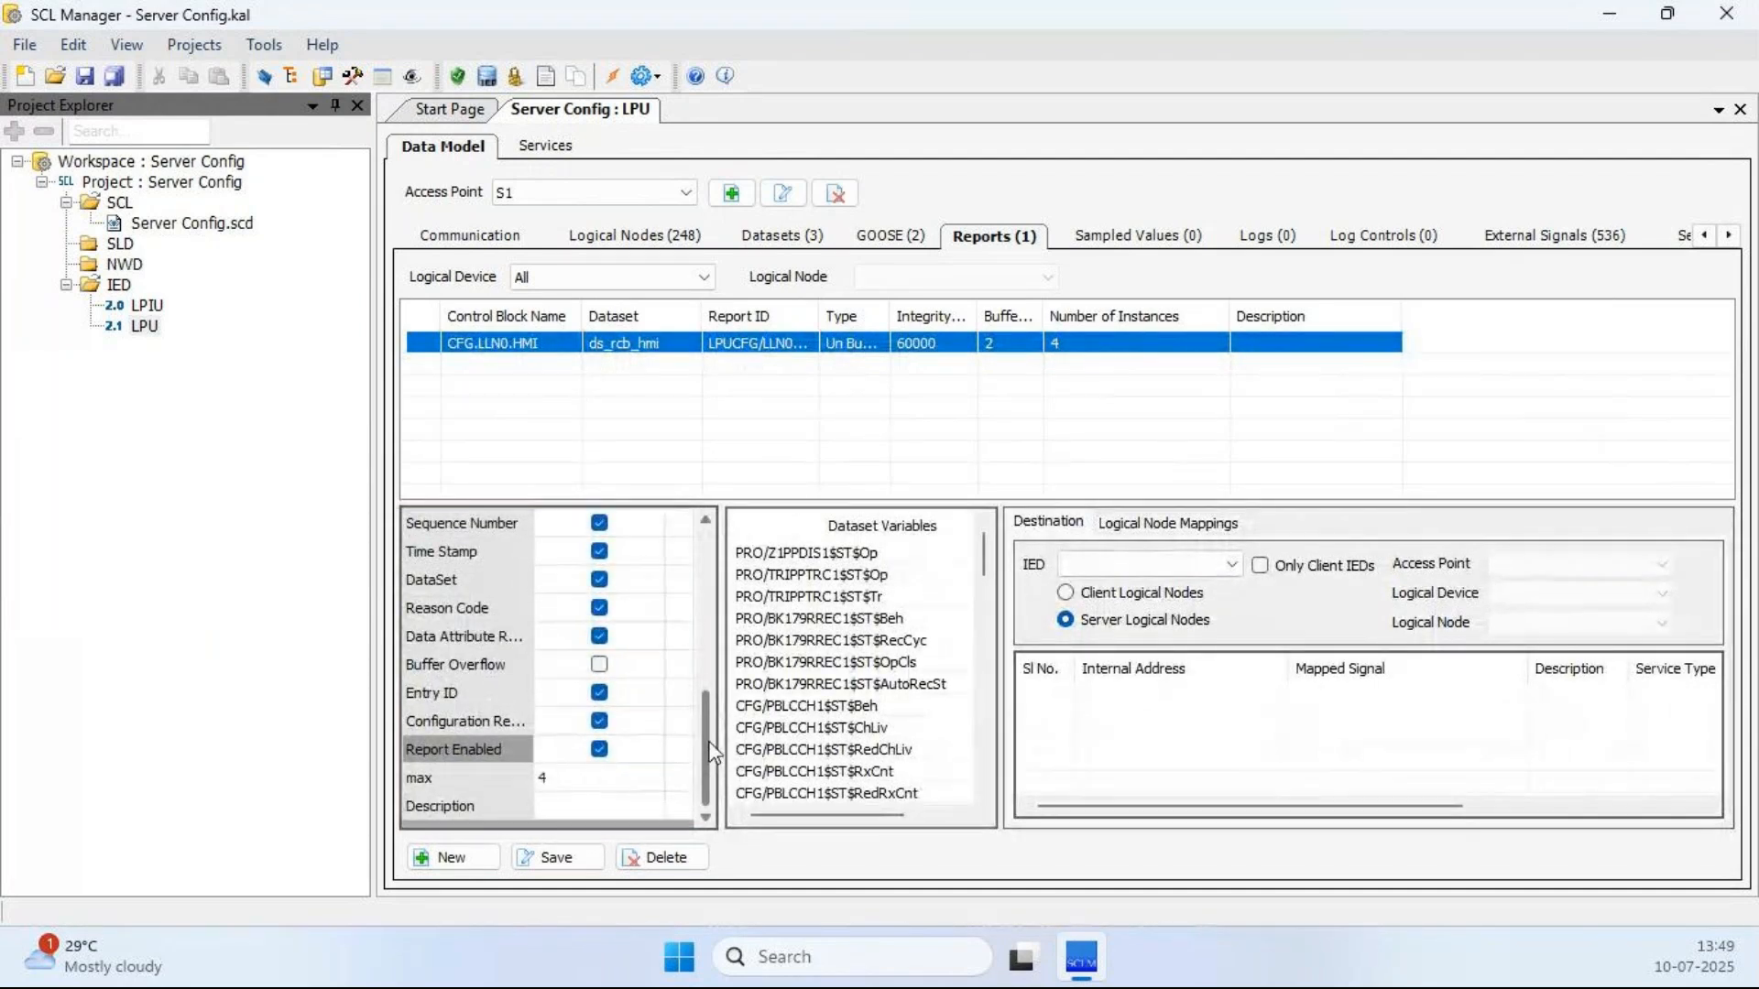
pyautogui.moveTo(704, 738); pyautogui.dragTo(712, 596)
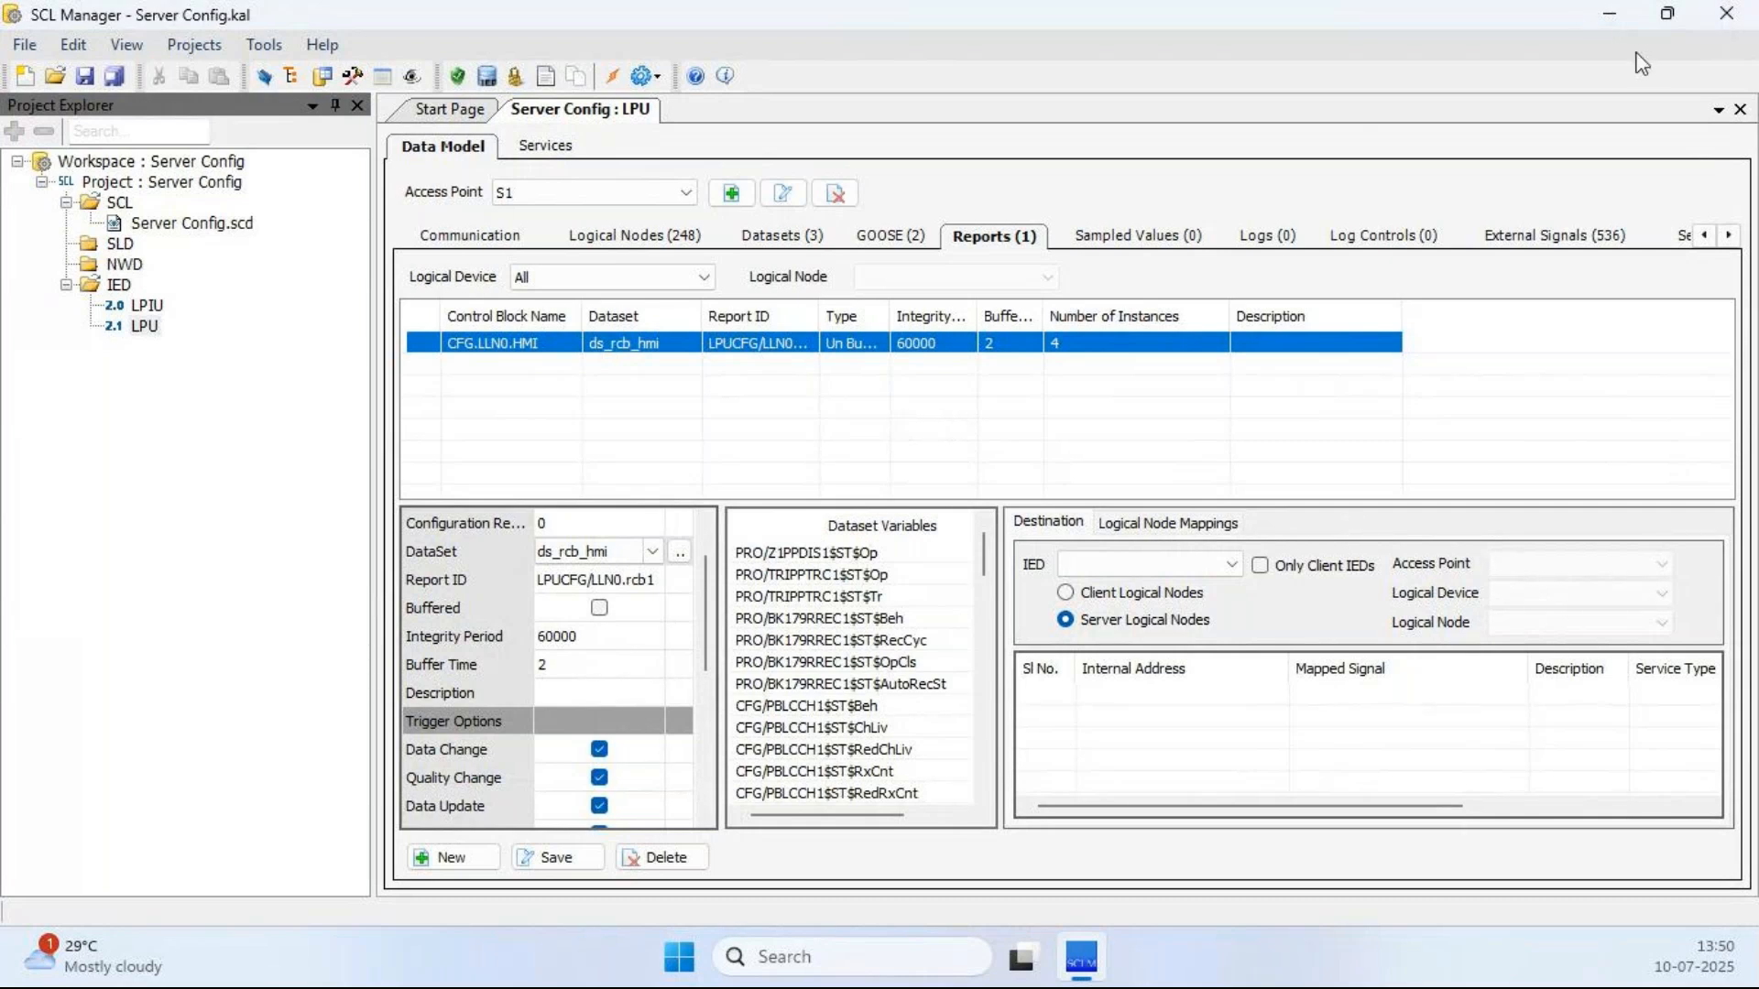
# - Minimize SCL Manager and launch ASE61850 Test Set
pyautogui.click(1619, 20)
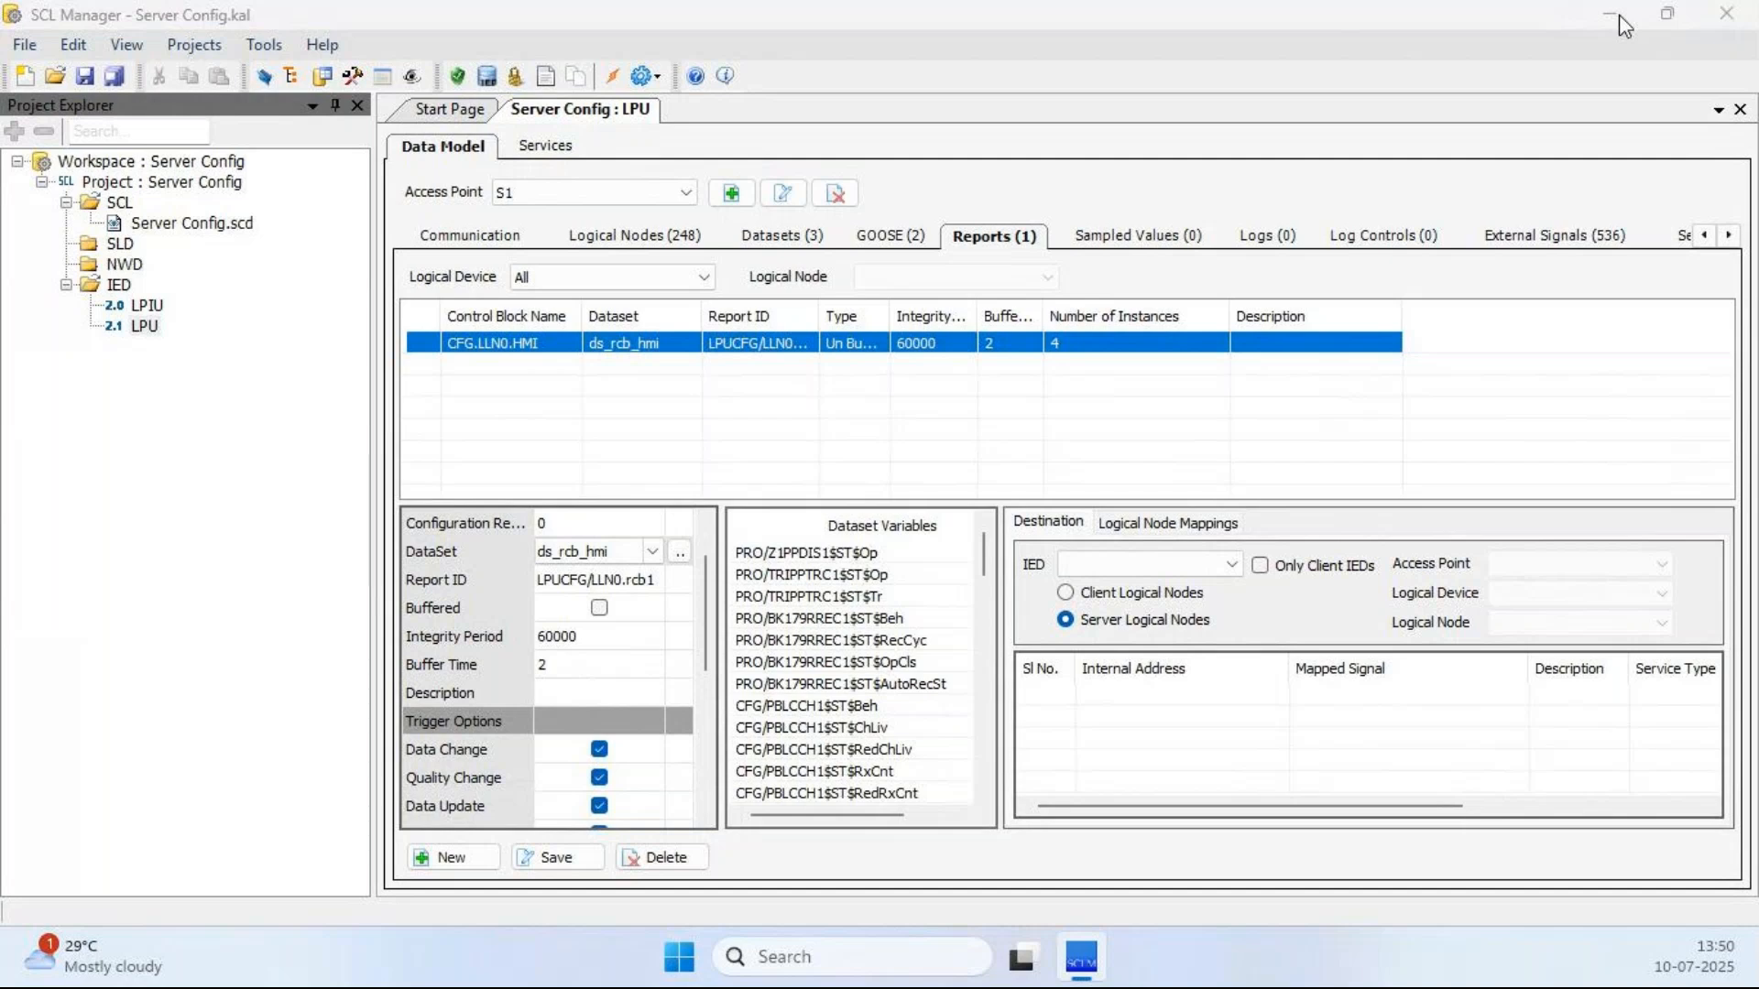
pyautogui.press('super')
pyautogui.click(638, 134)
pyautogui.write('as')
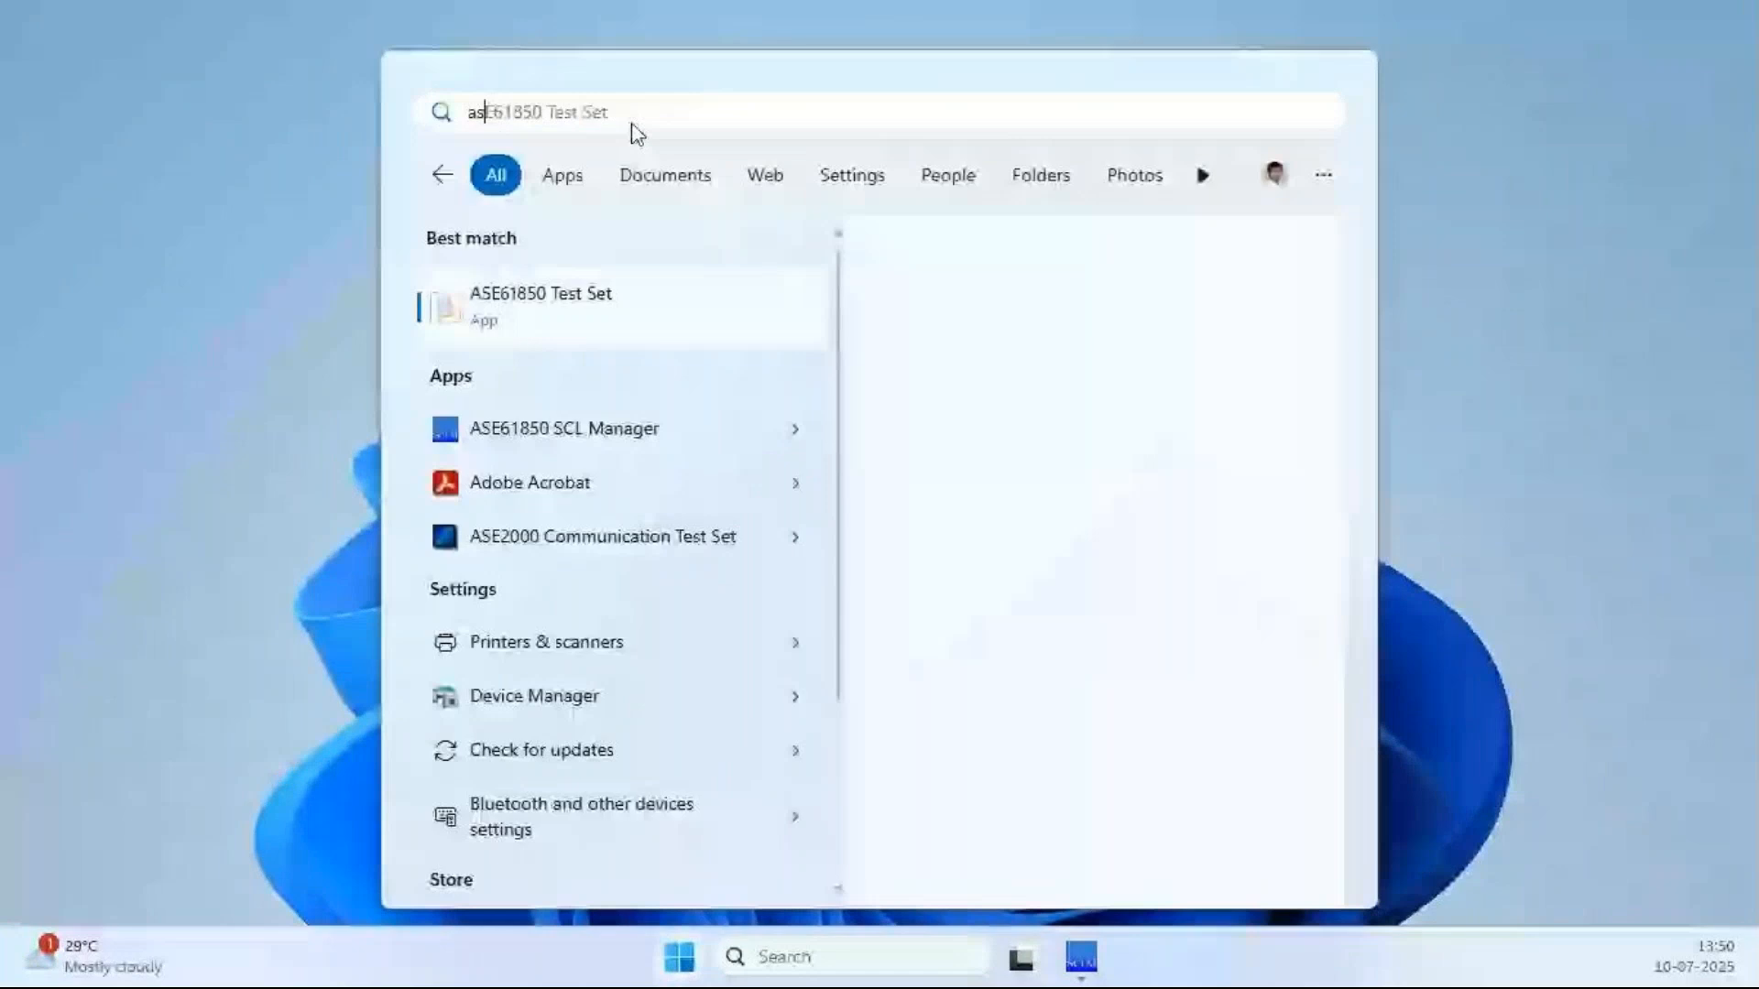
pyautogui.click(522, 313)
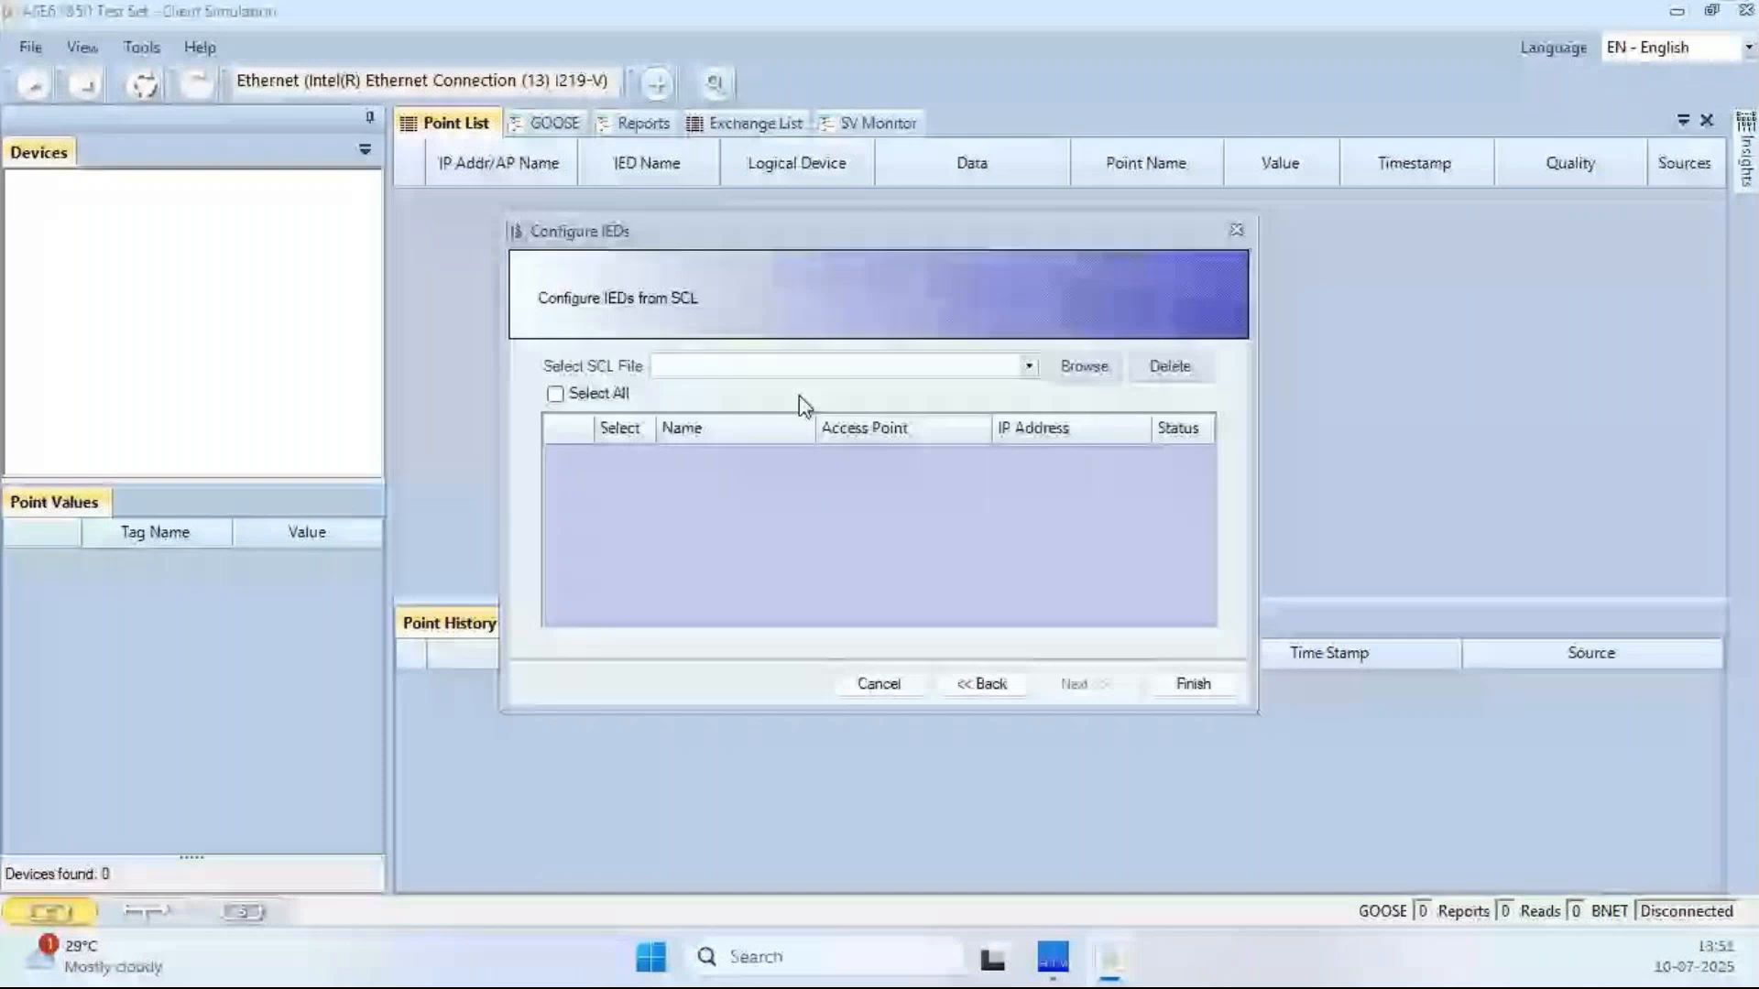
# - Load Client Monitor Config.scd in the IED configuration, set the LPU's IP address to 192.168.1.120 and select the LPU
pyautogui.click(1028, 366)
pyautogui.write('cl')
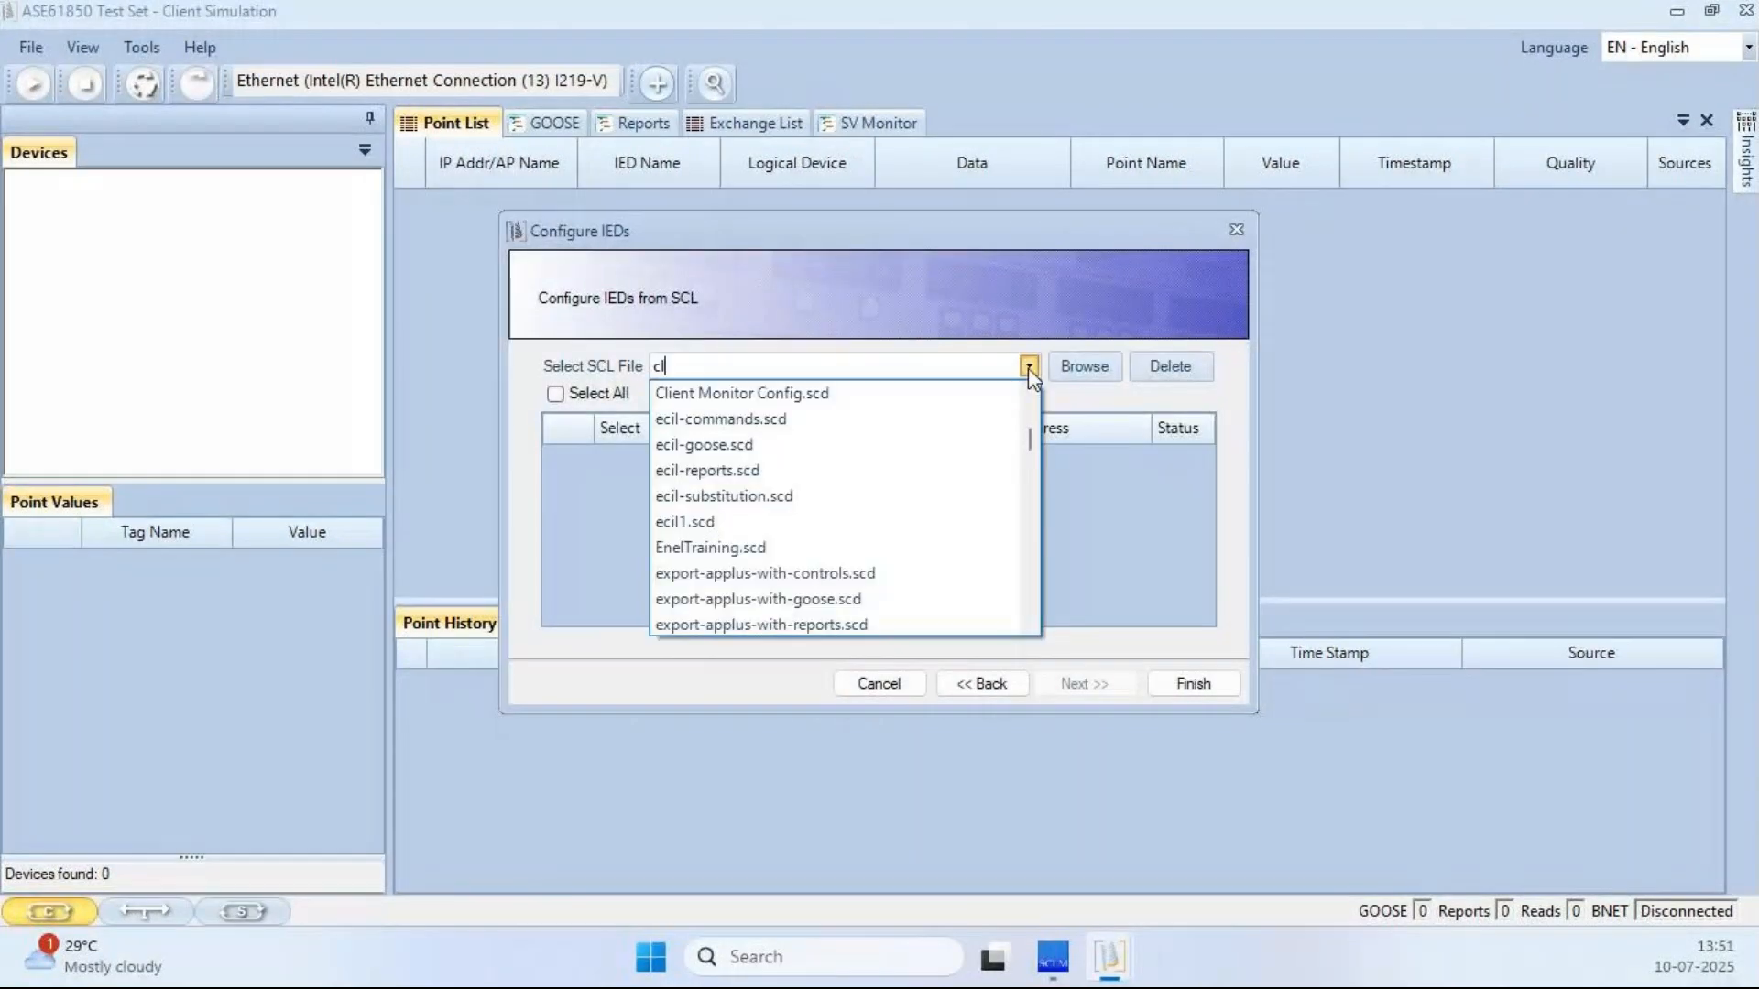
pyautogui.click(770, 401)
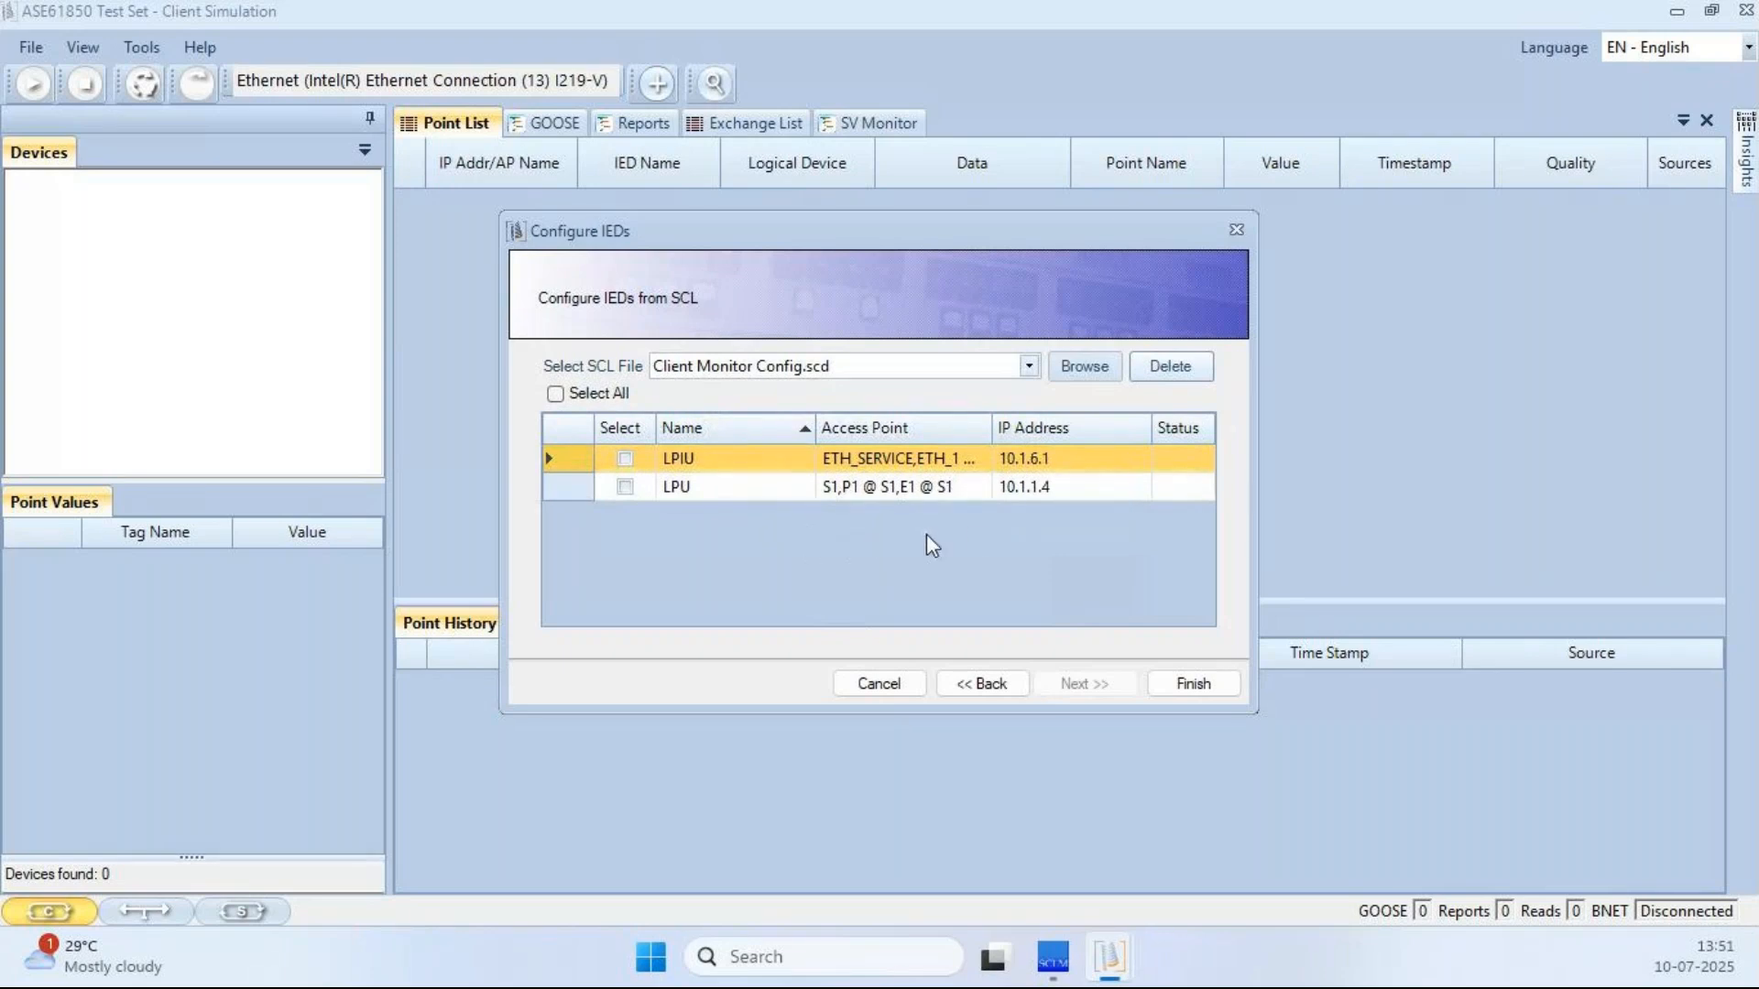
pyautogui.click(1009, 491)
pyautogui.click(1009, 491)
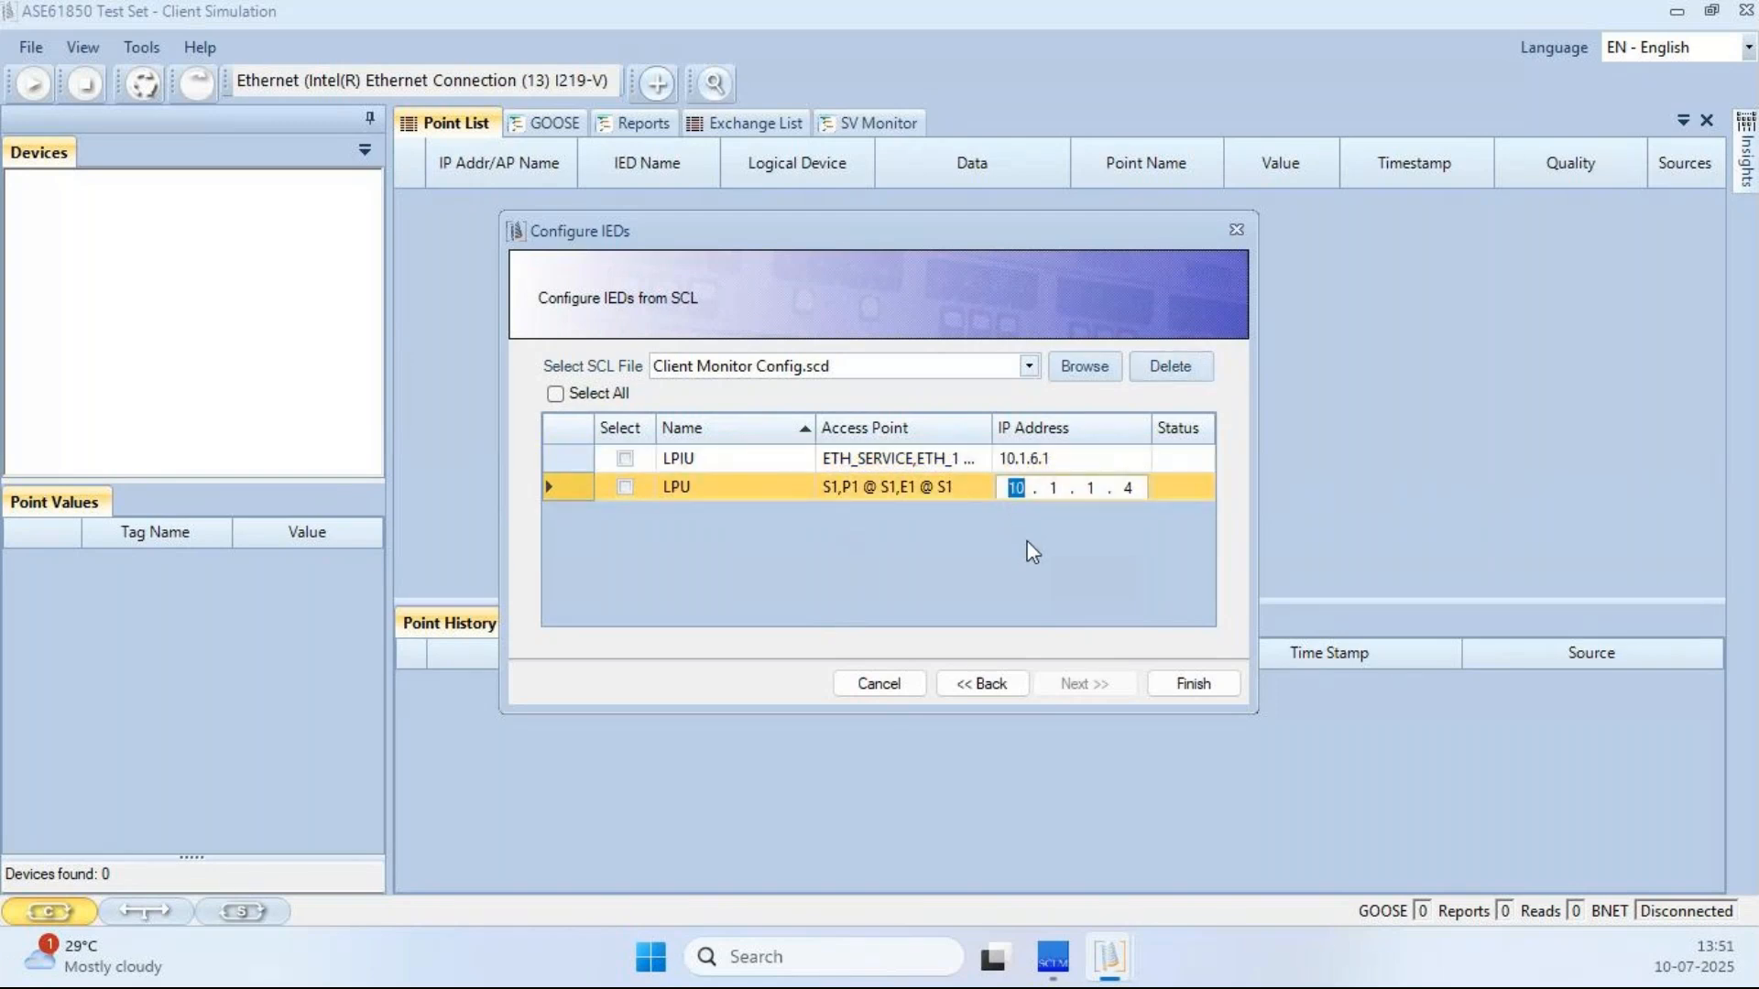
pyautogui.write('192 . 168 . 1 . 120')
pyautogui.click(626, 488)
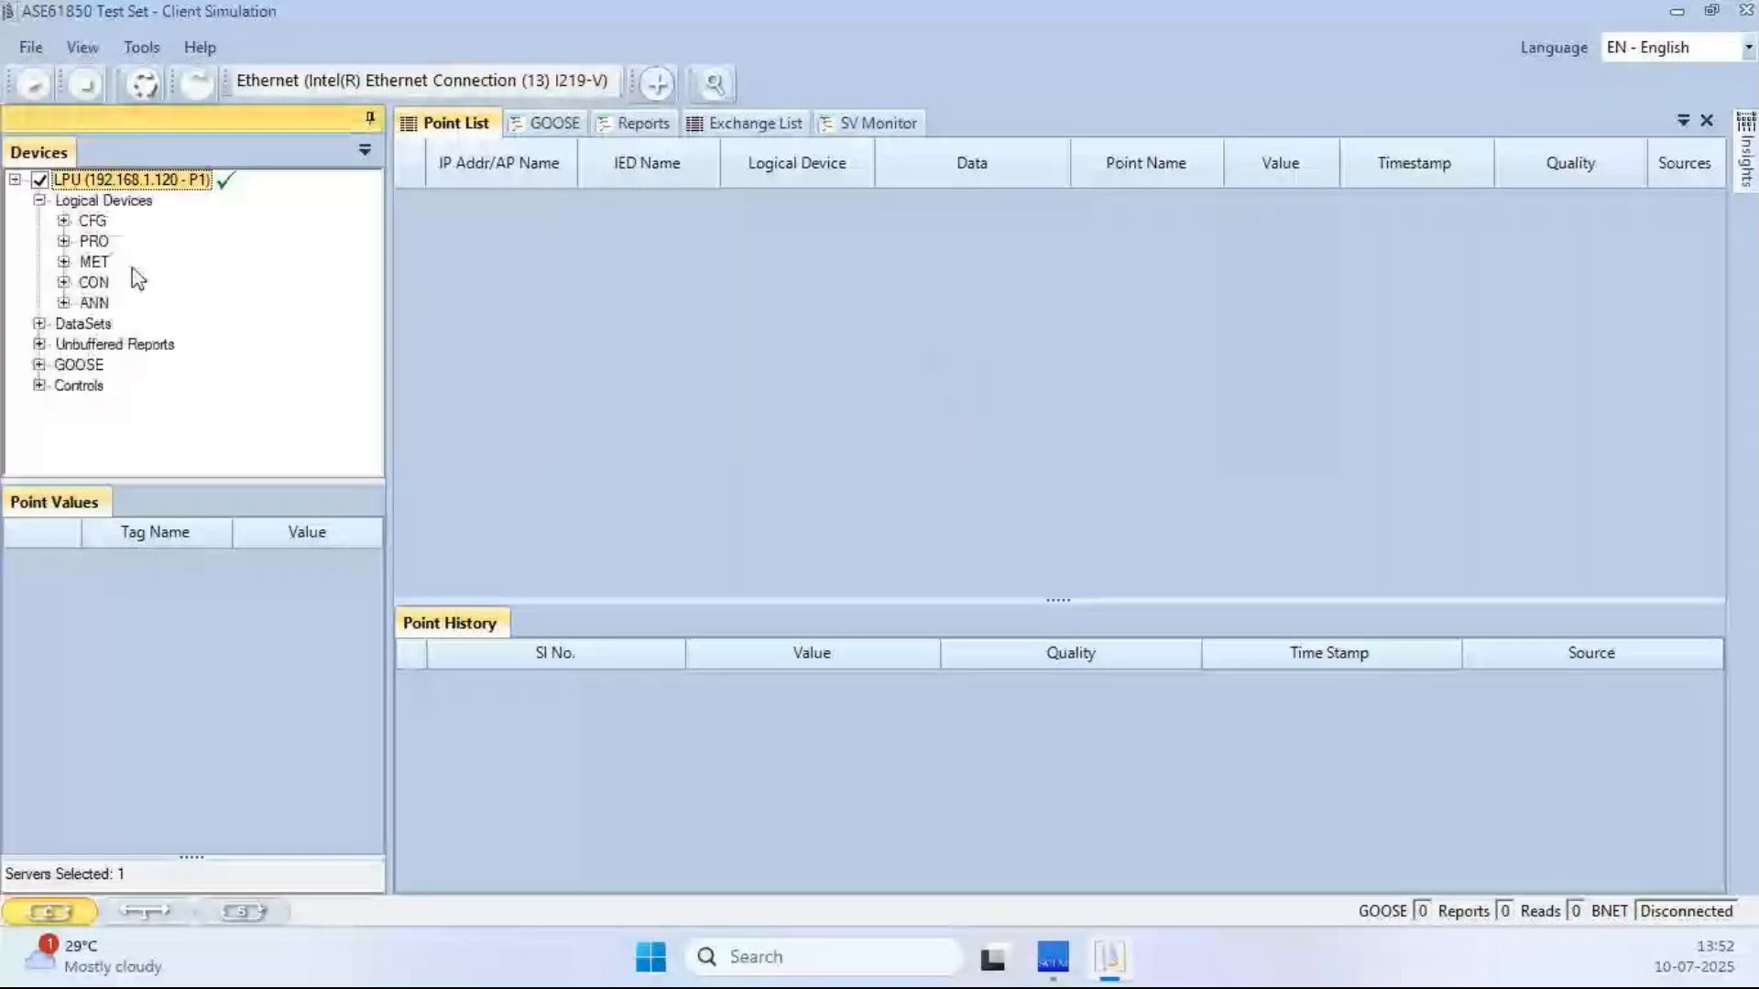
# - Inspect the LPU's datasets, unbuffered reports and GOOSE control blocks in the device tree, including the ds_gcb_prot_recl members
pyautogui.click(39, 323)
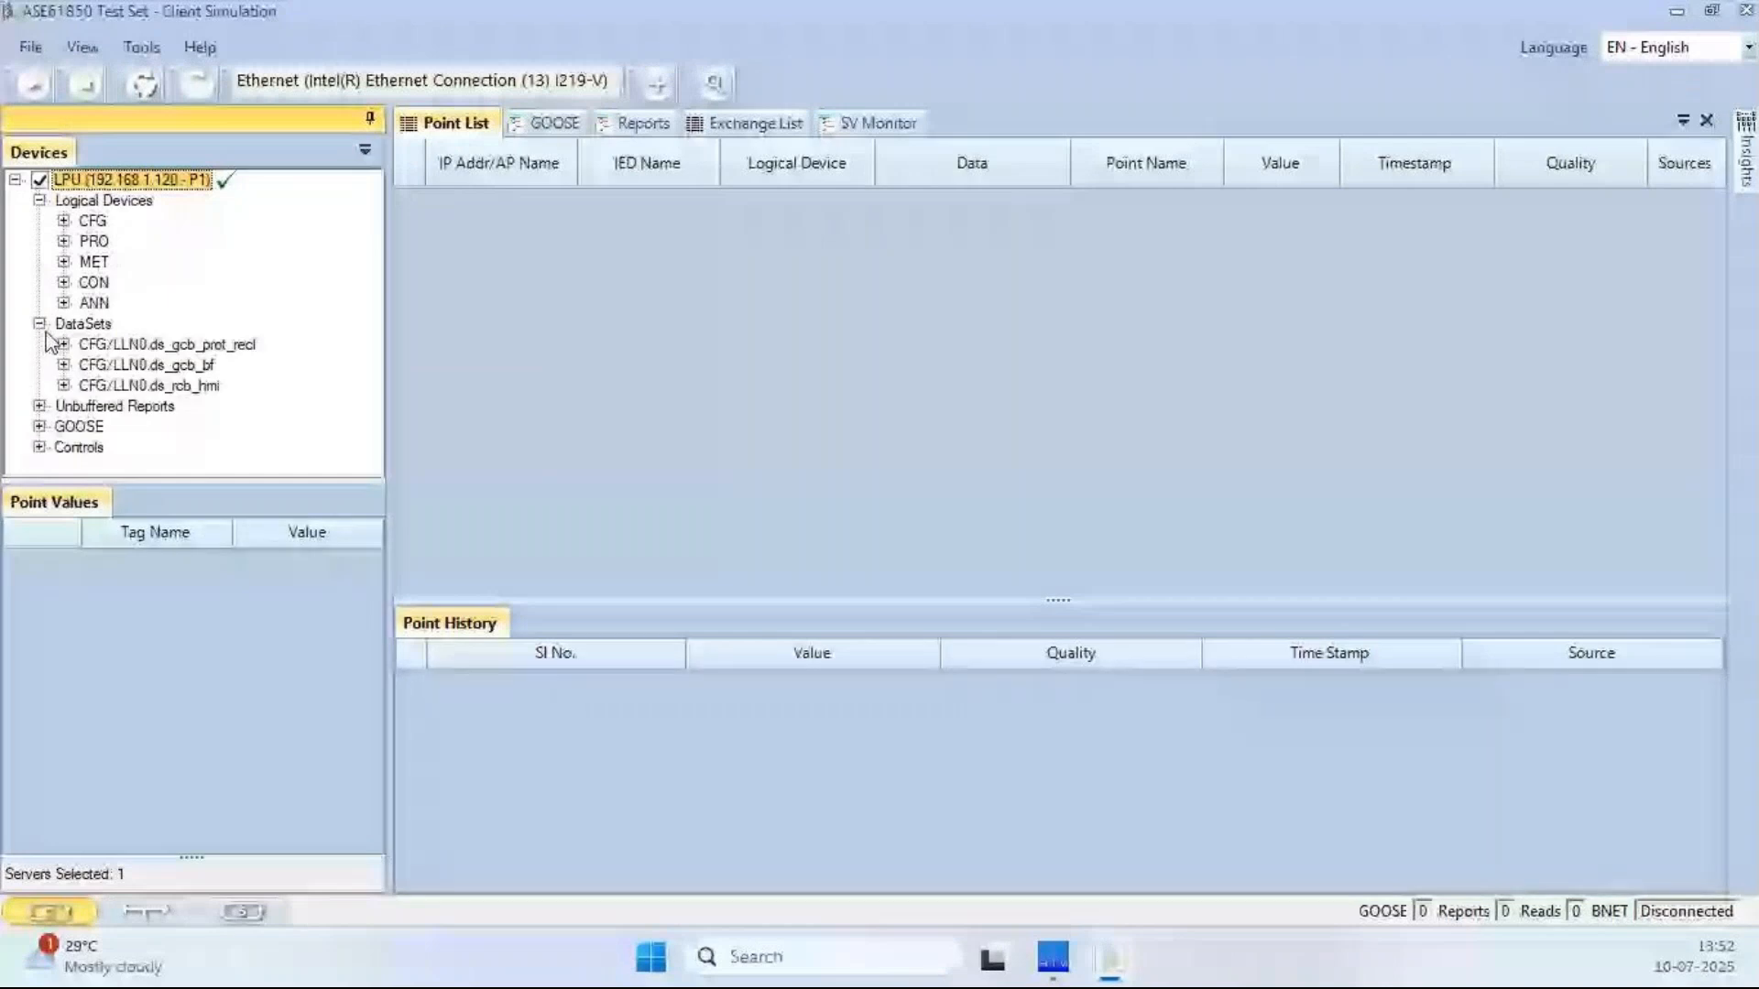
pyautogui.click(64, 345)
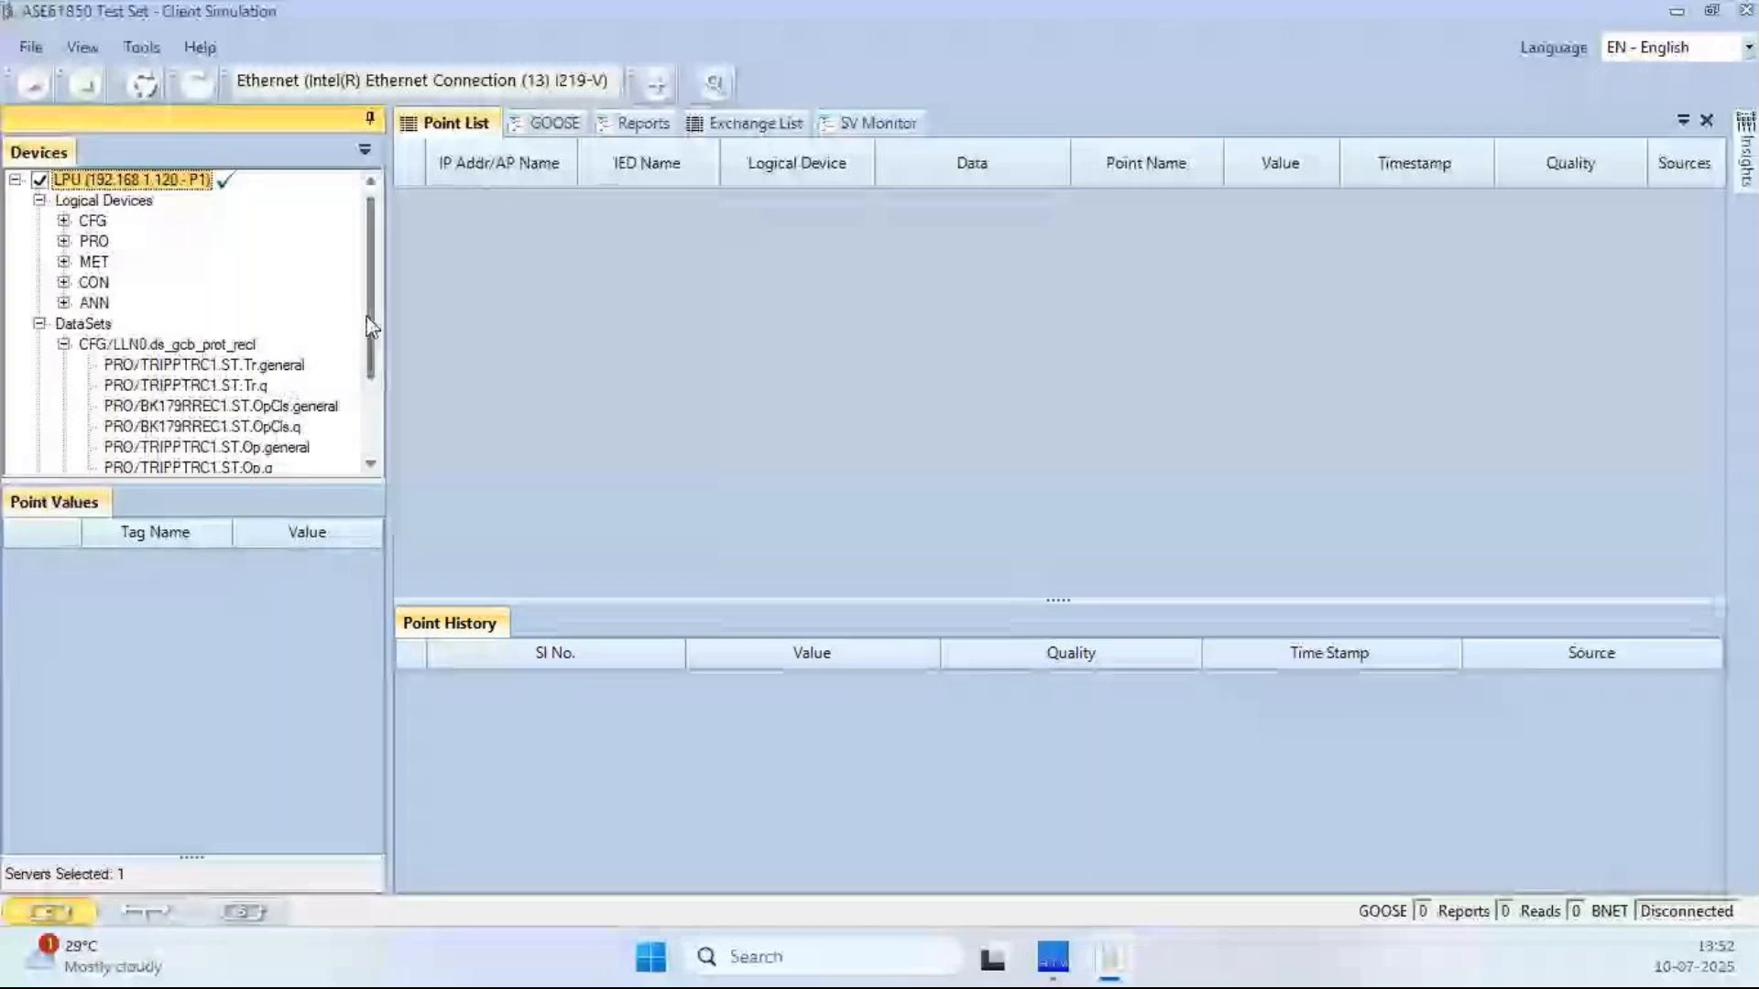
pyautogui.scroll(-2, 371, 327)
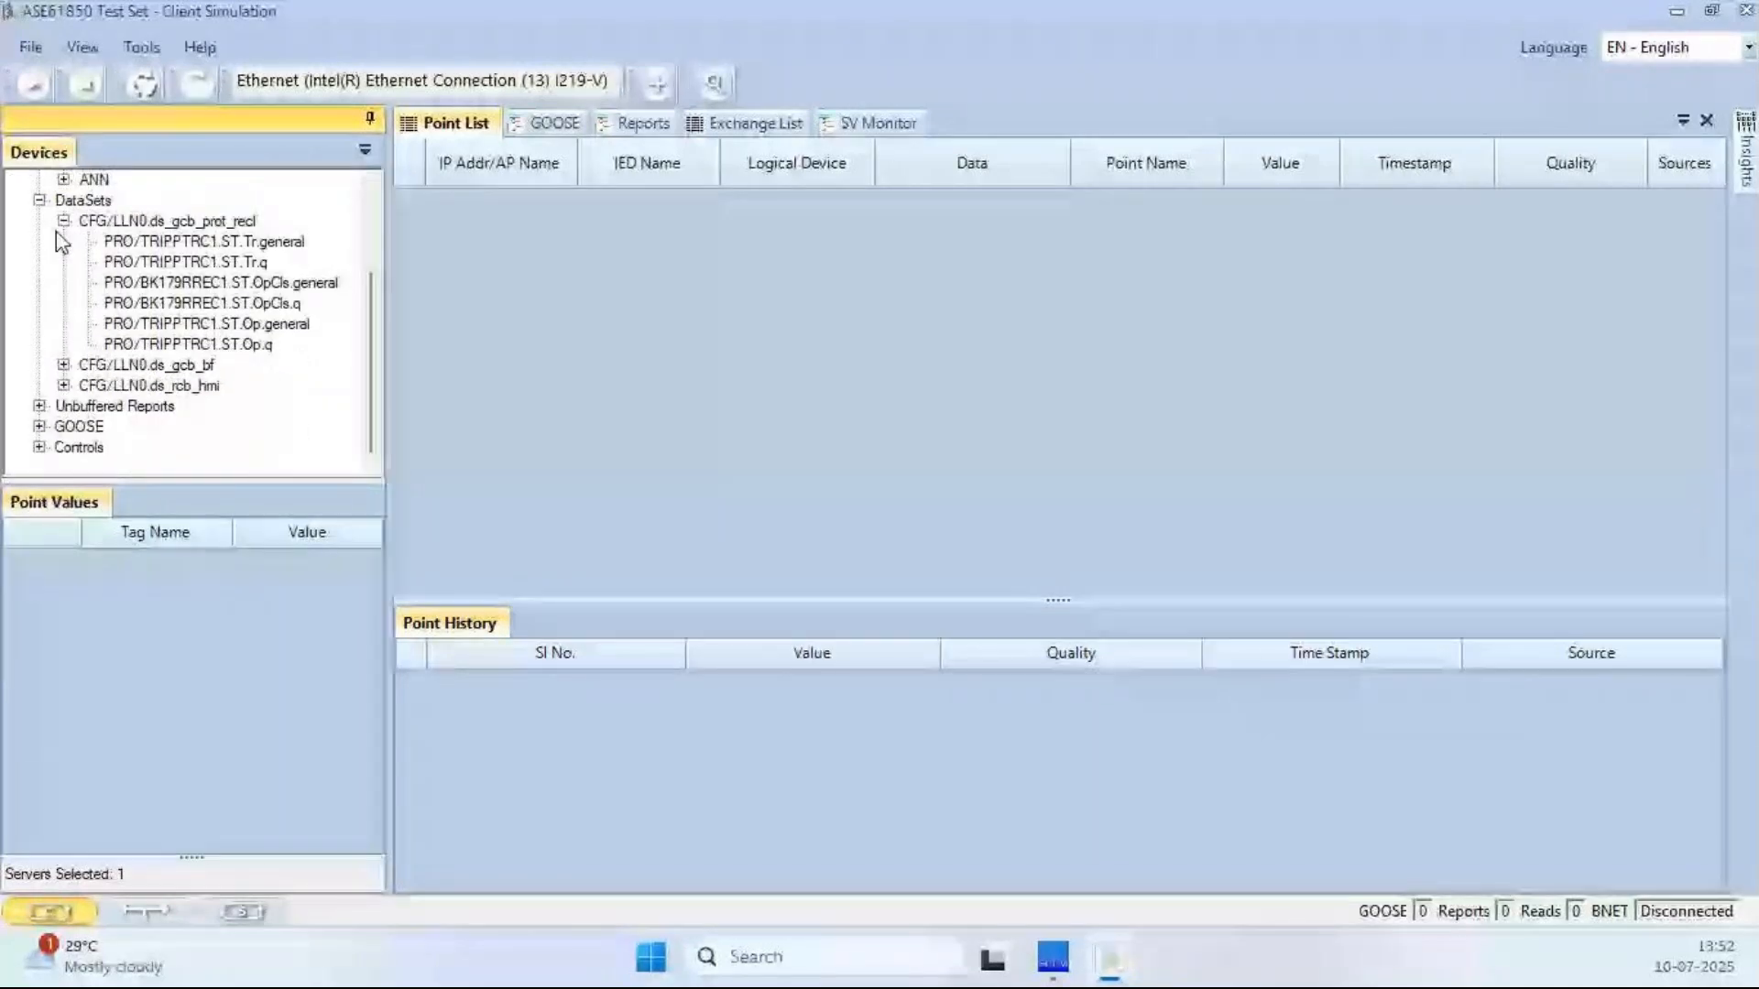
pyautogui.click(63, 221)
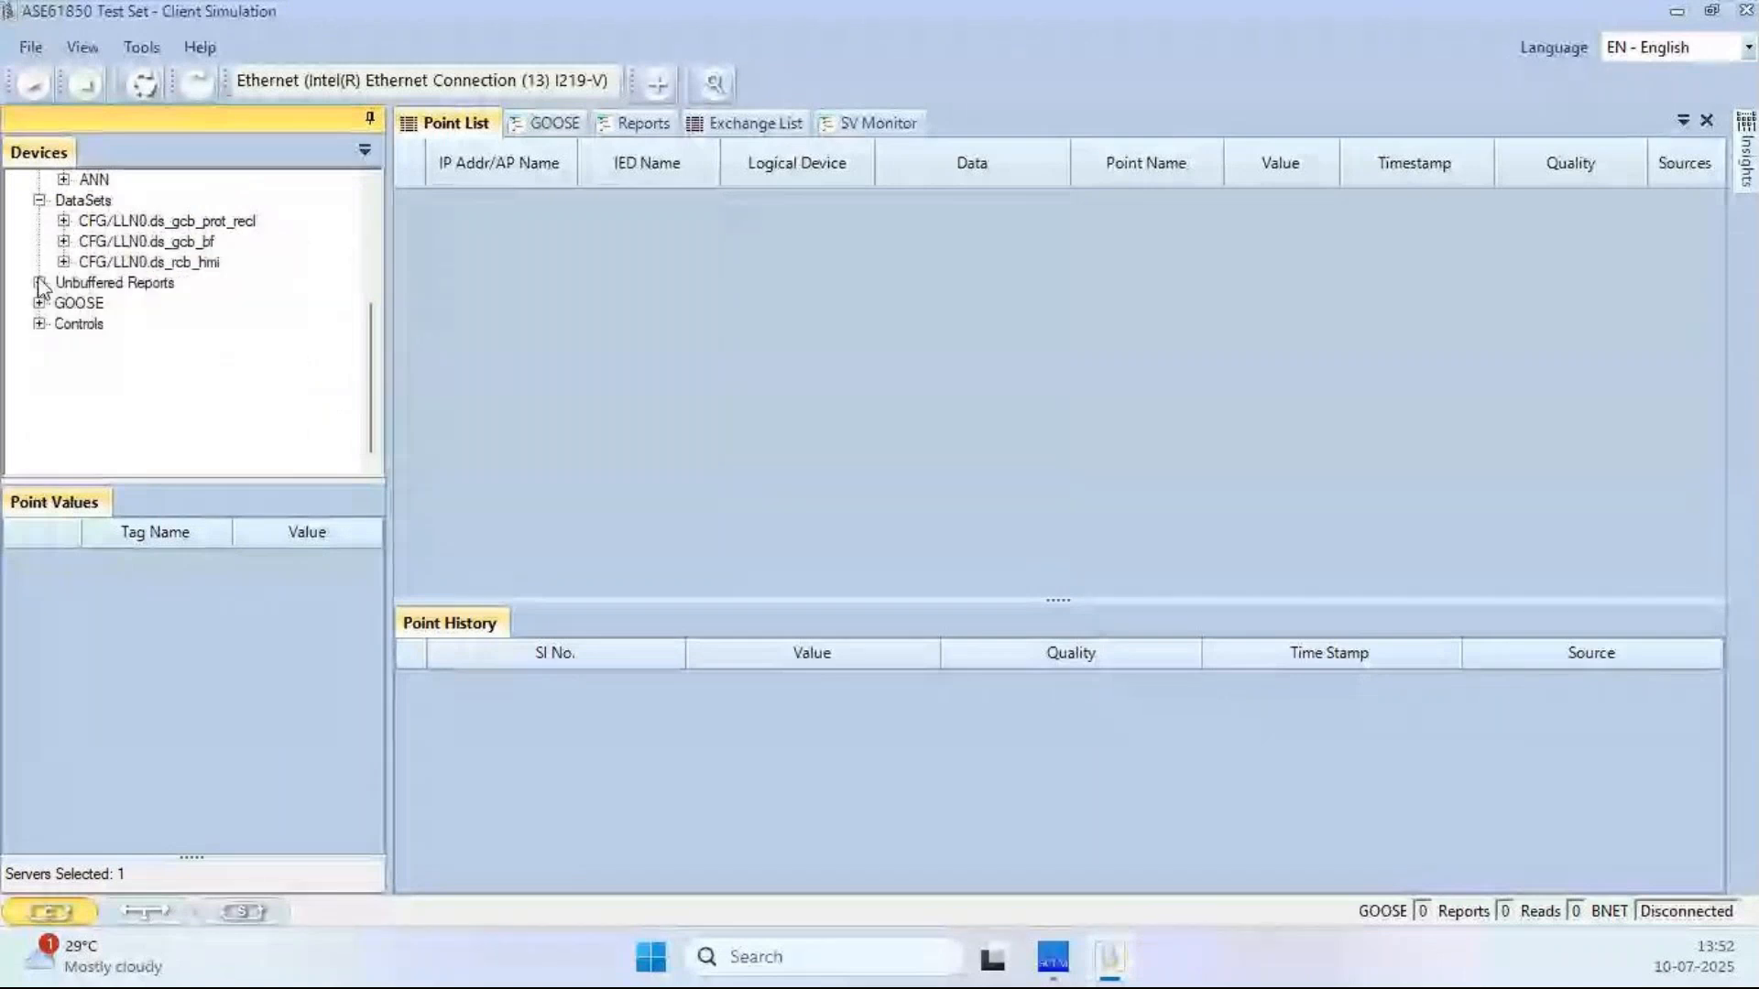
pyautogui.click(39, 282)
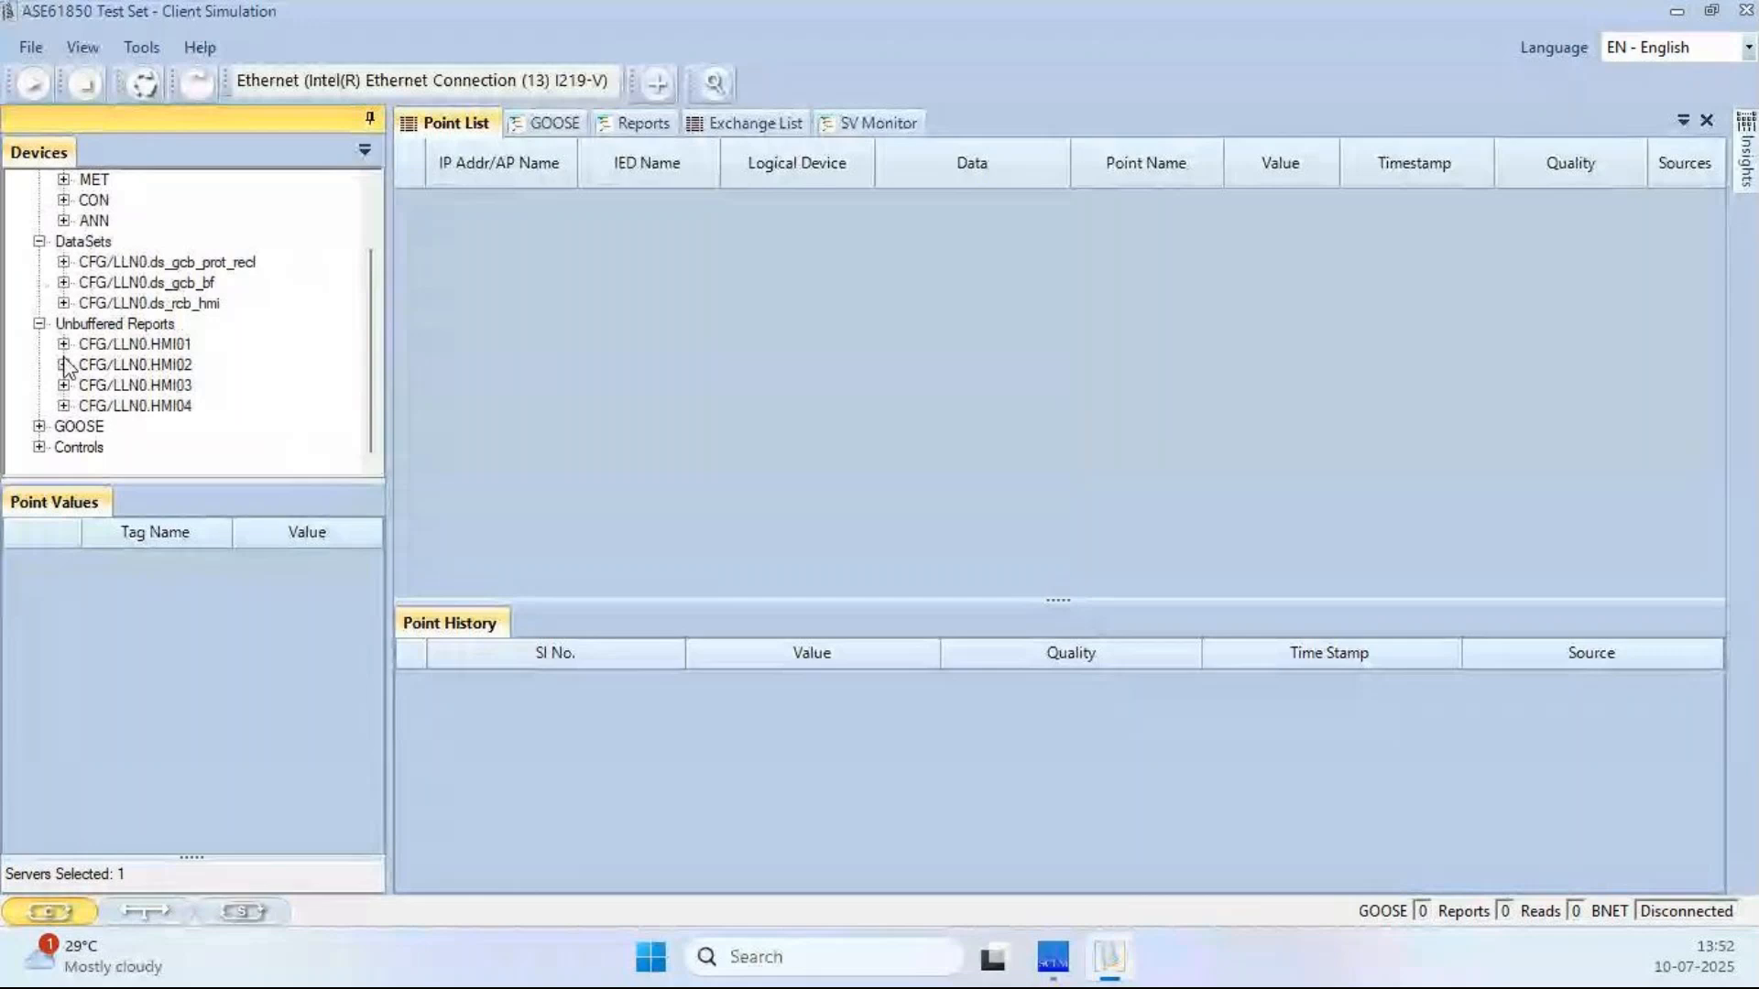
pyautogui.click(39, 426)
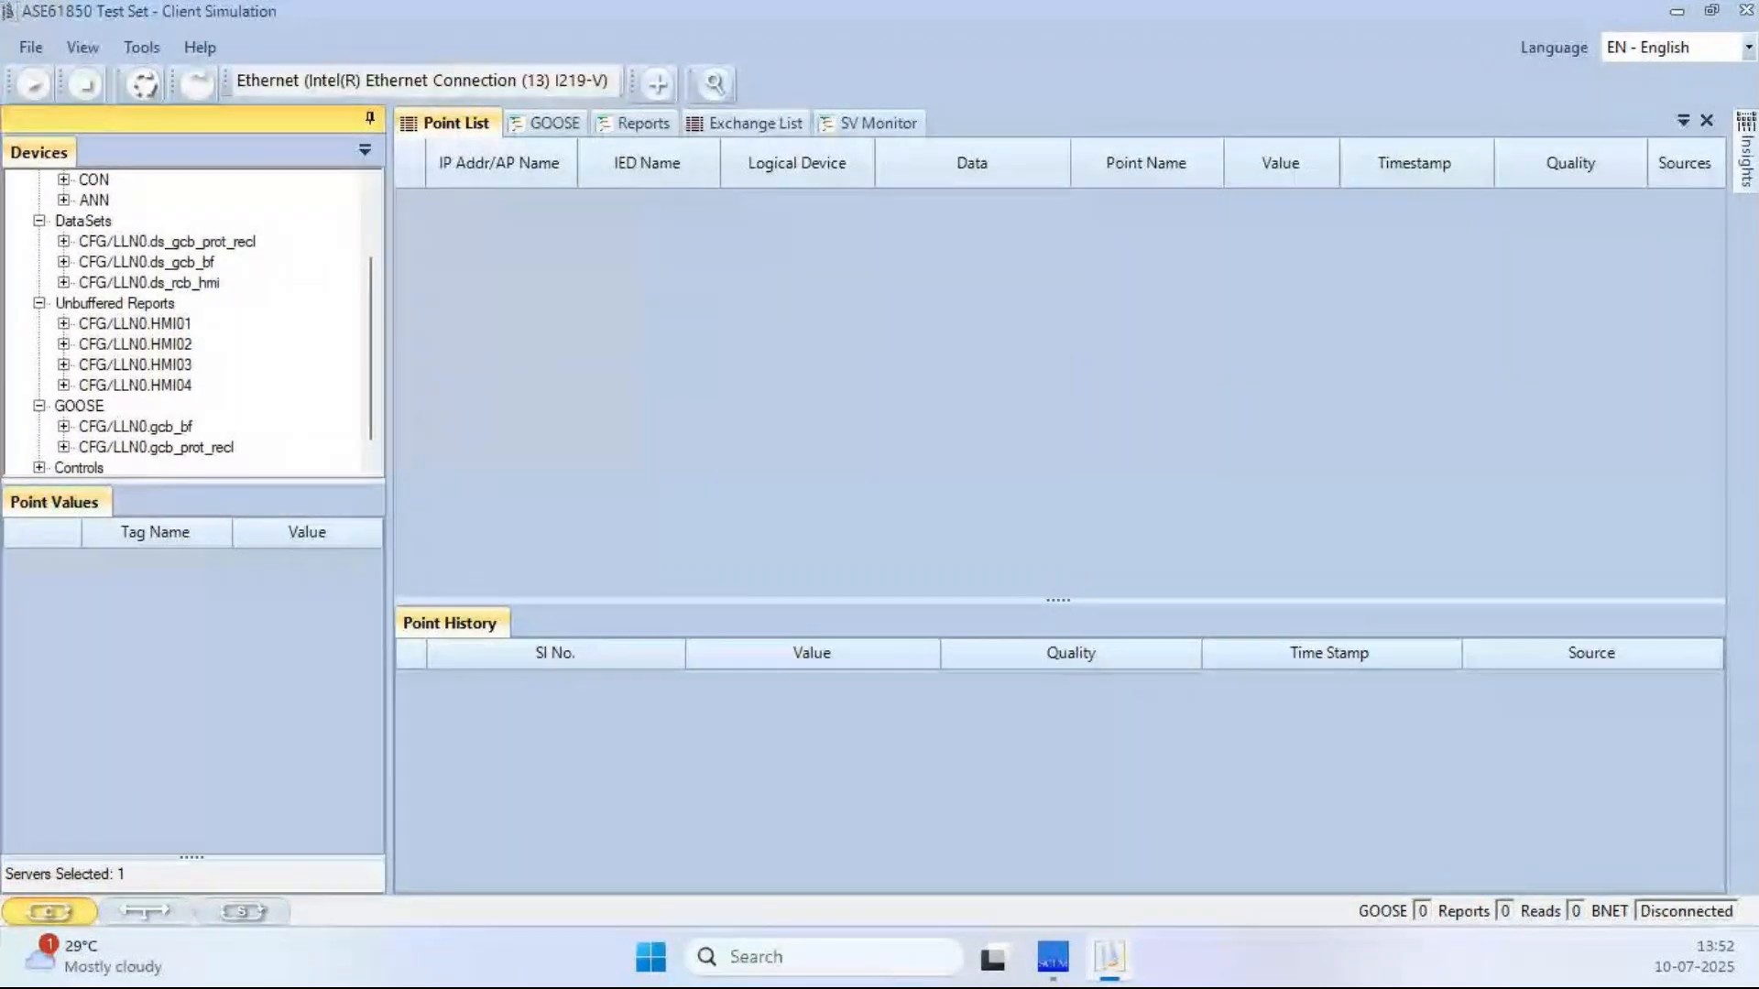
pyautogui.scroll(2, 281, 260)
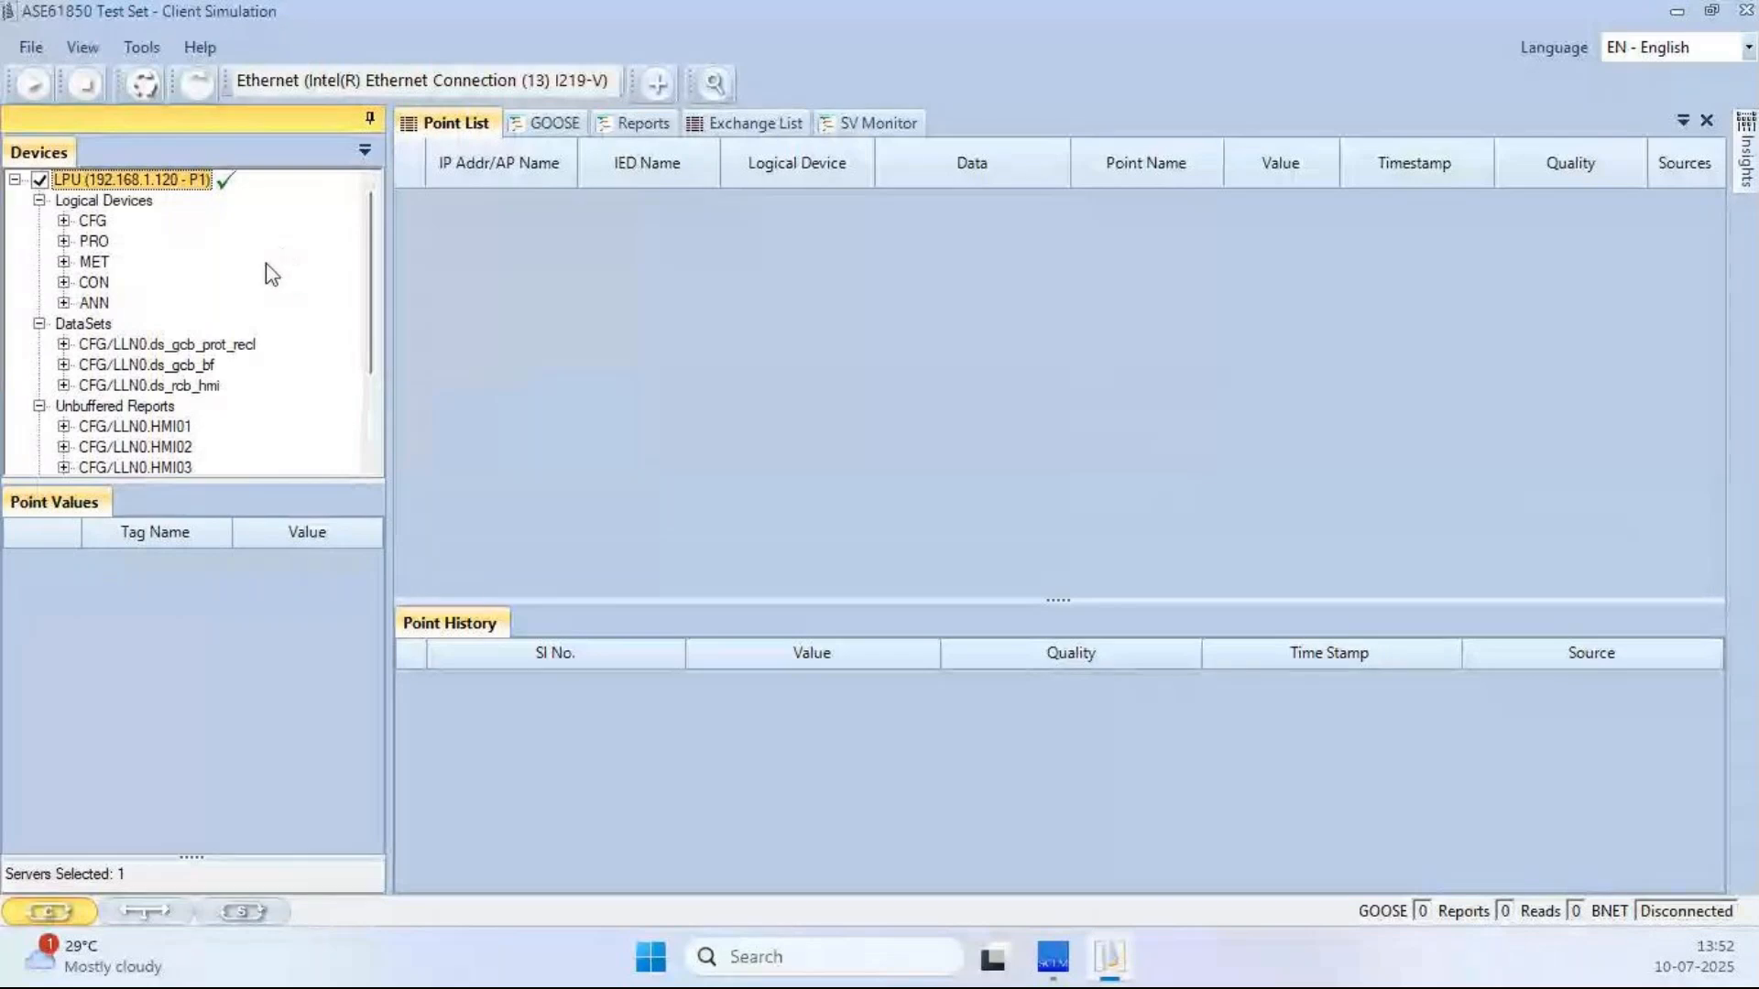
# - Assign the LPU to the Verify IED exchange in the exchange list
pyautogui.click(756, 128)
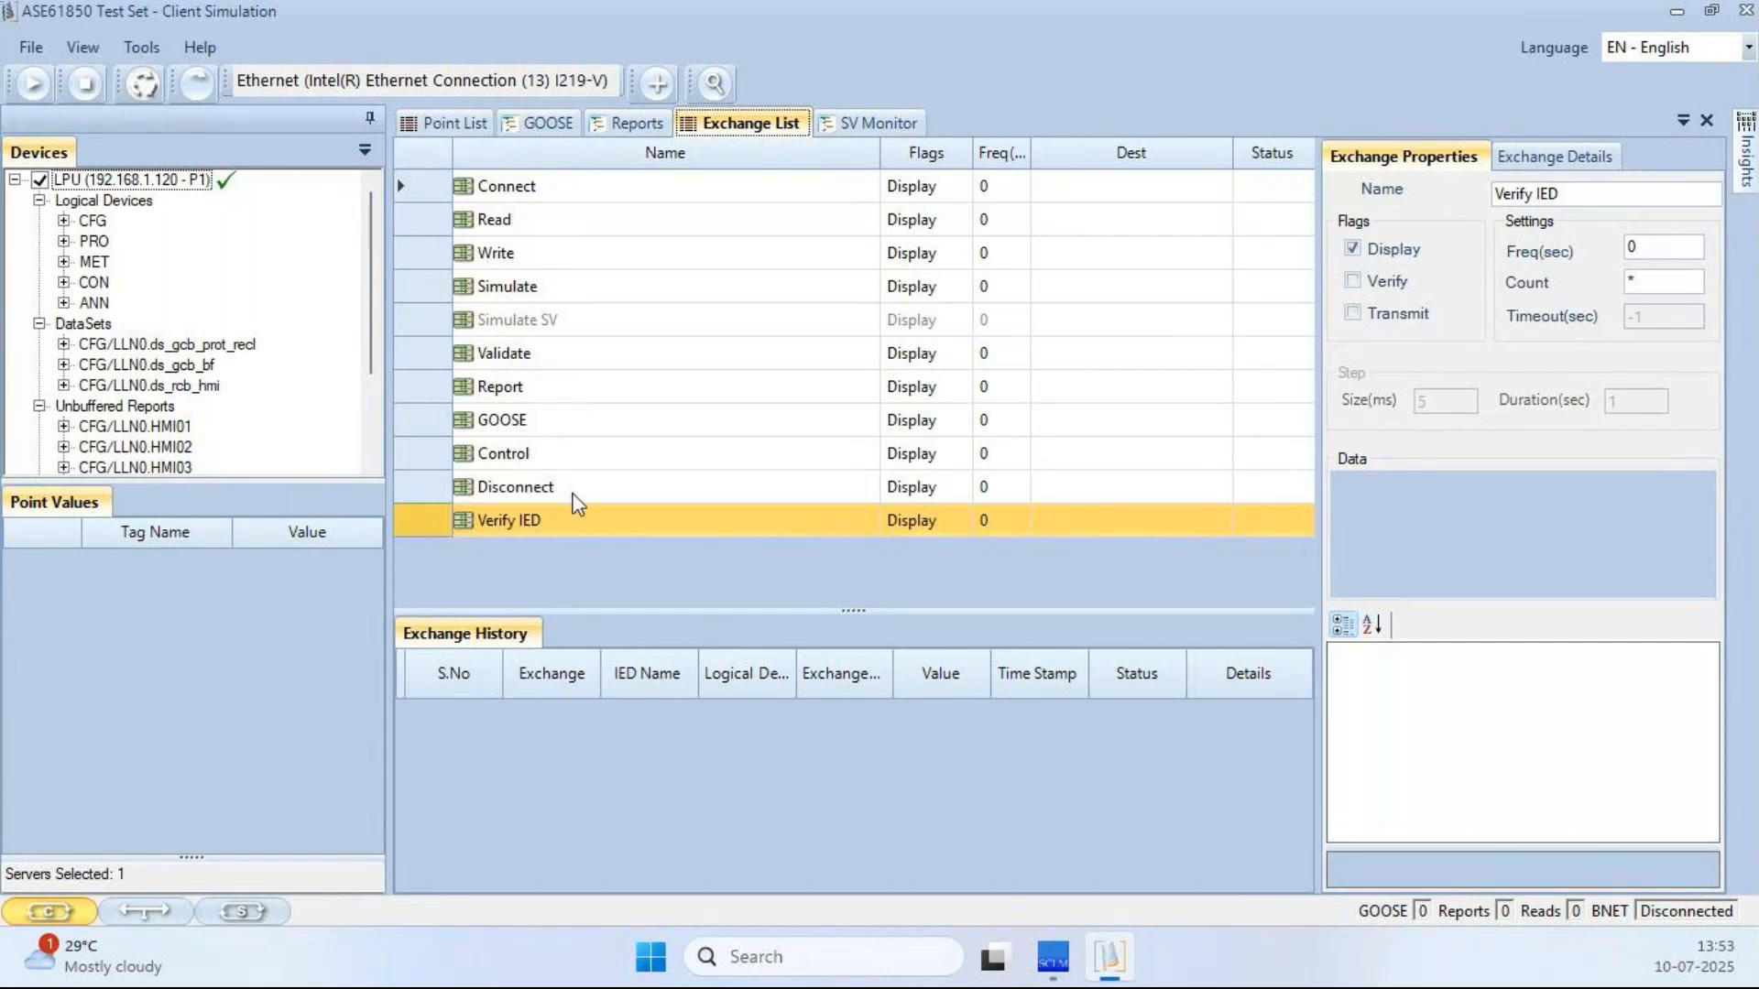
pyautogui.click(529, 453)
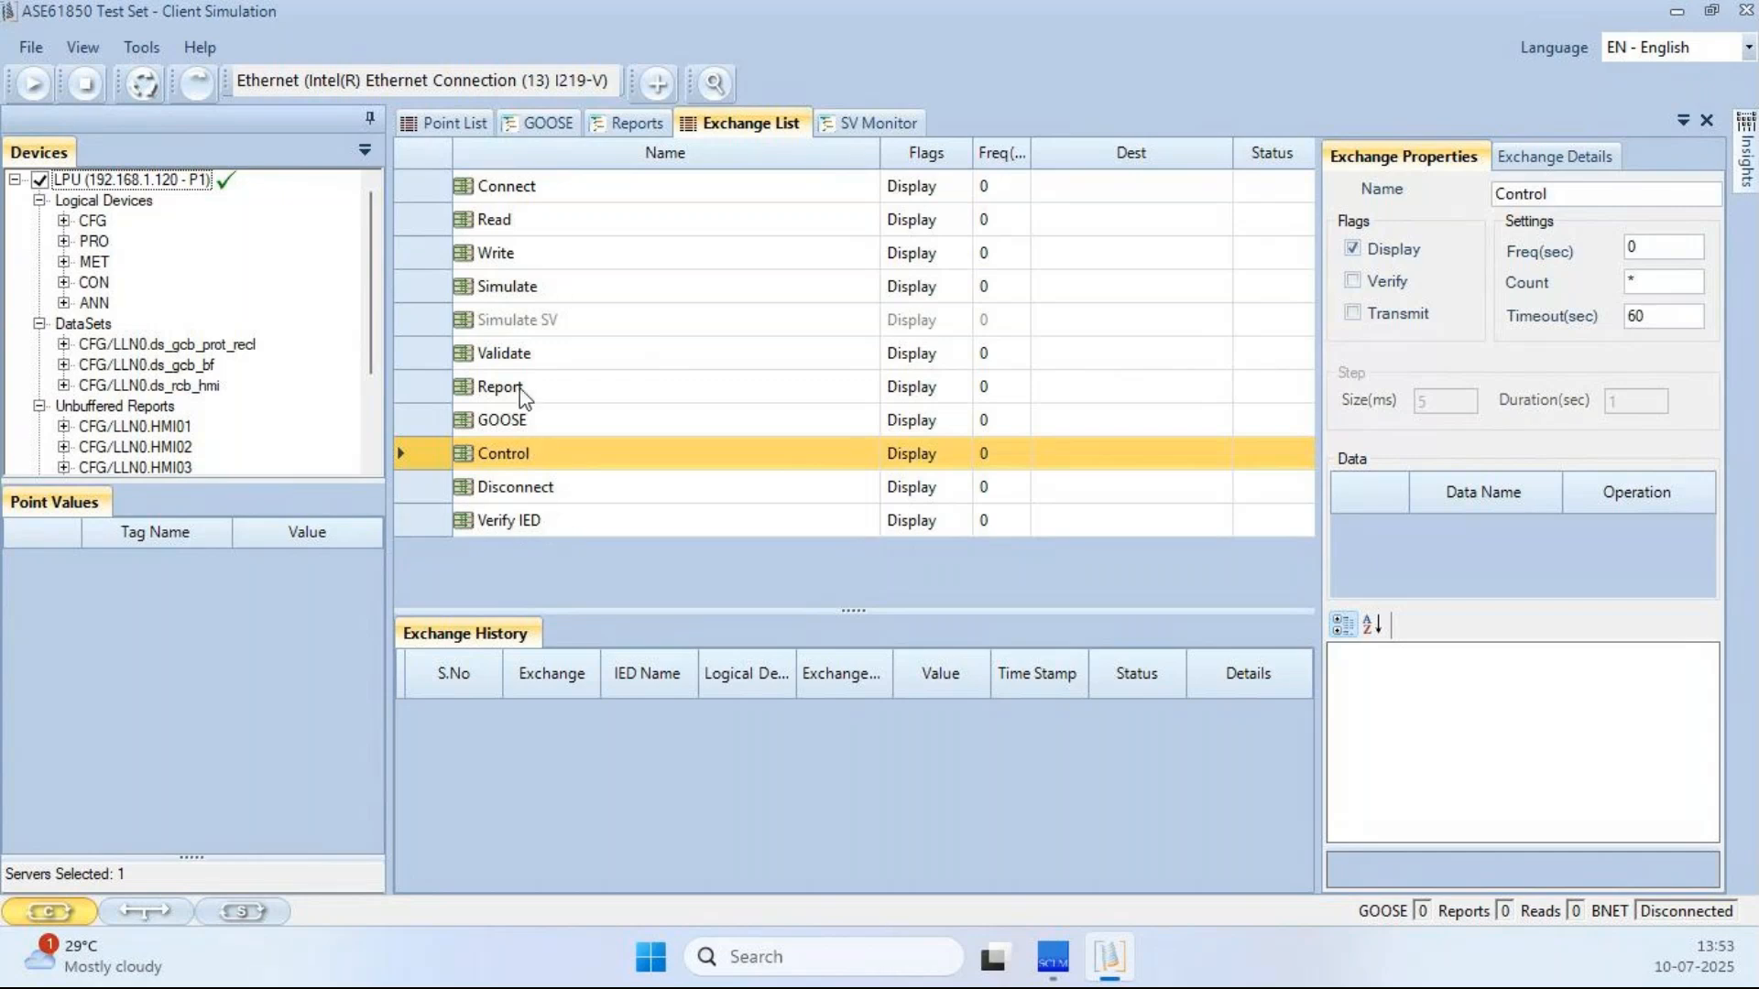
pyautogui.click(605, 524)
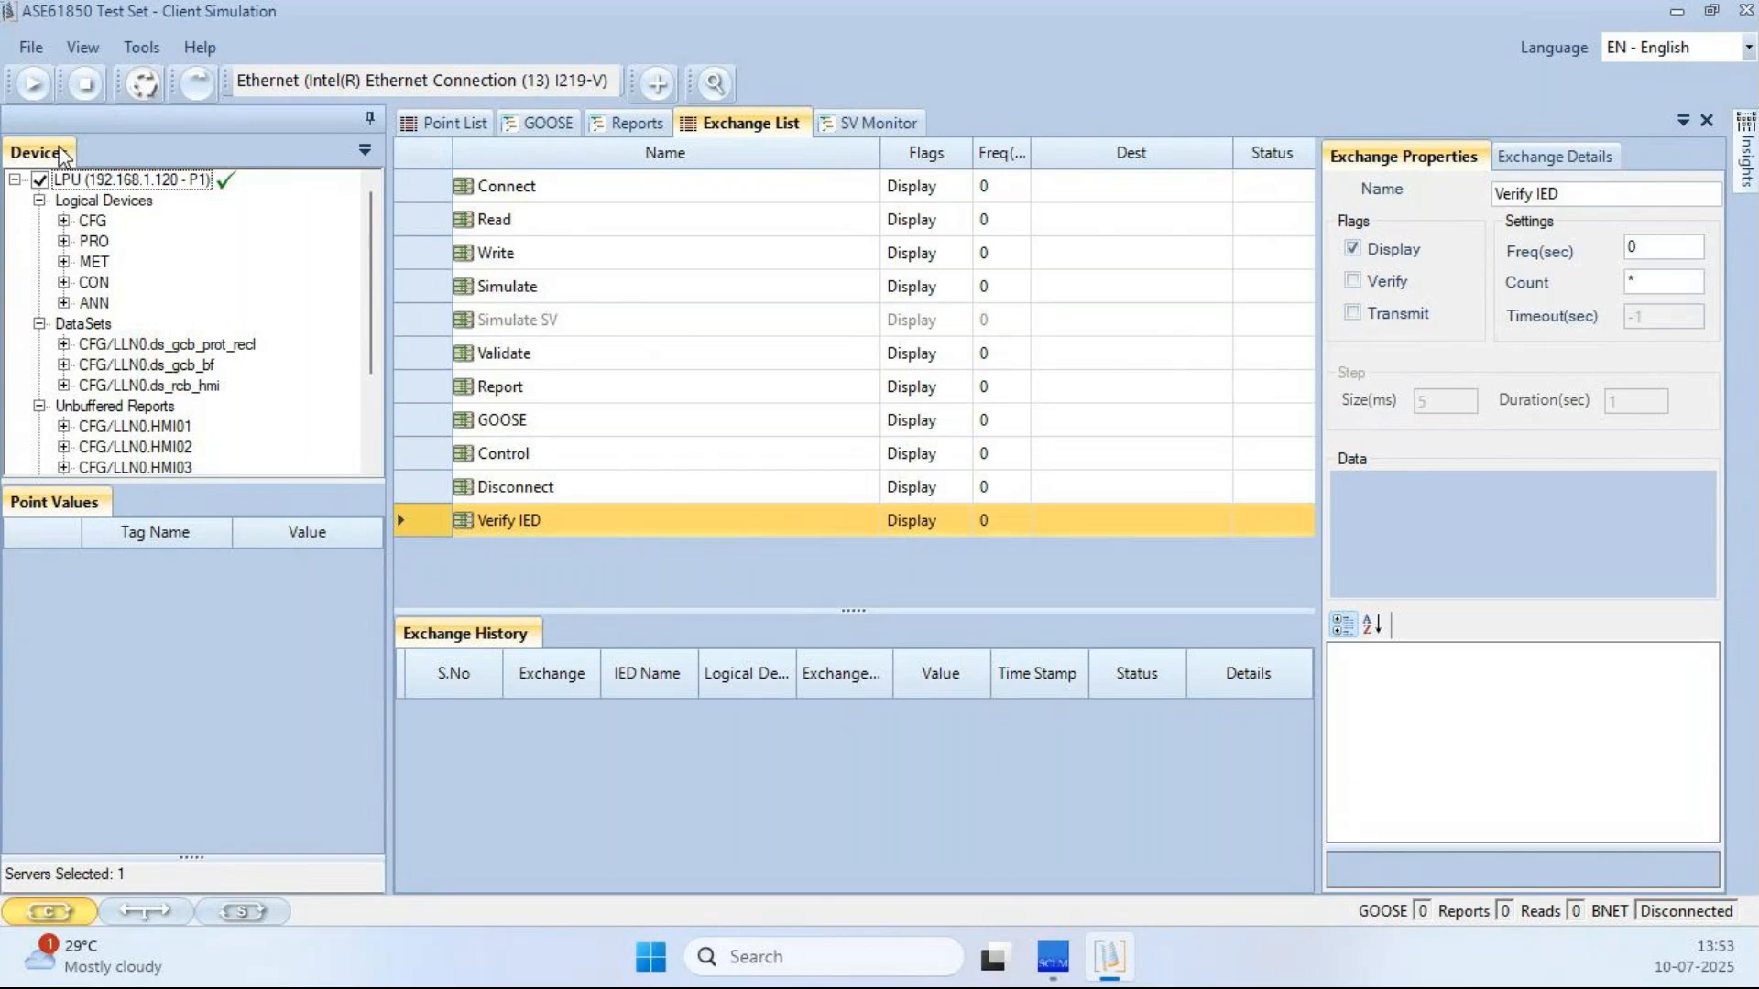
pyautogui.click(119, 181)
pyautogui.moveTo(119, 188); pyautogui.dragTo(602, 519)
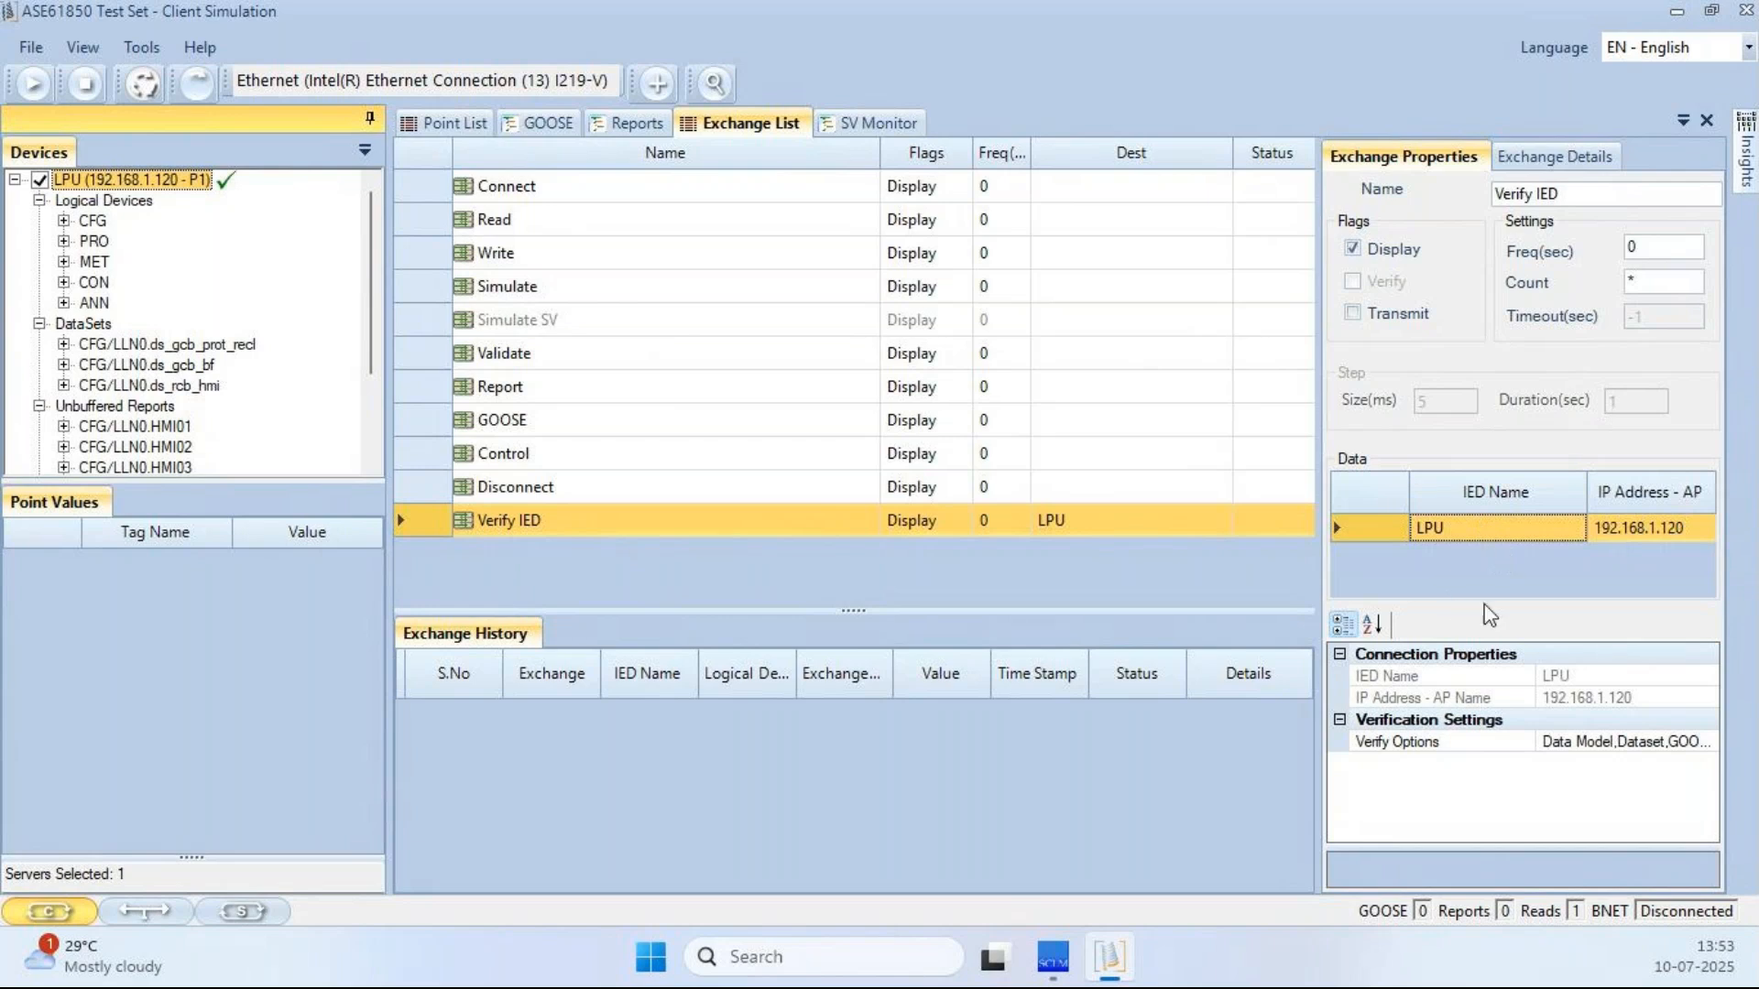
# - Run Verify IED on the LPU with the Data Model, Dataset, GOOSE, Report and SV verify options enabled
pyautogui.click(1608, 743)
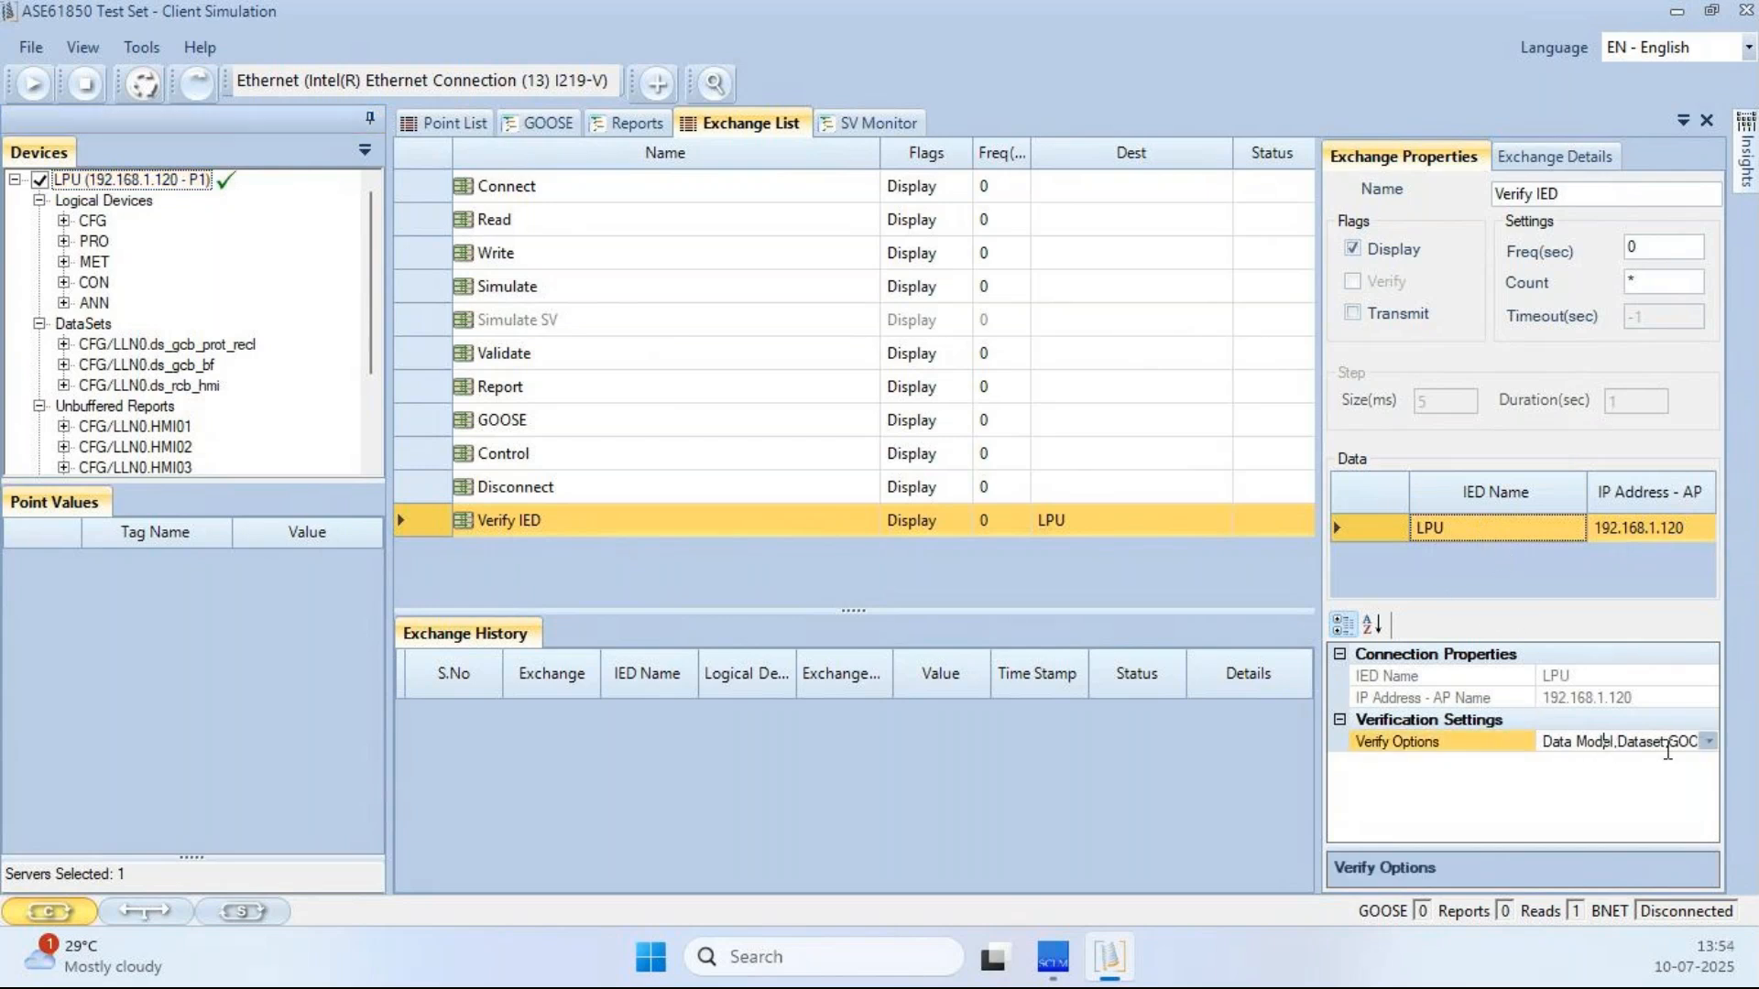
pyautogui.click(1709, 744)
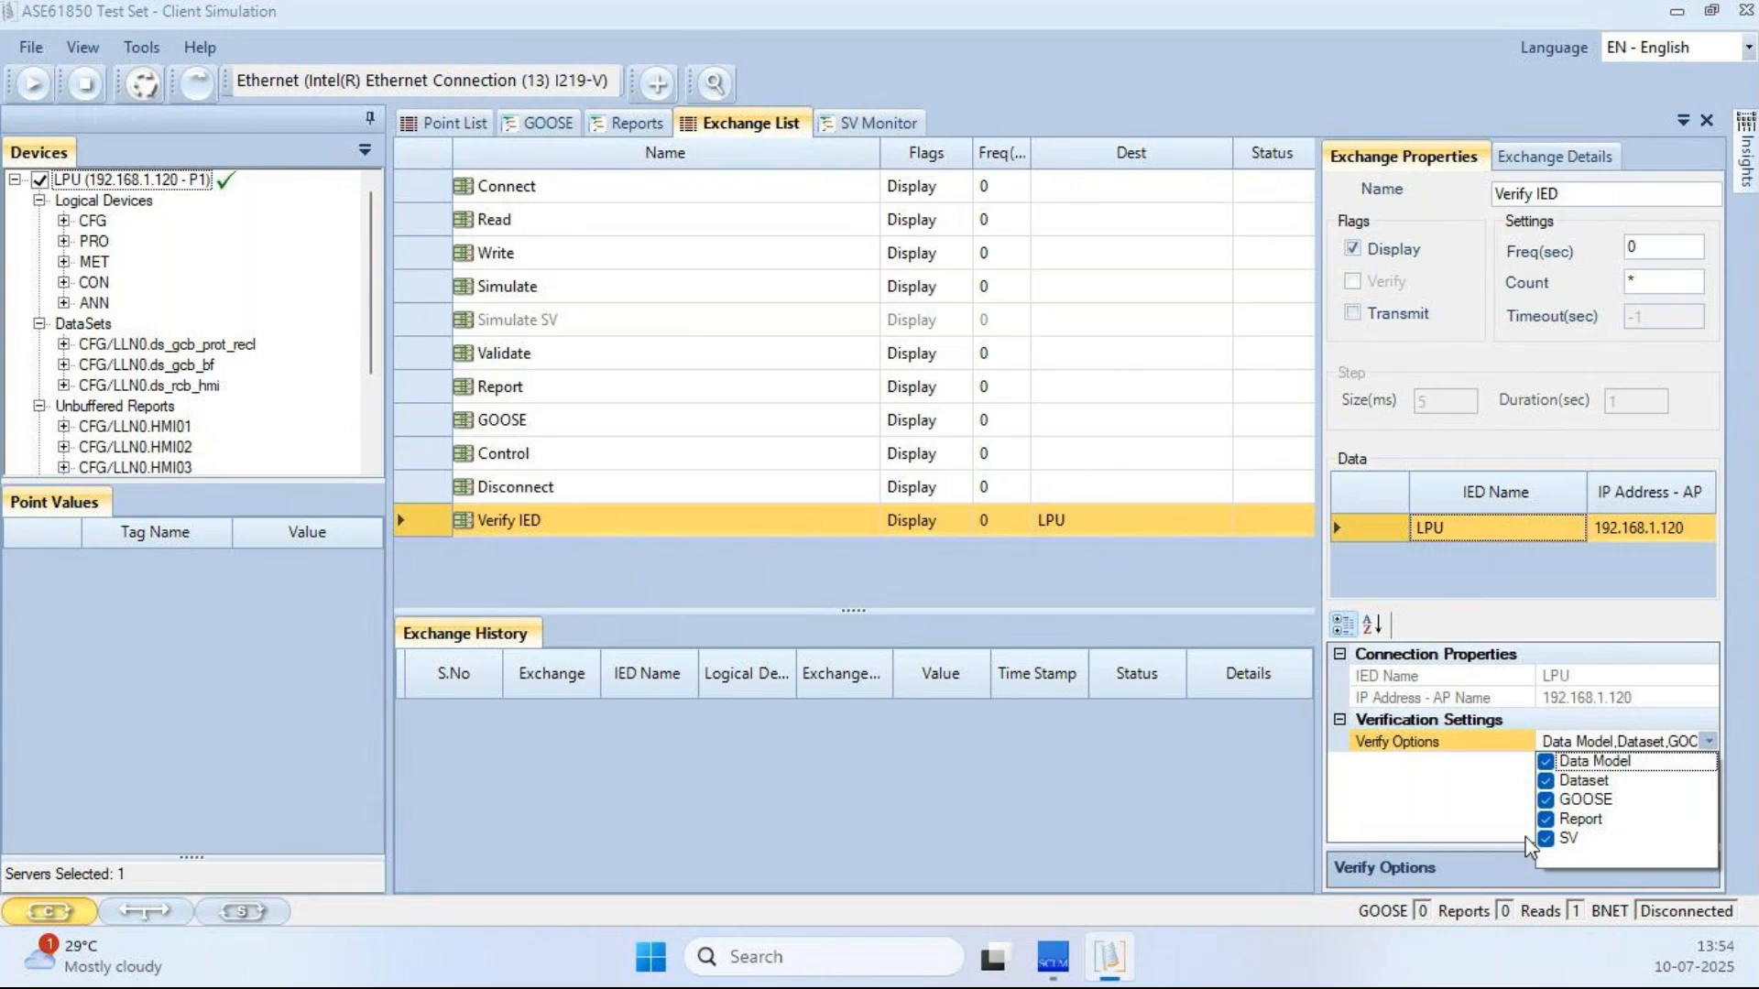
pyautogui.click(1486, 809)
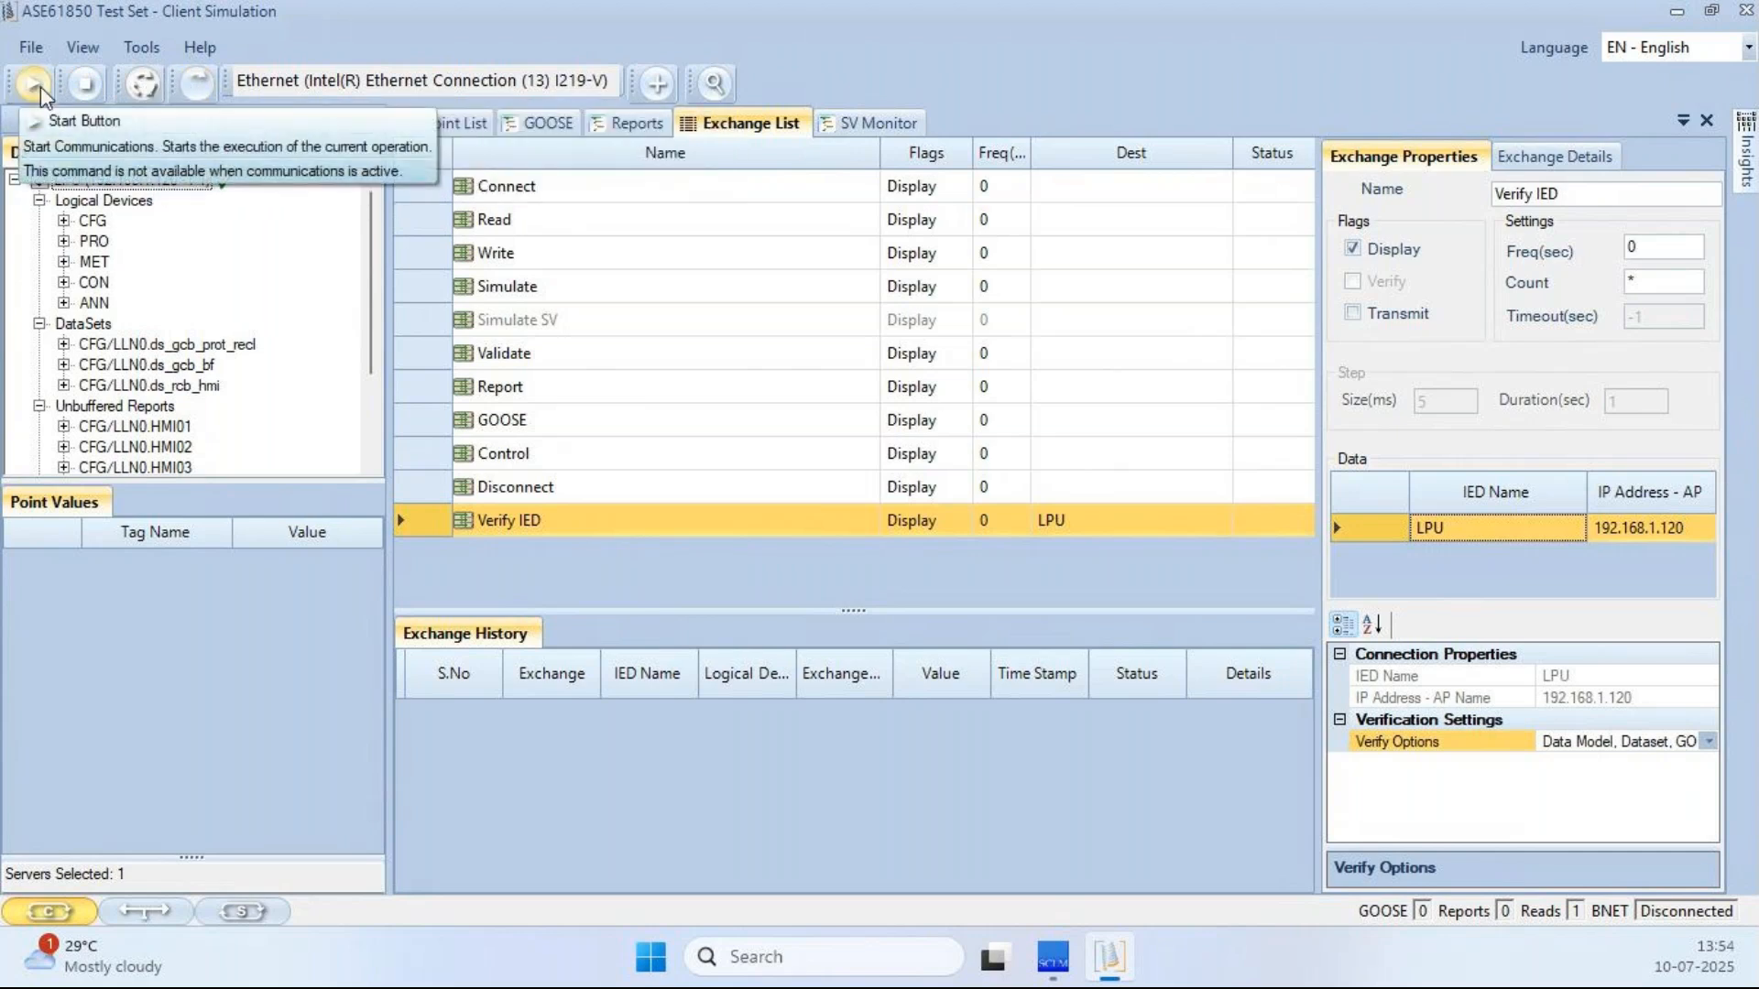
pyautogui.click(199, 84)
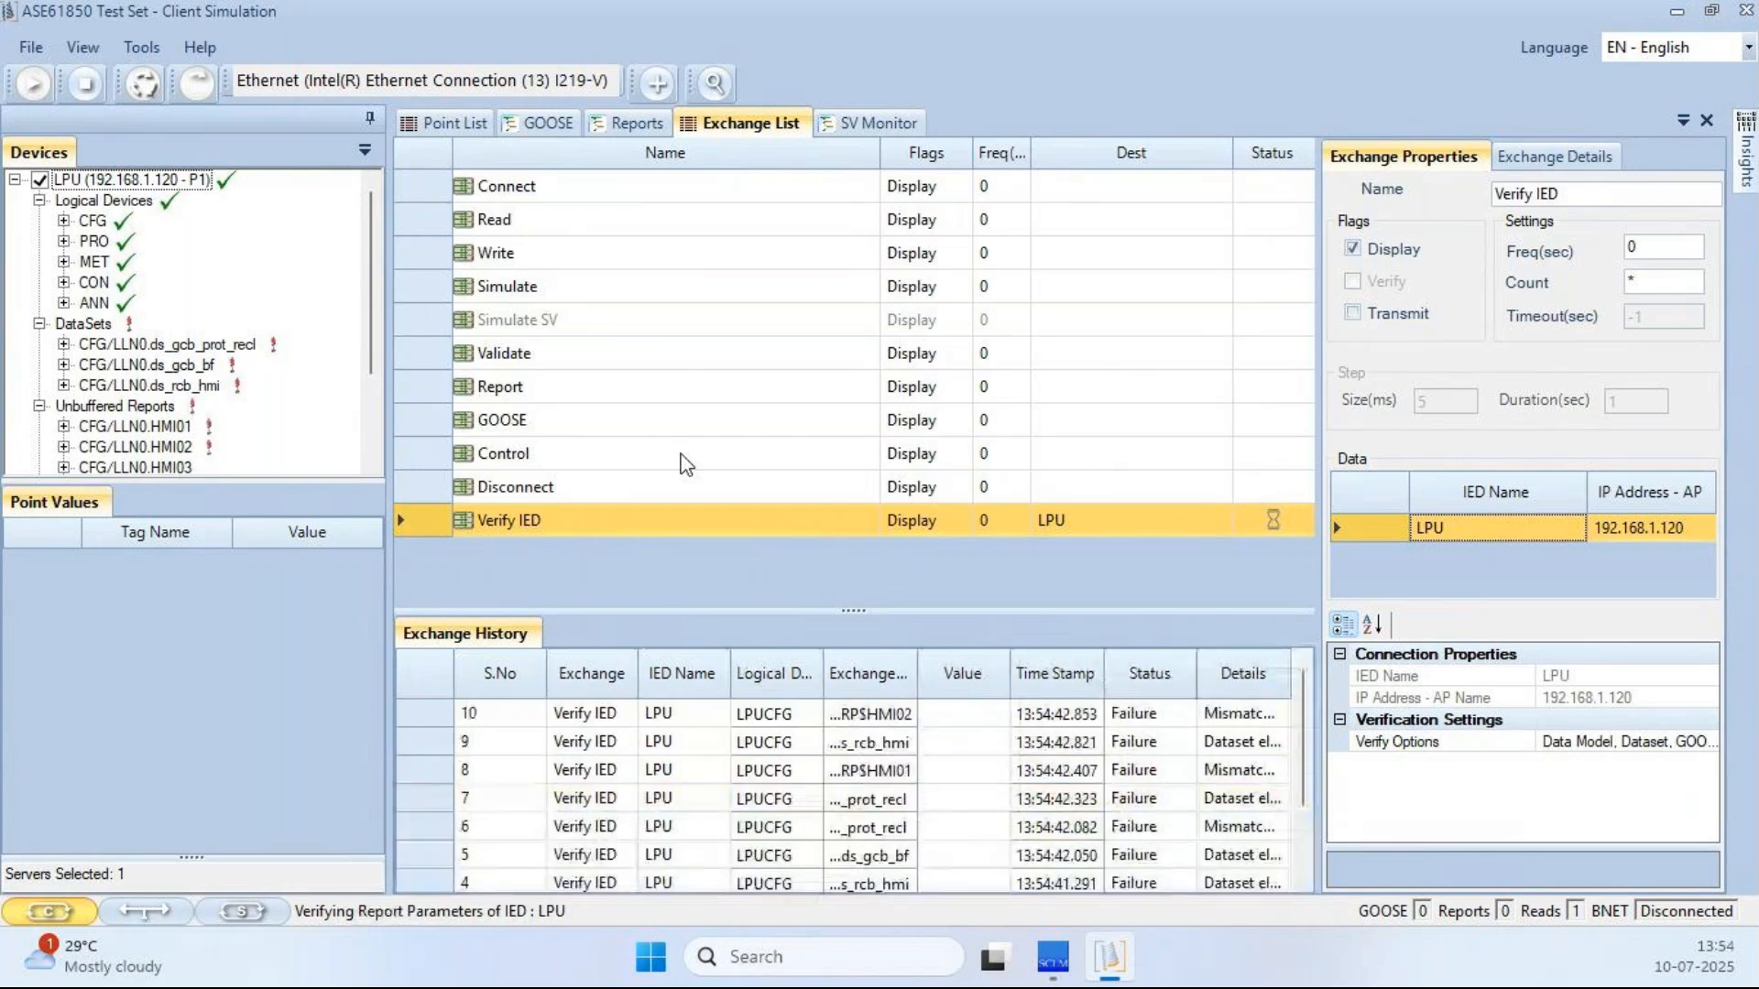
# - Collapse the LPU's device tree groups and review the verification status of each, including the logical devices
pyautogui.click(39, 323)
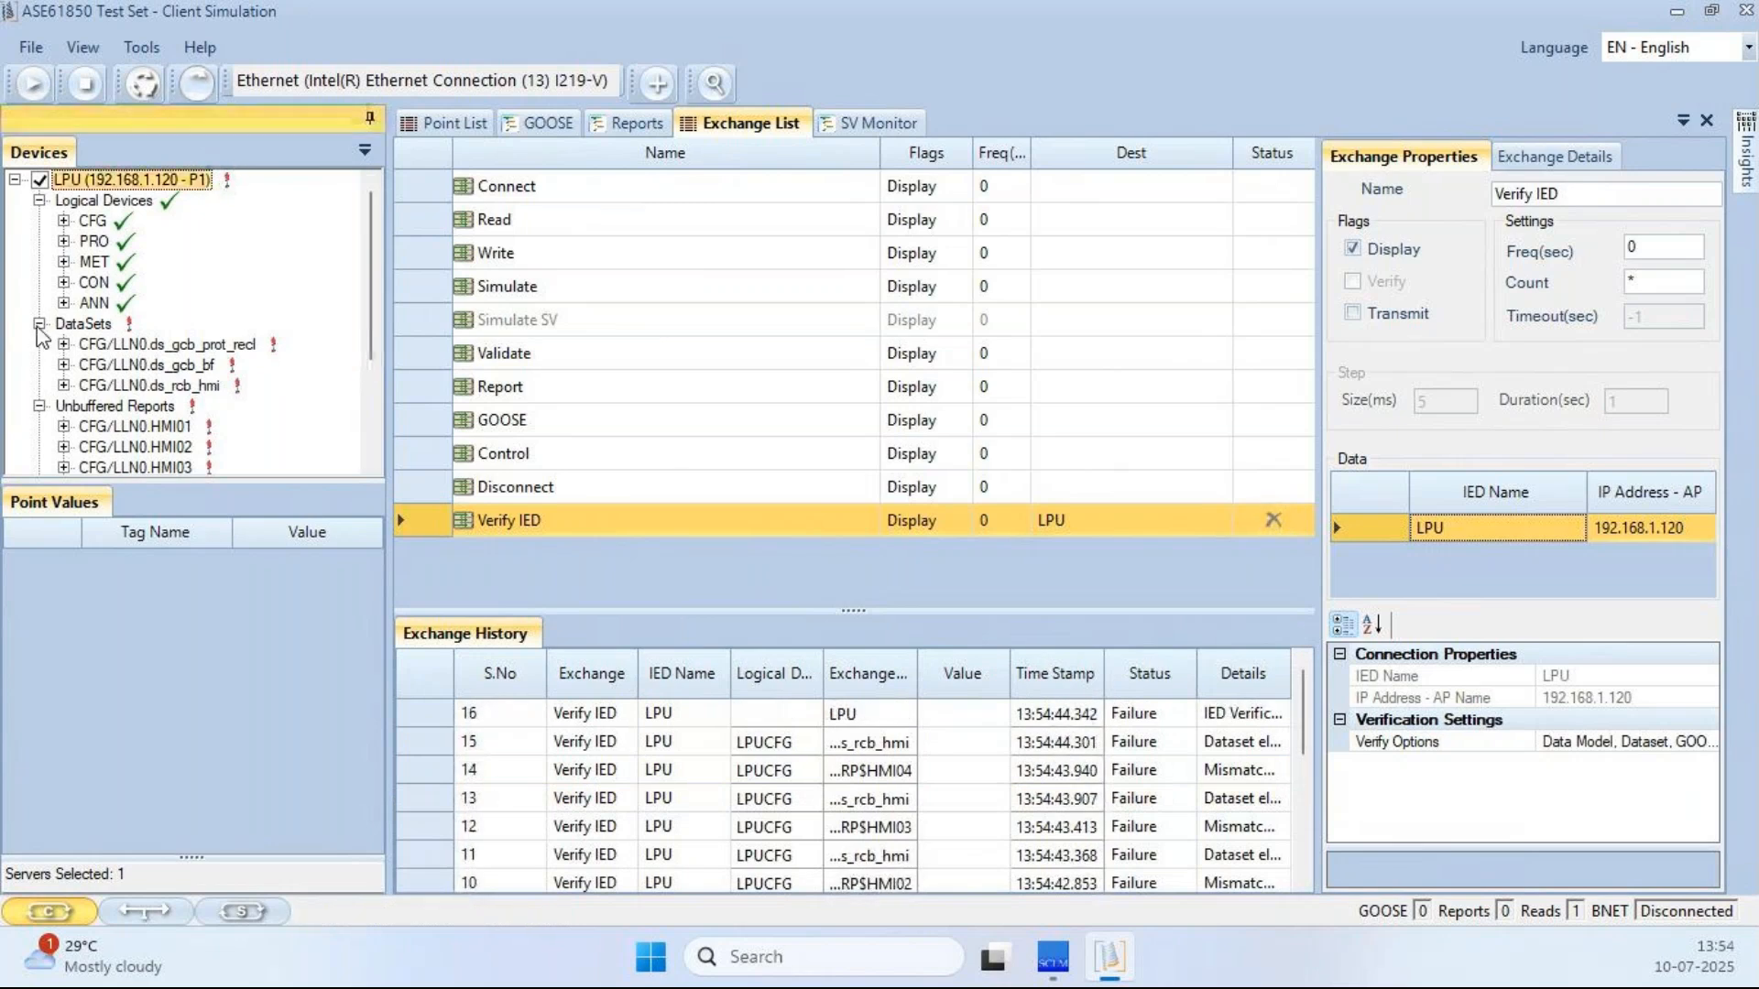
pyautogui.click(39, 345)
pyautogui.click(38, 365)
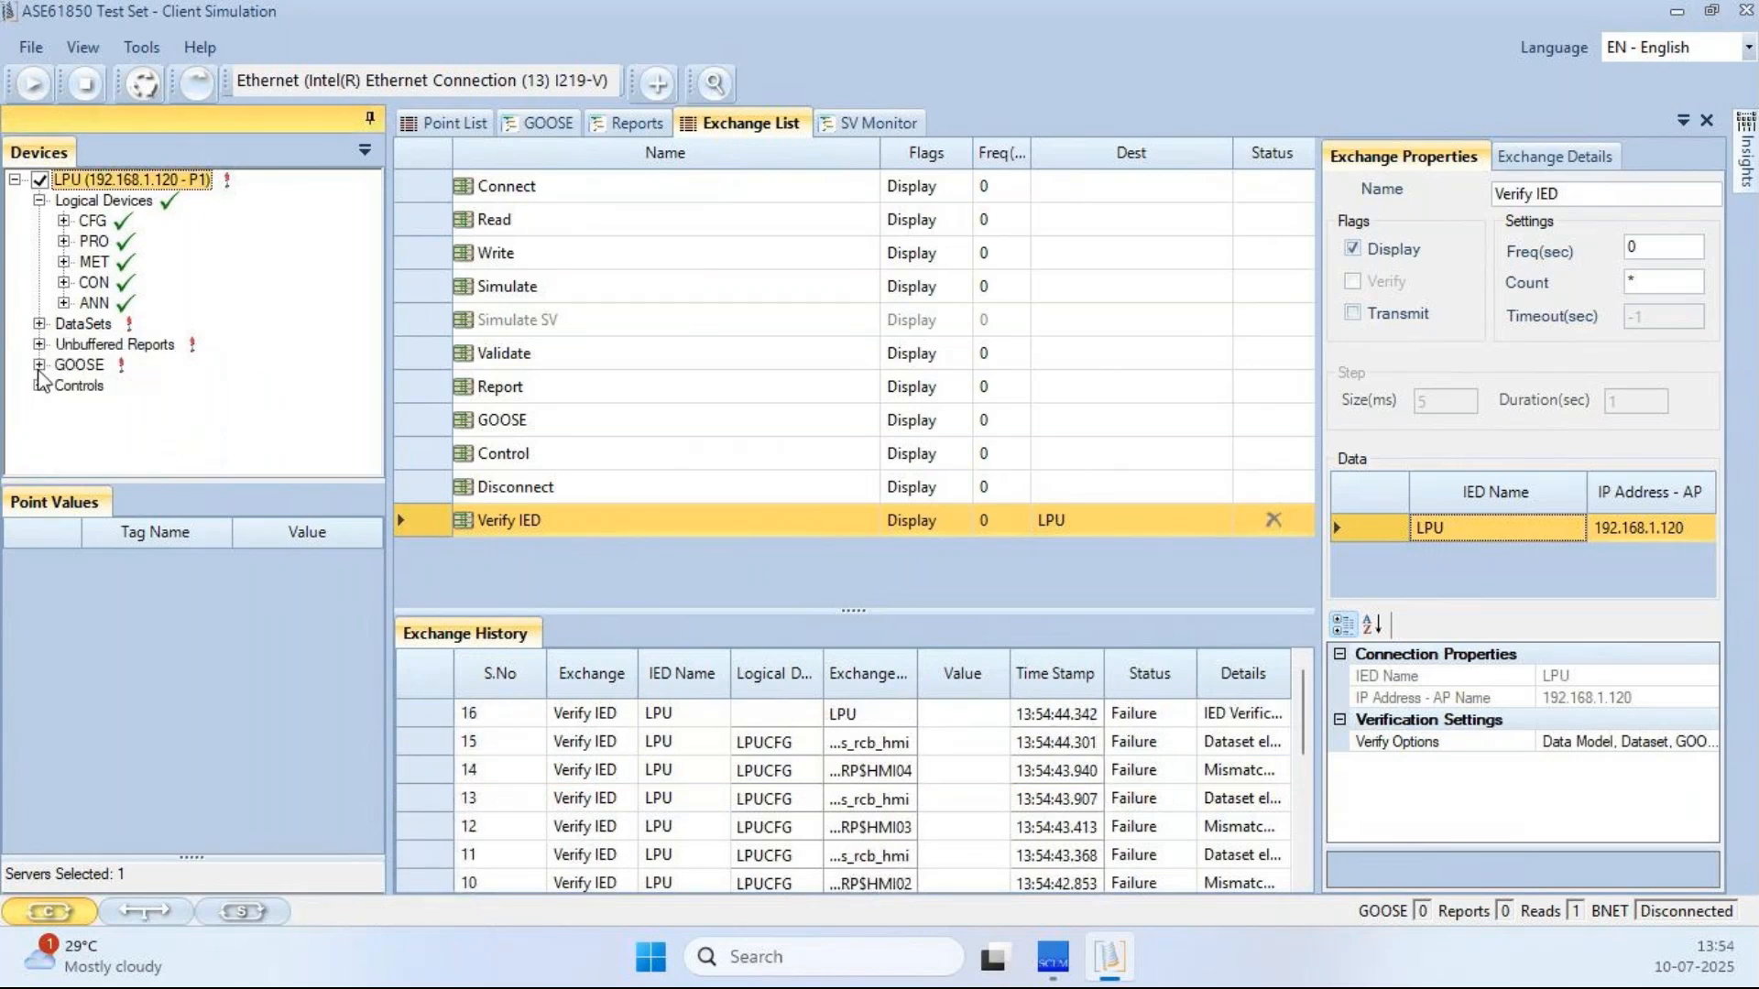
pyautogui.click(39, 200)
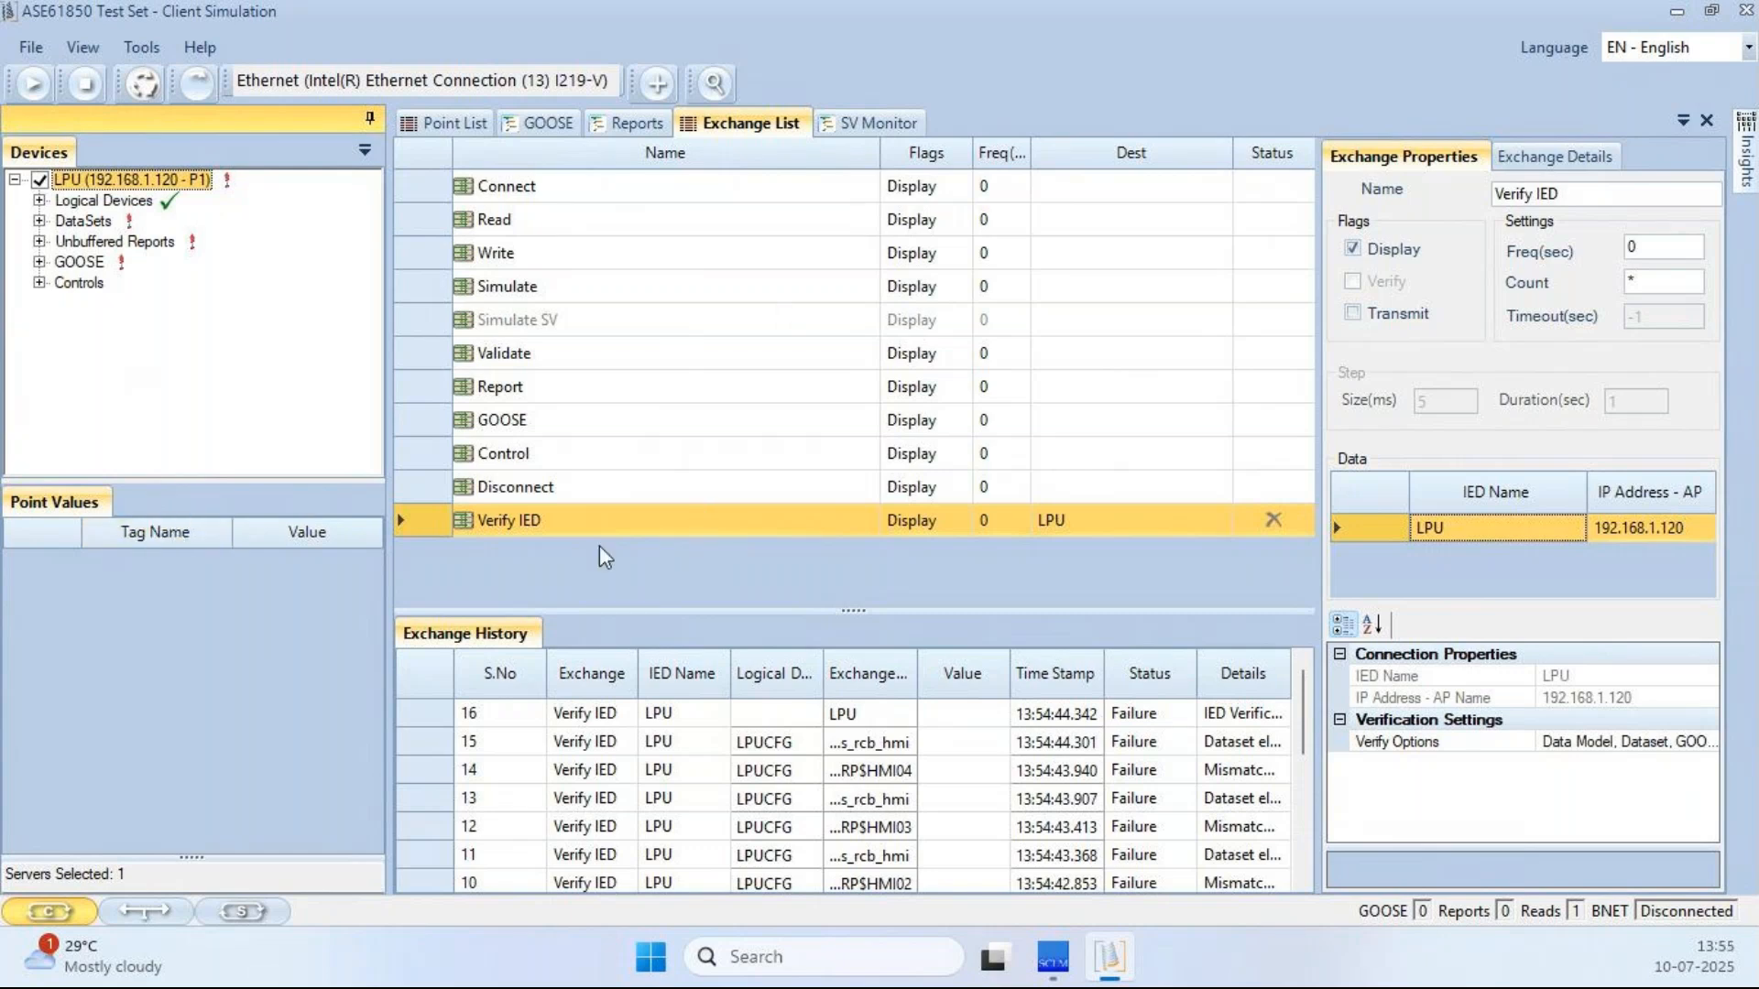
pyautogui.moveTo(177, 189)
pyautogui.click(40, 200)
pyautogui.click(64, 221)
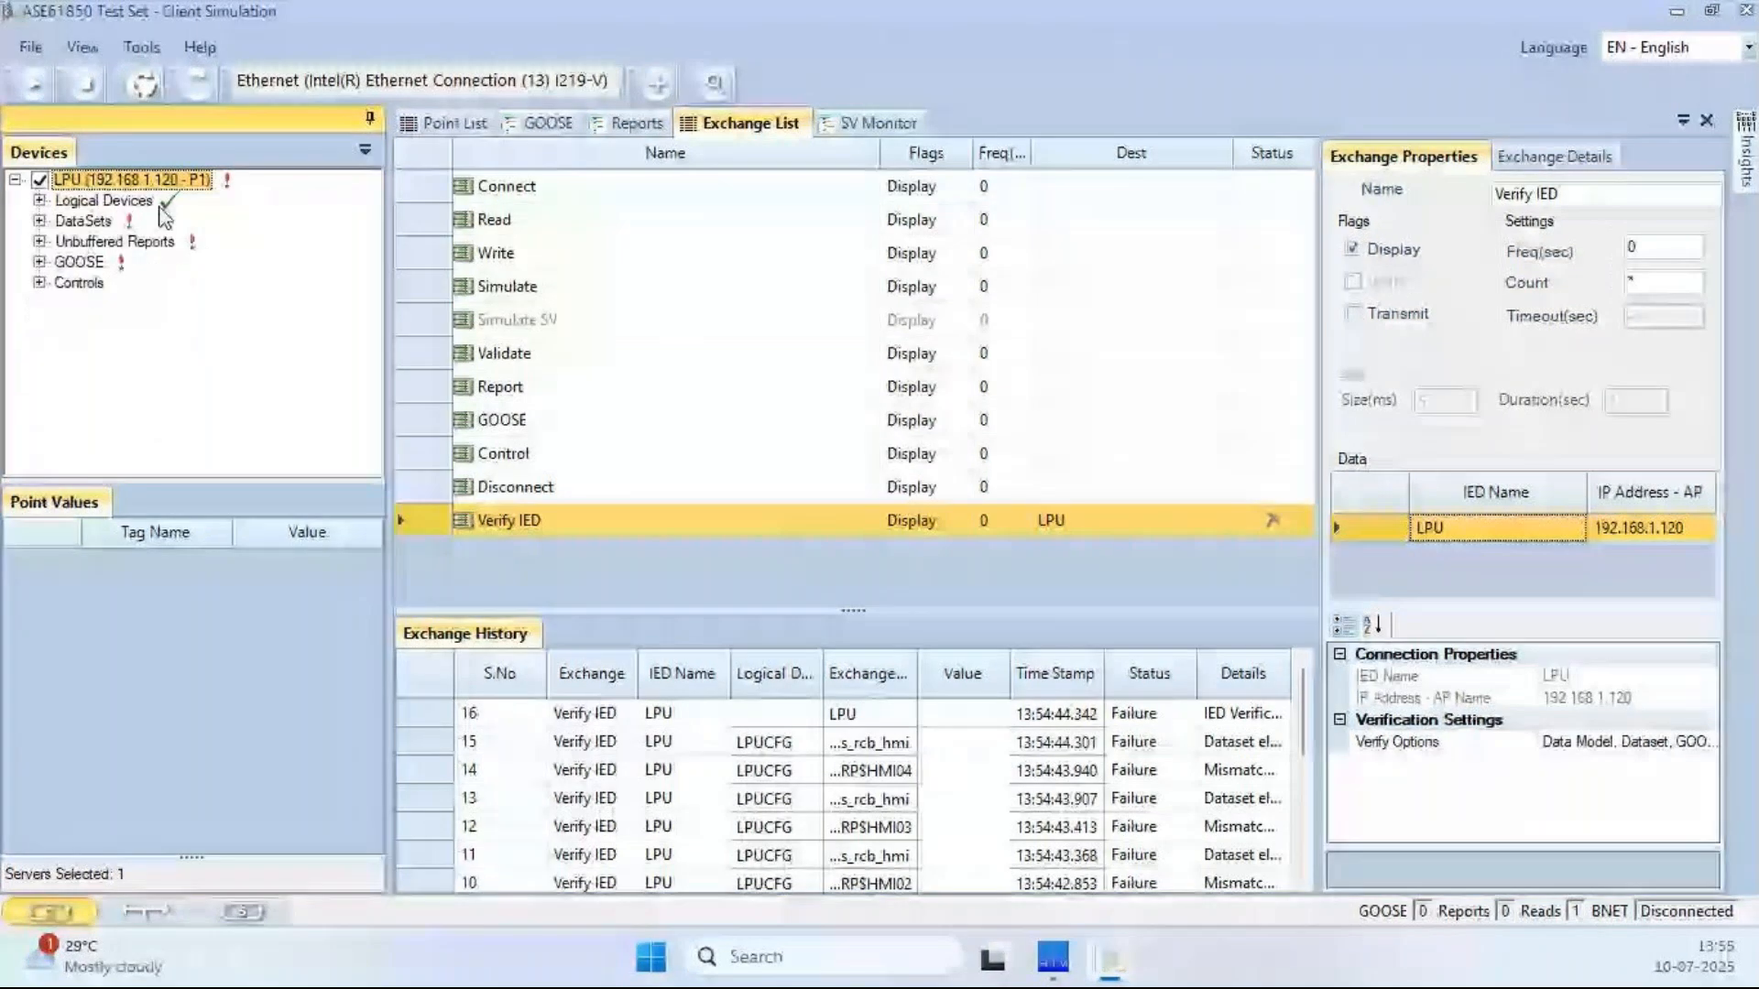
# - Examine the verification status of the ds_gcb_prot_recl and ds_gcb_bf datasets and their individual members
pyautogui.moveTo(92, 226)
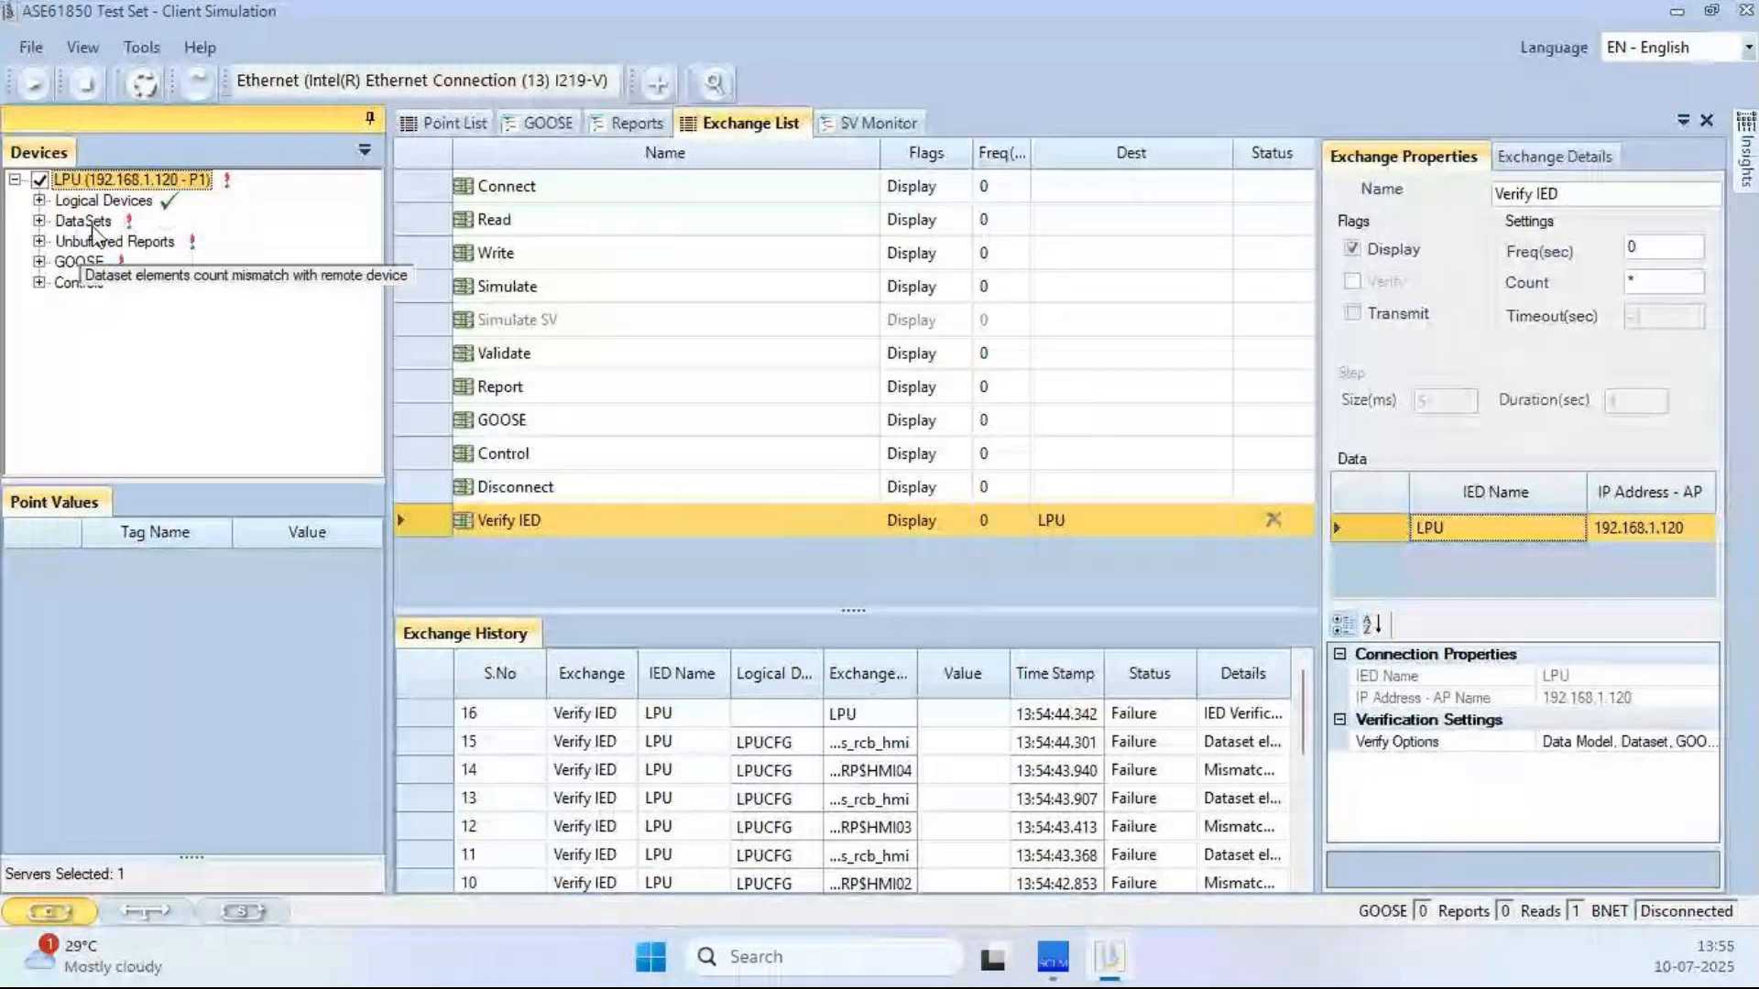
pyautogui.click(39, 222)
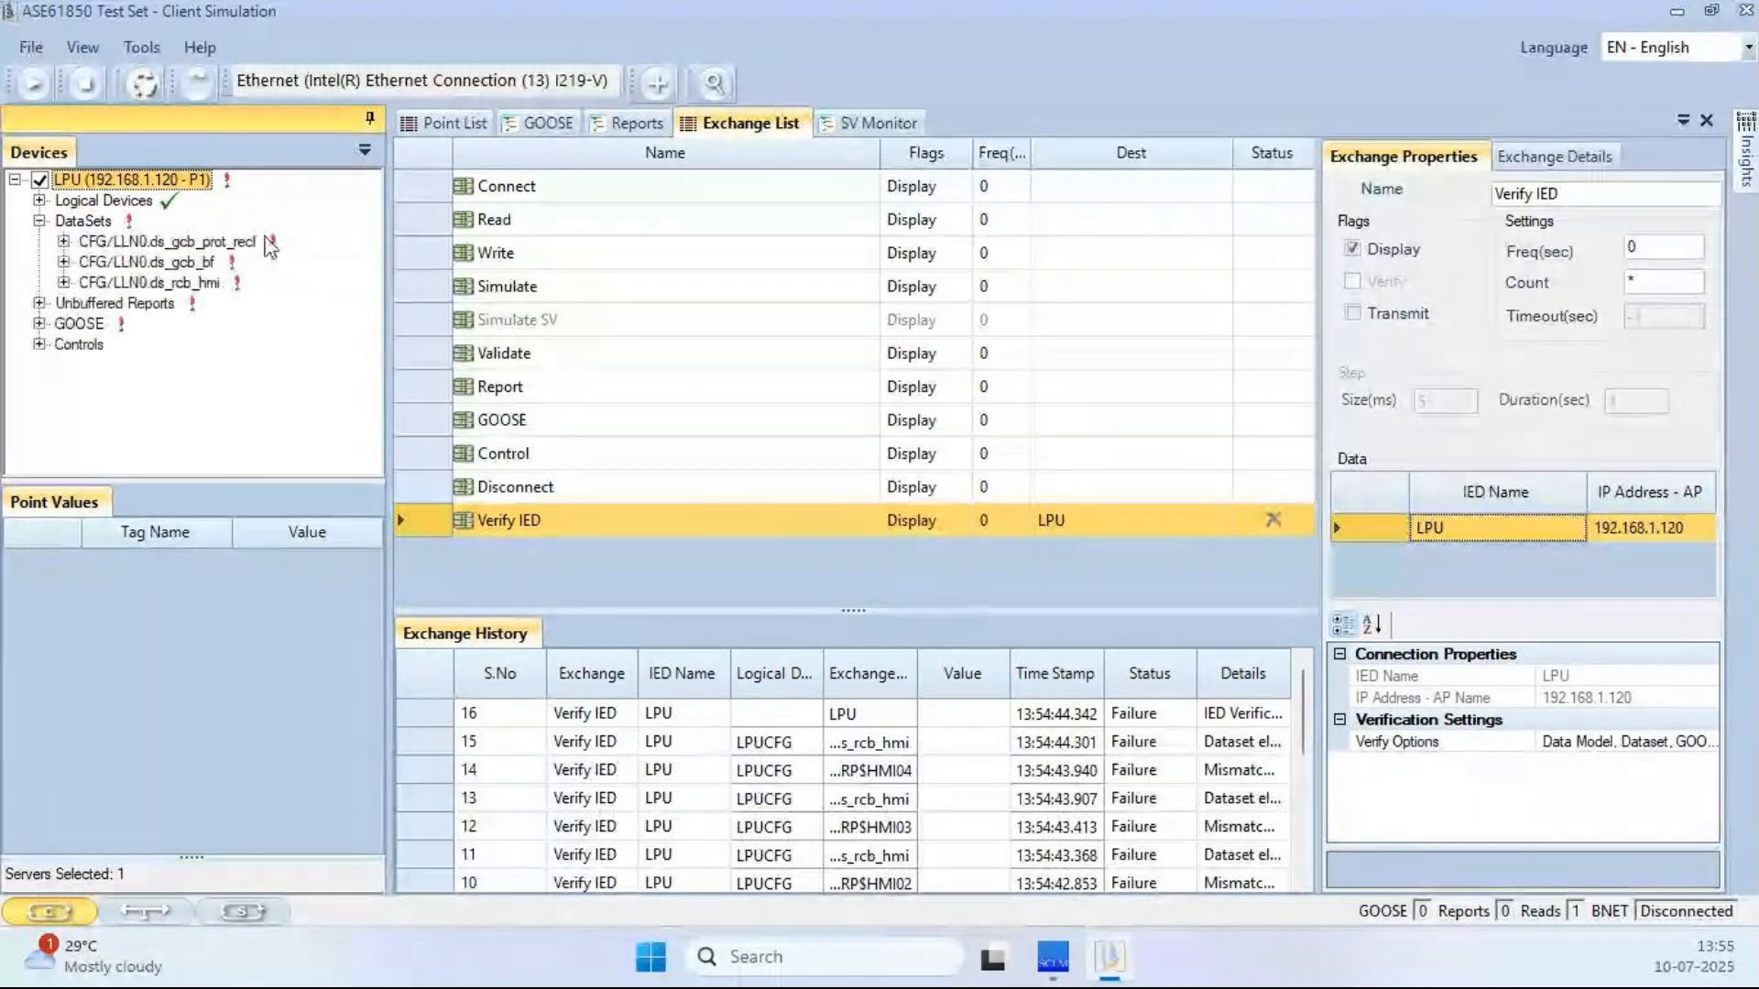
pyautogui.click(64, 242)
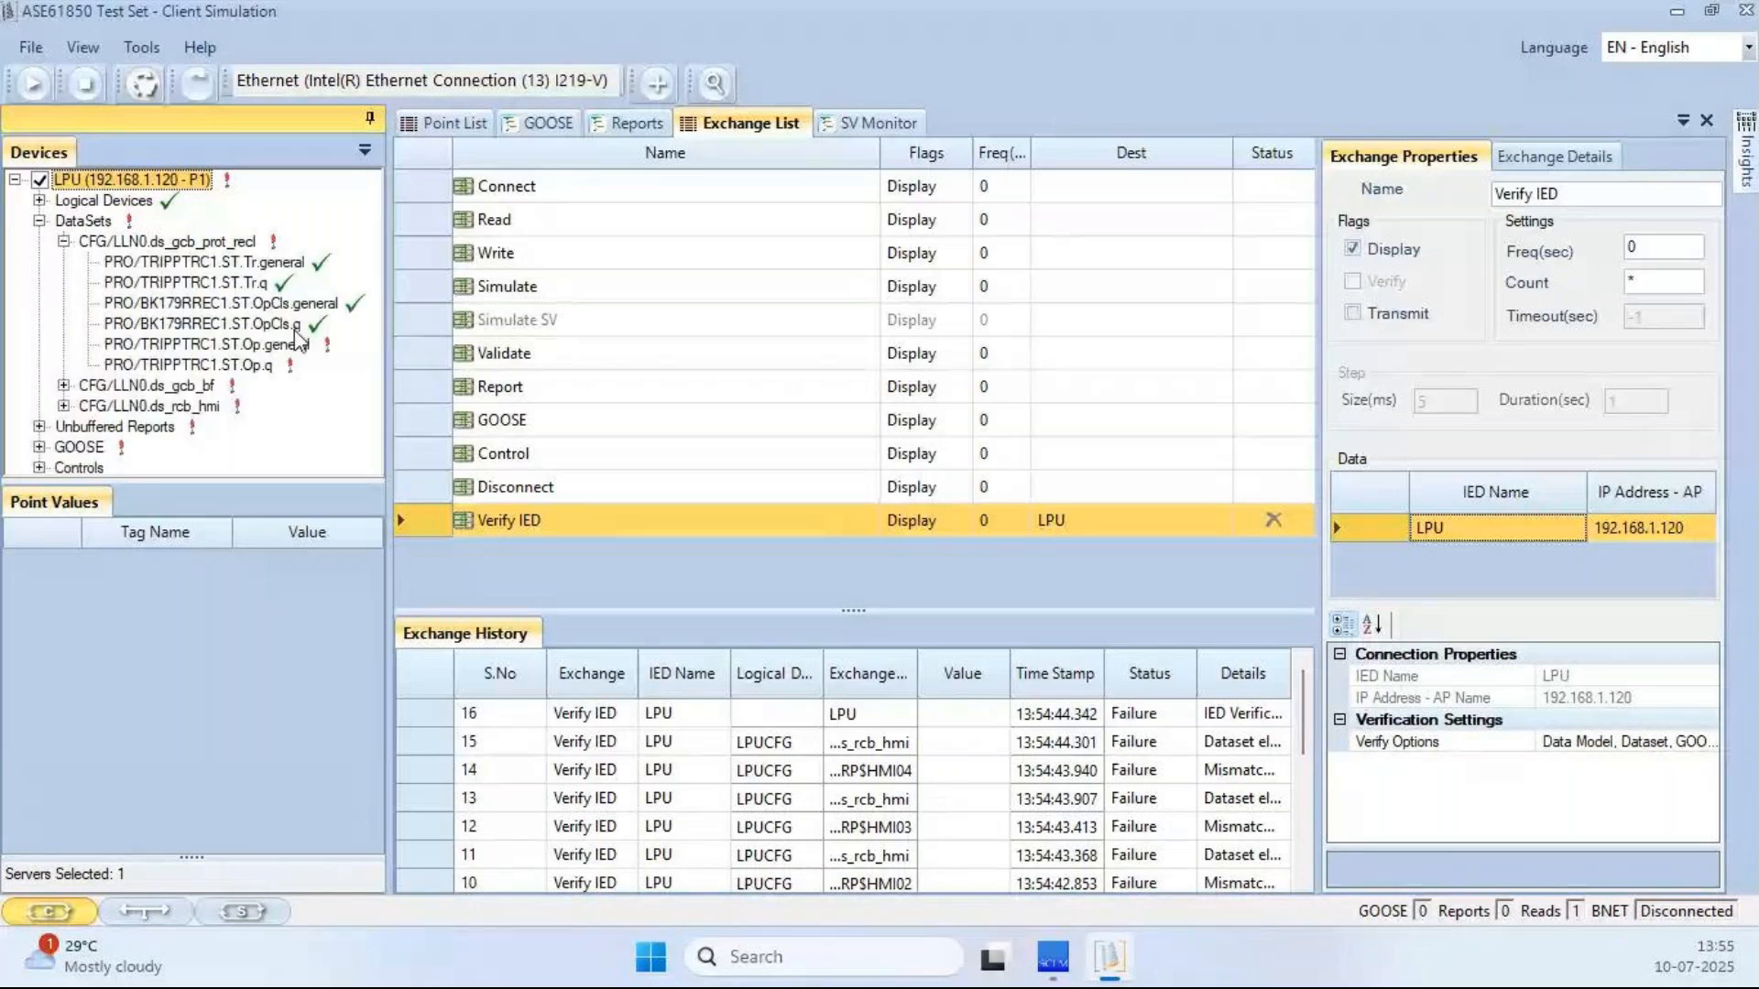
pyautogui.moveTo(290, 347)
pyautogui.moveTo(262, 377)
pyautogui.moveTo(144, 249)
pyautogui.click(151, 386)
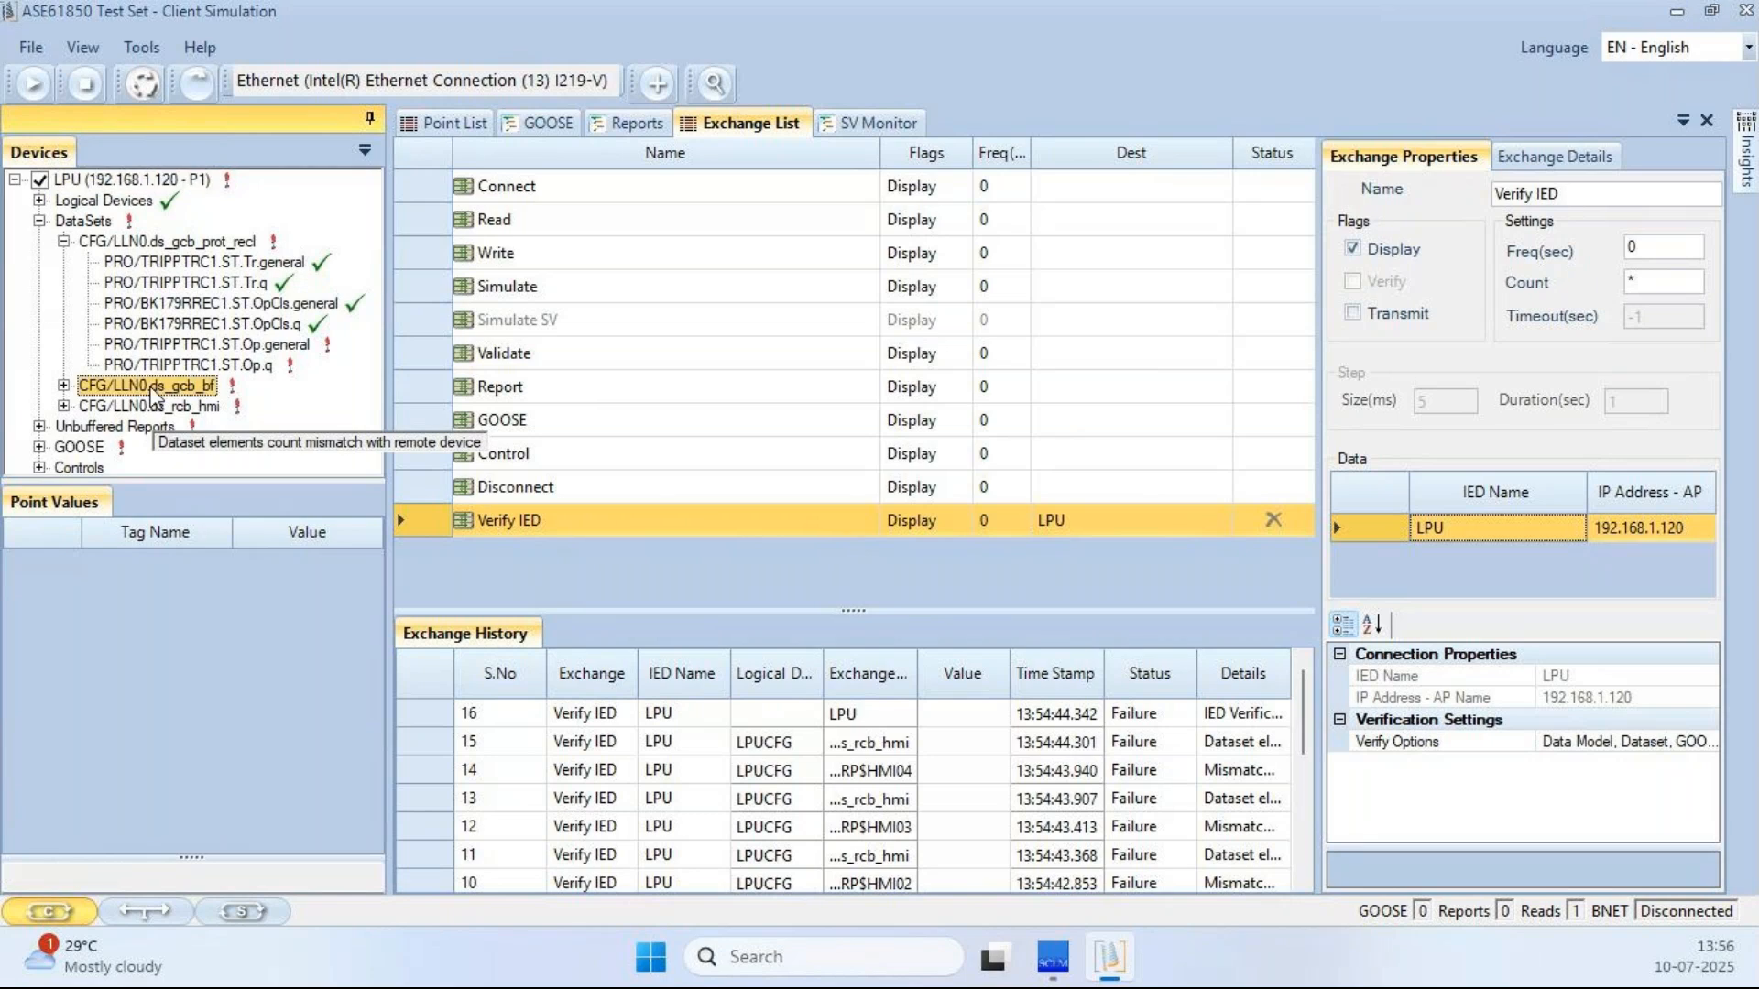
pyautogui.click(64, 386)
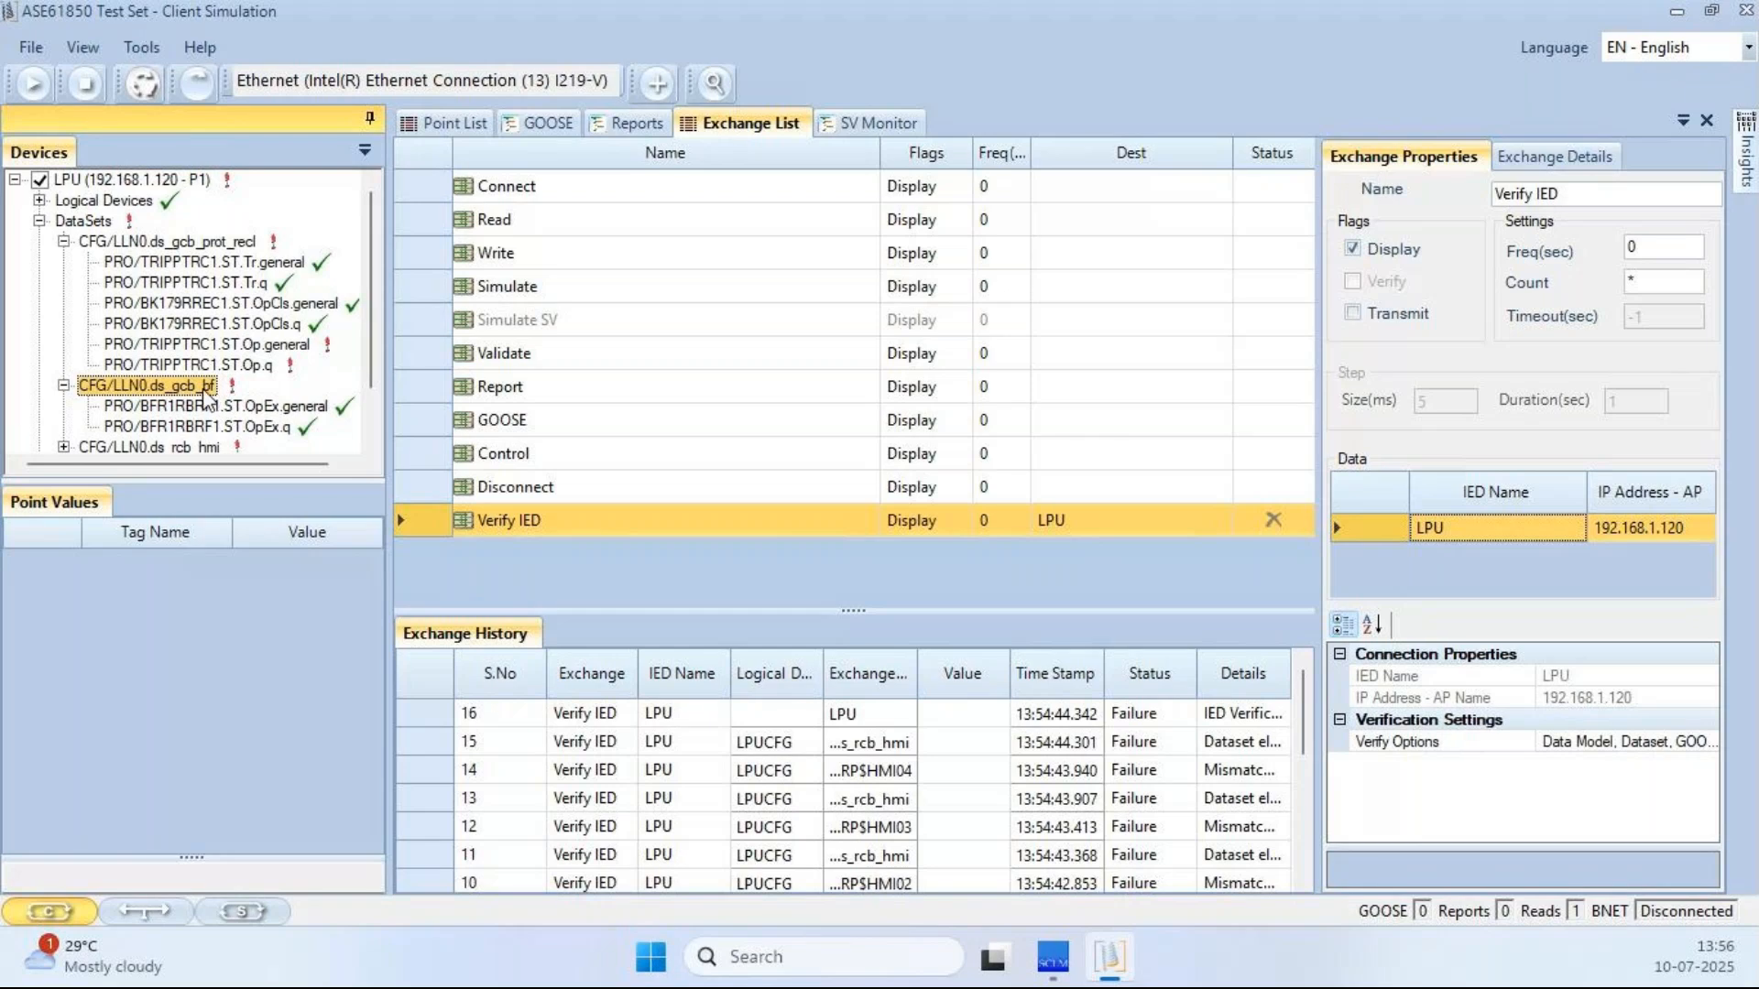
pyautogui.moveTo(208, 401)
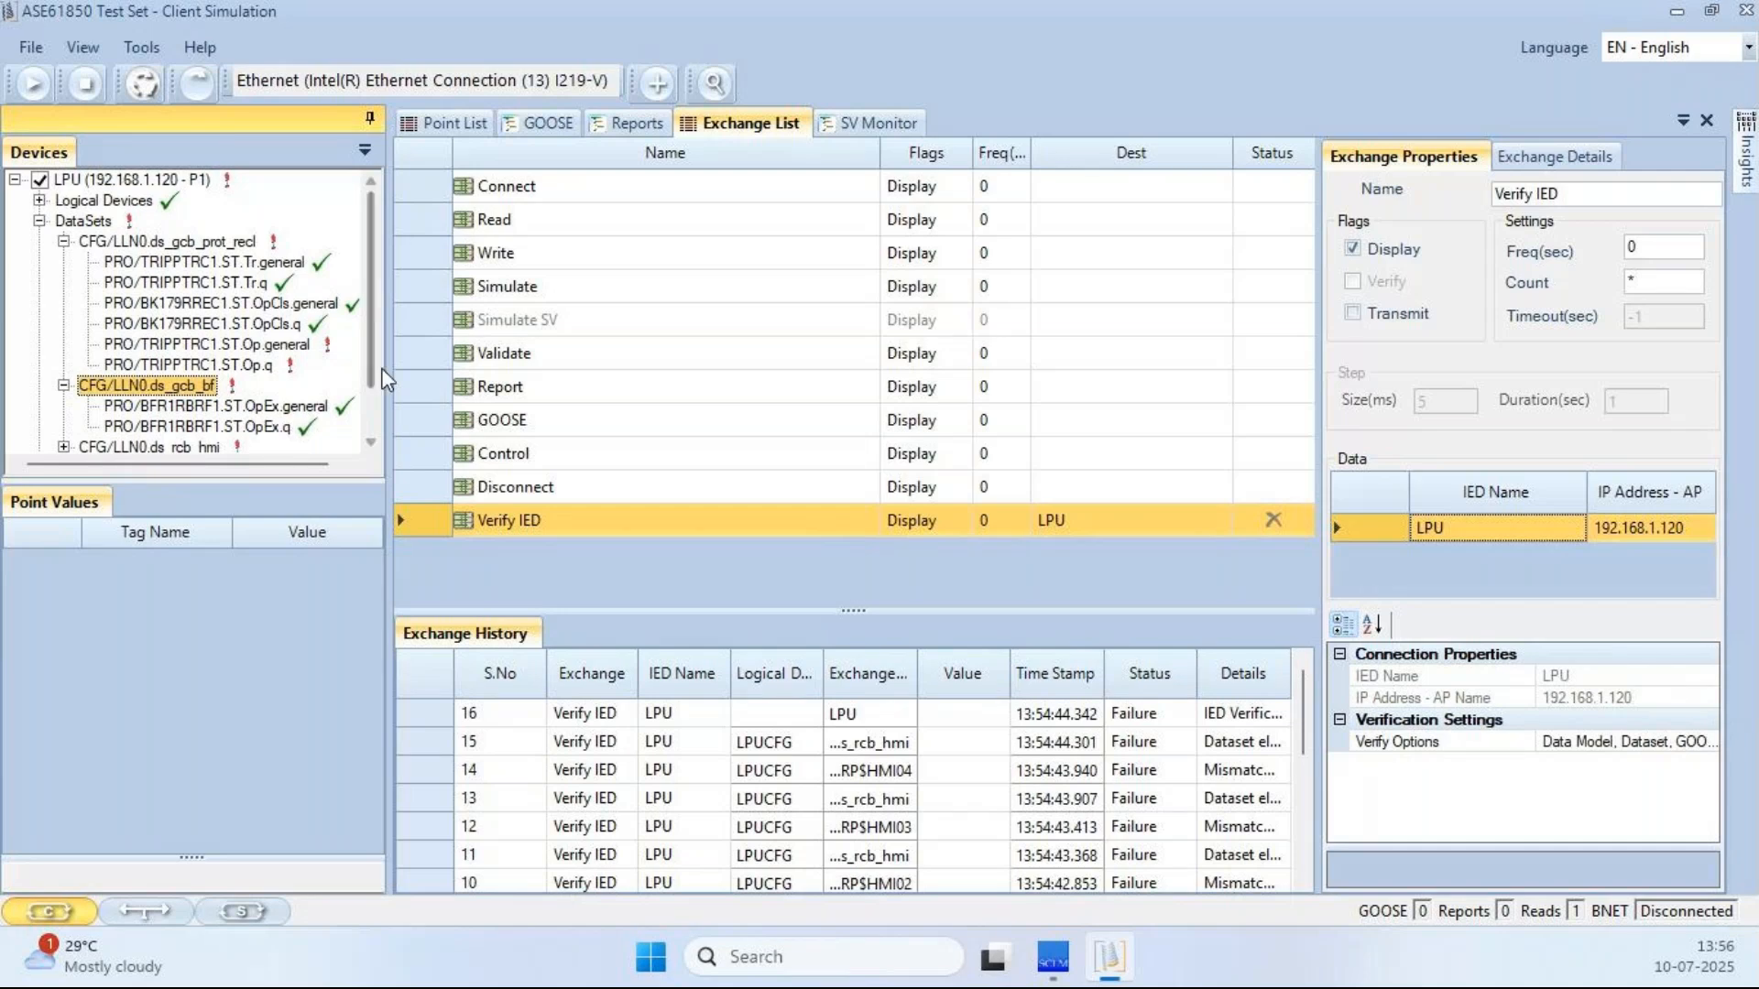
# - Check the verification status of every ds_rcb_hmi dataset member, then collapse the expanded datasets
pyautogui.scroll(-2, 364, 352)
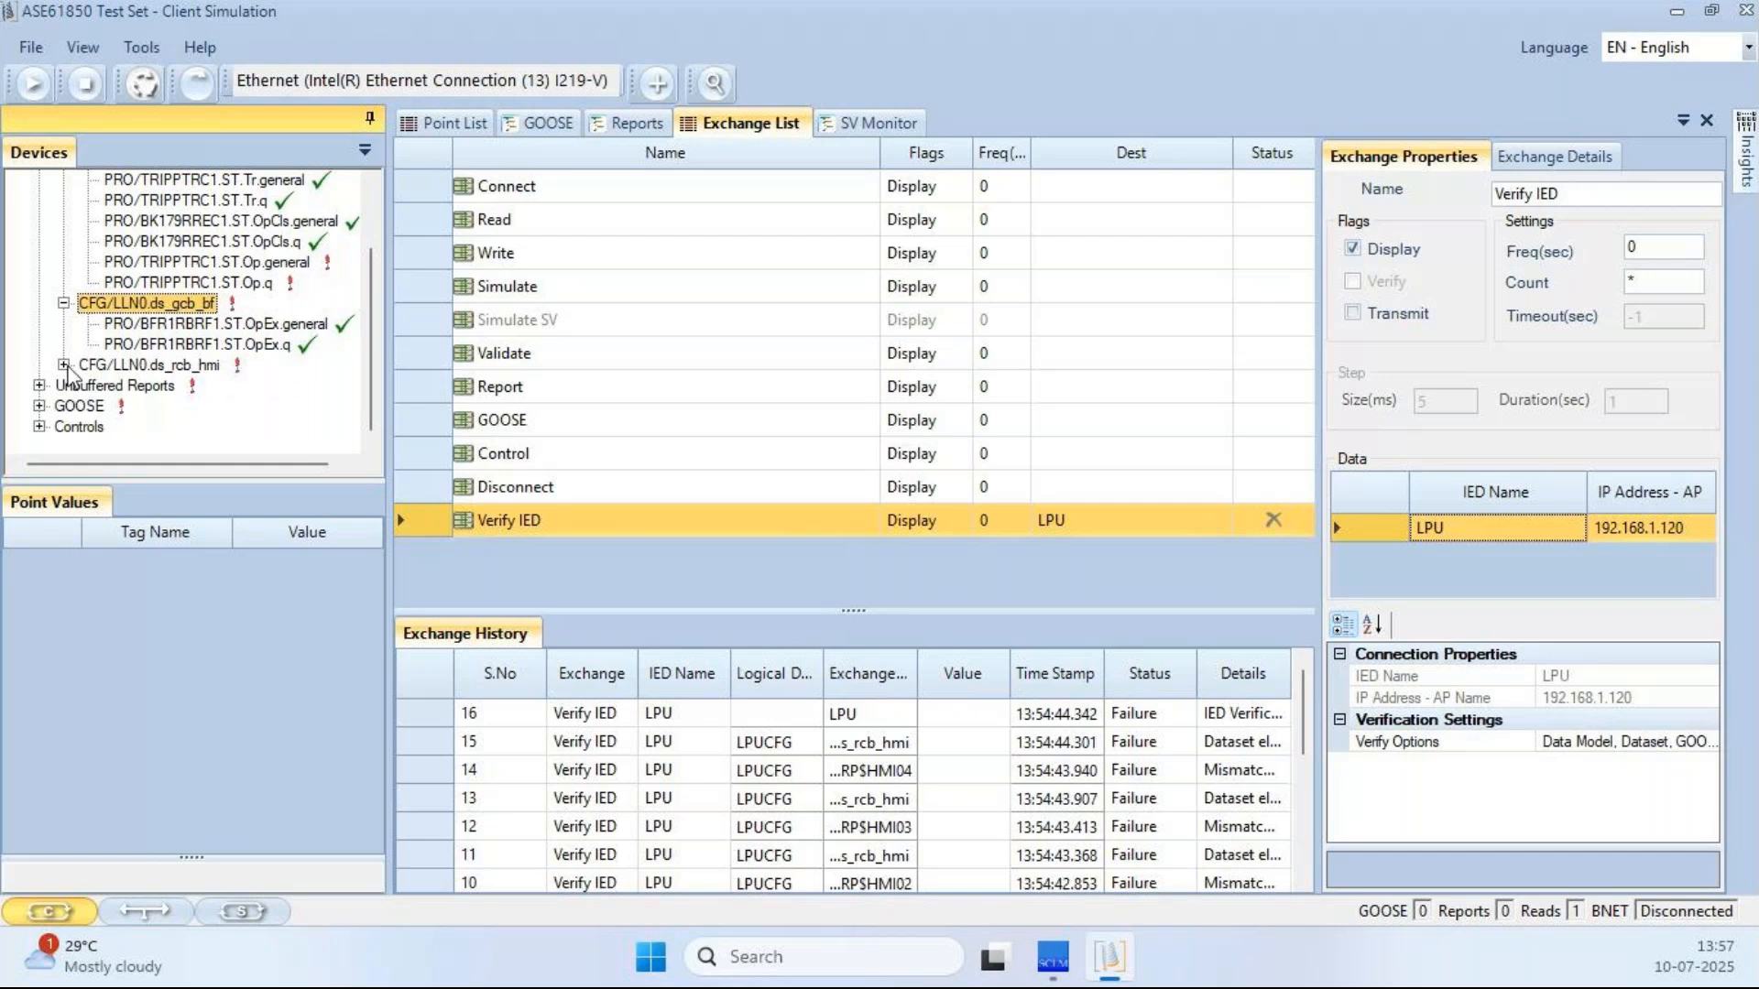
pyautogui.click(64, 365)
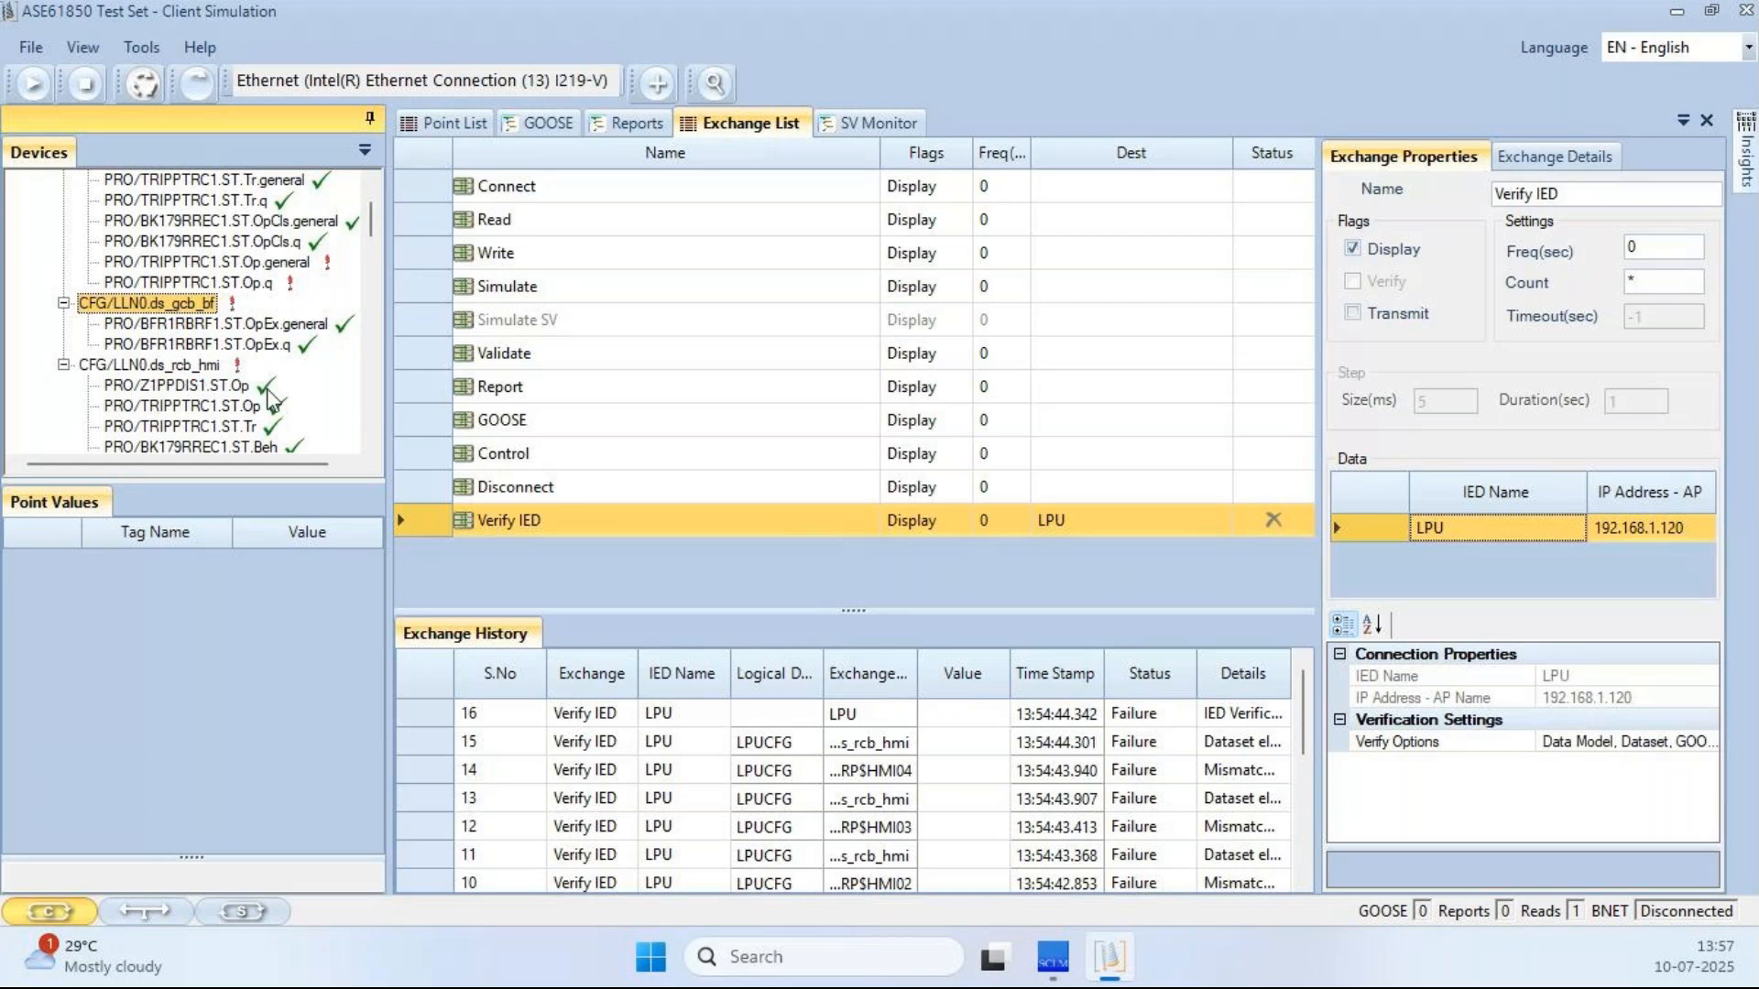
pyautogui.scroll(-10, 270, 397)
pyautogui.scroll(-5, 274, 405)
pyautogui.scroll(-4, 275, 405)
pyautogui.scroll(-5, 273, 403)
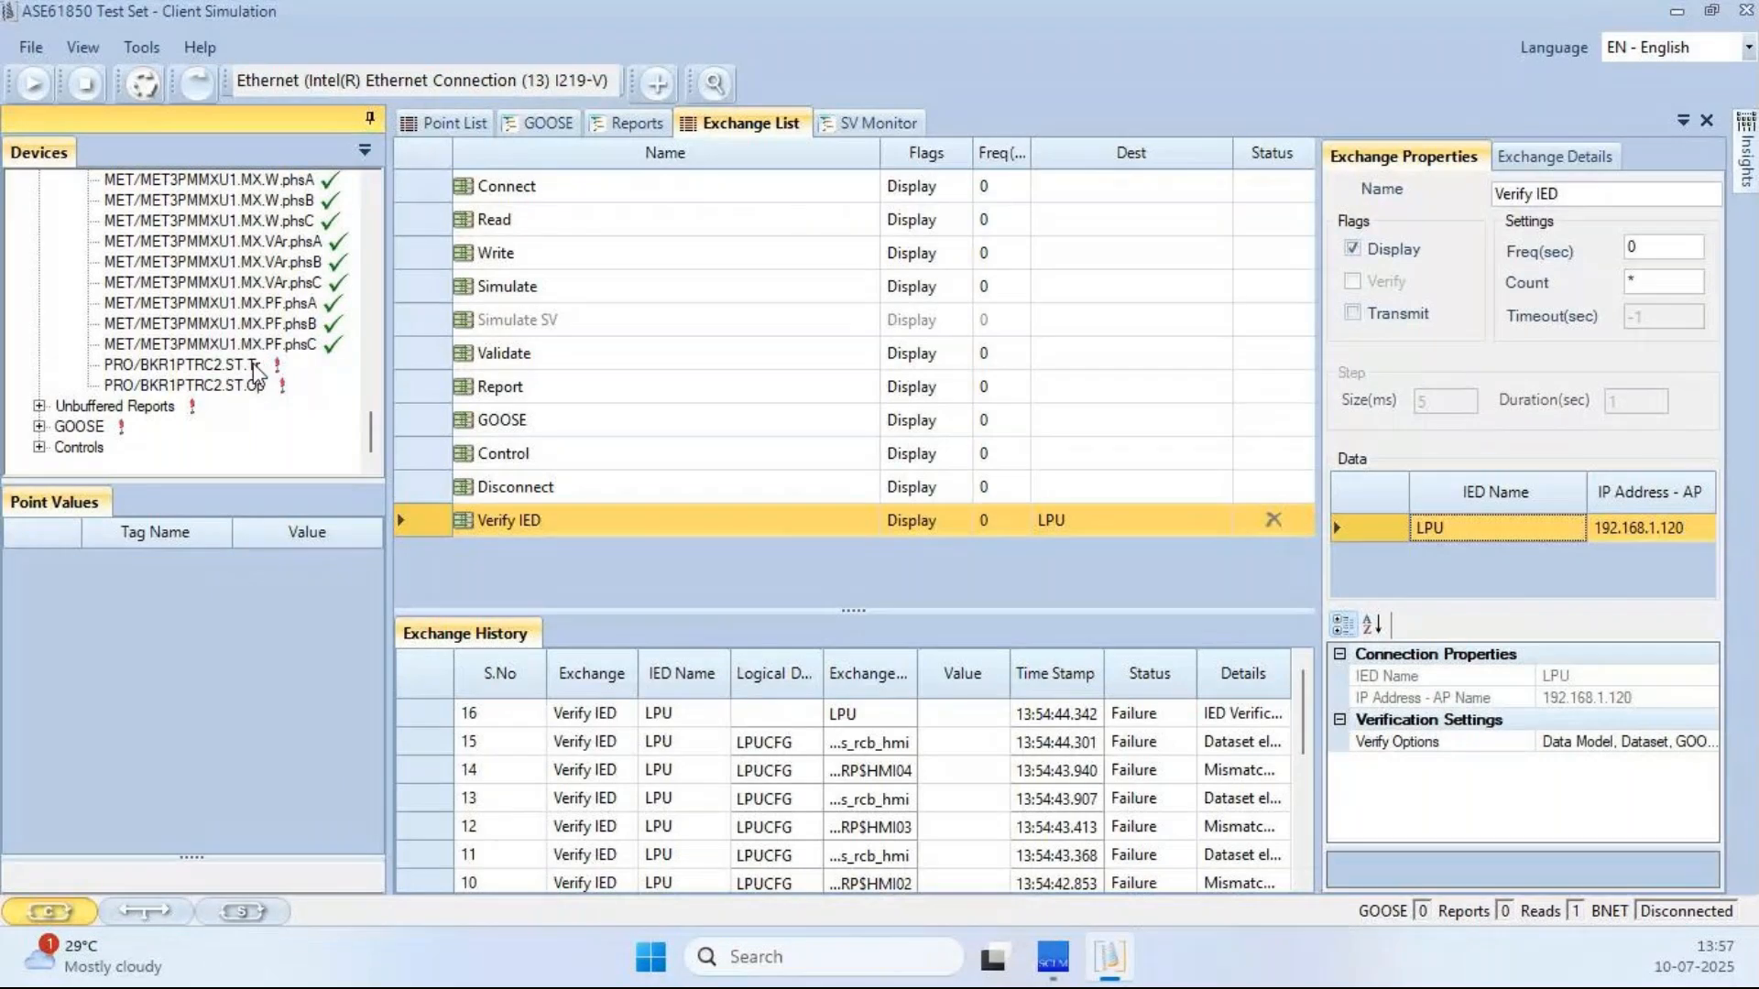
pyautogui.moveTo(254, 392)
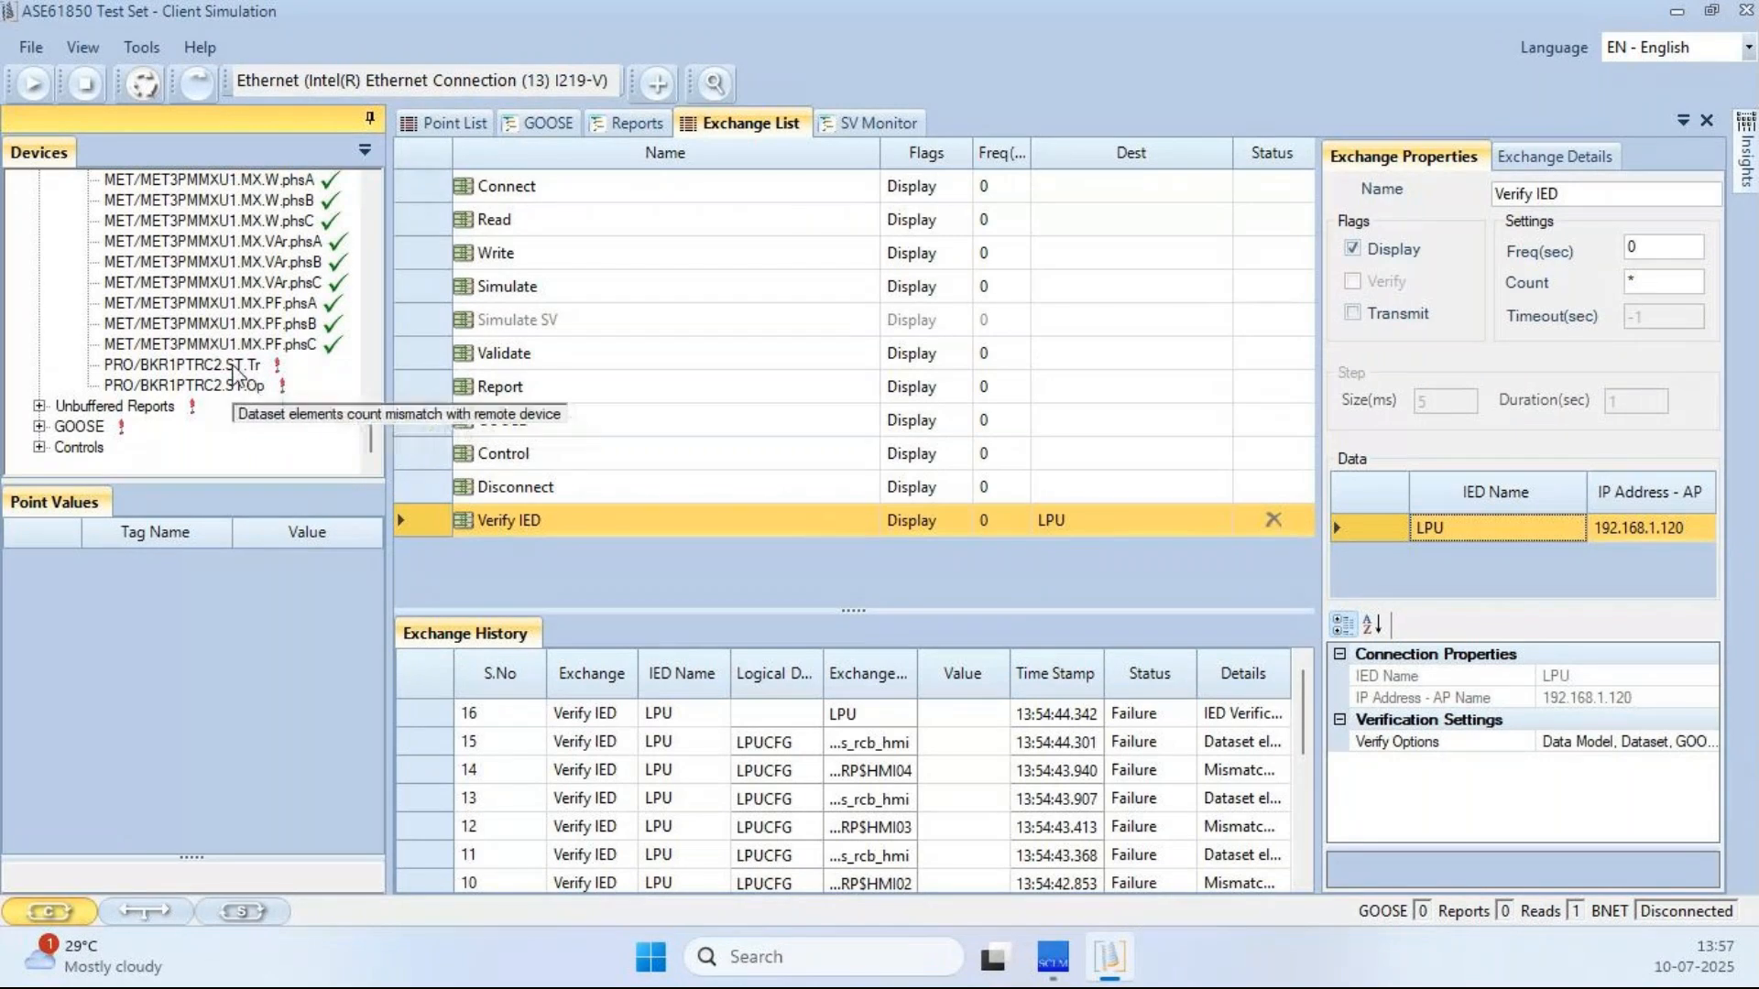
pyautogui.scroll(8, 237, 373)
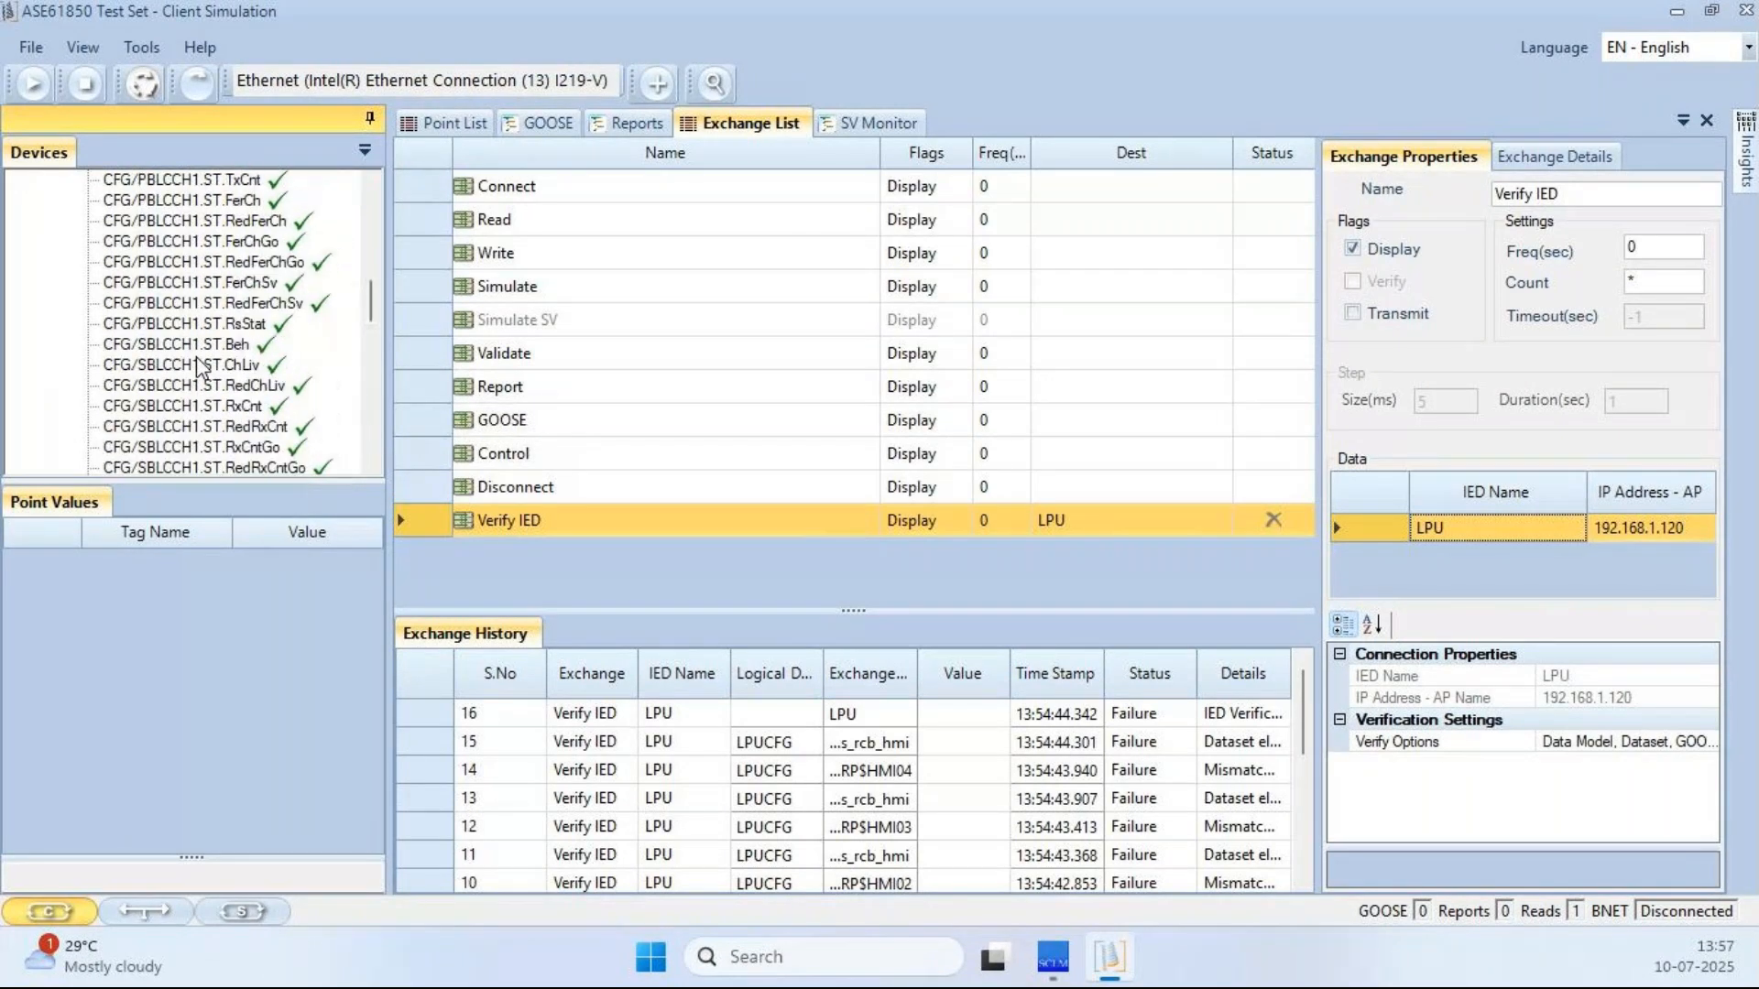
pyautogui.scroll(5, 196, 359)
pyautogui.click(63, 344)
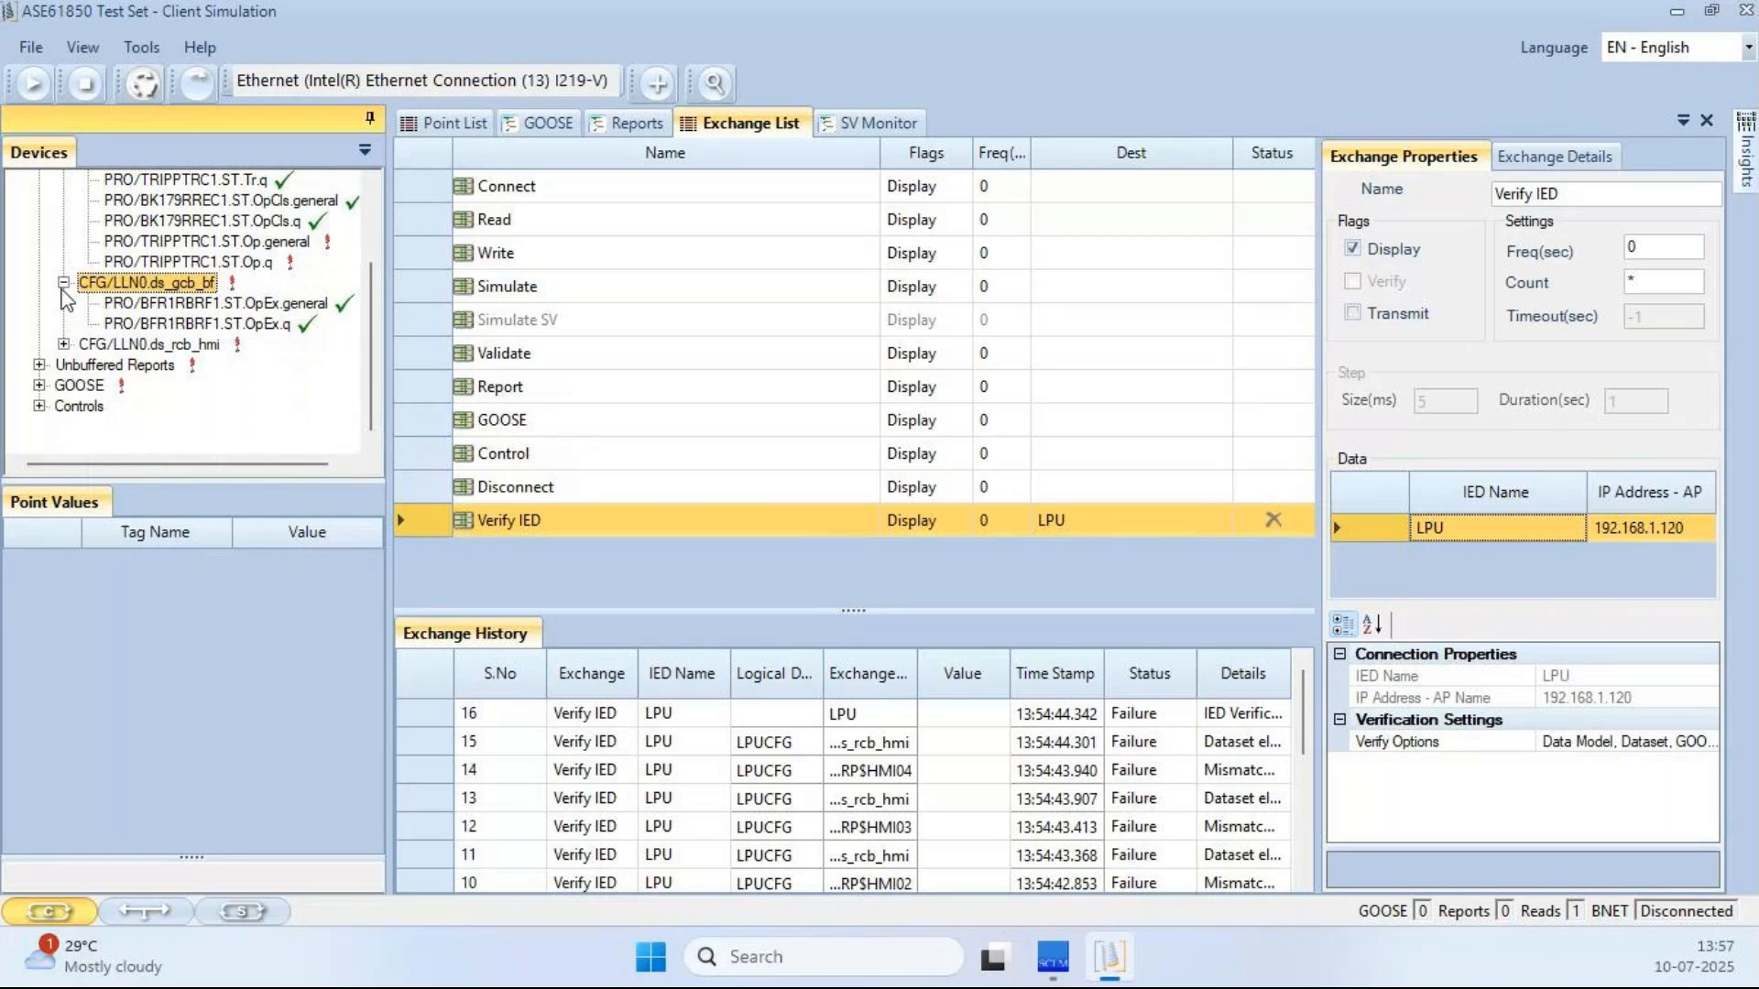
pyautogui.click(63, 282)
pyautogui.scroll(2, 63, 292)
pyautogui.click(64, 200)
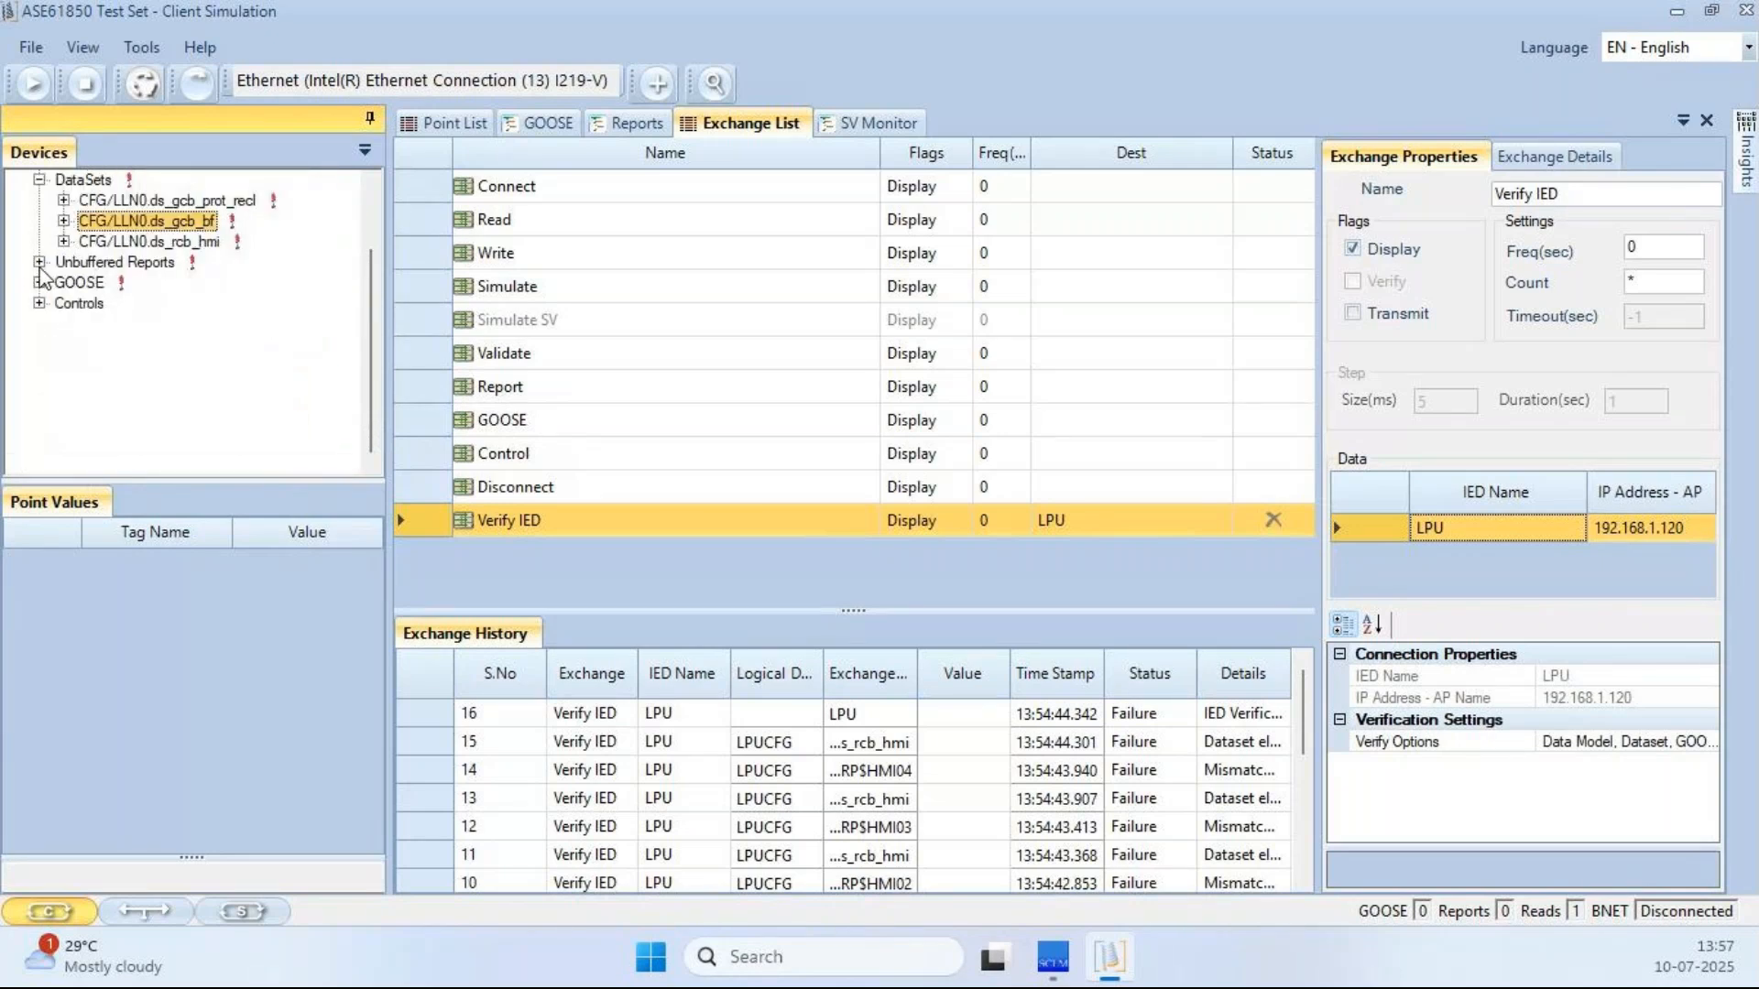
# - Compare the expected and current control block parameters of unbuffered reports HMI01 to HMI04
pyautogui.click(39, 262)
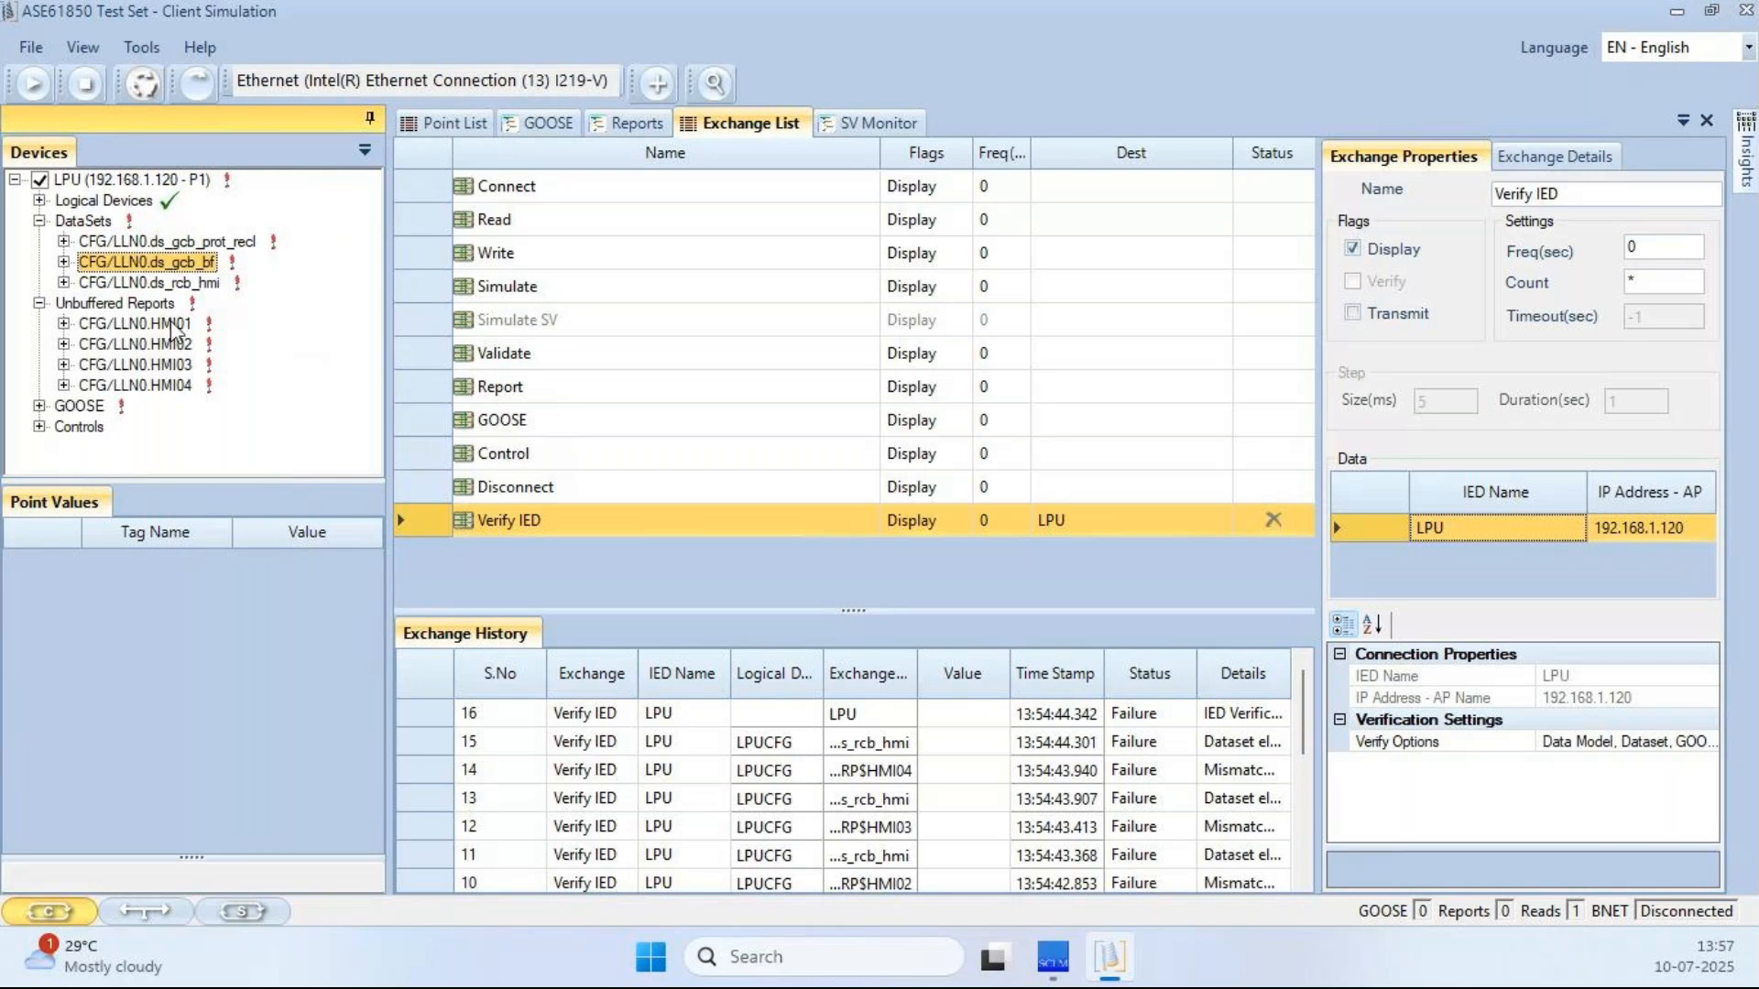
pyautogui.moveTo(169, 394)
pyautogui.moveTo(158, 331)
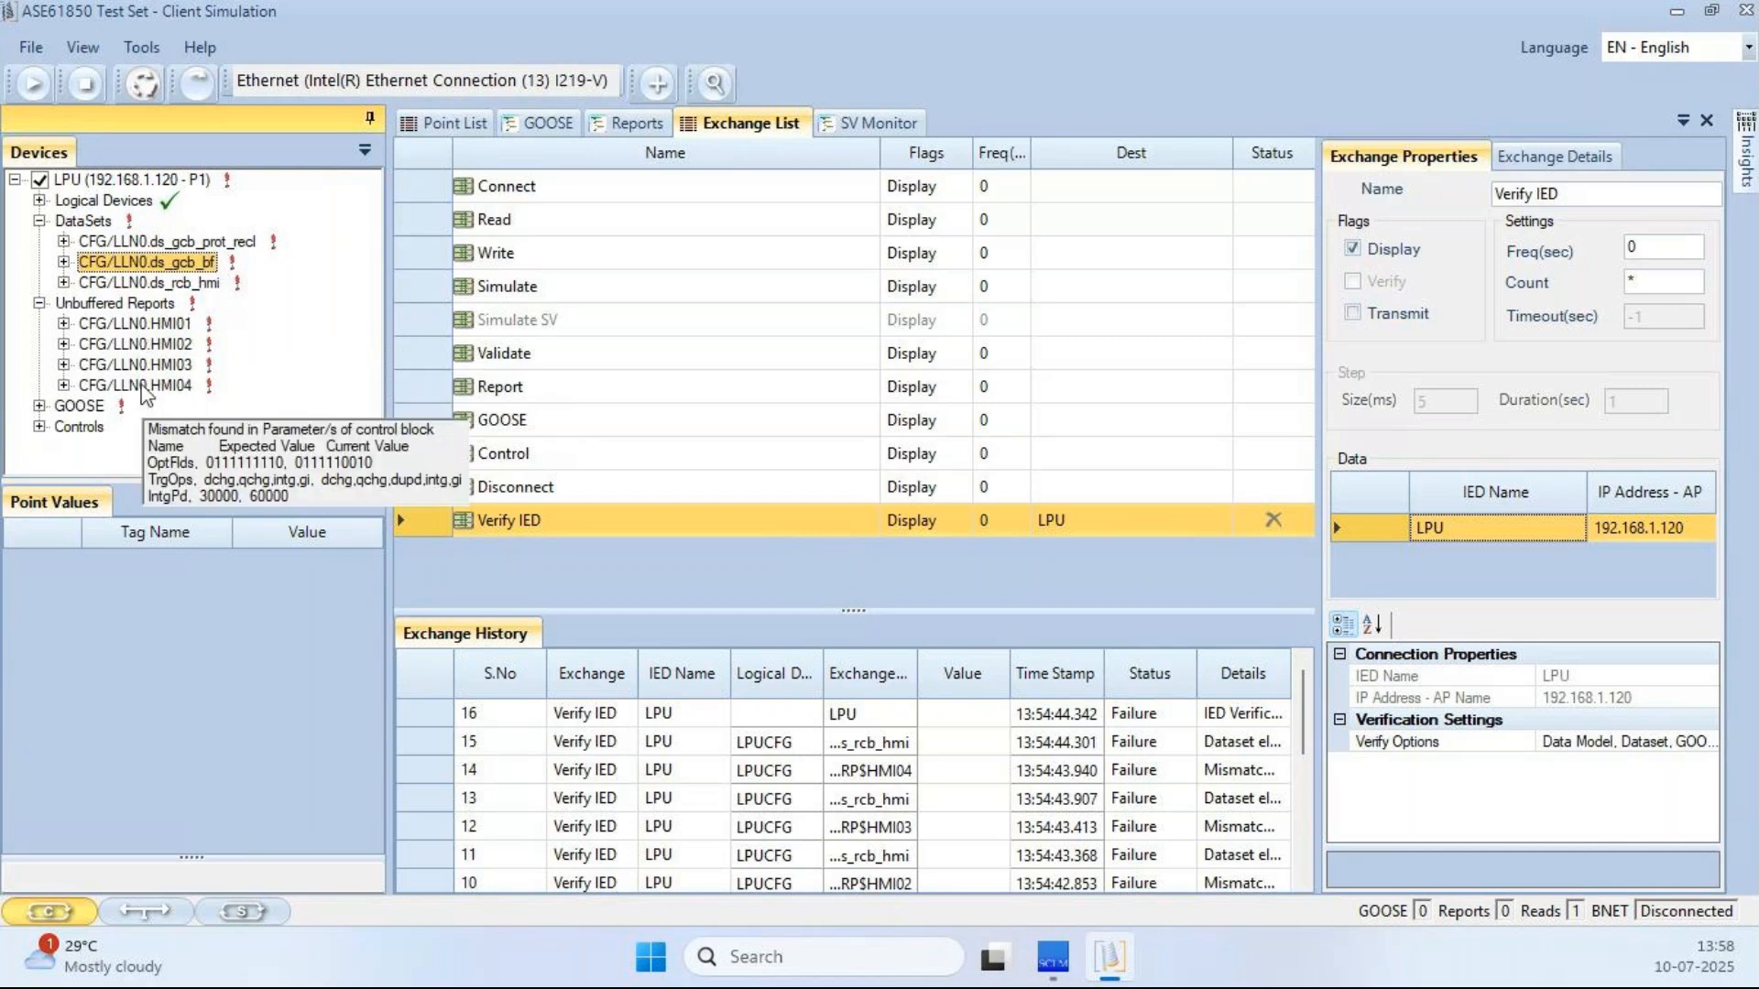
# - Examine the verification status of the ds_rcb_hmi dataset and its members under unbuffered report HMI01
pyautogui.click(64, 323)
pyautogui.moveTo(221, 347)
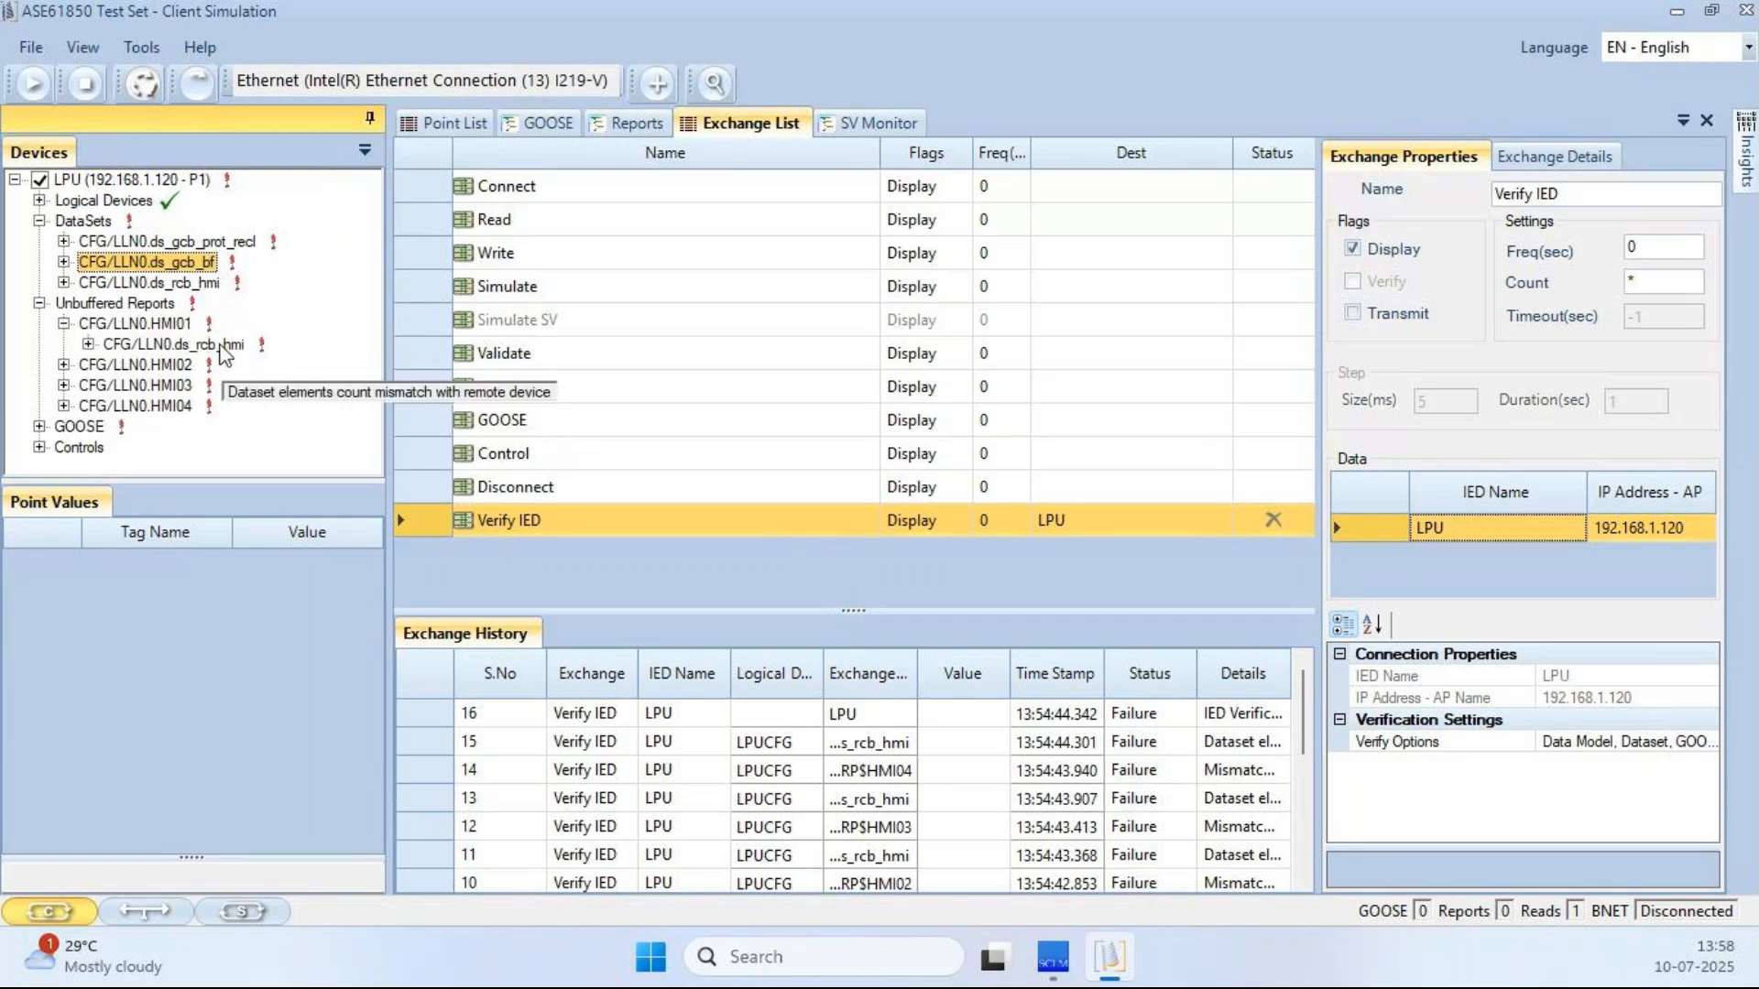
pyautogui.click(88, 344)
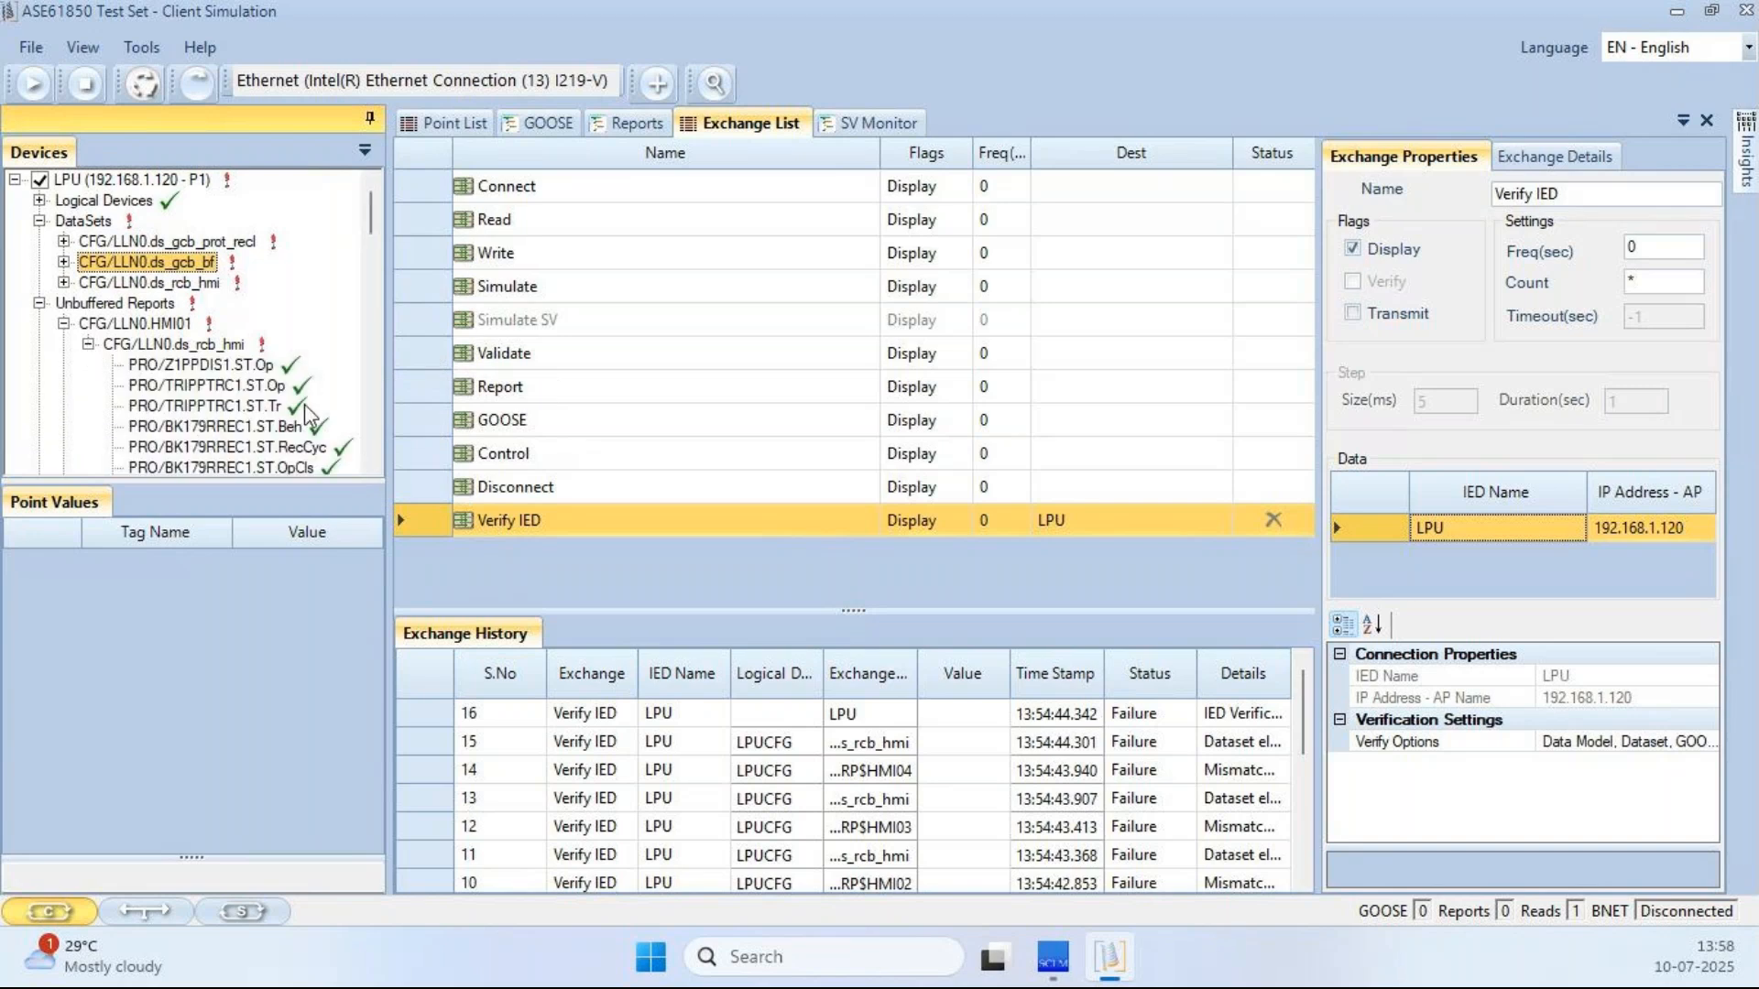
pyautogui.scroll(-2, 305, 404)
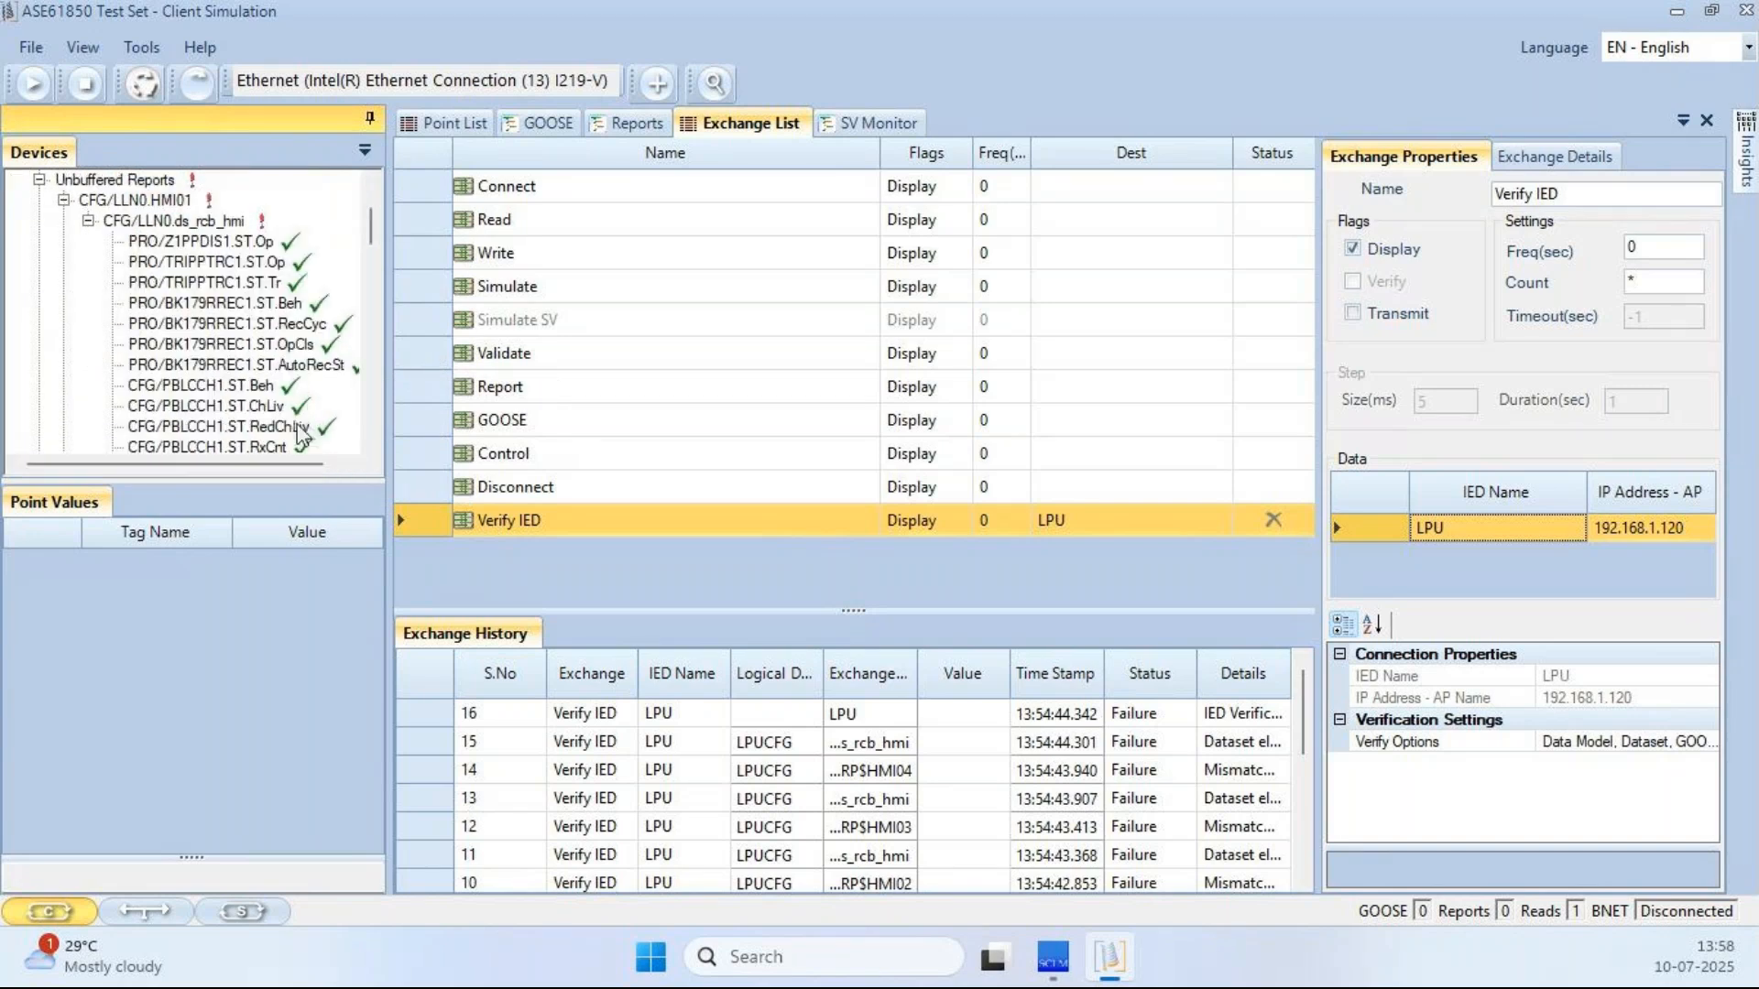
pyautogui.scroll(-5, 302, 433)
pyautogui.scroll(-3, 285, 412)
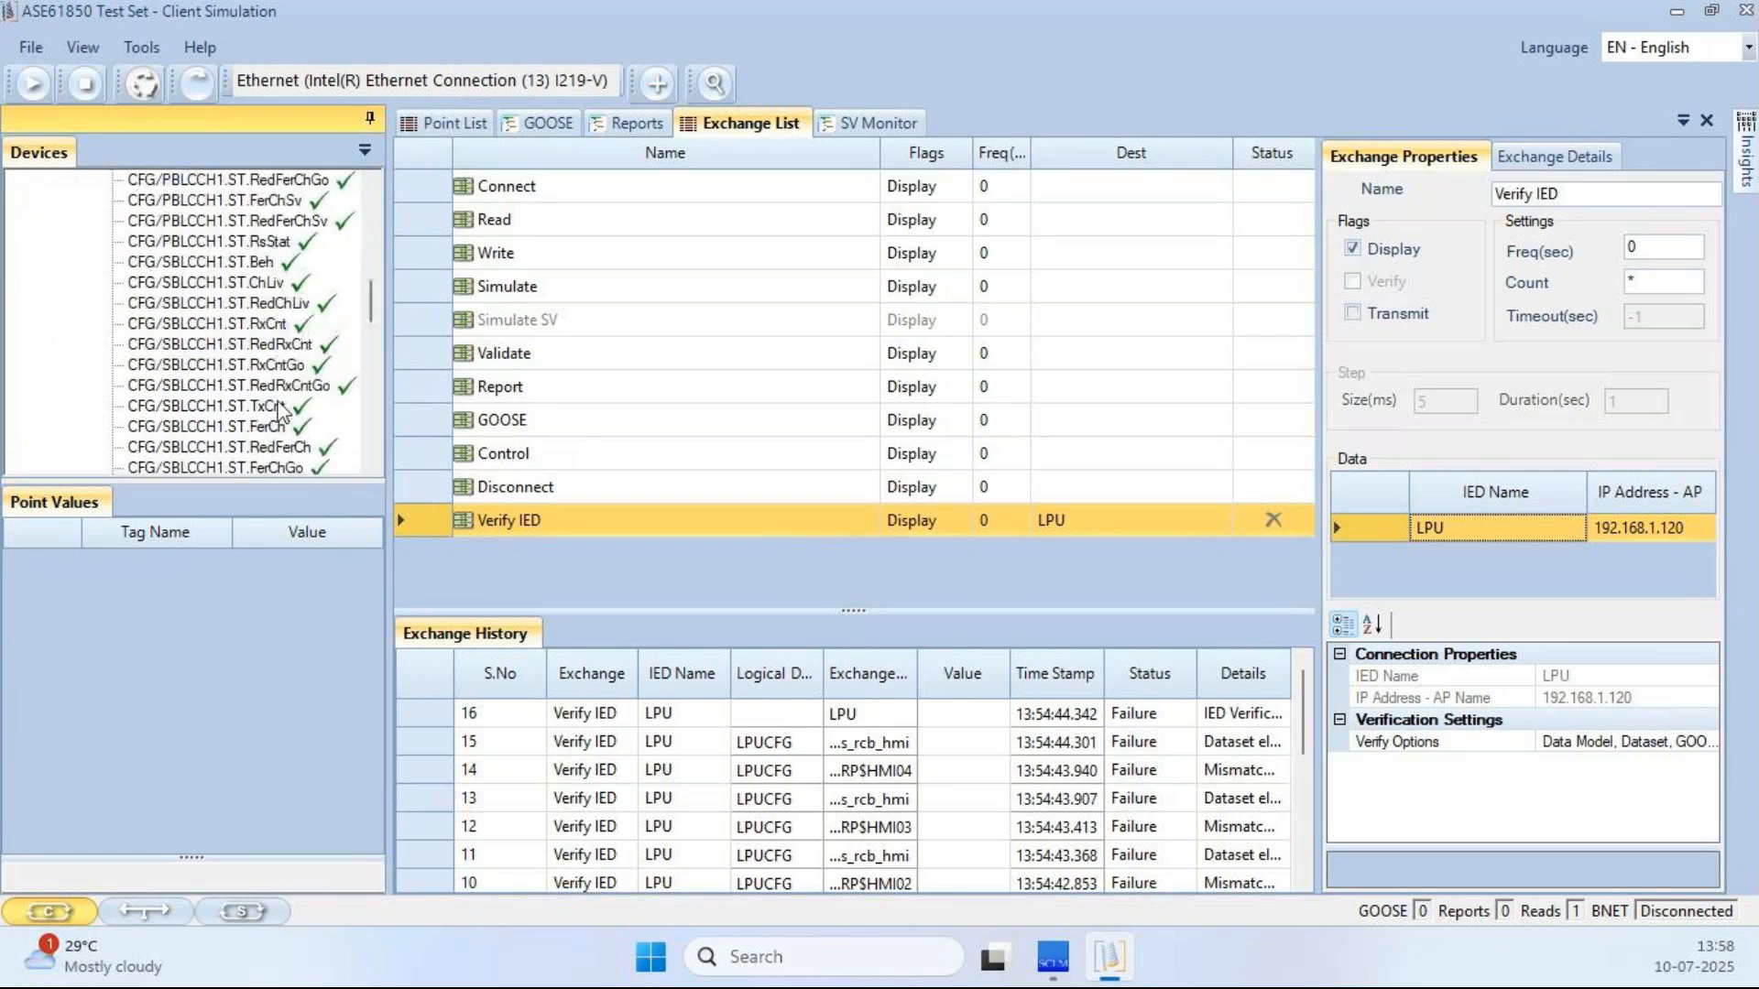
pyautogui.scroll(5, 279, 412)
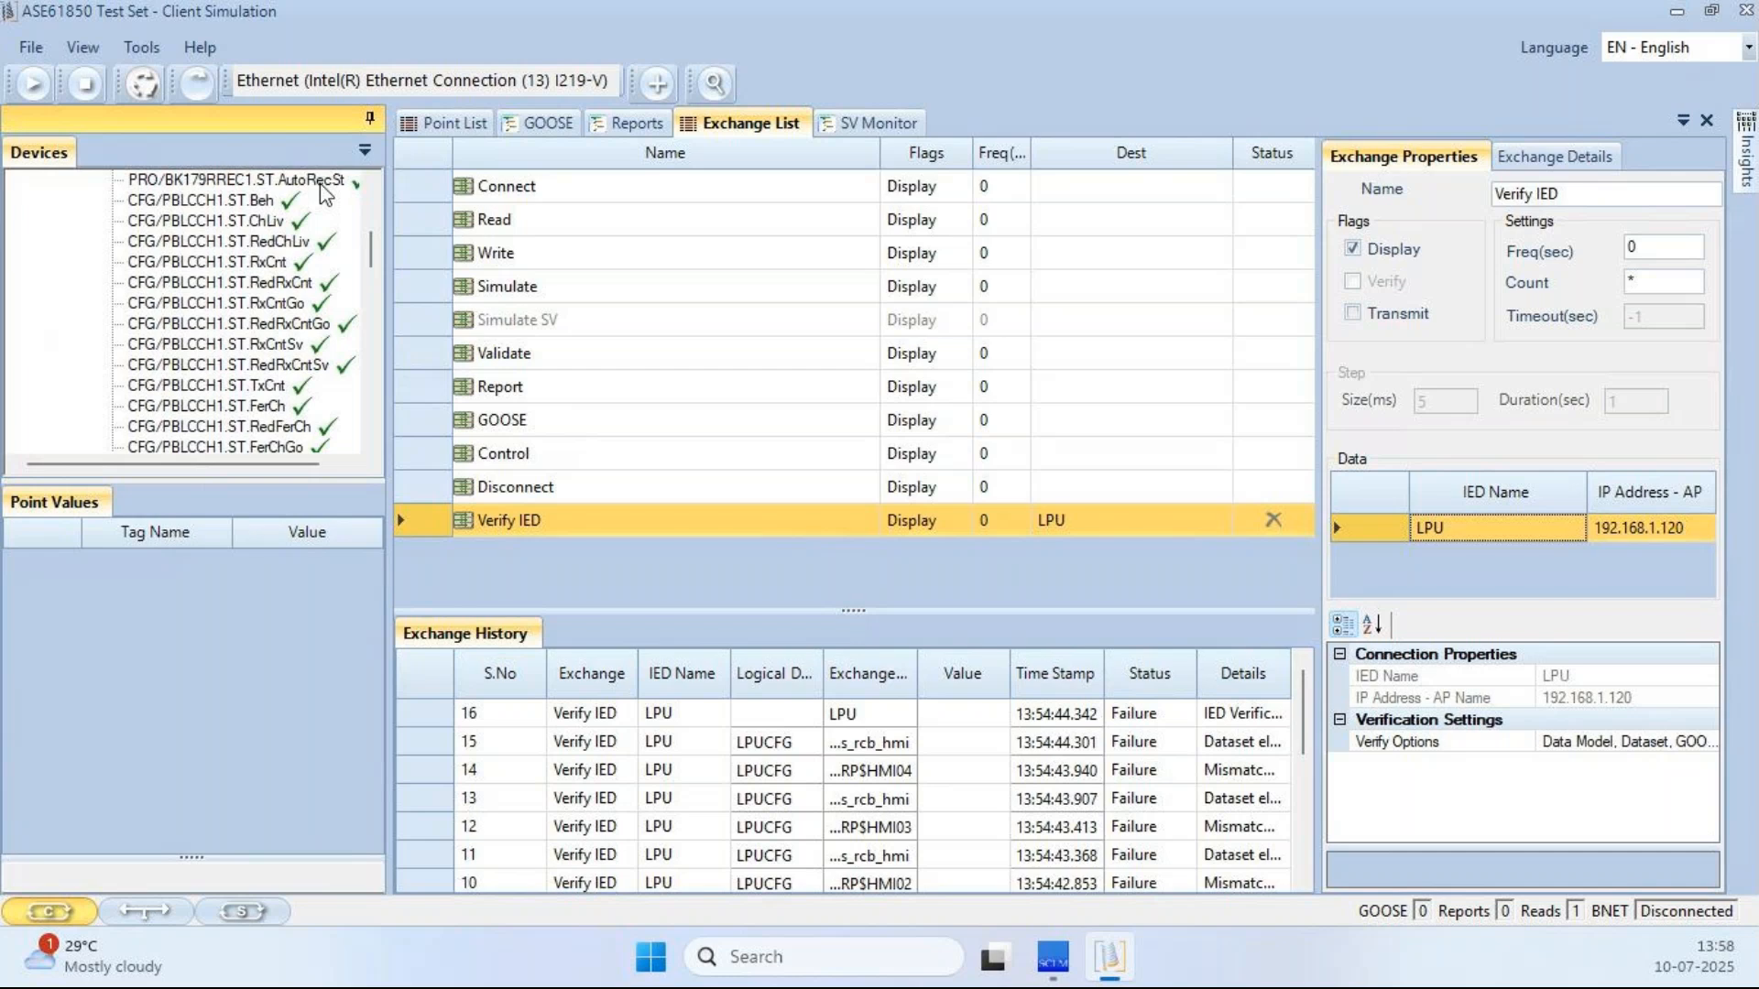
pyautogui.scroll(3, 321, 192)
pyautogui.click(89, 222)
# - Collapse the ds_rcb_hmi dataset under report HMI01 and inspect its mismatch note alongside HMI01's point values
pyautogui.click(119, 346)
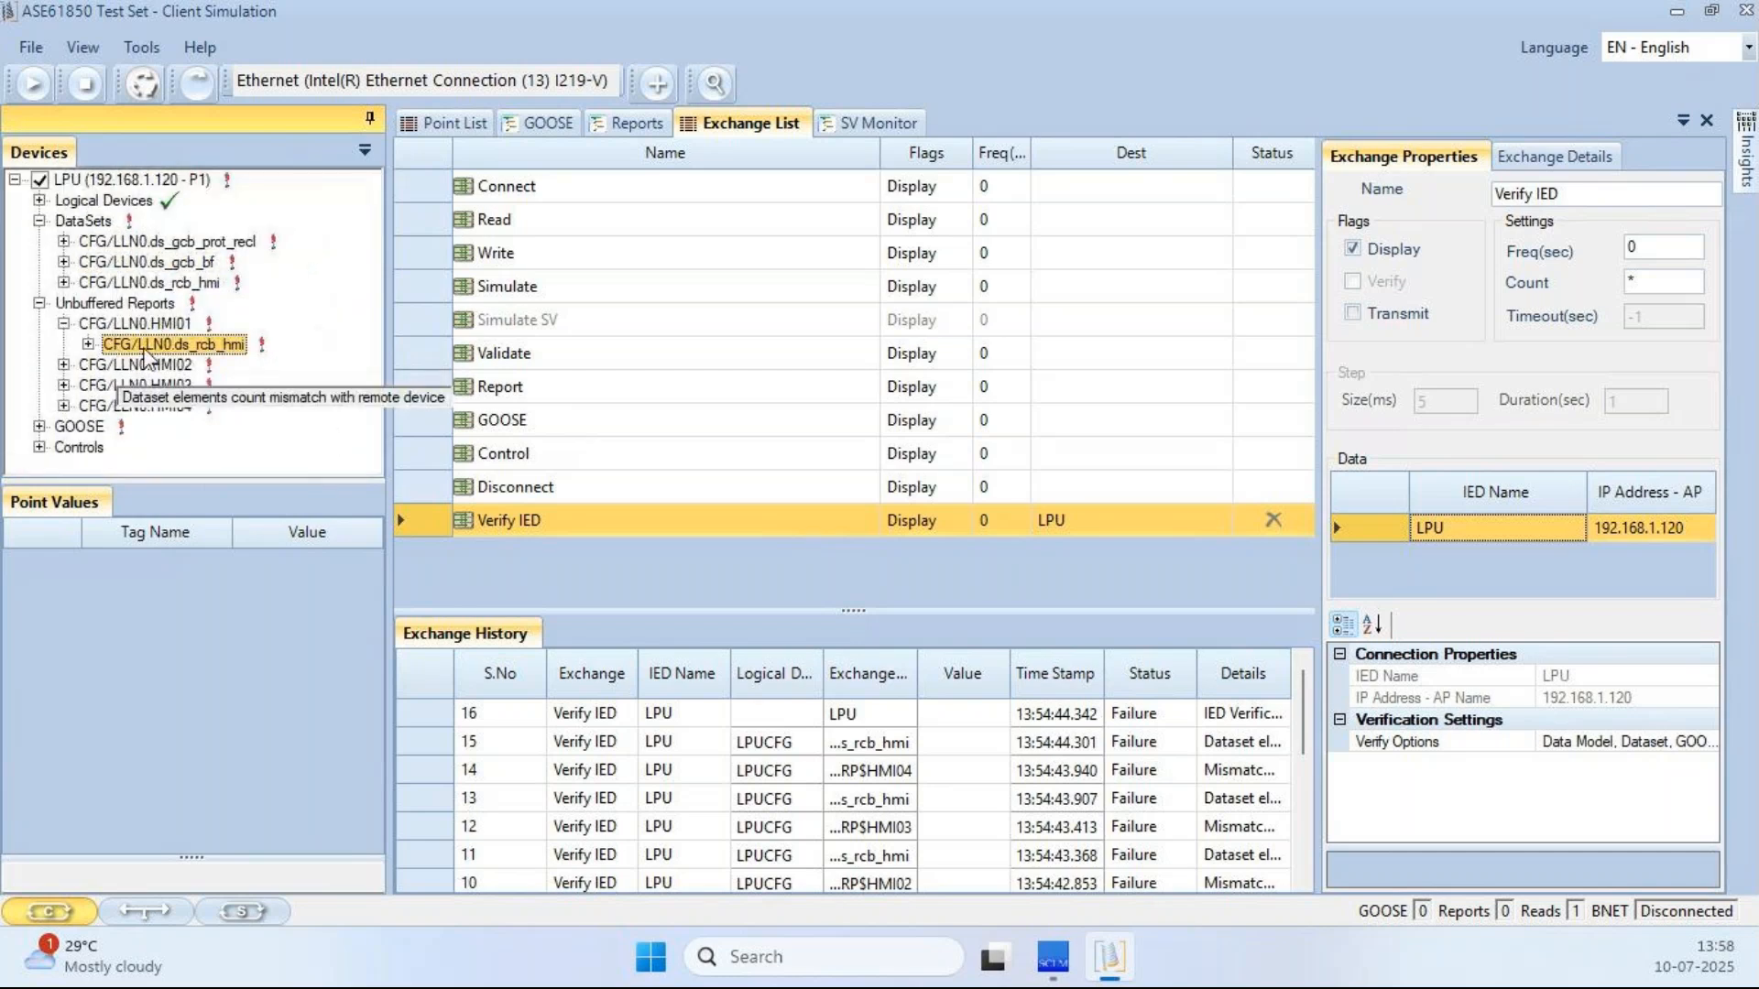
pyautogui.moveTo(163, 335)
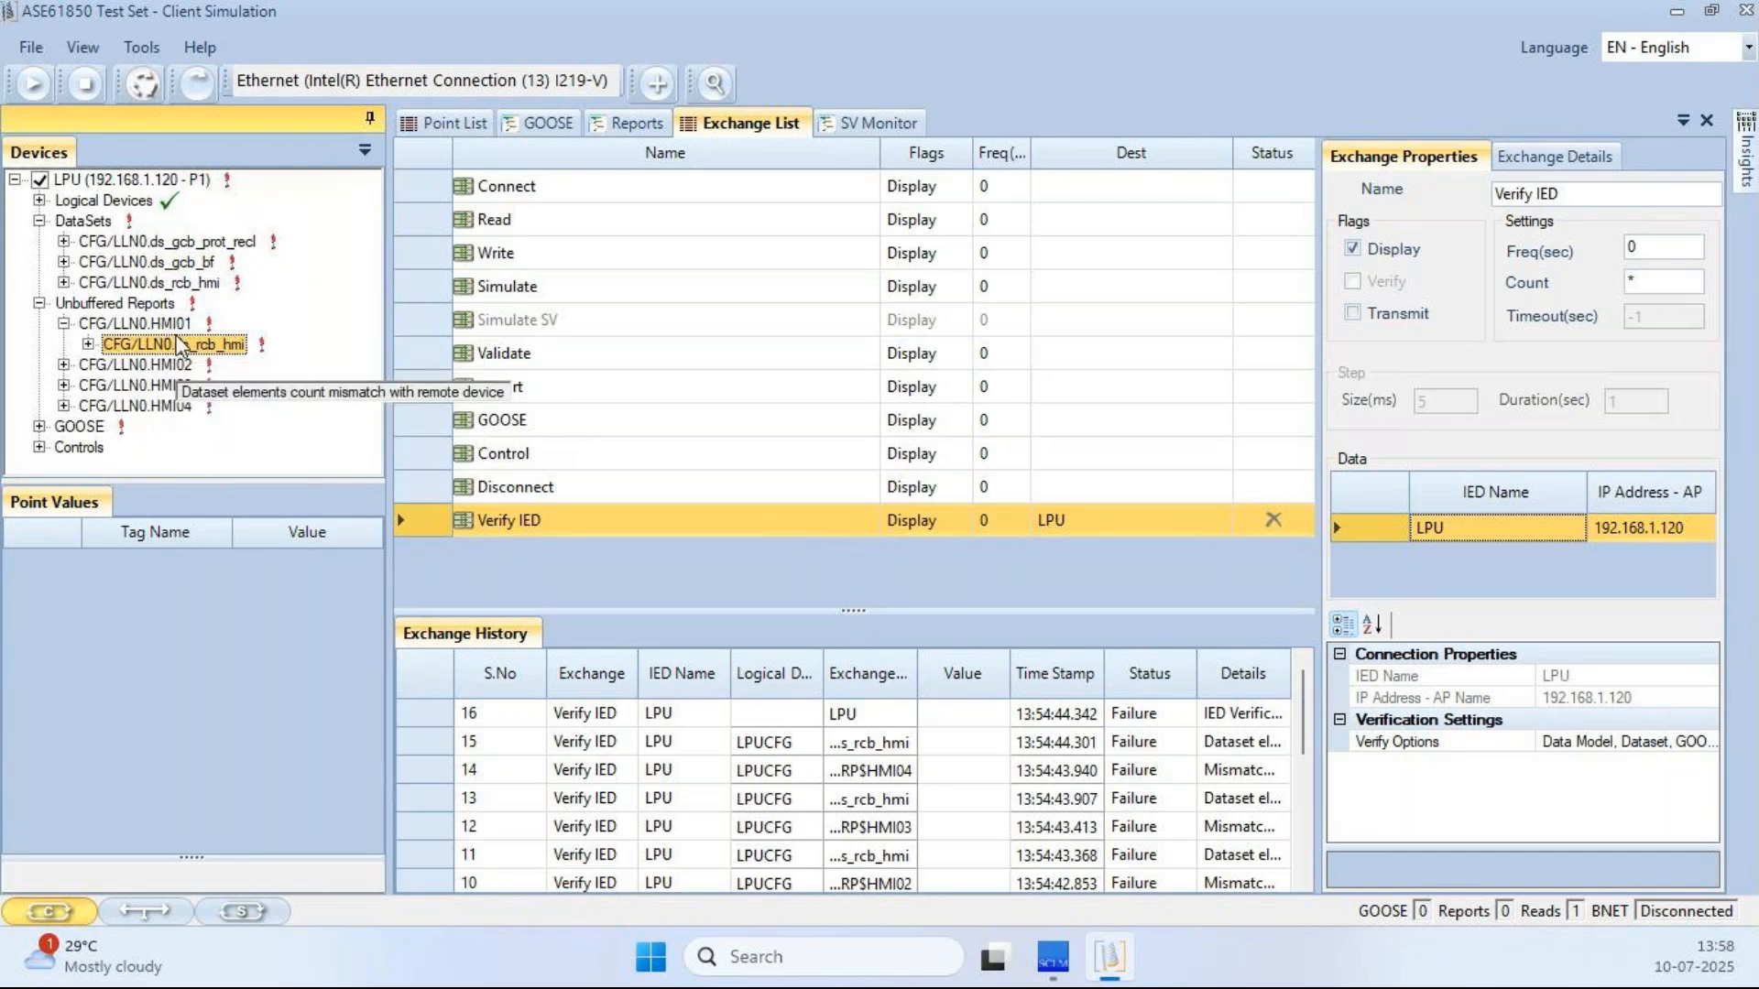
pyautogui.rightClick(171, 328)
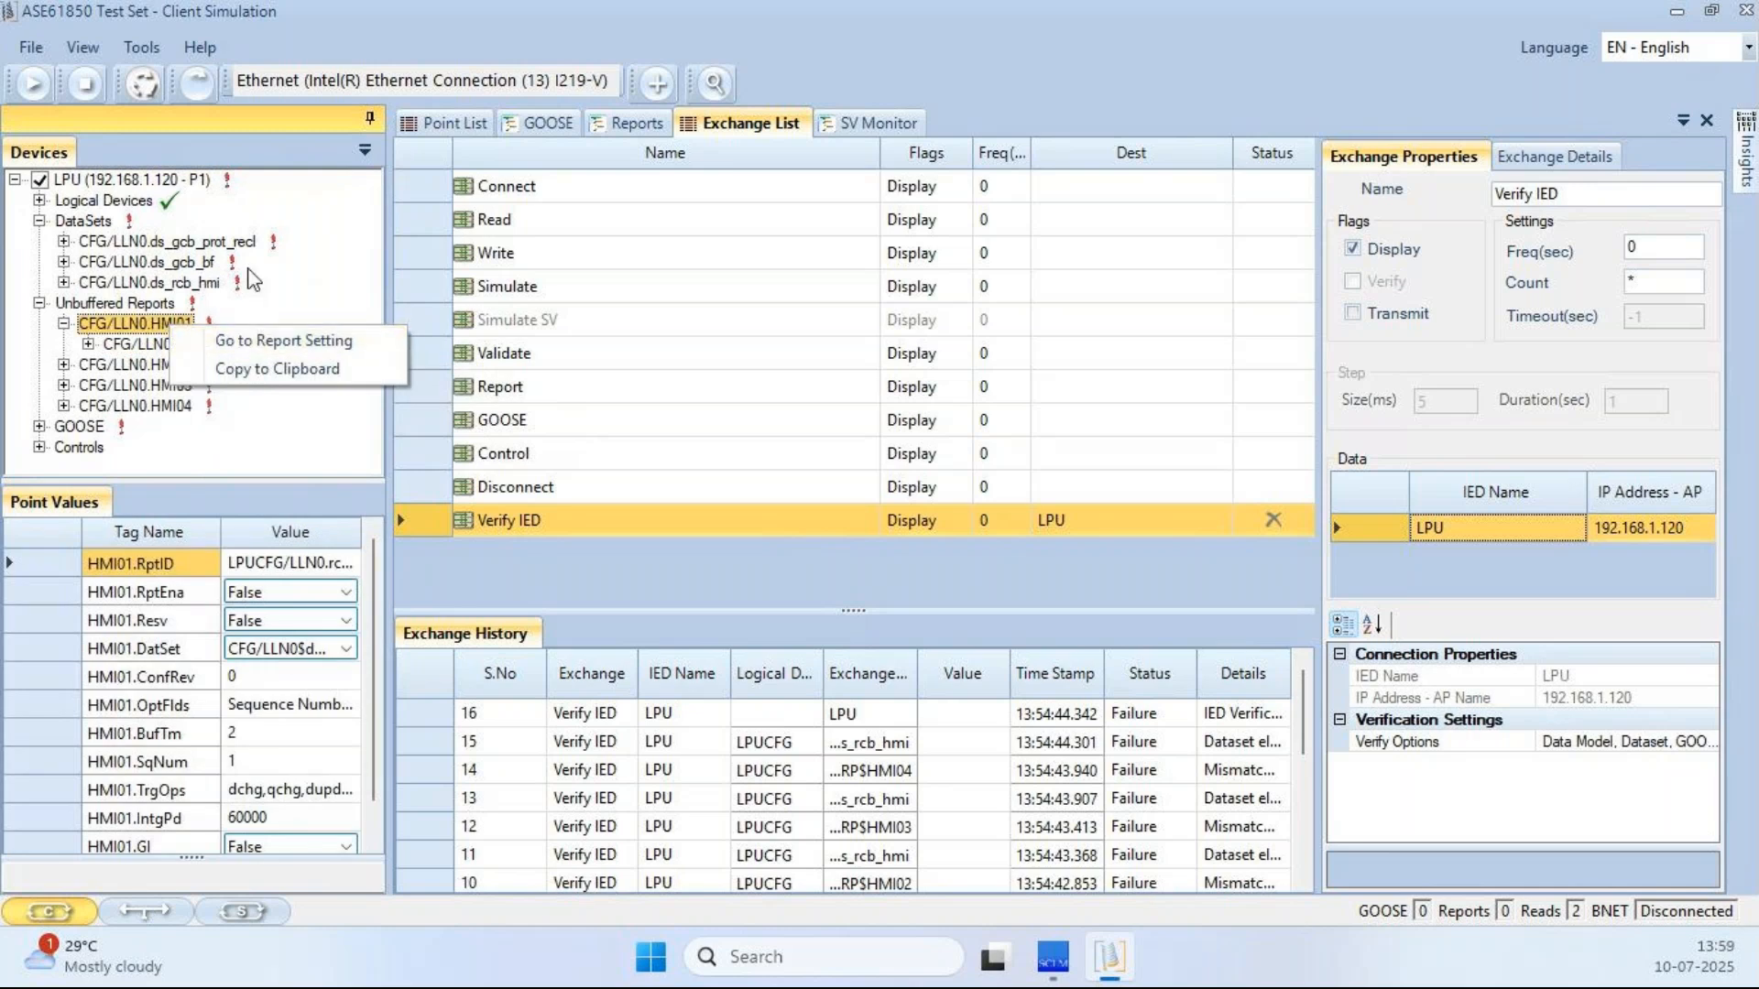
pyautogui.click(165, 263)
pyautogui.click(165, 263)
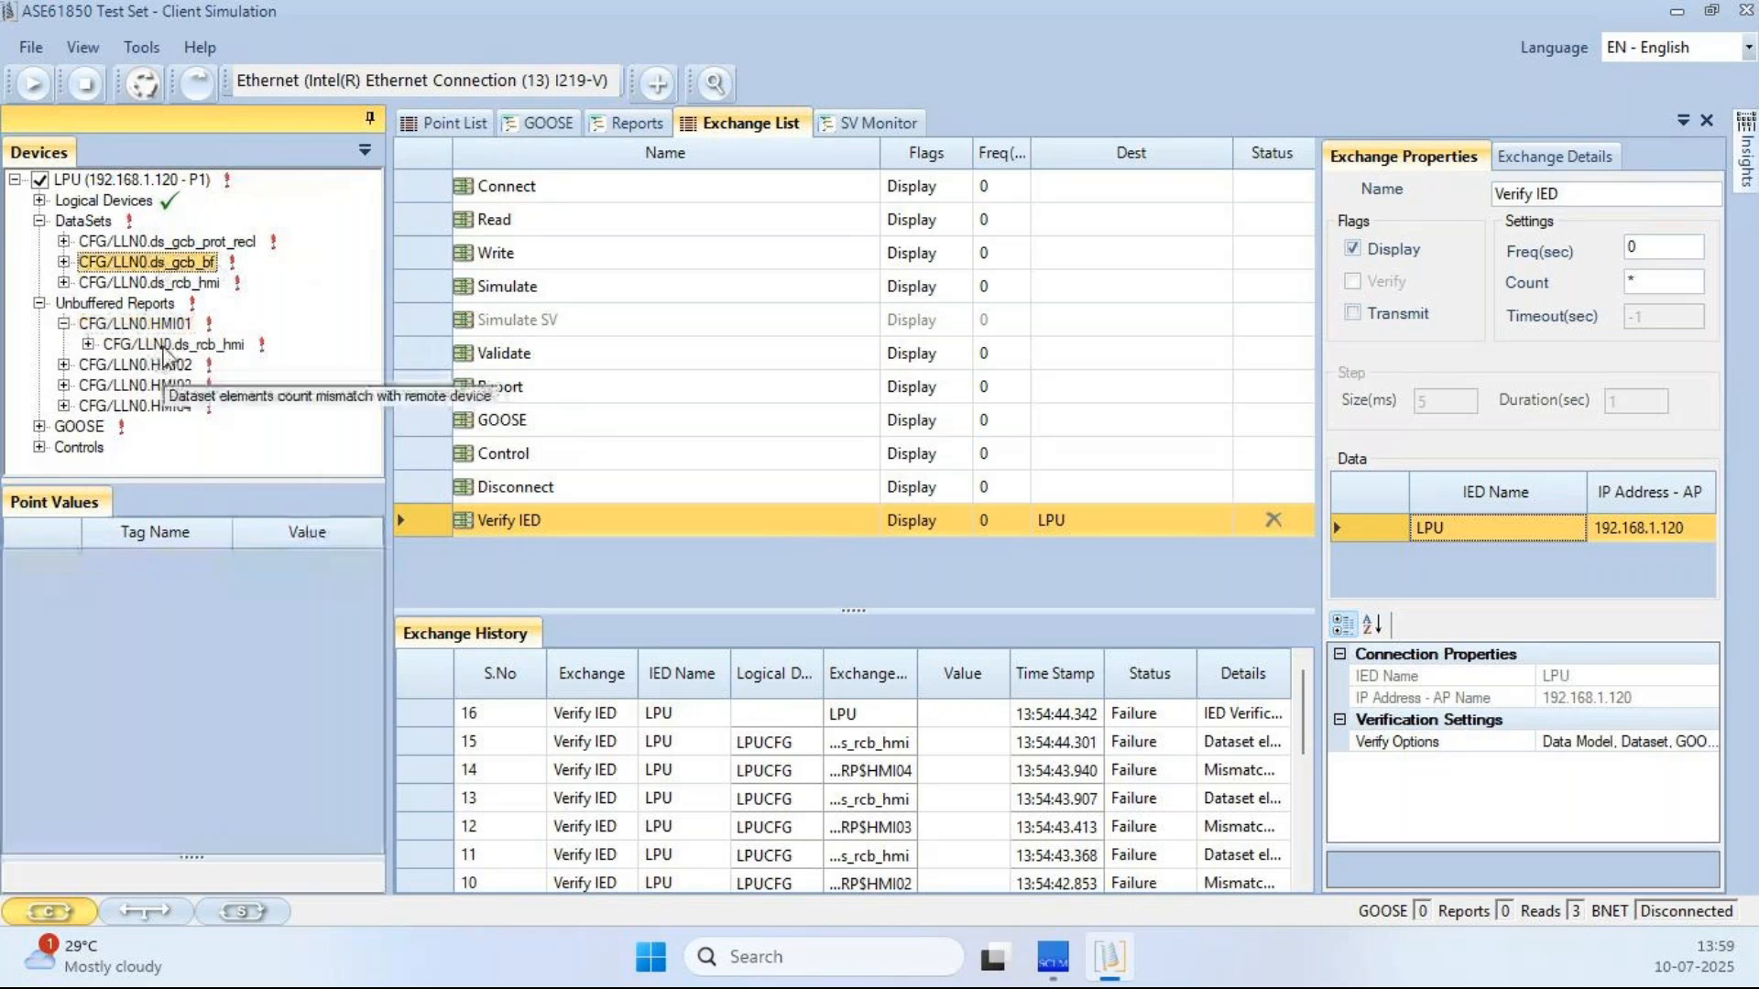
pyautogui.click(165, 347)
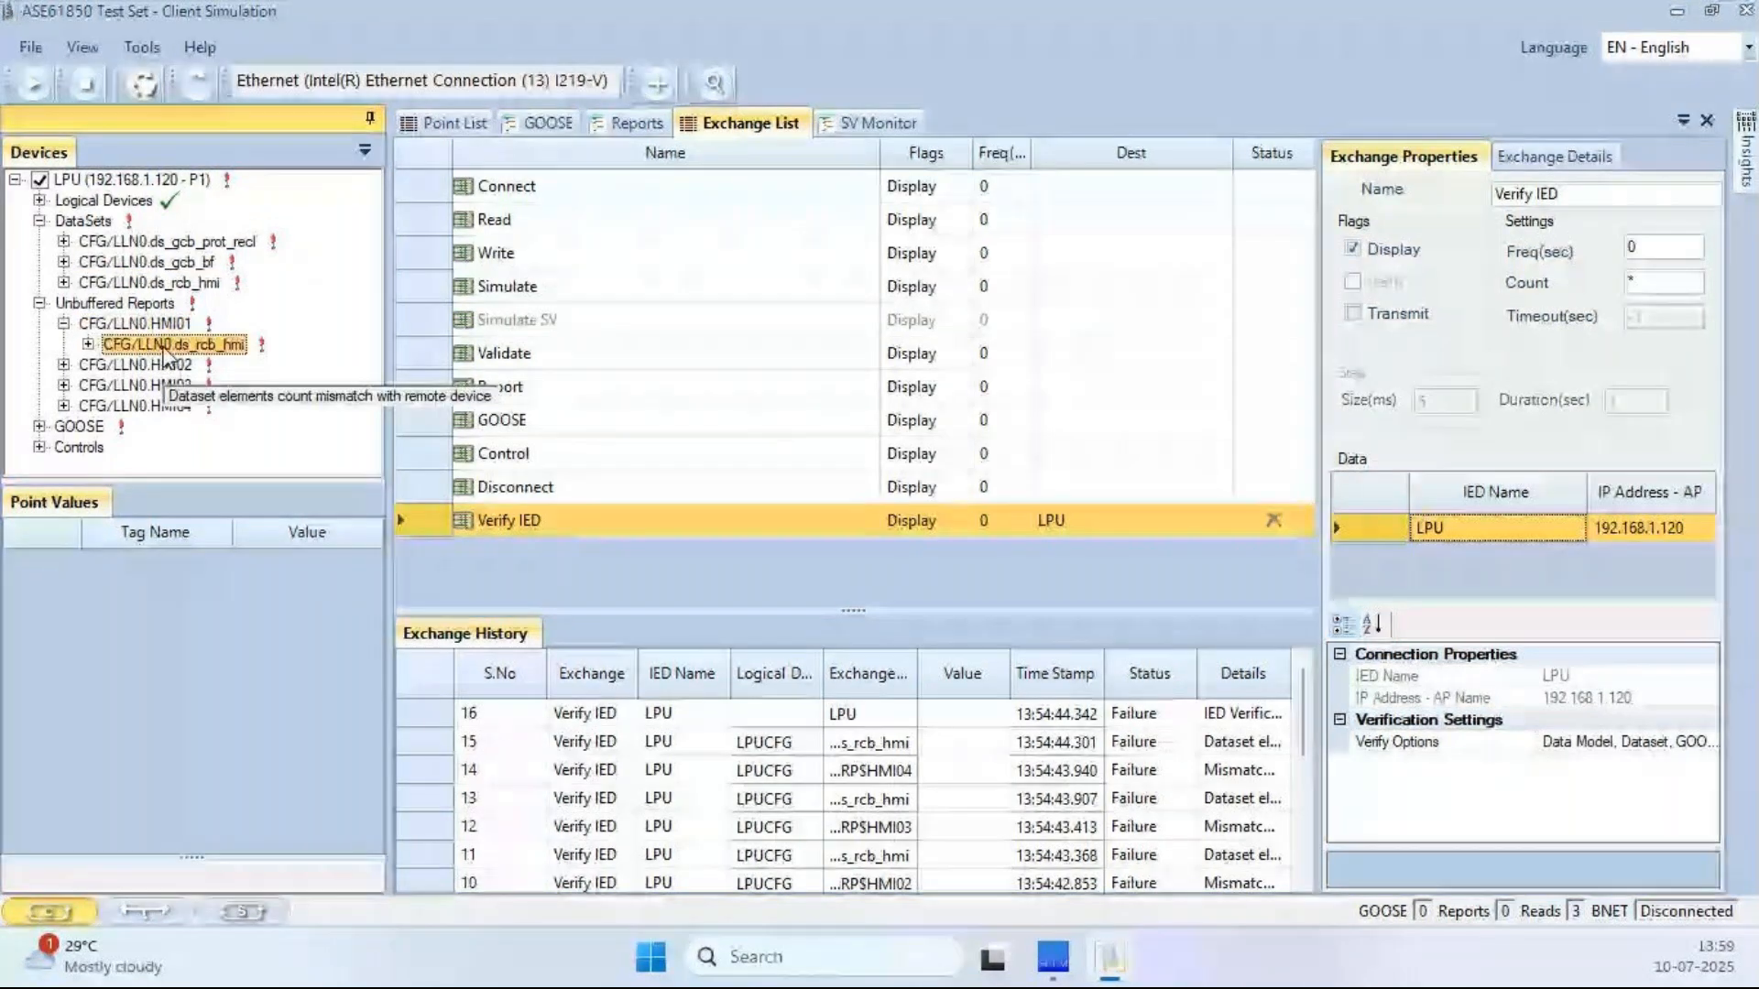
# - Expand the GOOSE control blocks and inspect gcb_bf's verification status and full list of point values
pyautogui.click(40, 426)
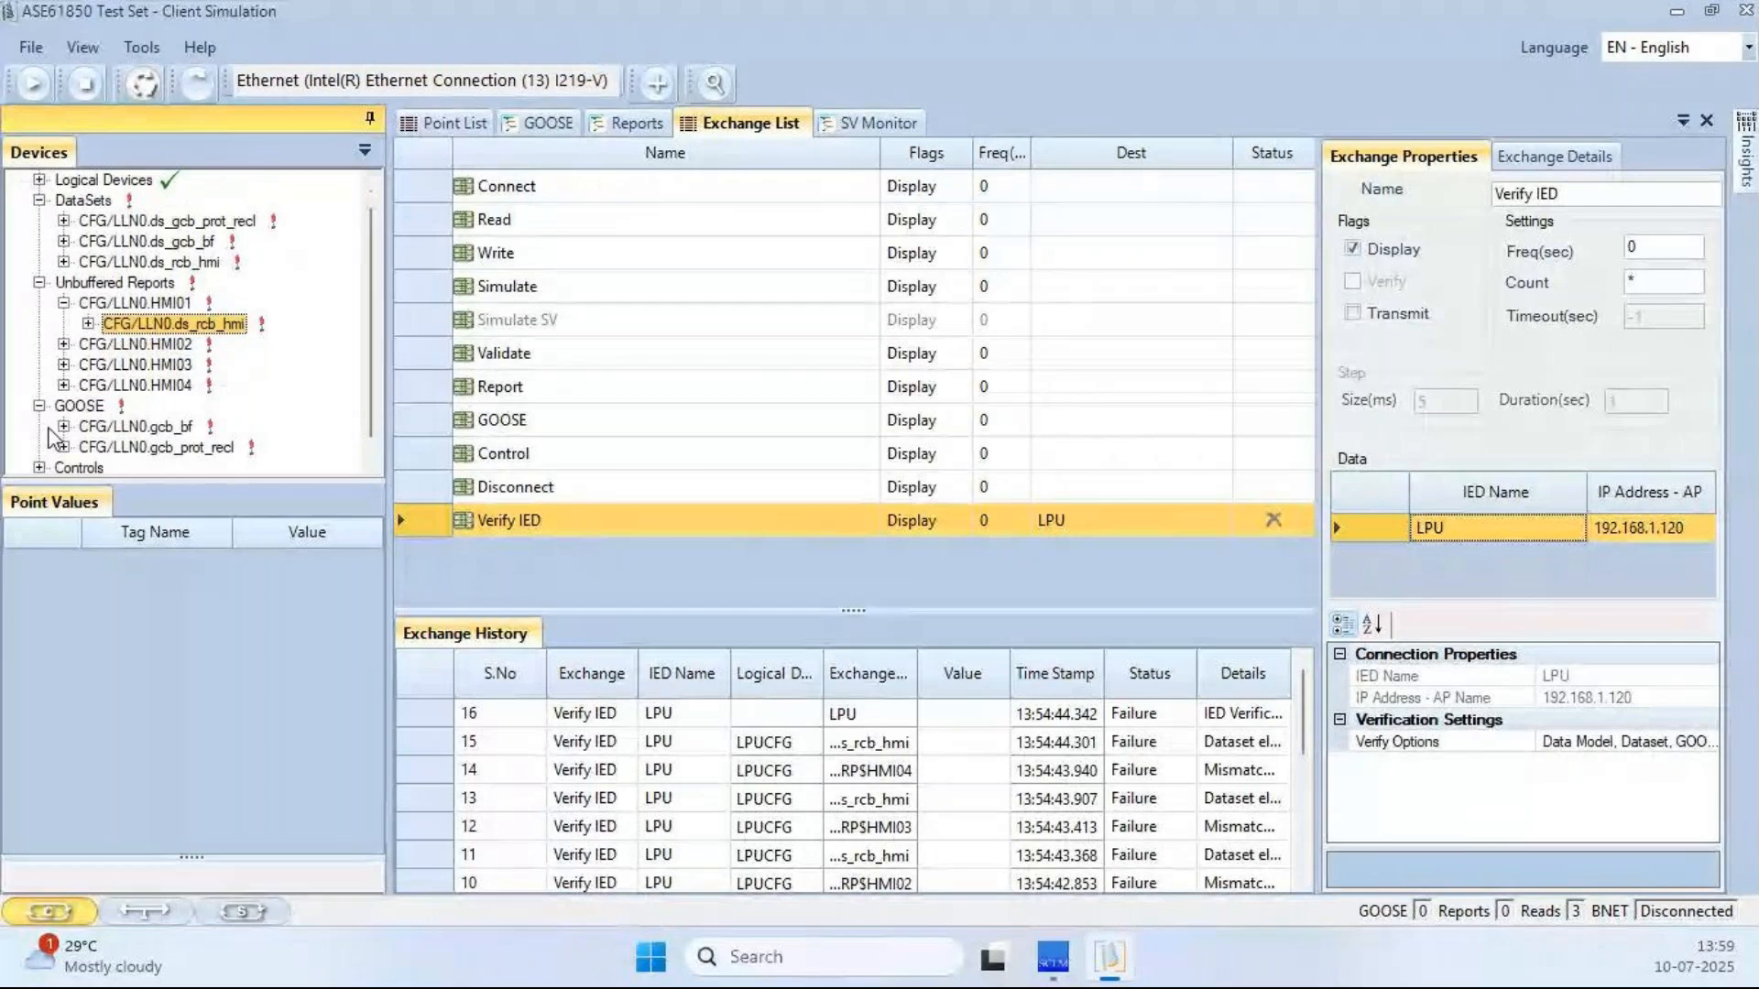
pyautogui.moveTo(173, 430)
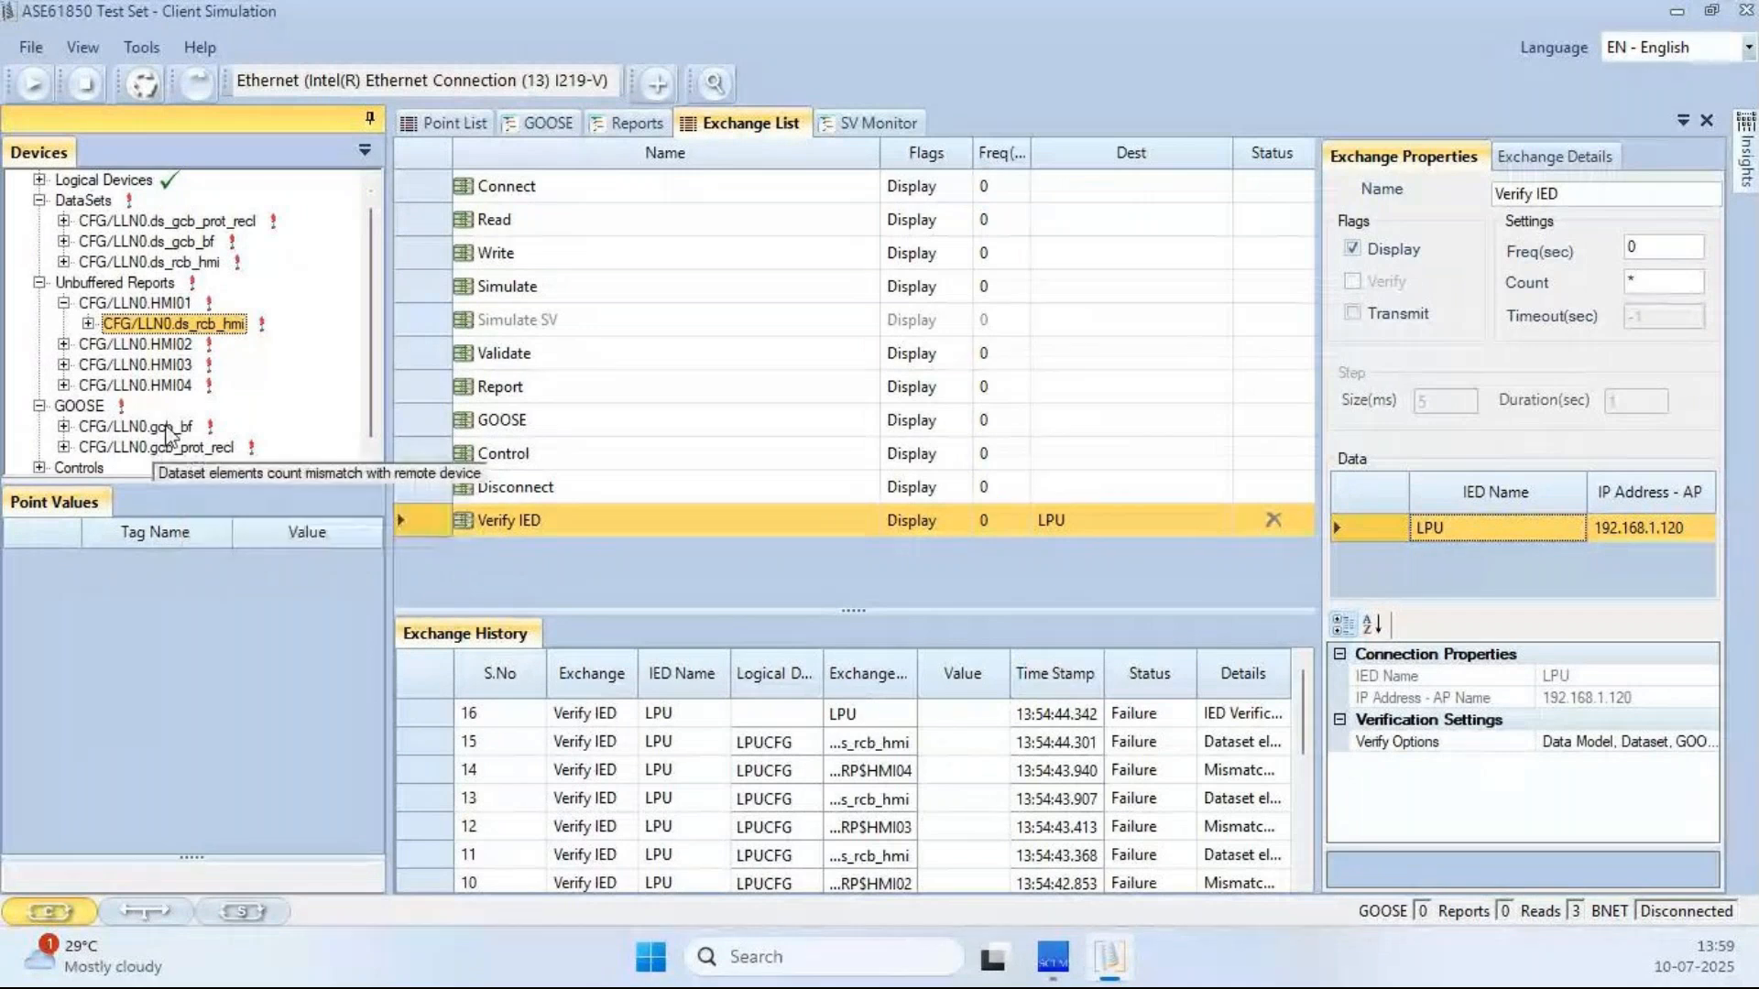
pyautogui.click(138, 426)
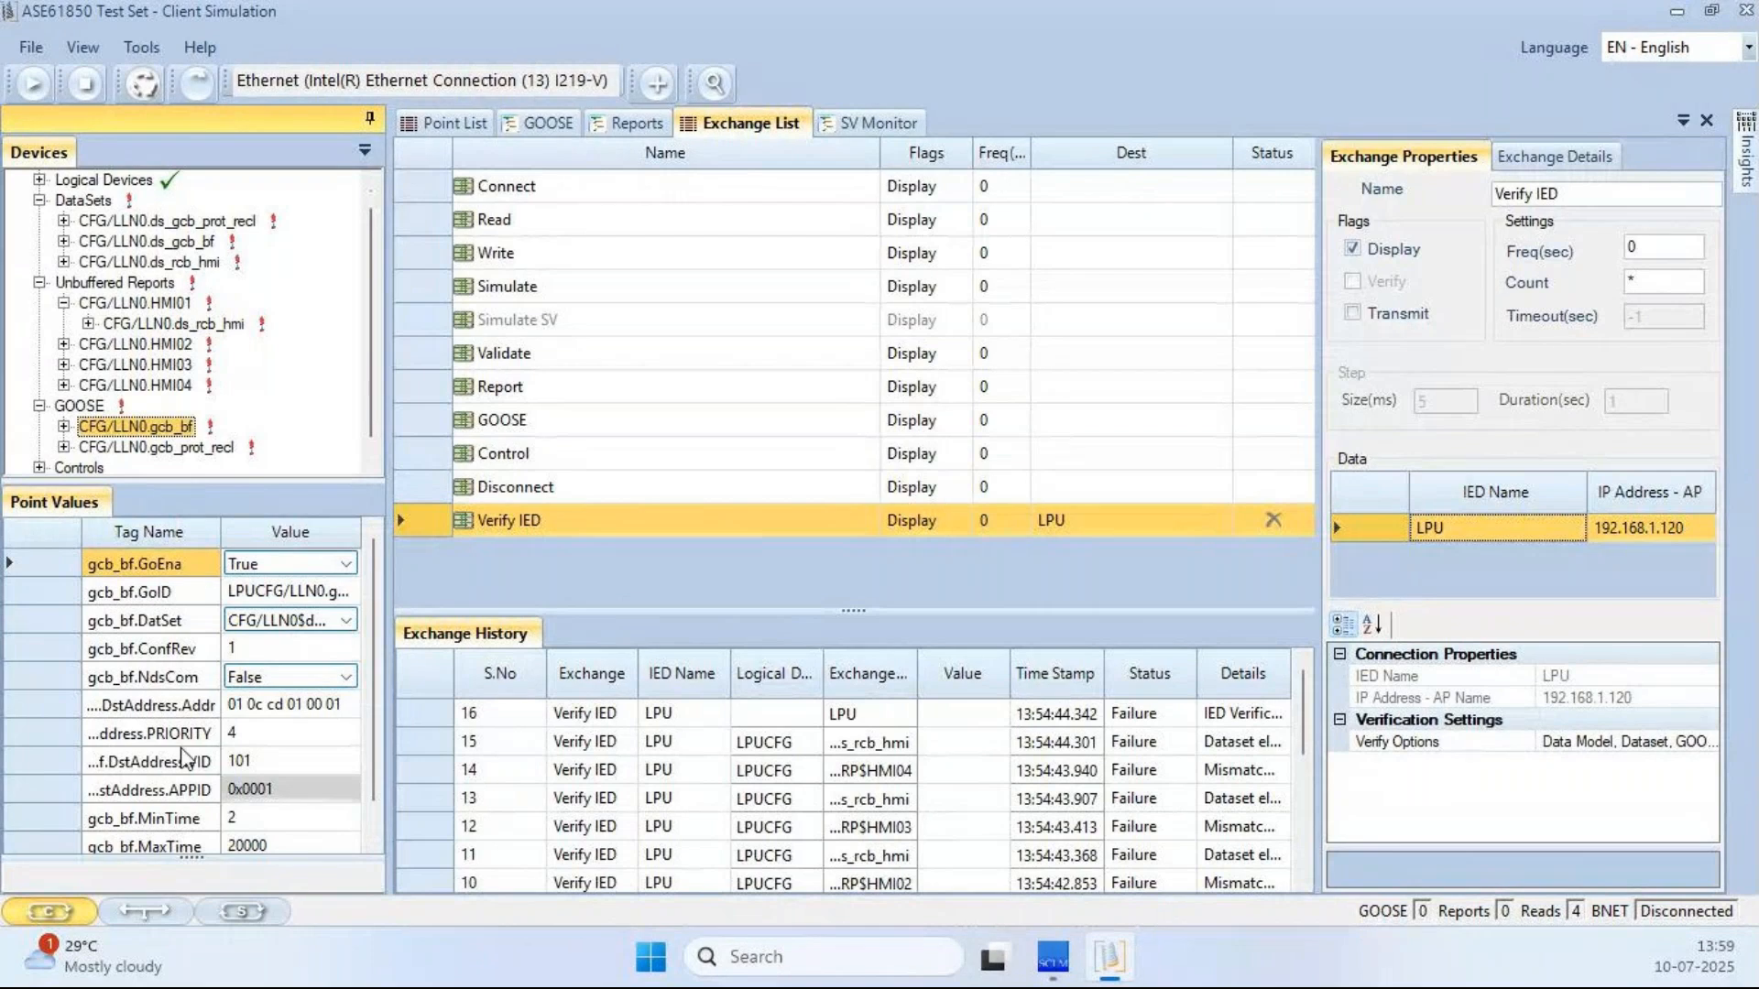
pyautogui.scroll(-1, 196, 788)
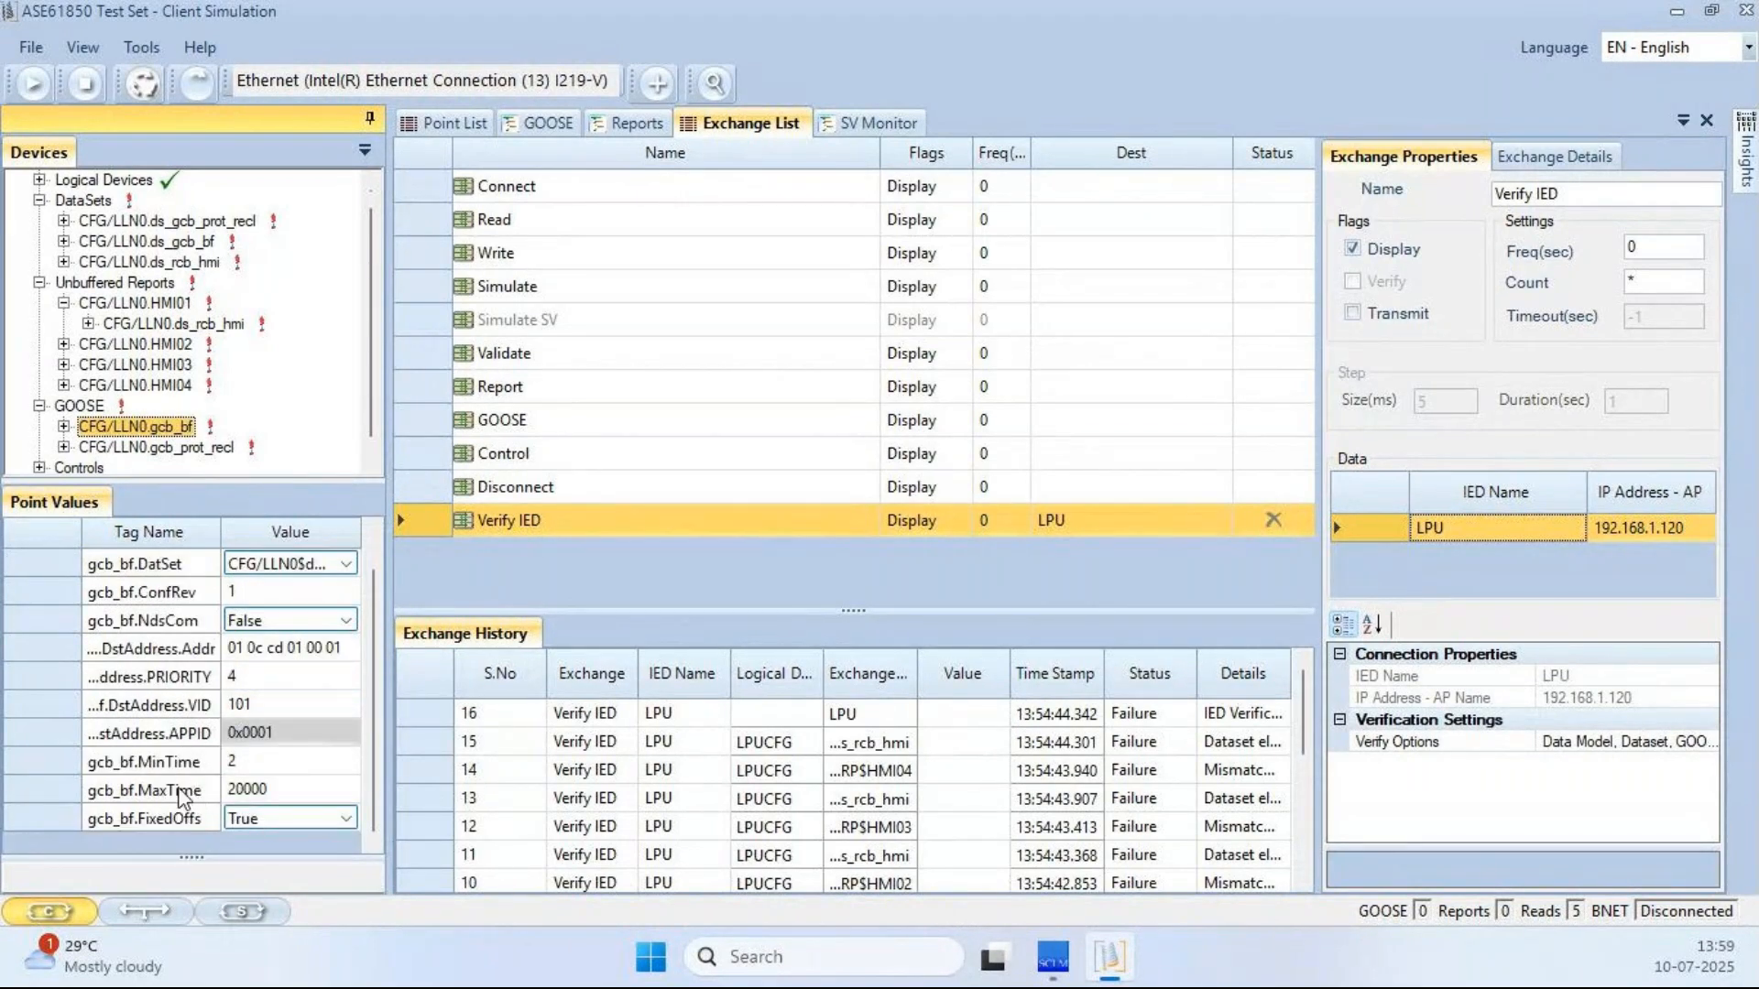
pyautogui.scroll(1, 188, 738)
pyautogui.moveTo(166, 424)
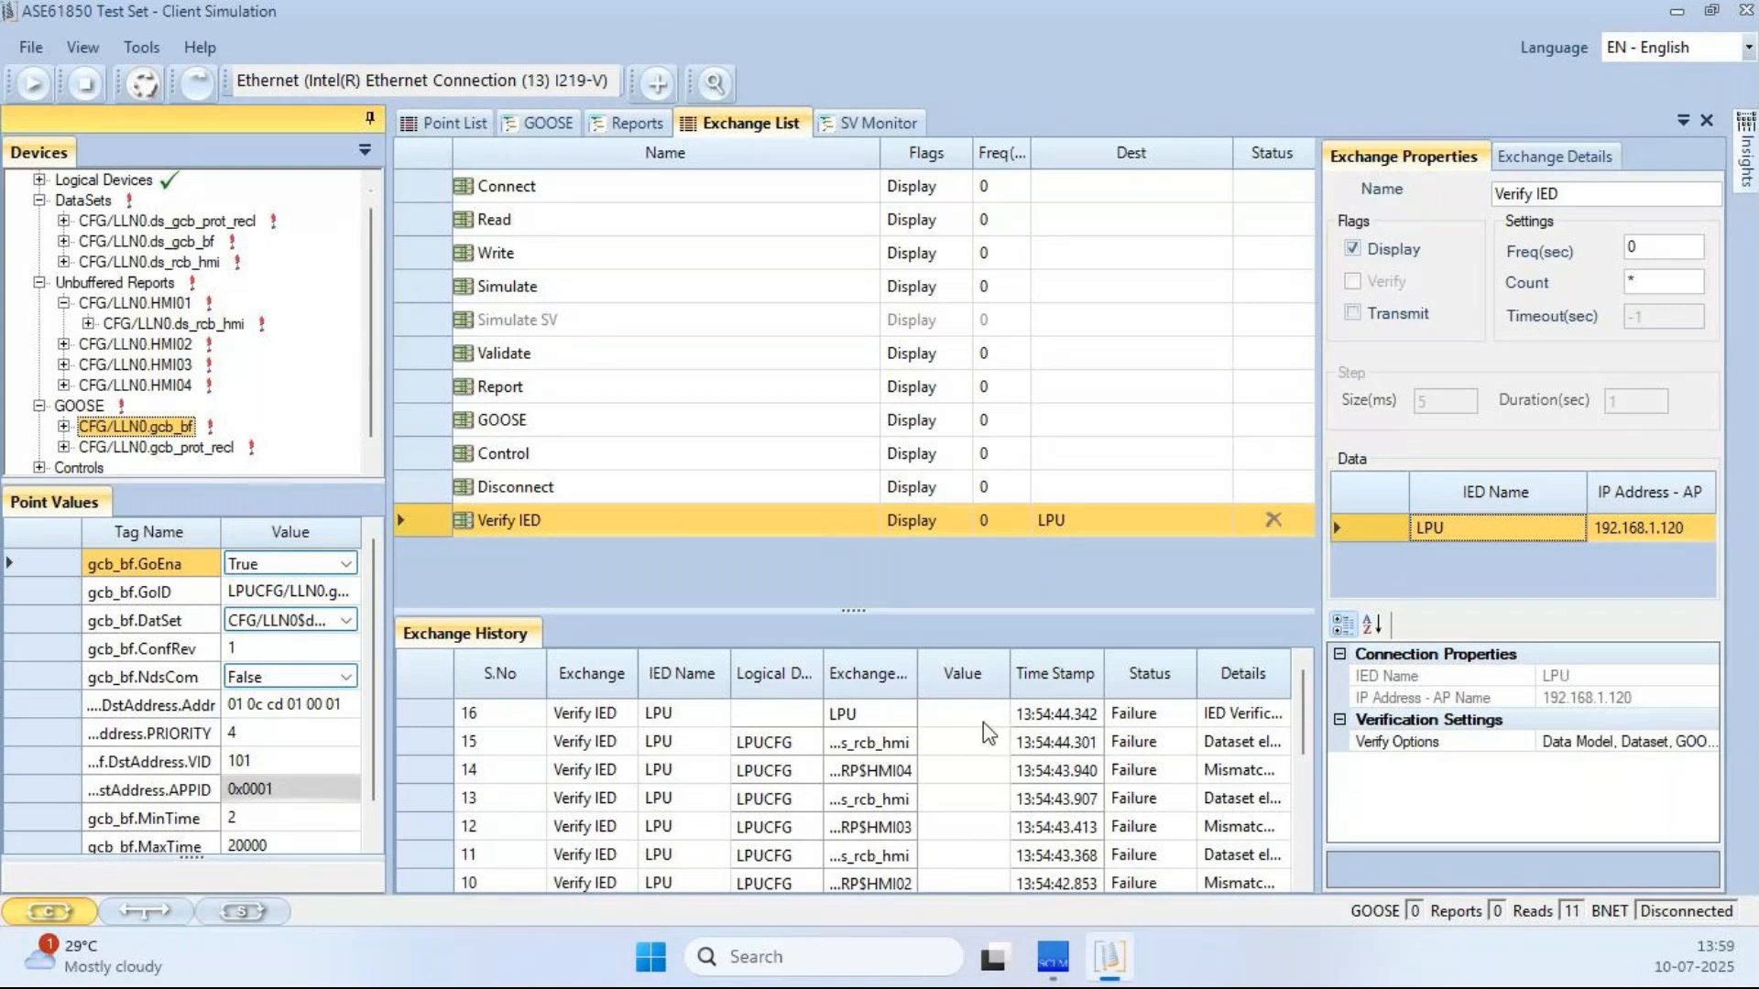
# - Open the details of exchange history entry 13 for ds_rcb_hmi, and locate the device behind entry 1
pyautogui.click(1241, 804)
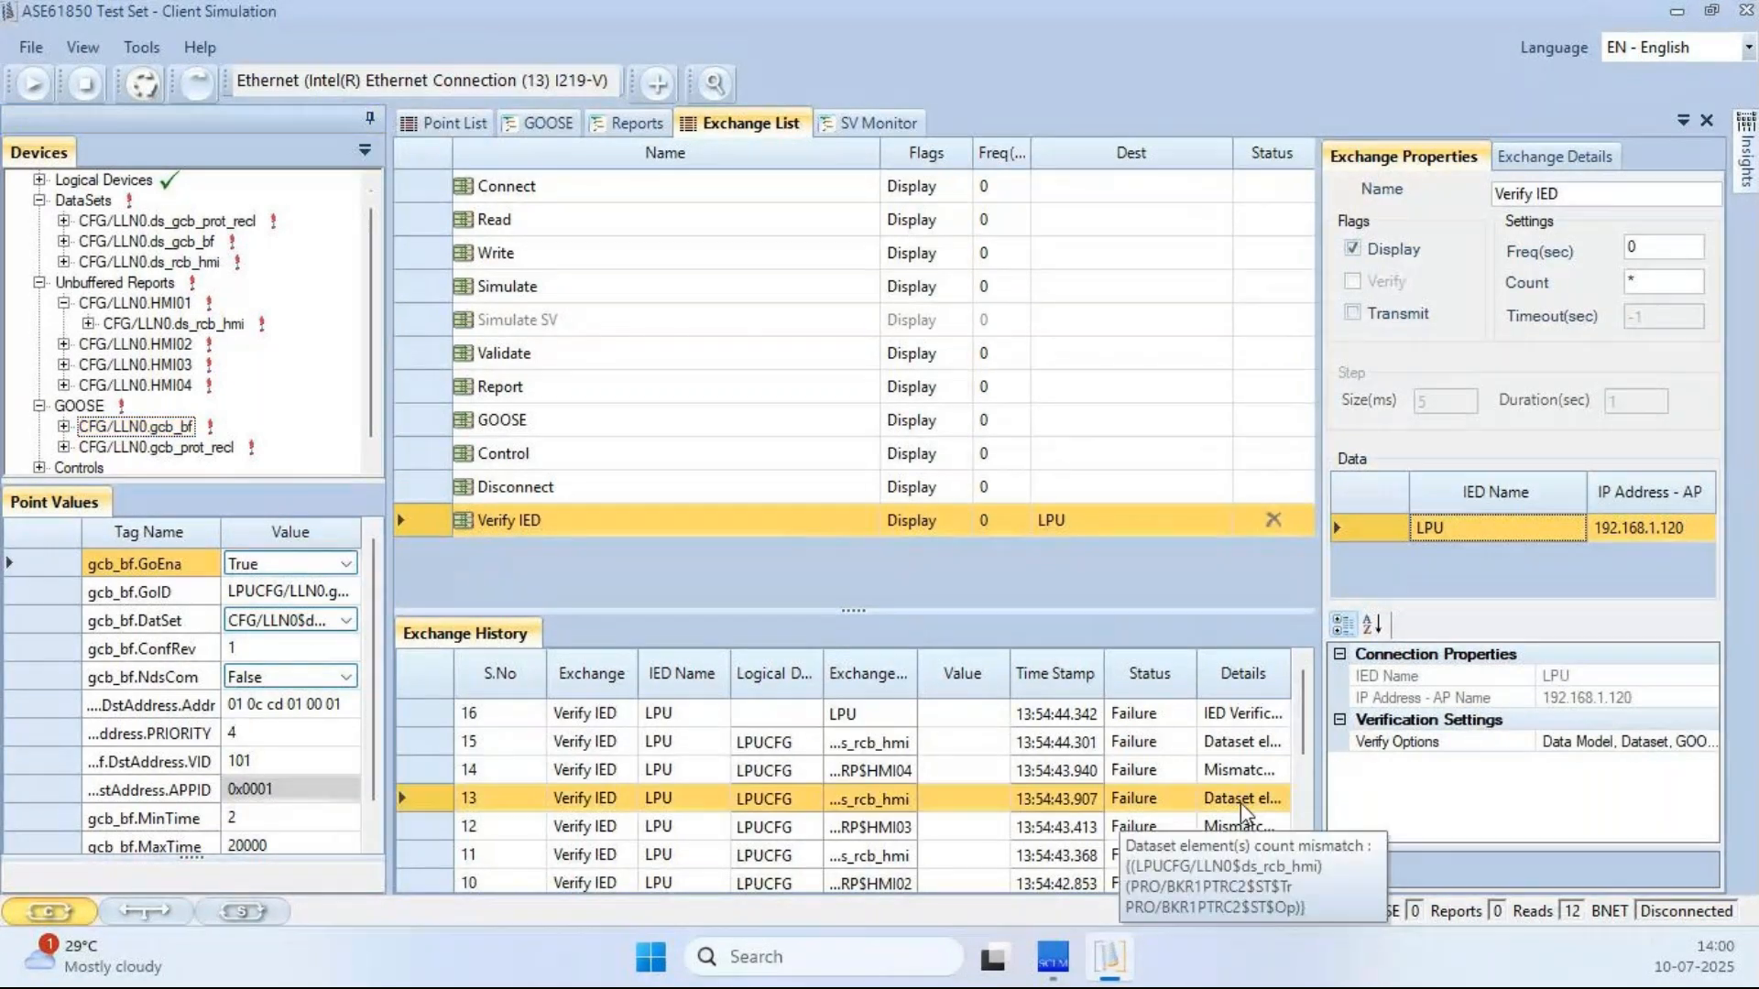
pyautogui.doubleClick(1177, 811)
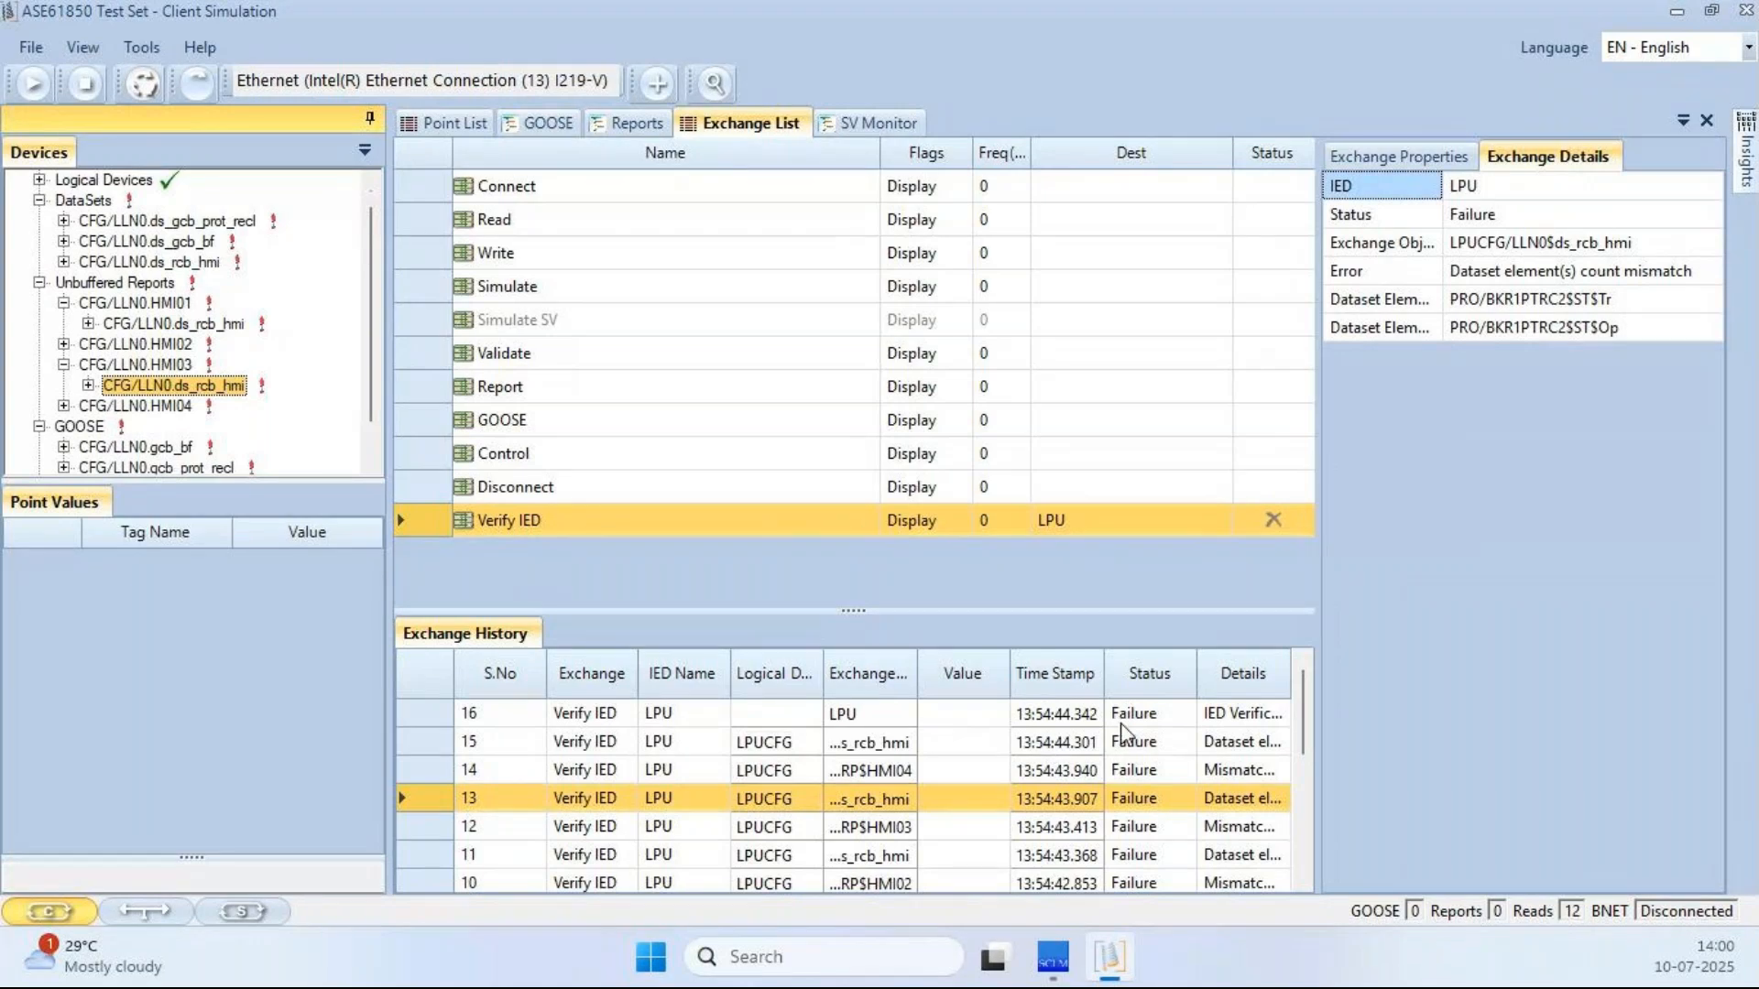
pyautogui.scroll(-4, 1099, 807)
pyautogui.click(1136, 855)
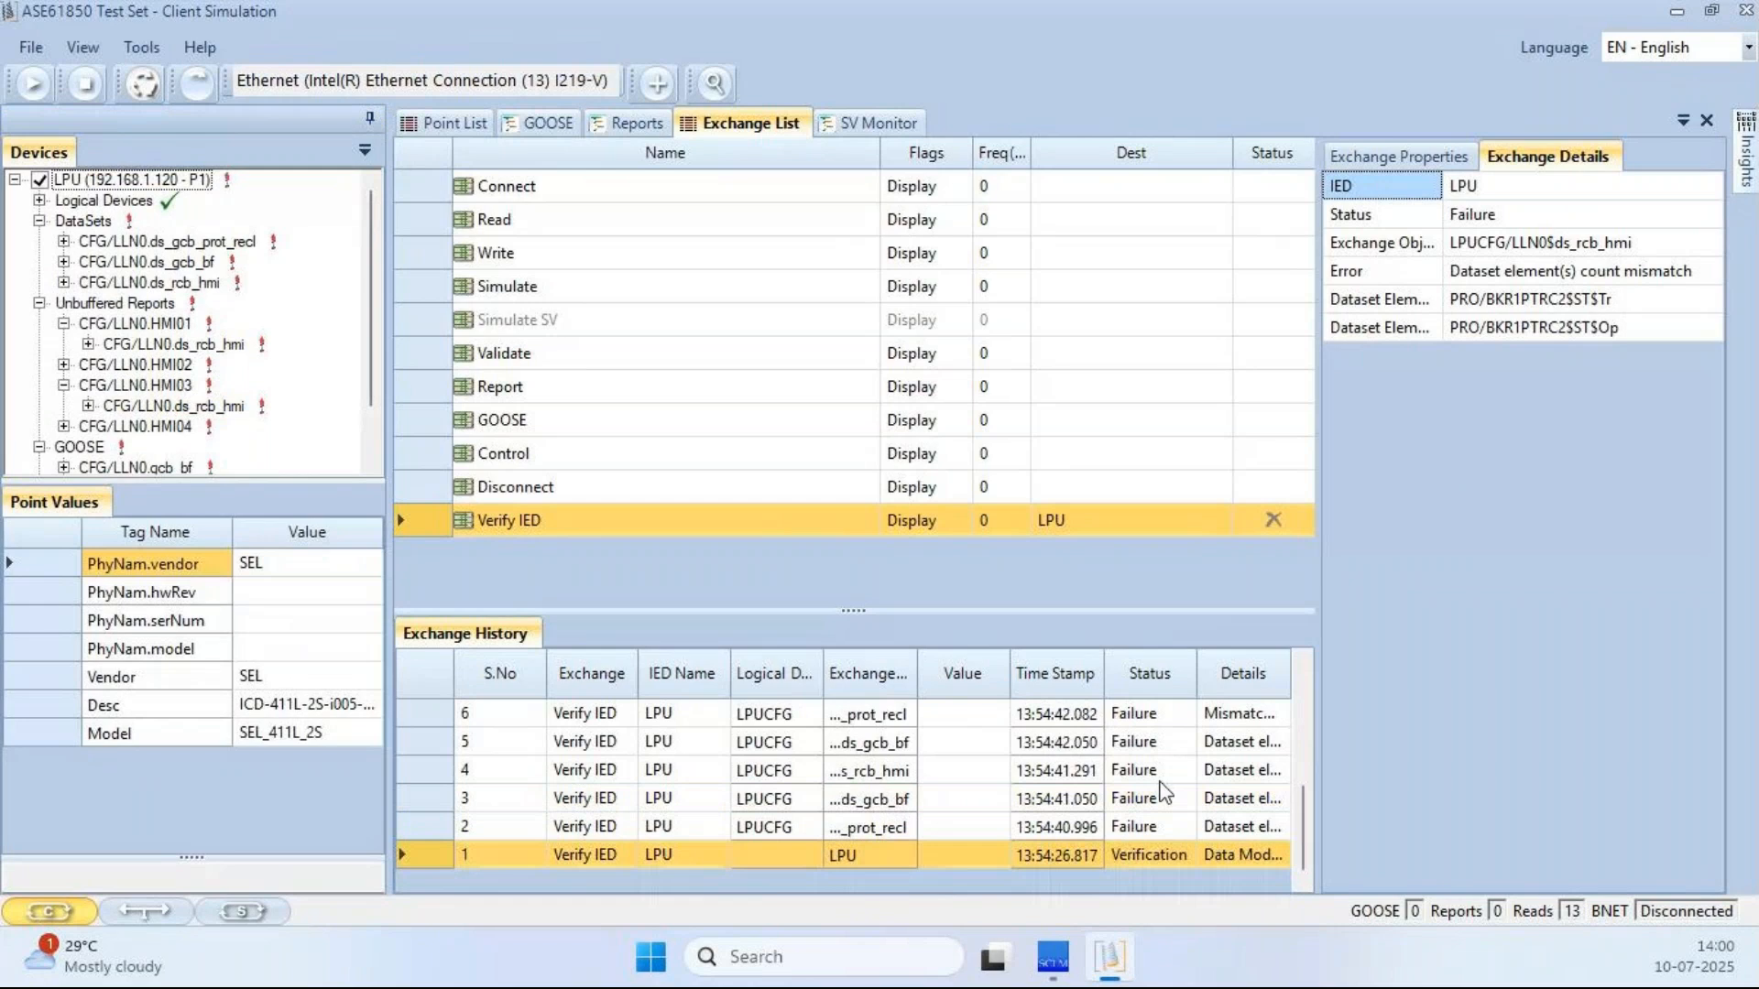
# - Trace history entries 9, 8 and 11 to their report and dataset in the device tree and check their mismatch details
pyautogui.scroll(2, 1163, 792)
pyautogui.click(1211, 799)
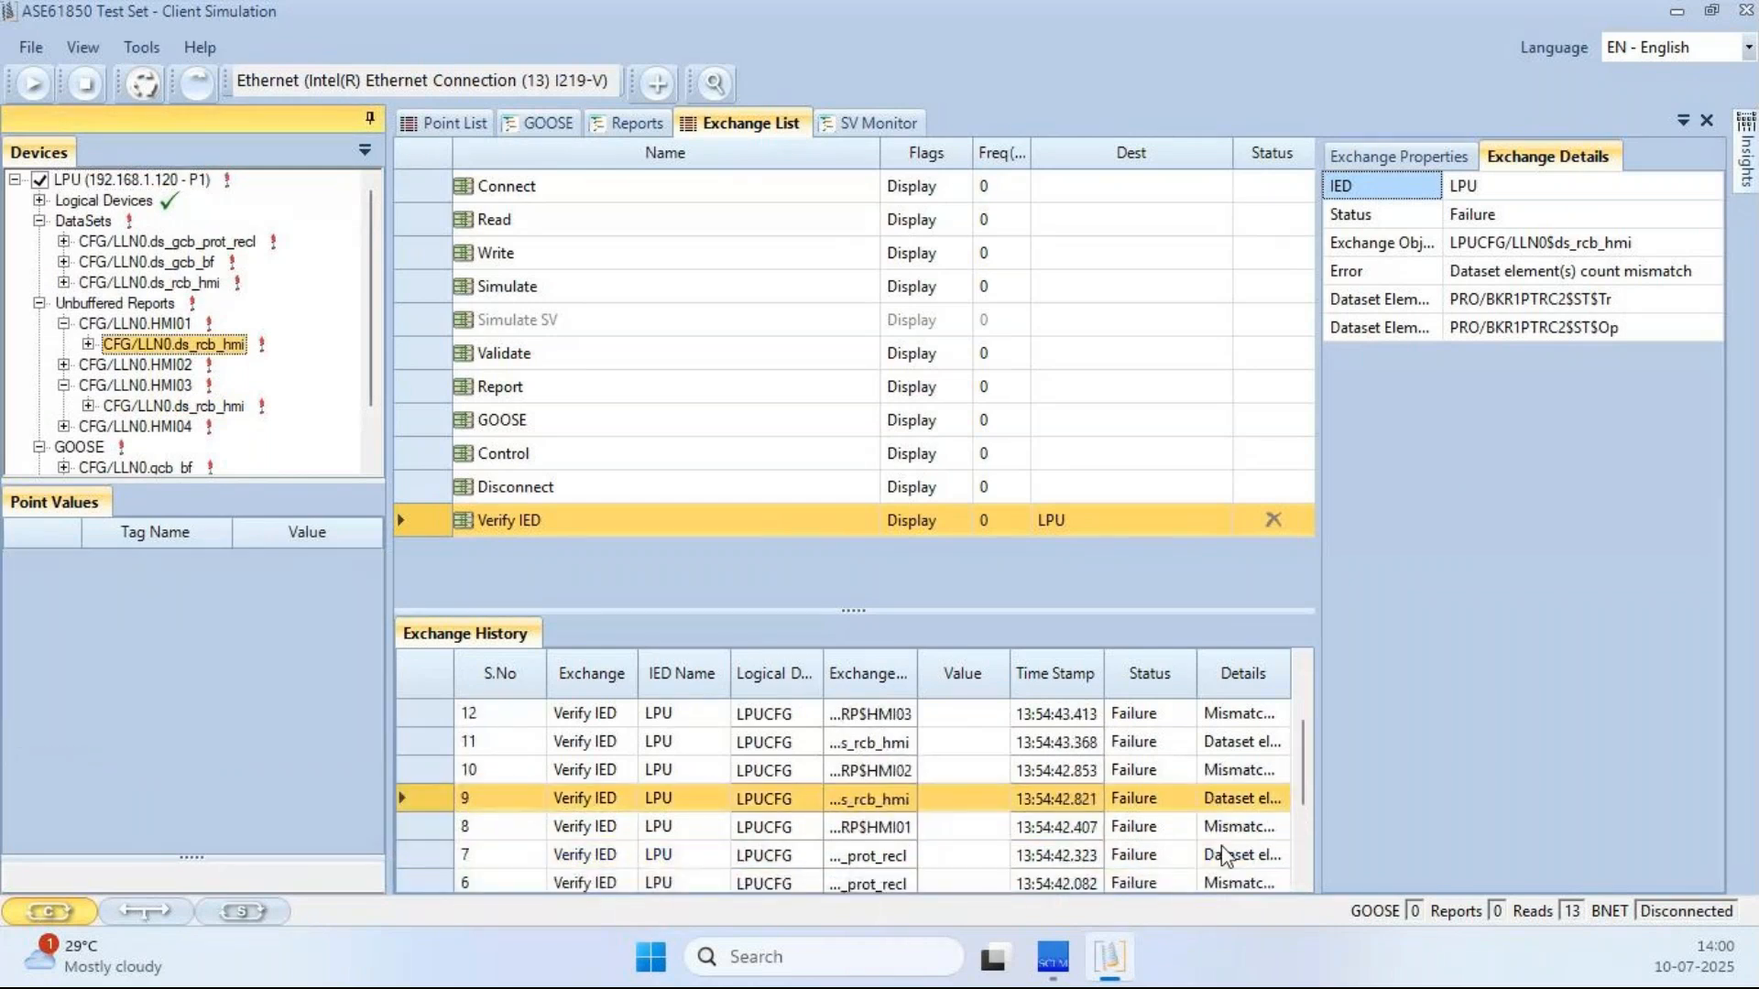
pyautogui.click(1233, 830)
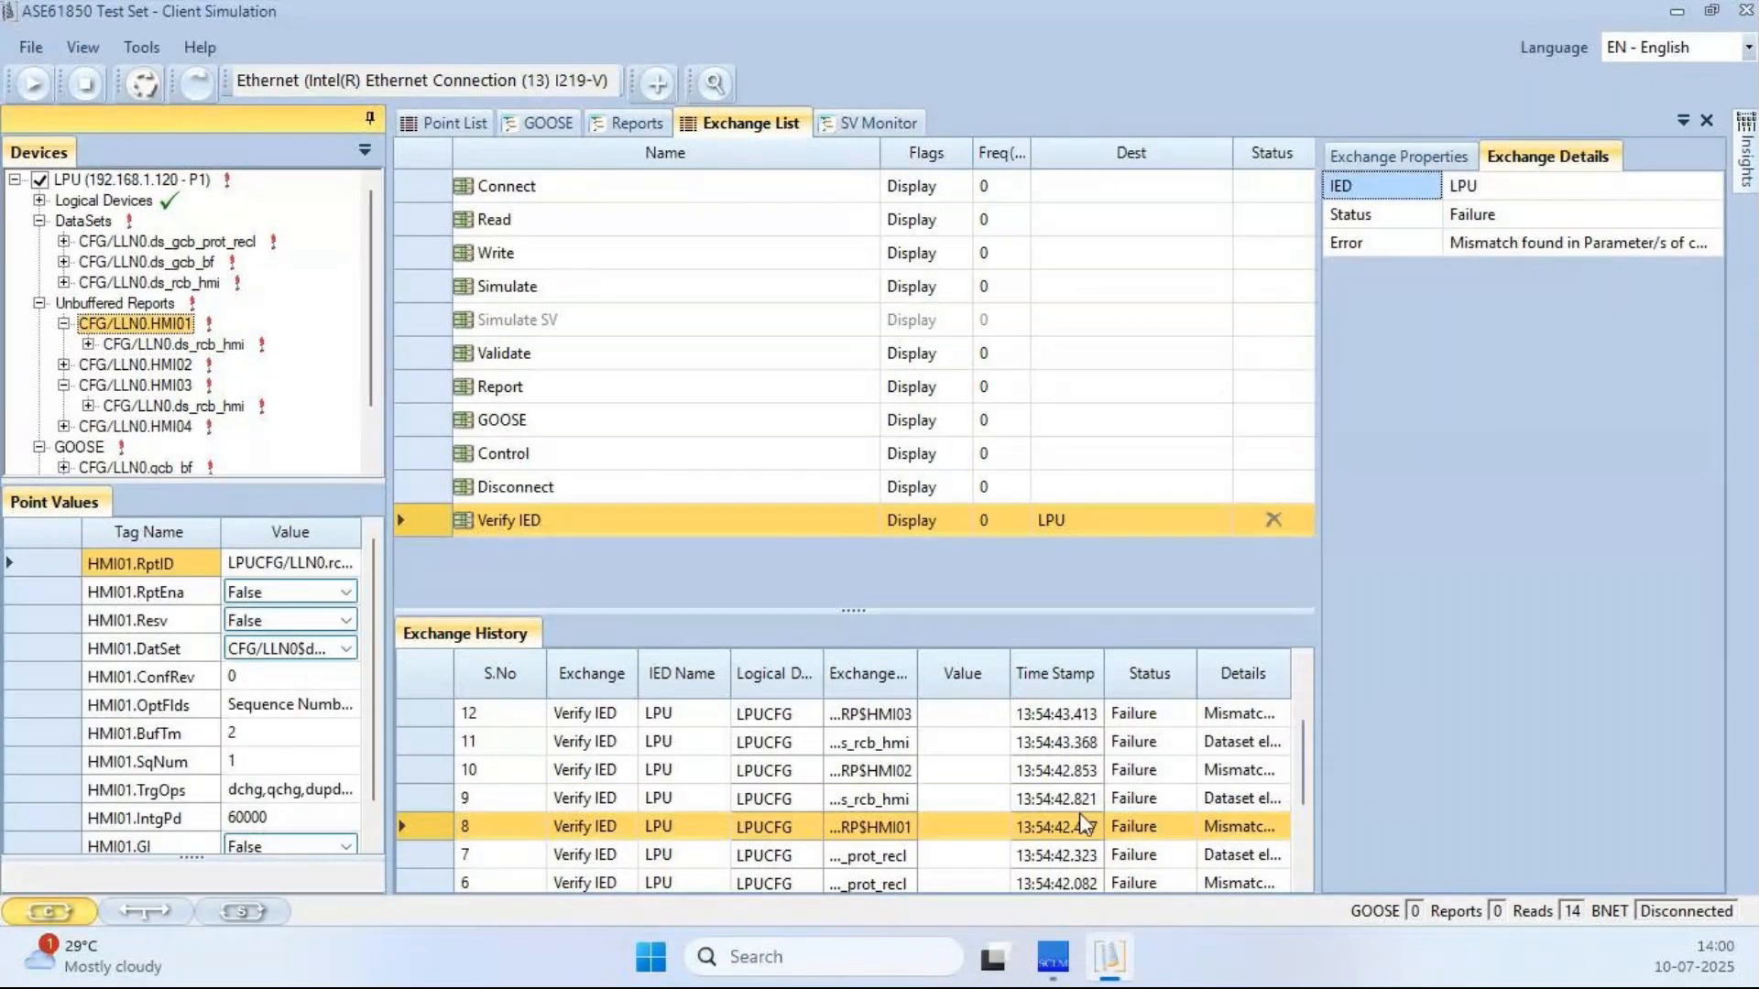
pyautogui.moveTo(131, 330)
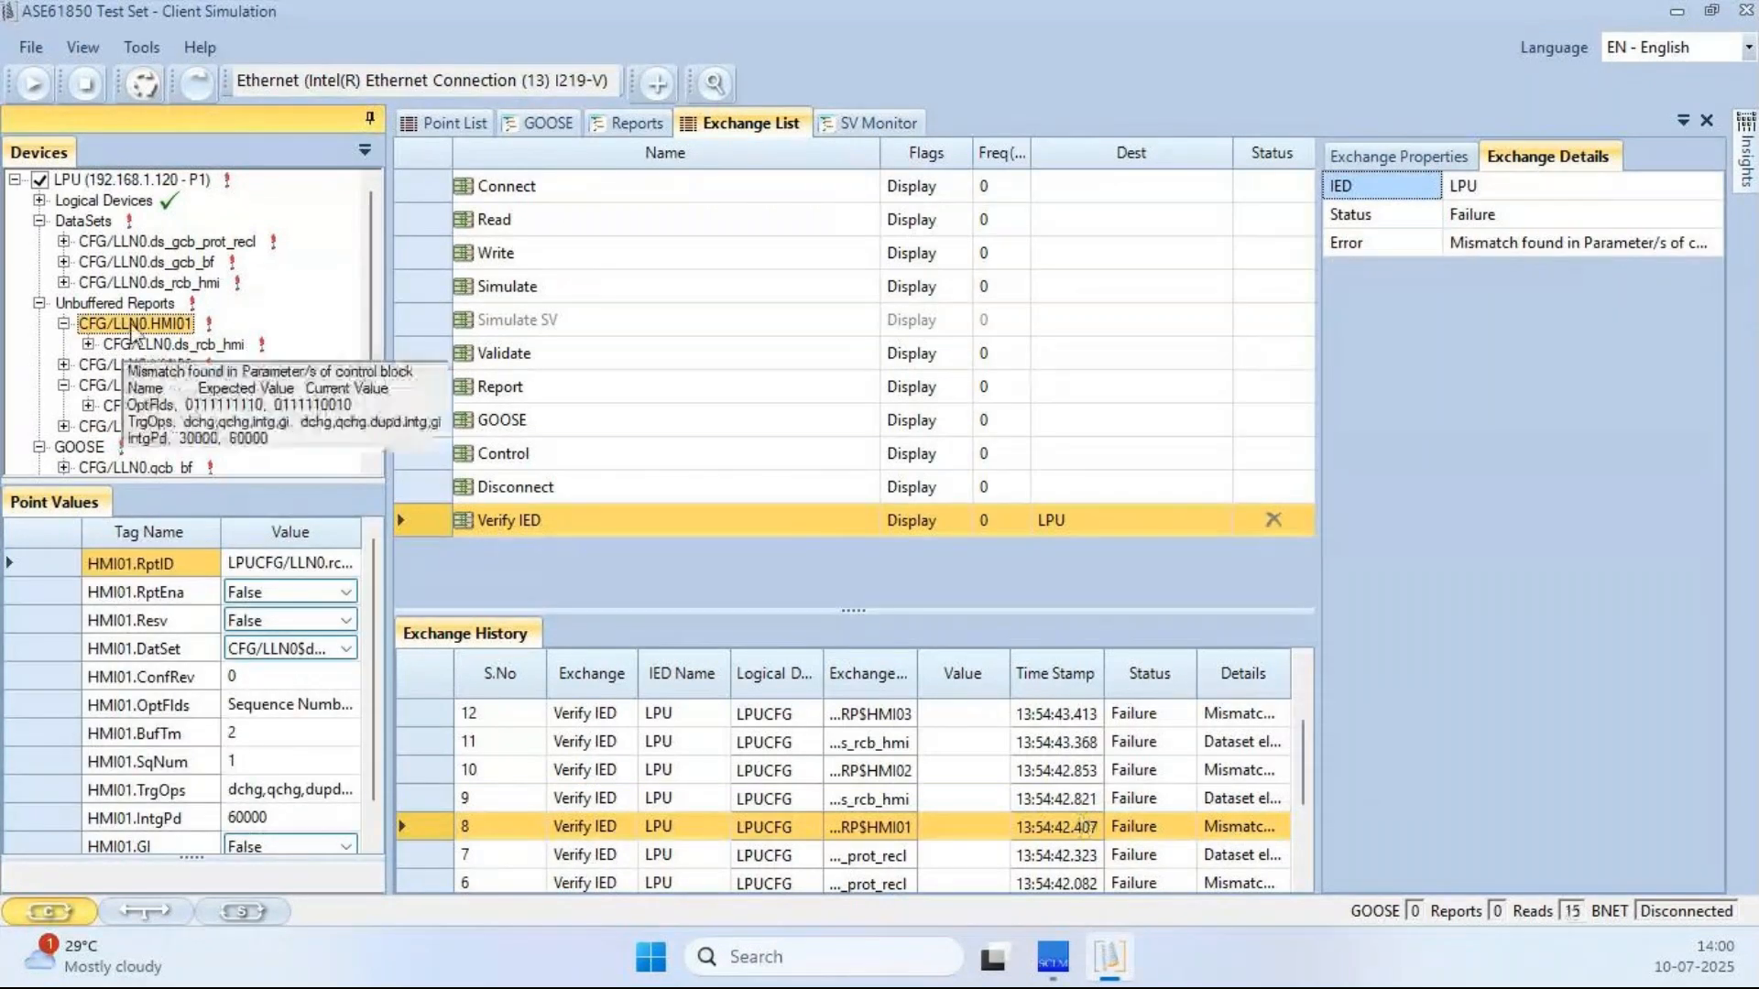
pyautogui.click(1024, 744)
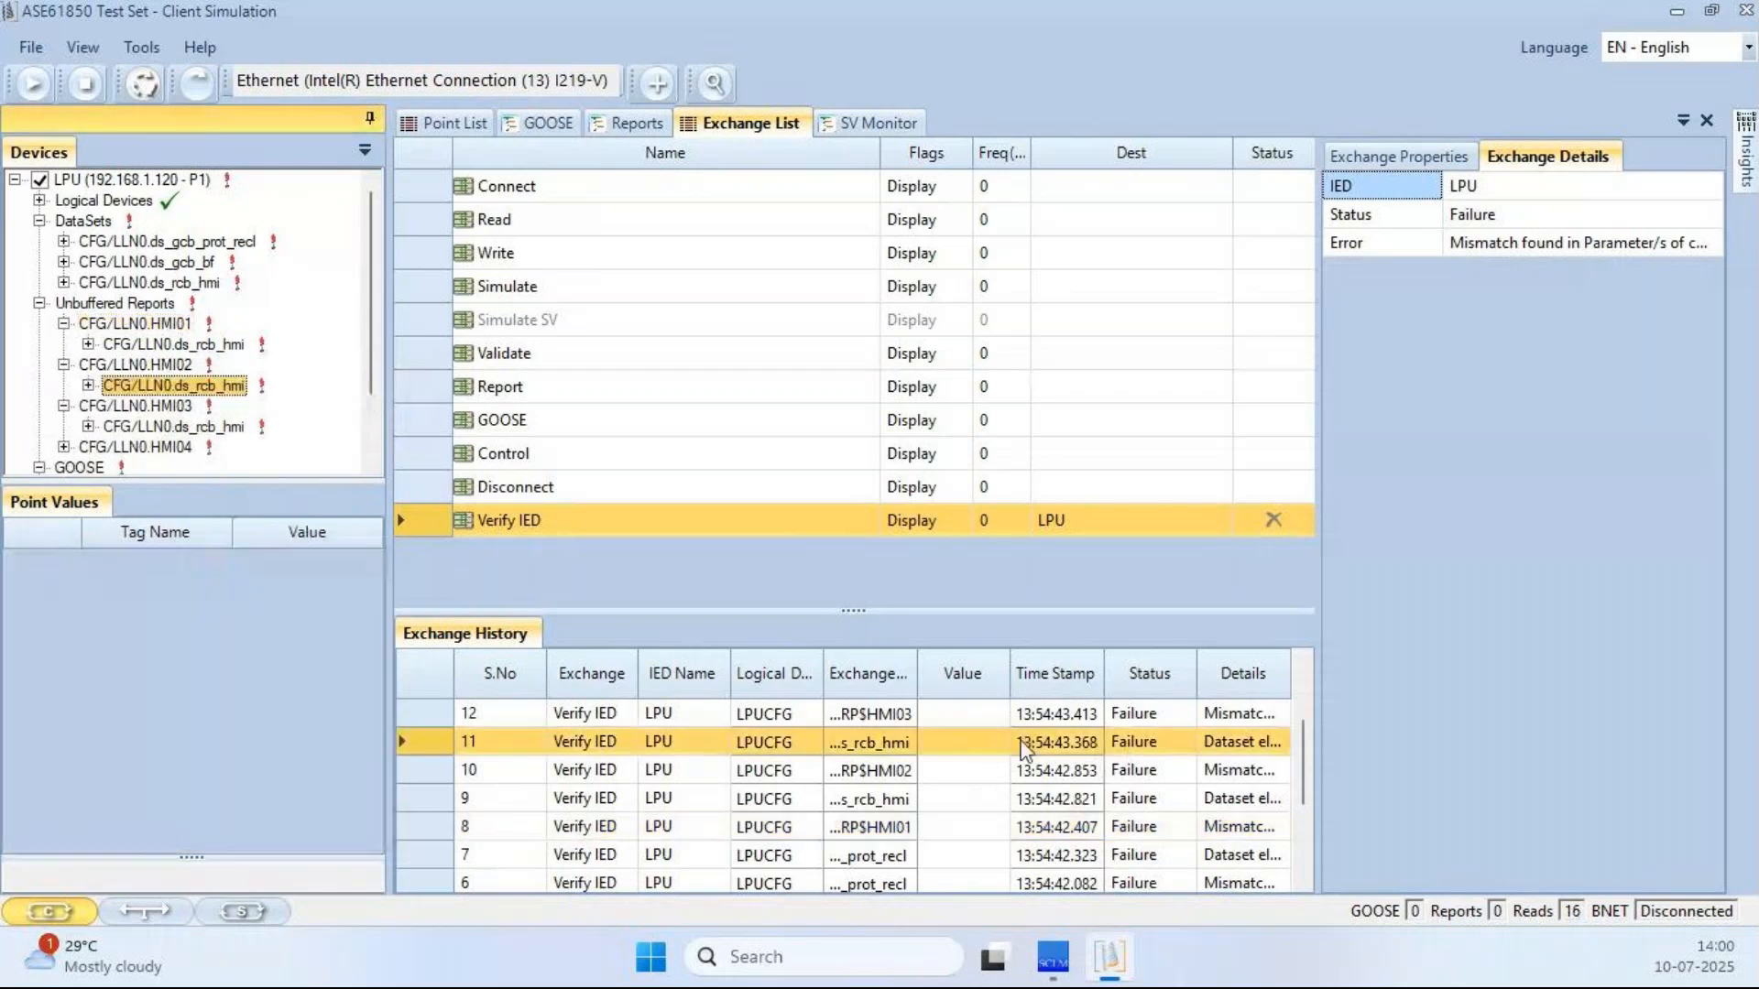
pyautogui.moveTo(186, 394)
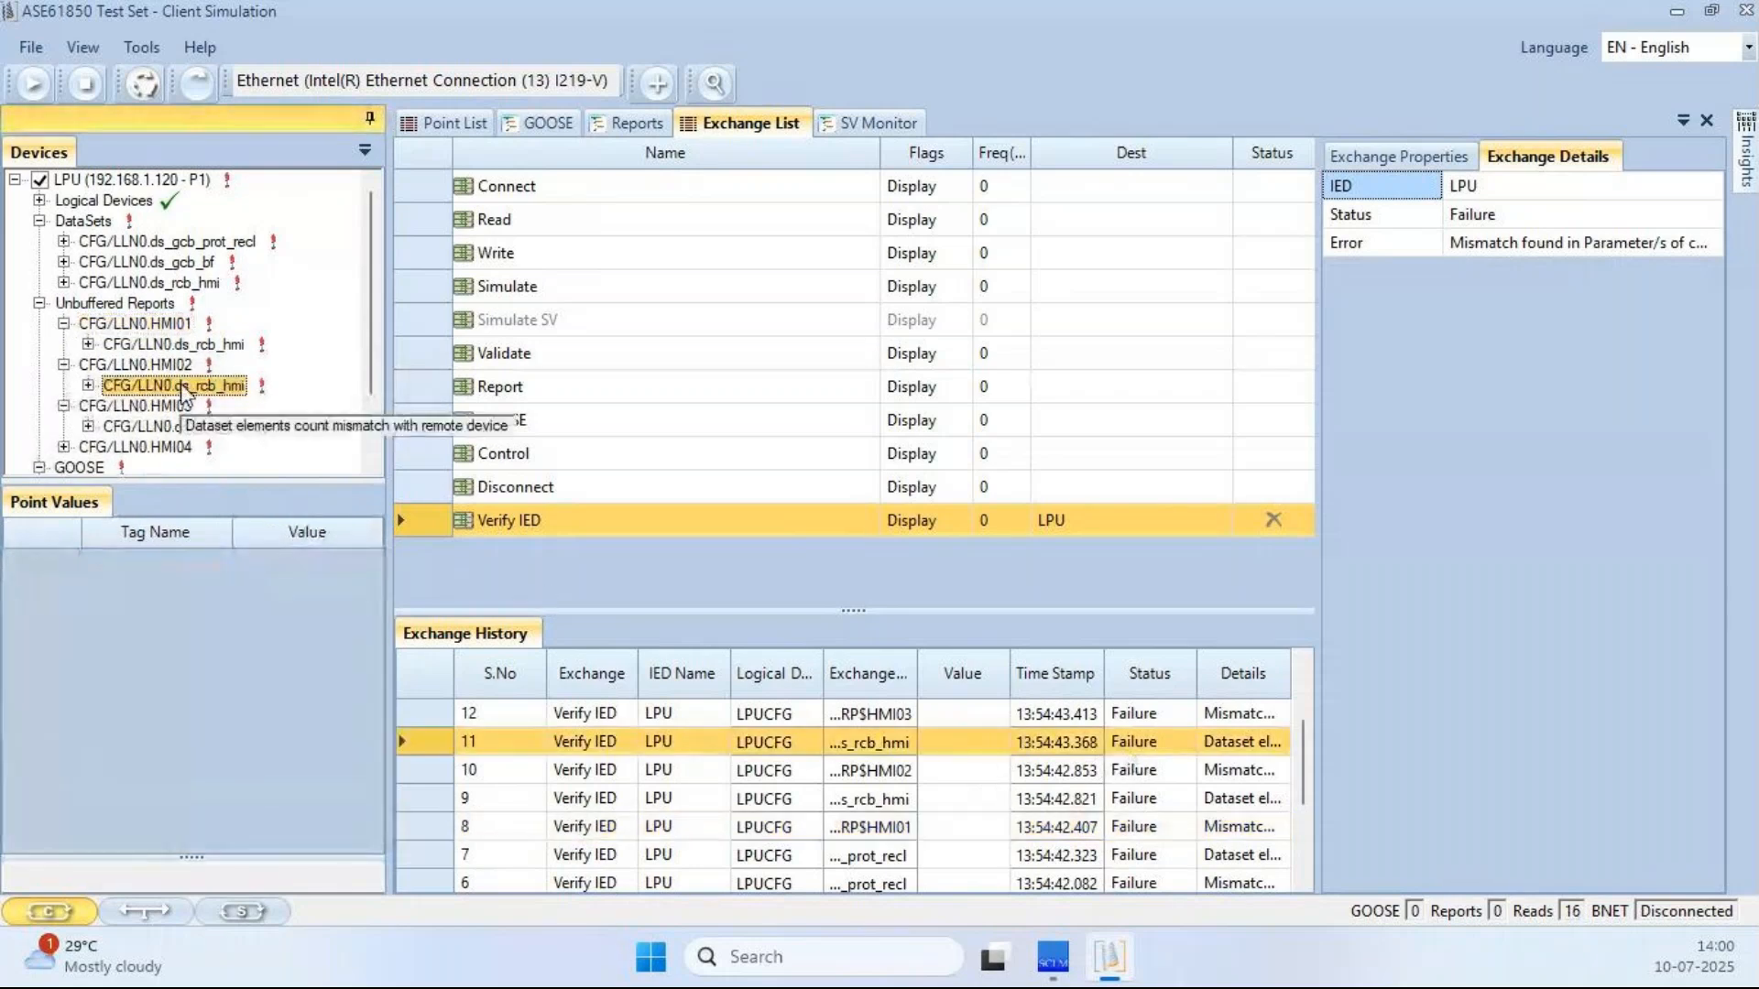
pyautogui.click(1218, 748)
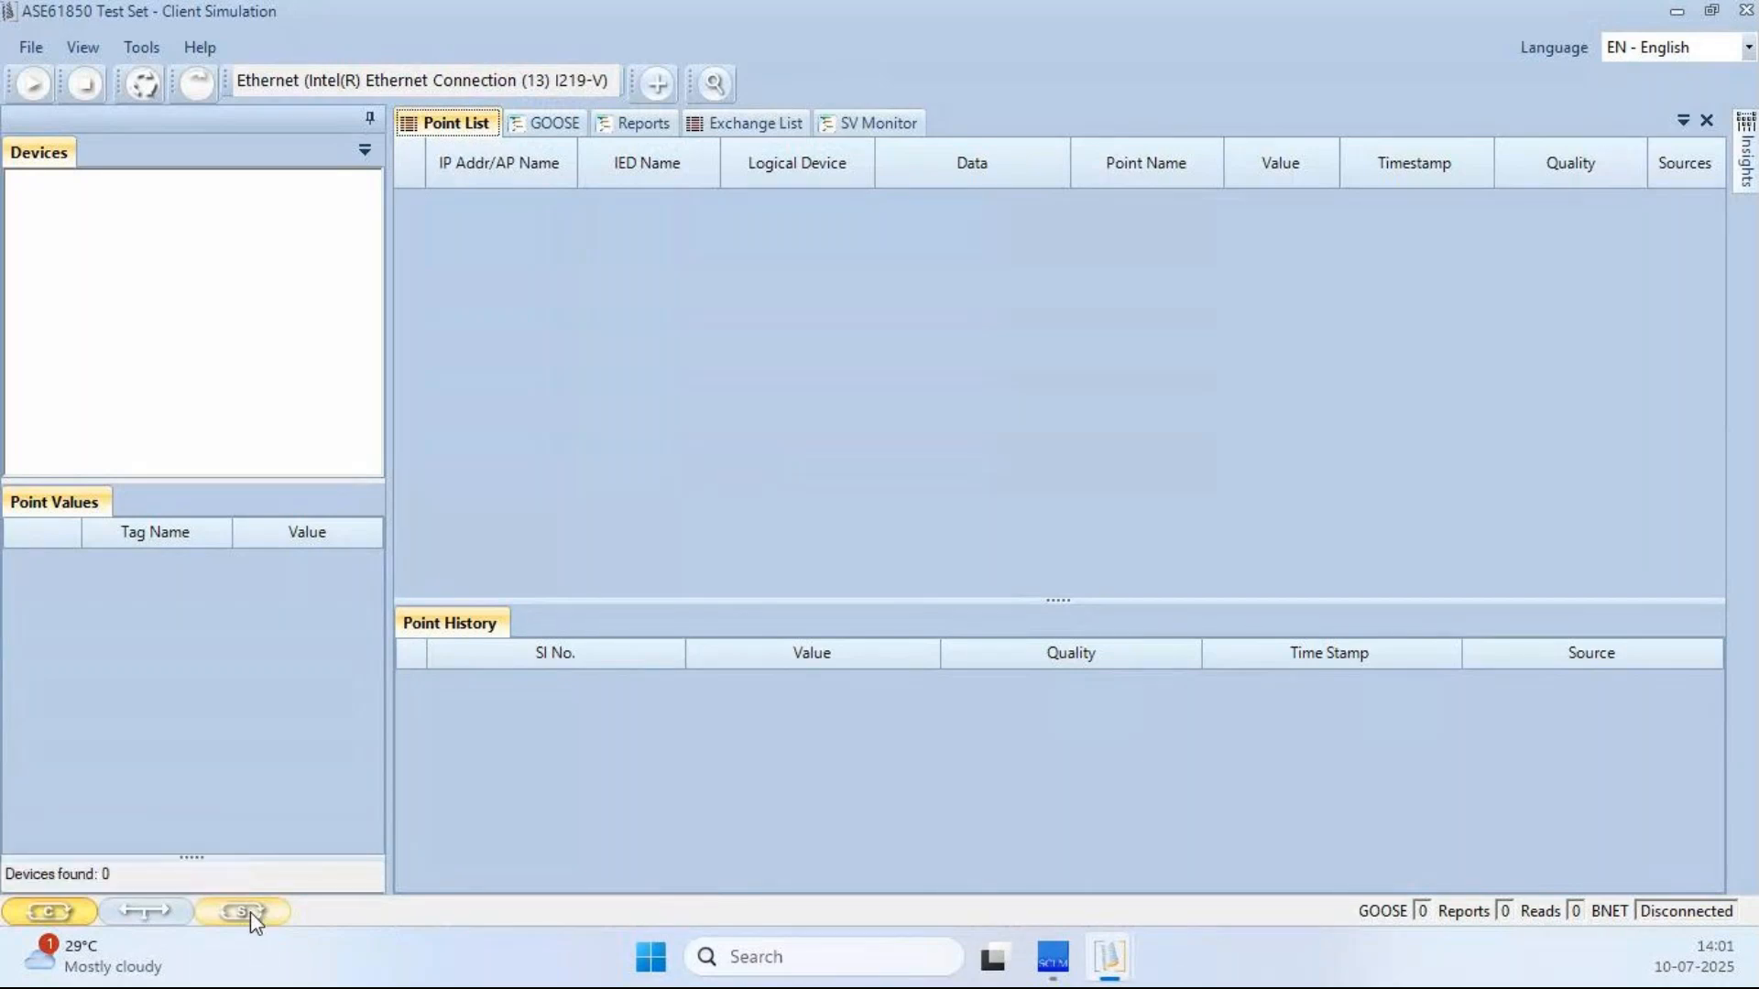
# - Switch the new test set window to Monitor Mode and load Client Monitor Config.scd for configuring IEDs
pyautogui.click(147, 916)
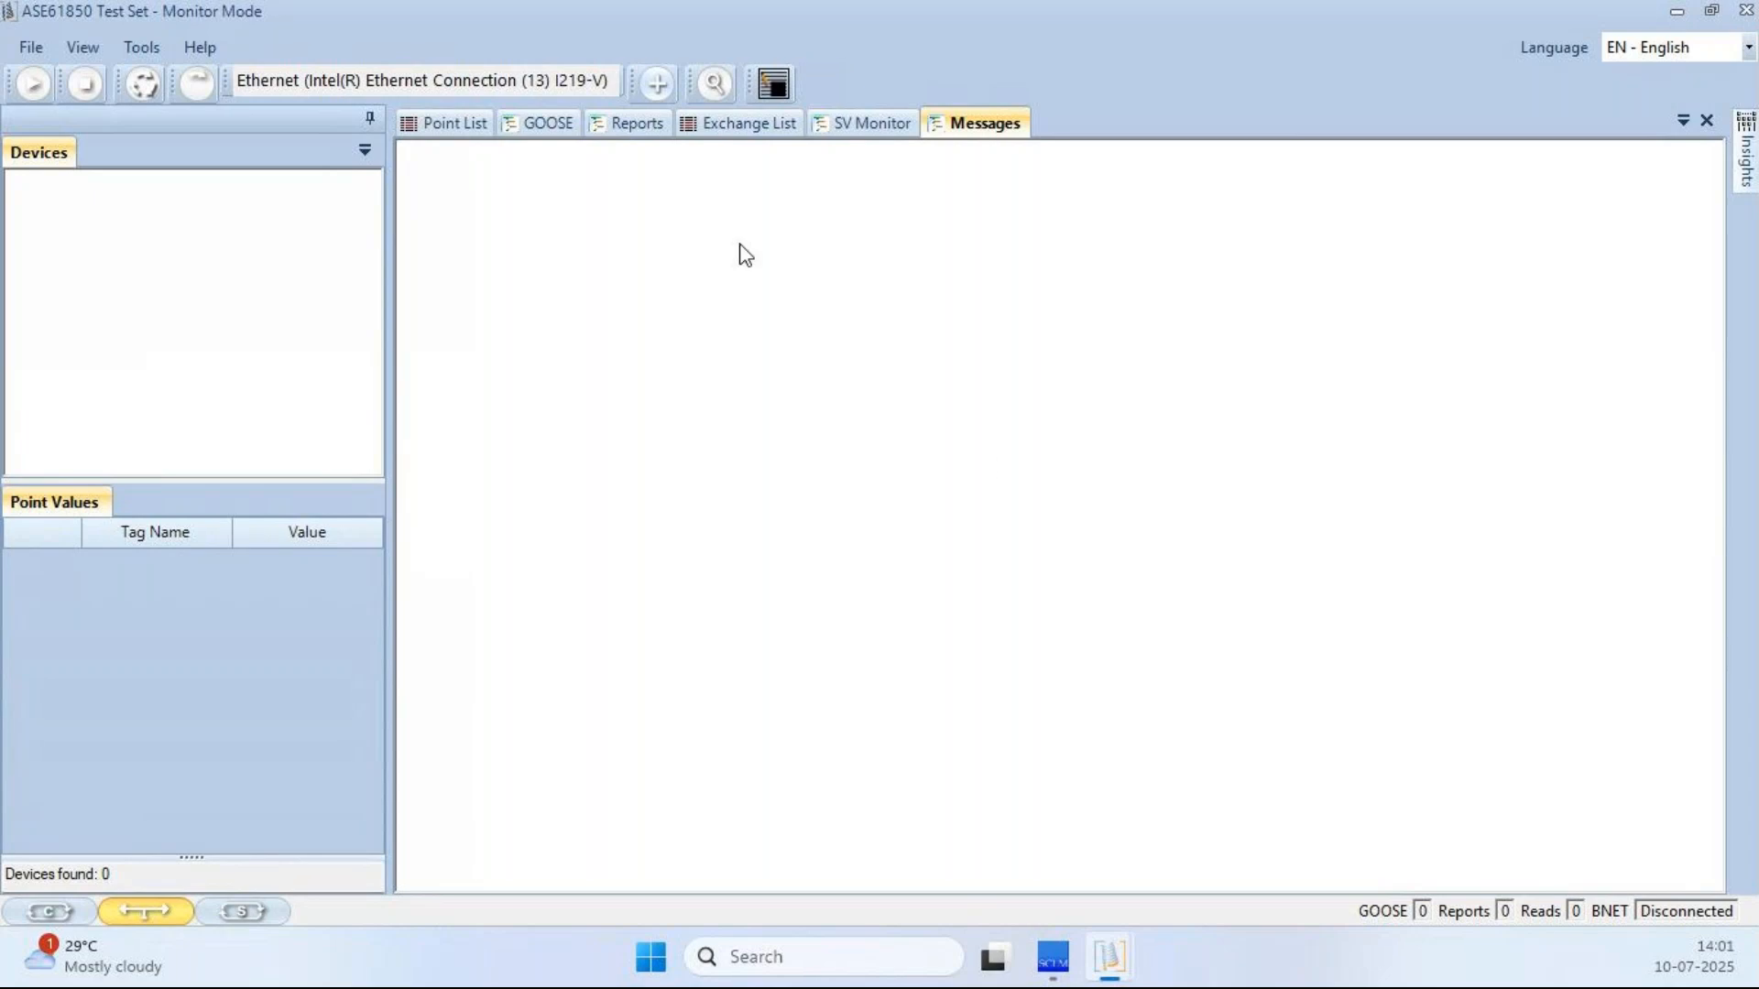
pyautogui.click(654, 86)
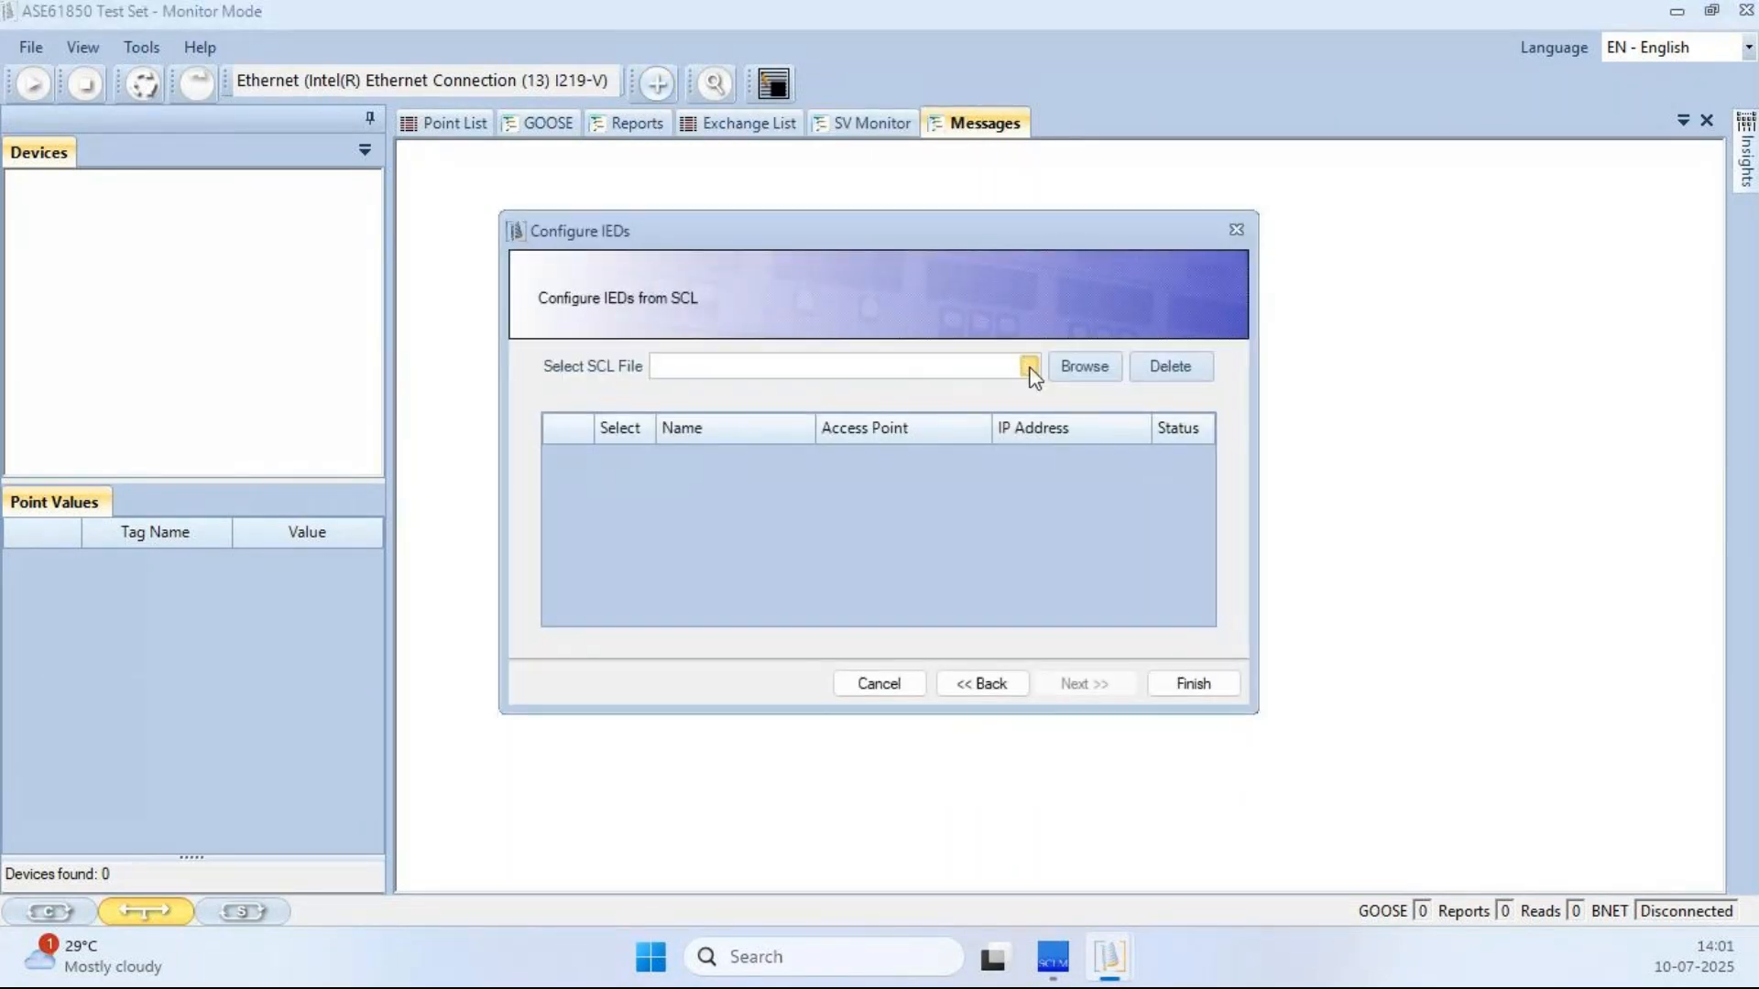
pyautogui.click(1028, 367)
pyautogui.write('cl')
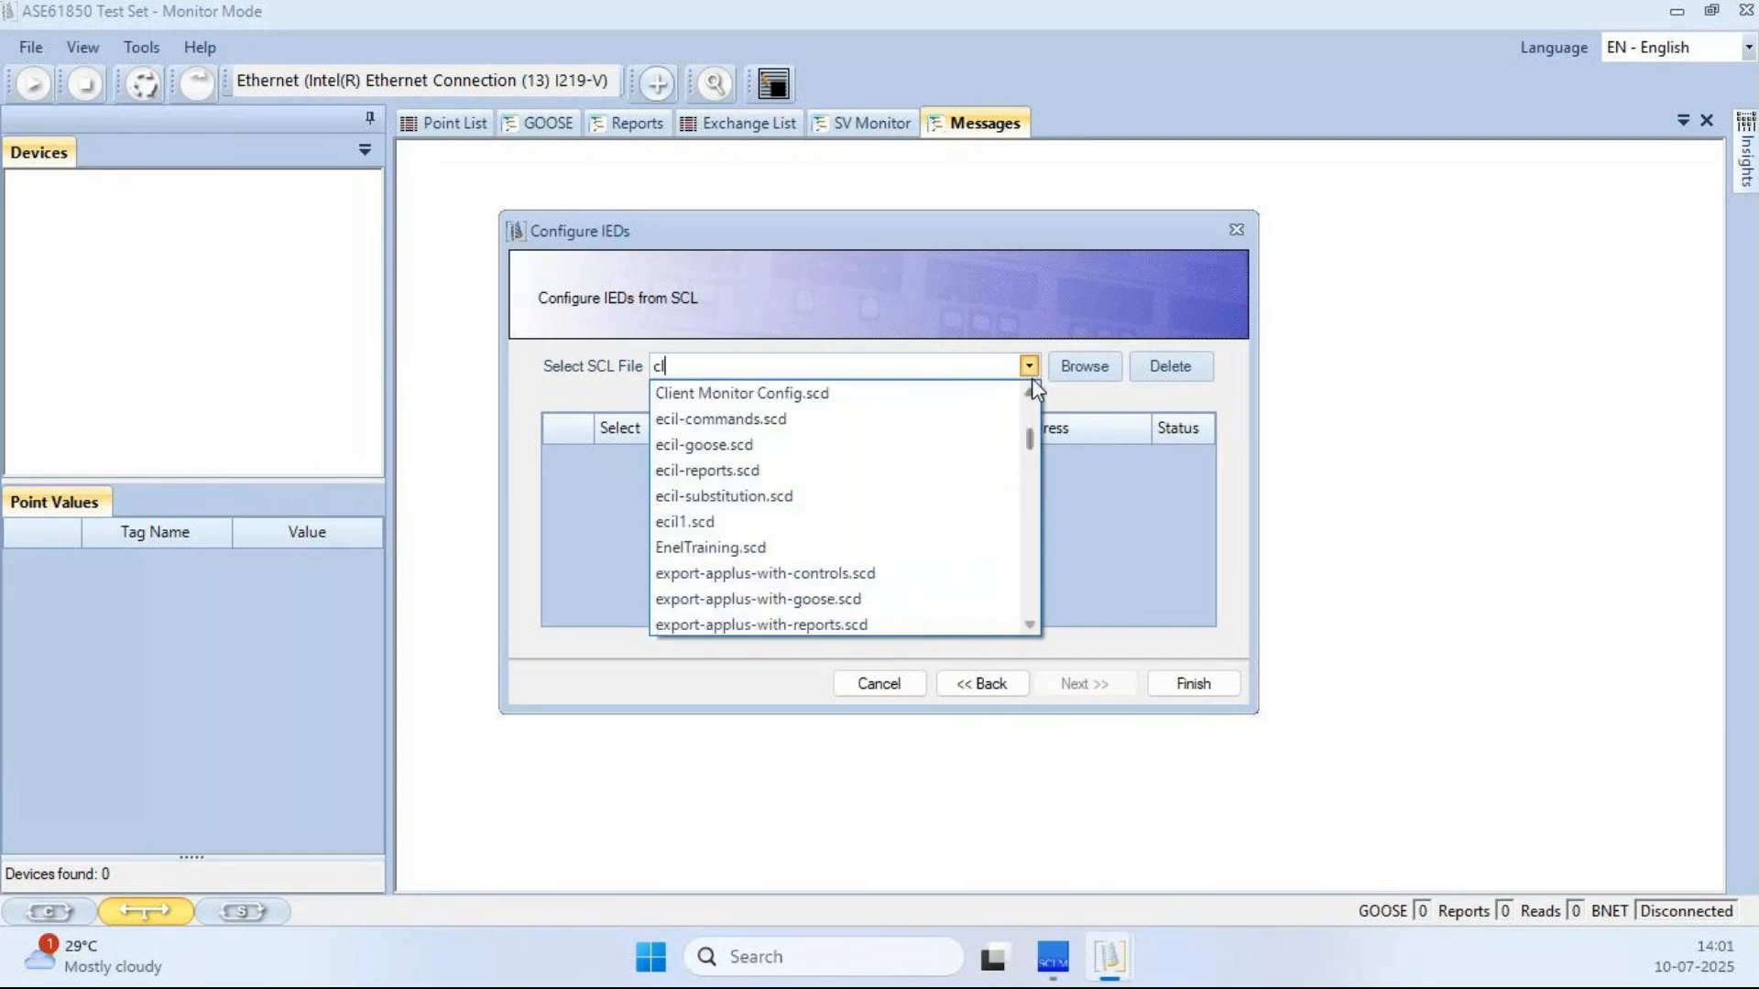
pyautogui.click(696, 394)
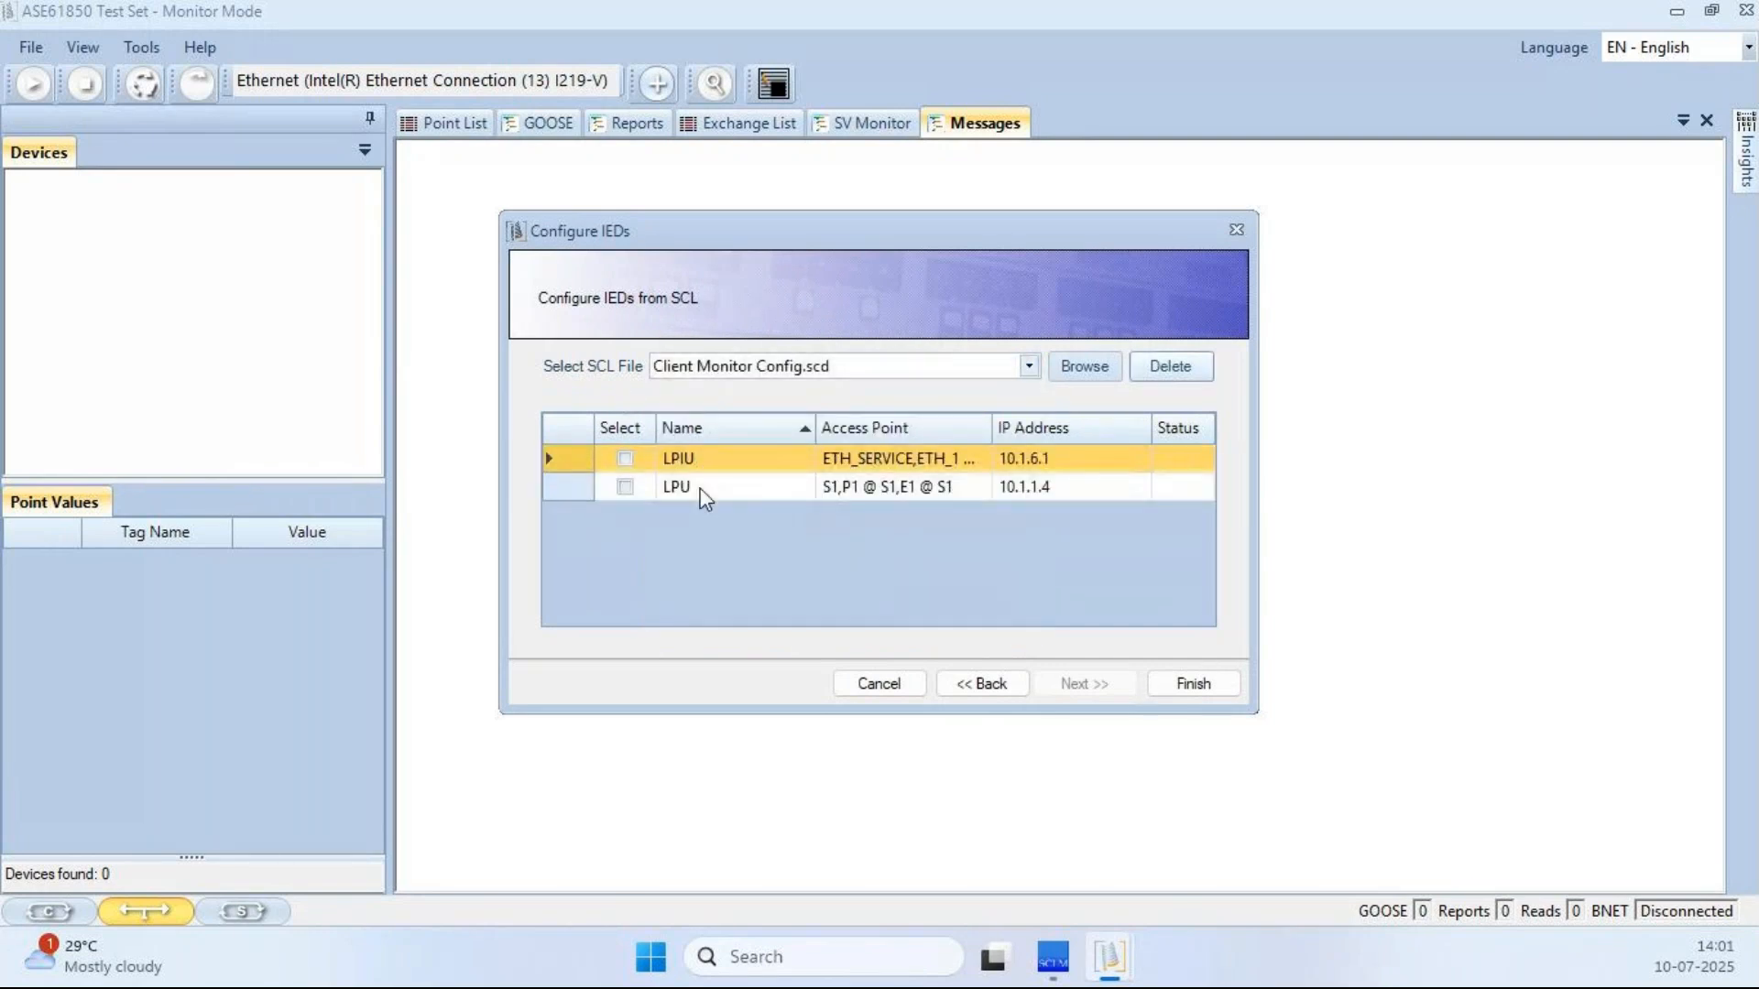
# - Set the LPU's IP address to 192.168.1.120, add it as the monitored IED, and expand it in the device tree
pyautogui.click(1013, 487)
pyautogui.click(1013, 487)
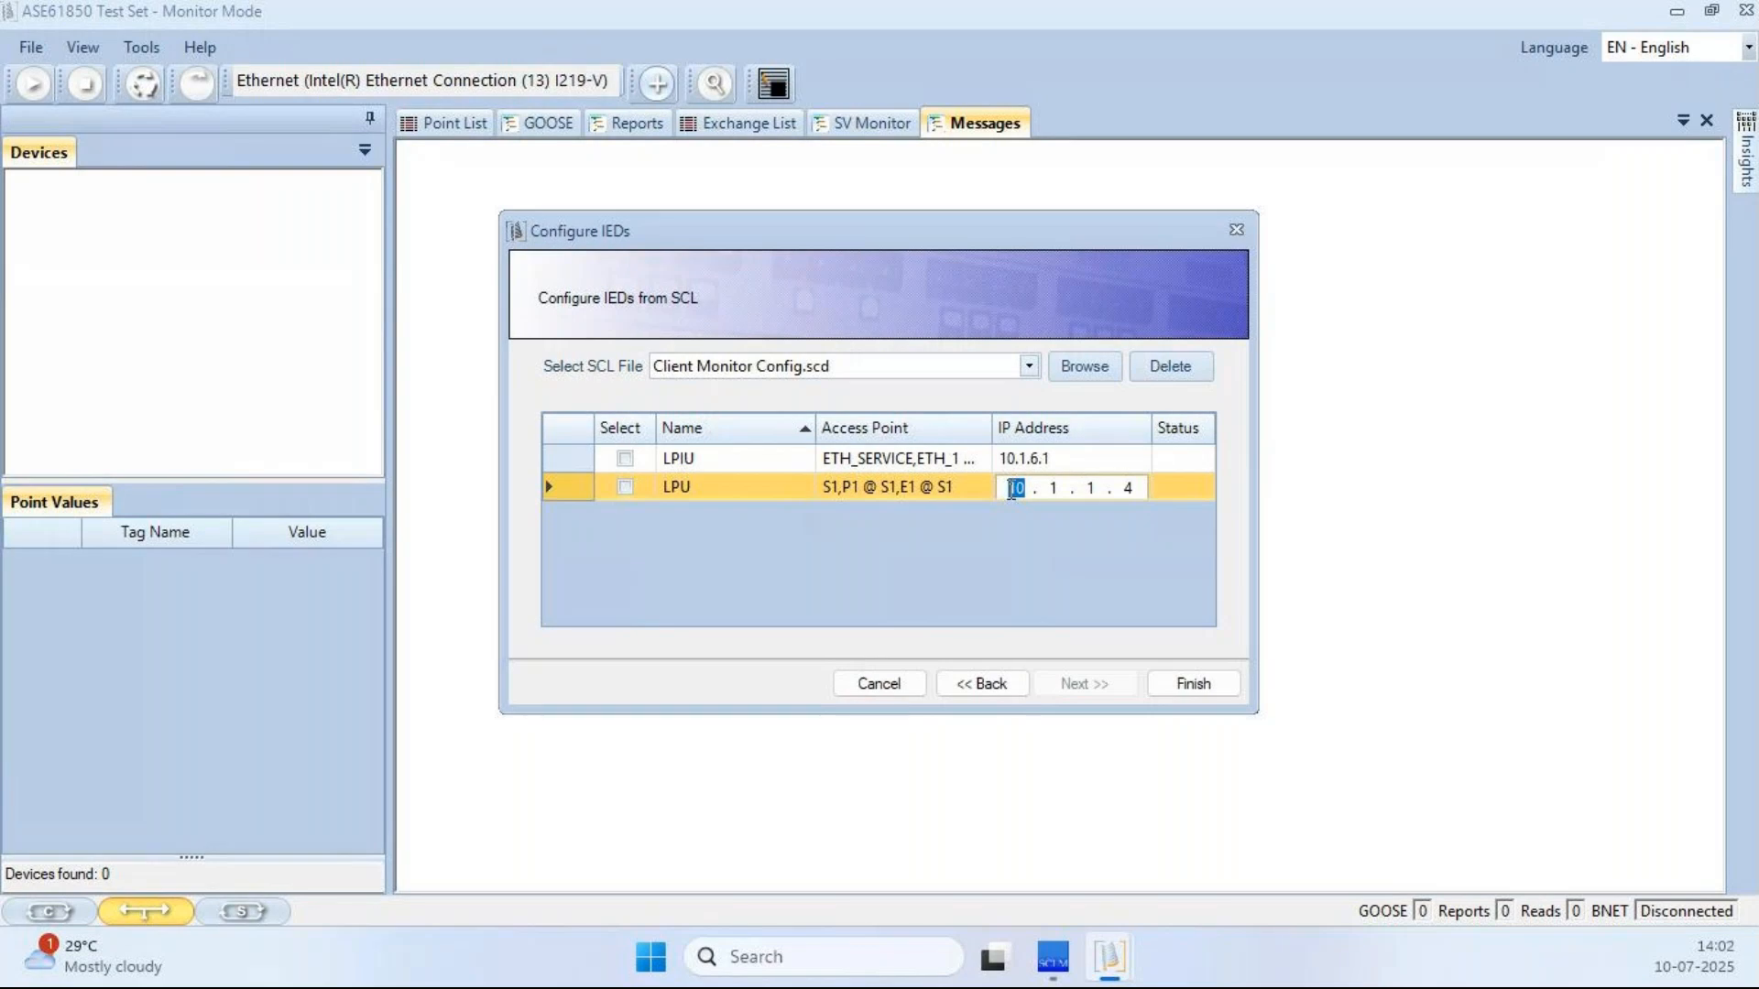
pyautogui.write('192168')
pyautogui.press('.')
pyautogui.write('120')
pyautogui.click(625, 489)
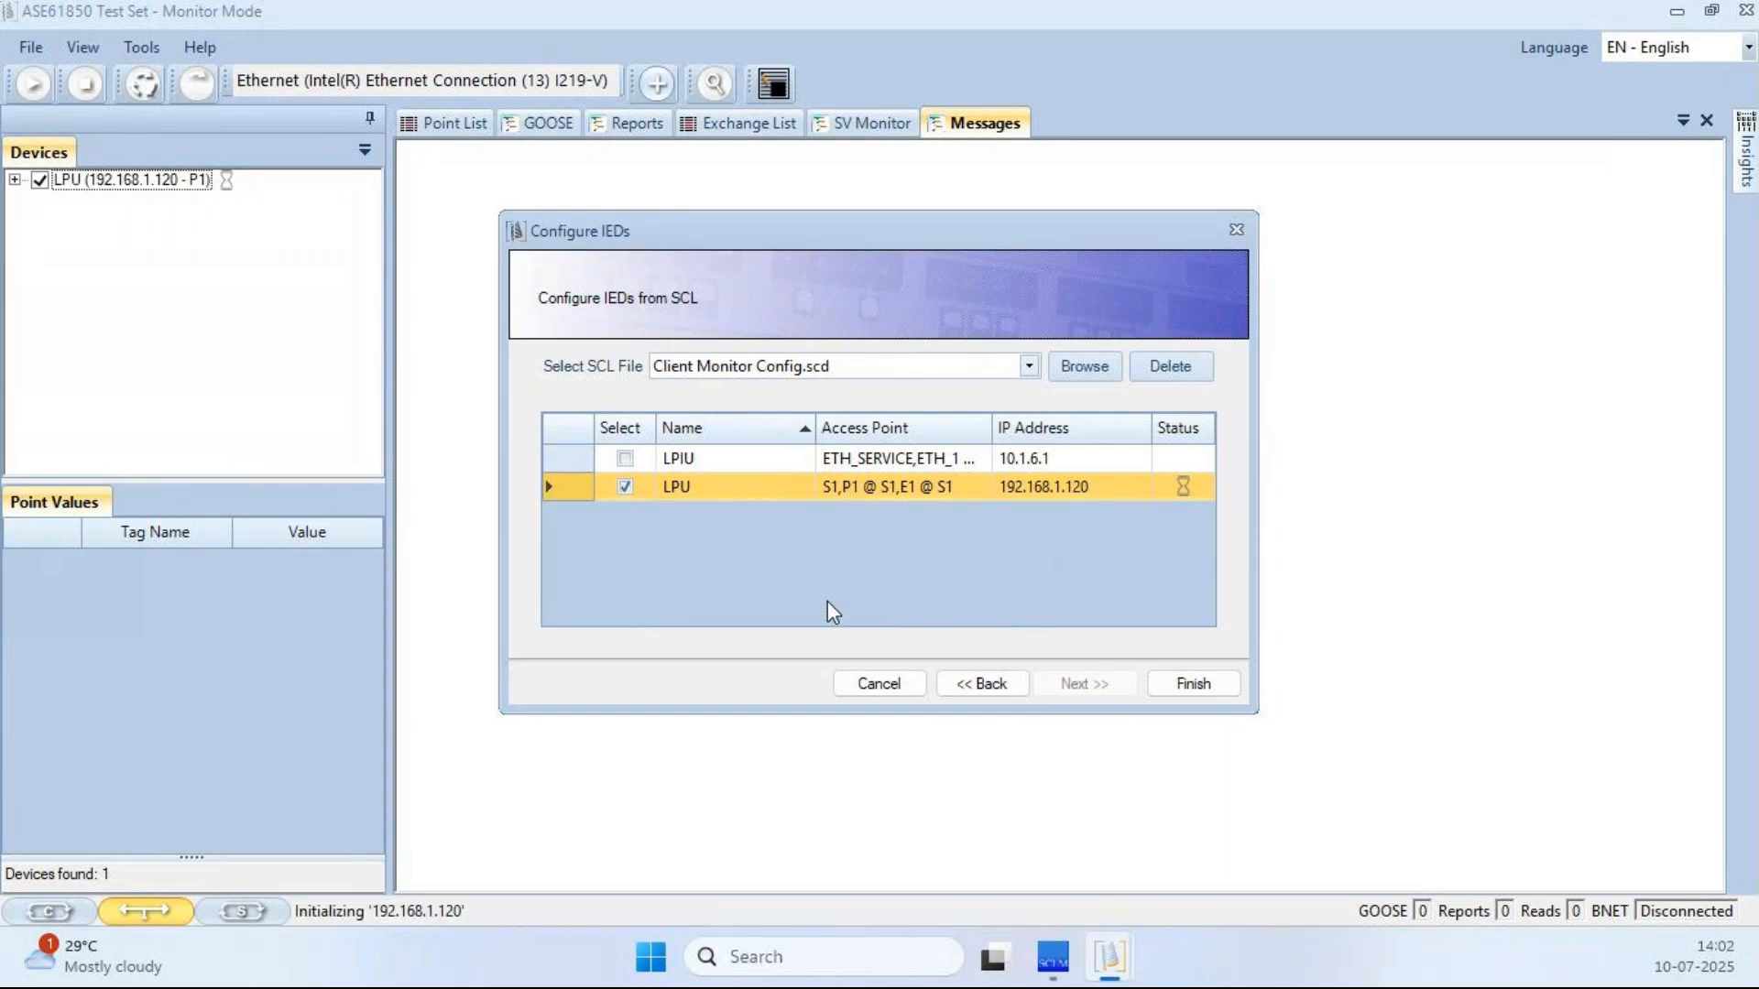
pyautogui.click(1194, 684)
pyautogui.click(15, 180)
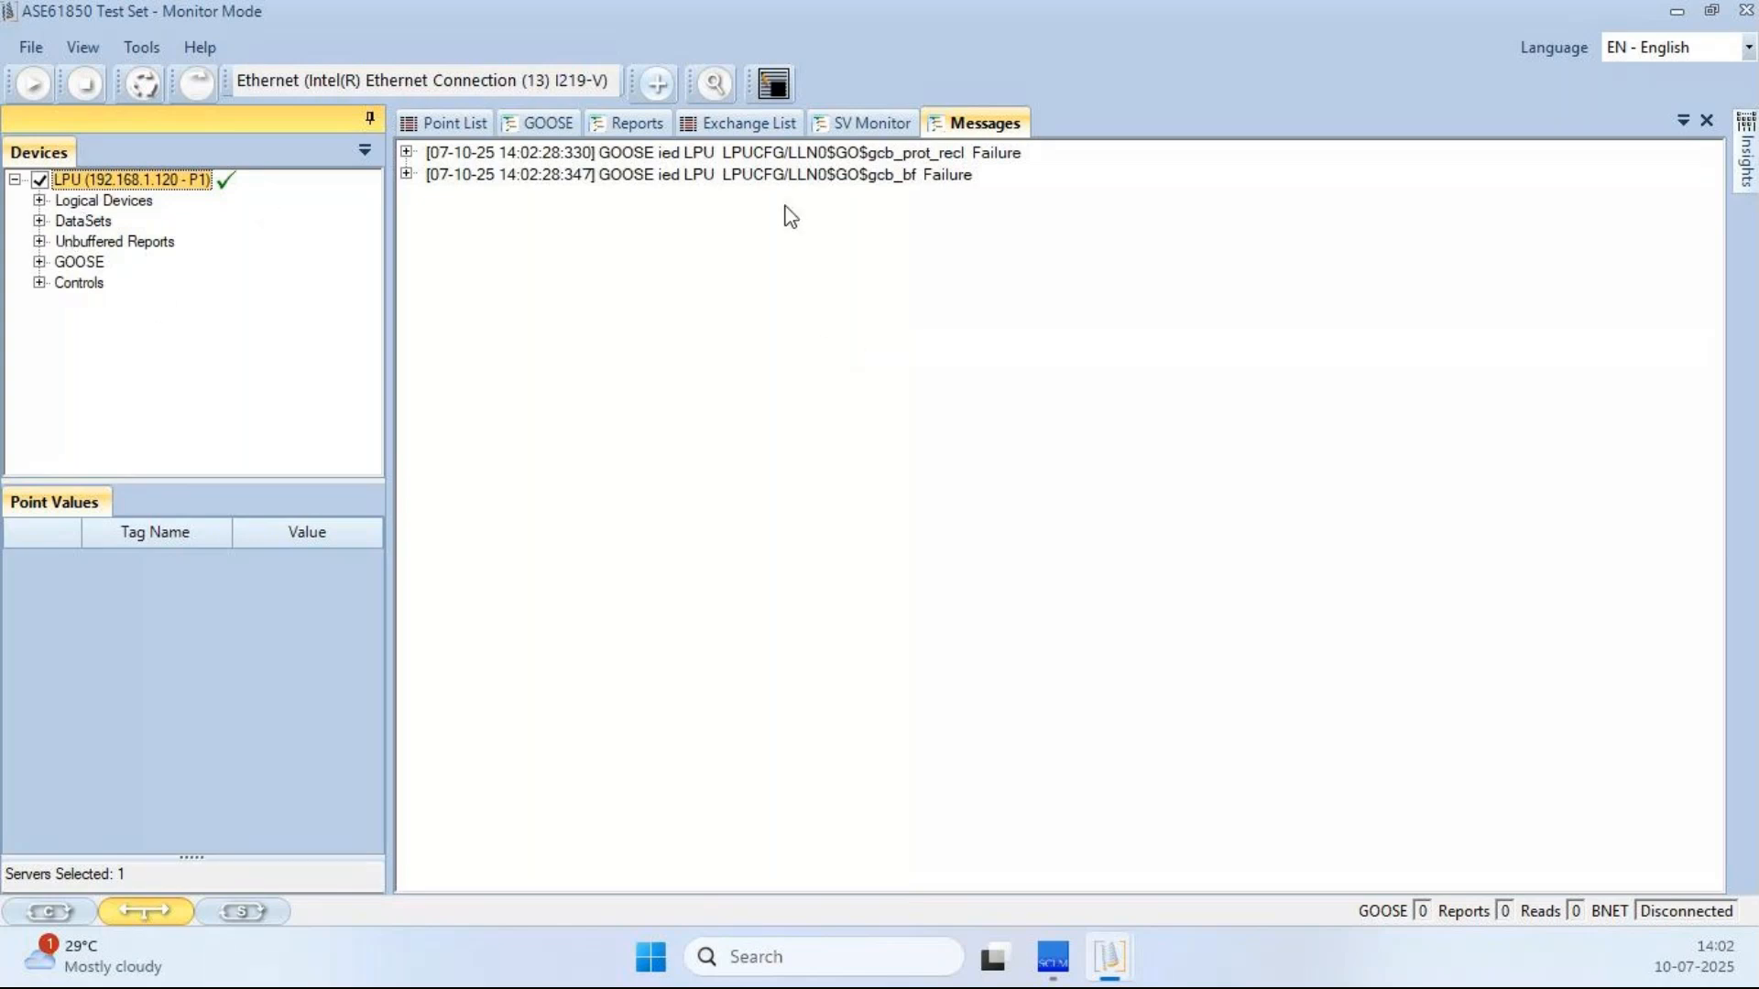
# - Examine the Datalink and GOOSE details of the captured gcb_prot_recl message, including its data failure reason
pyautogui.click(639, 154)
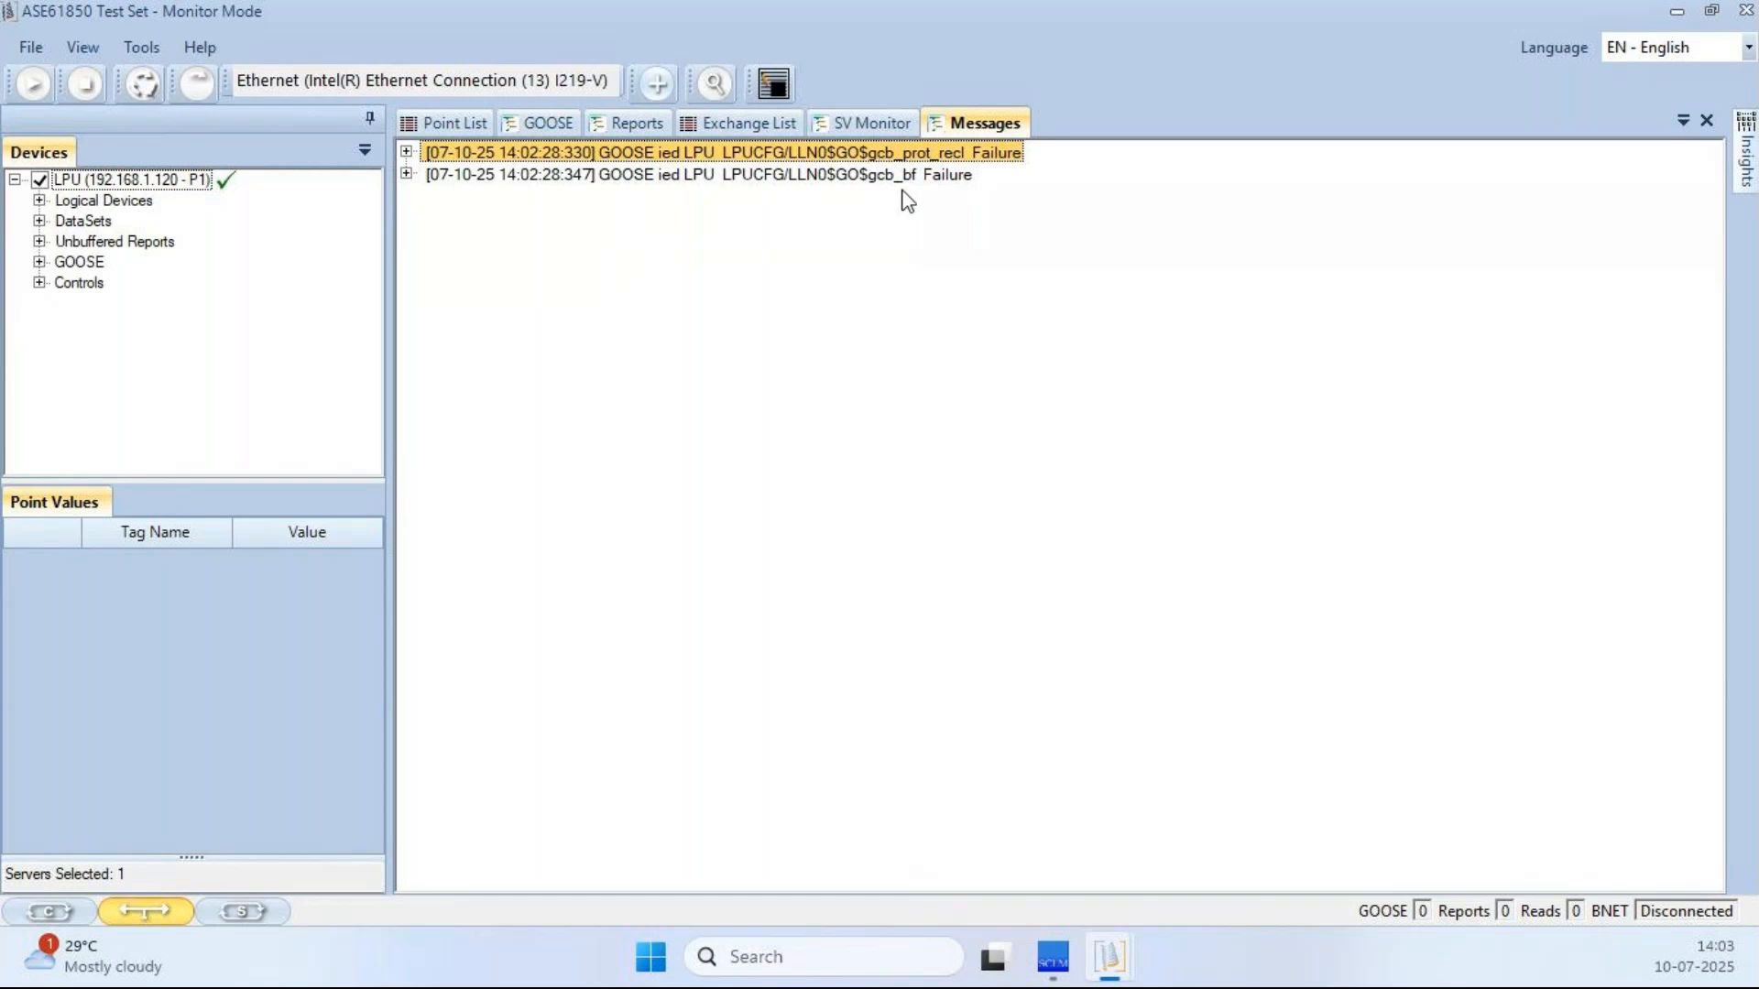
pyautogui.click(406, 153)
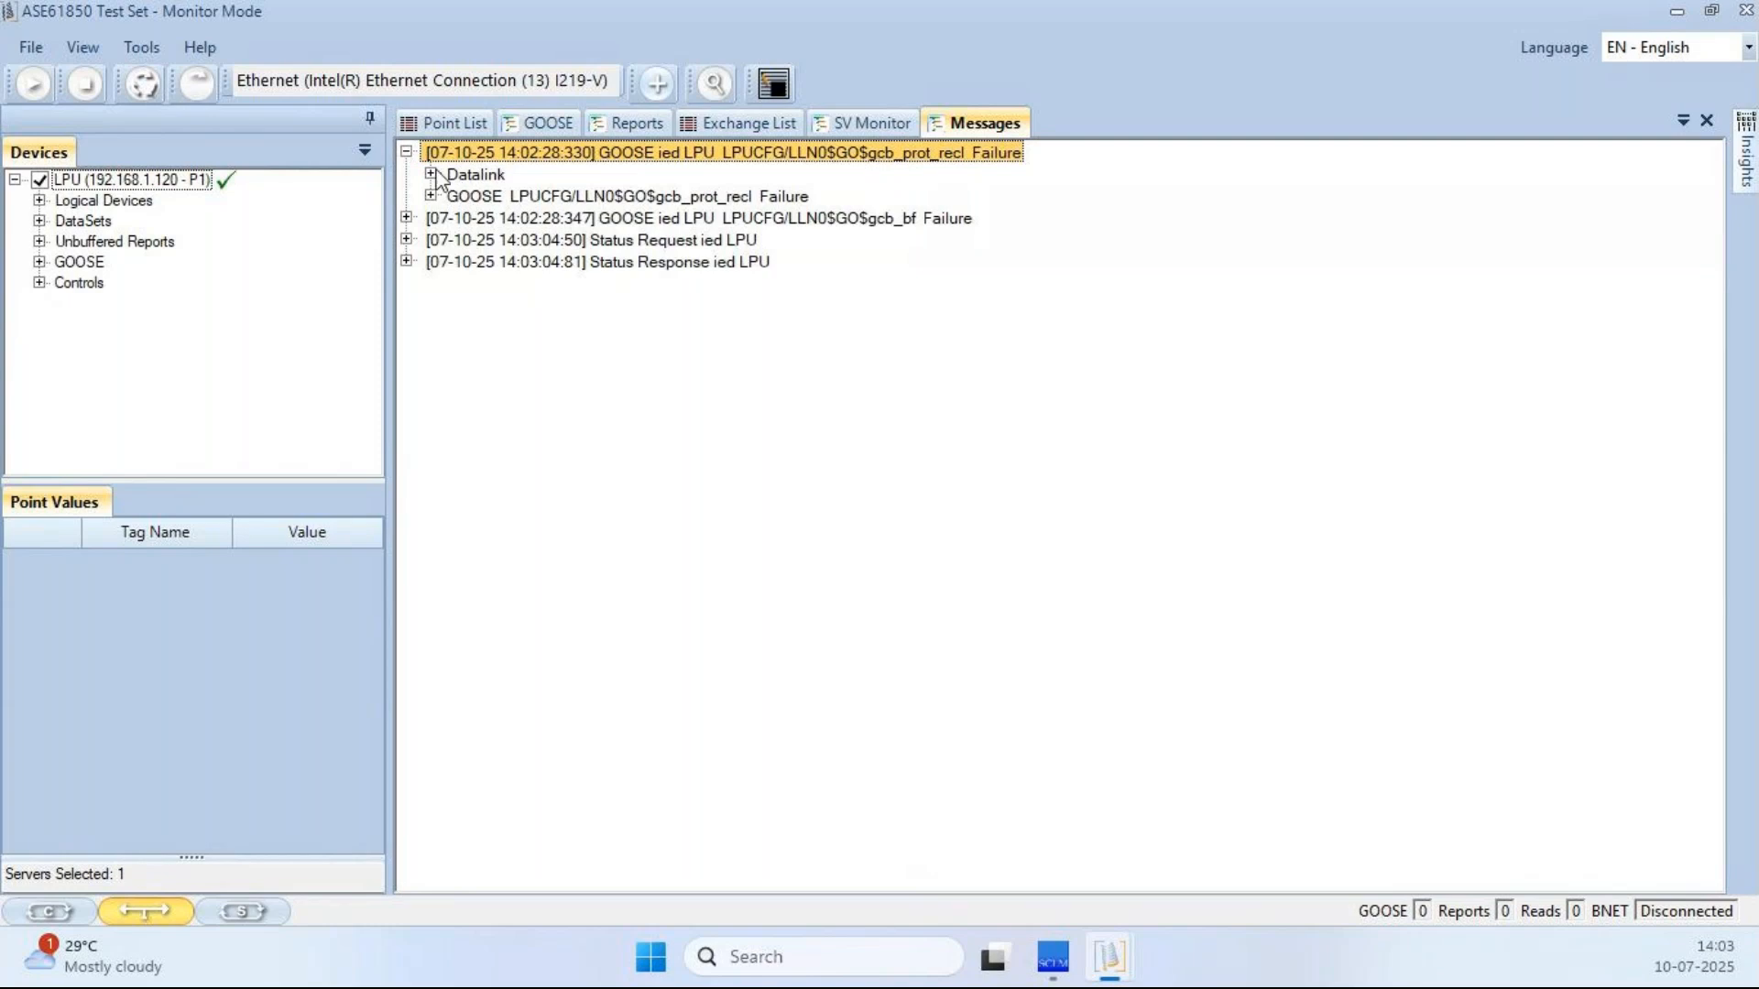
pyautogui.click(430, 174)
pyautogui.click(430, 218)
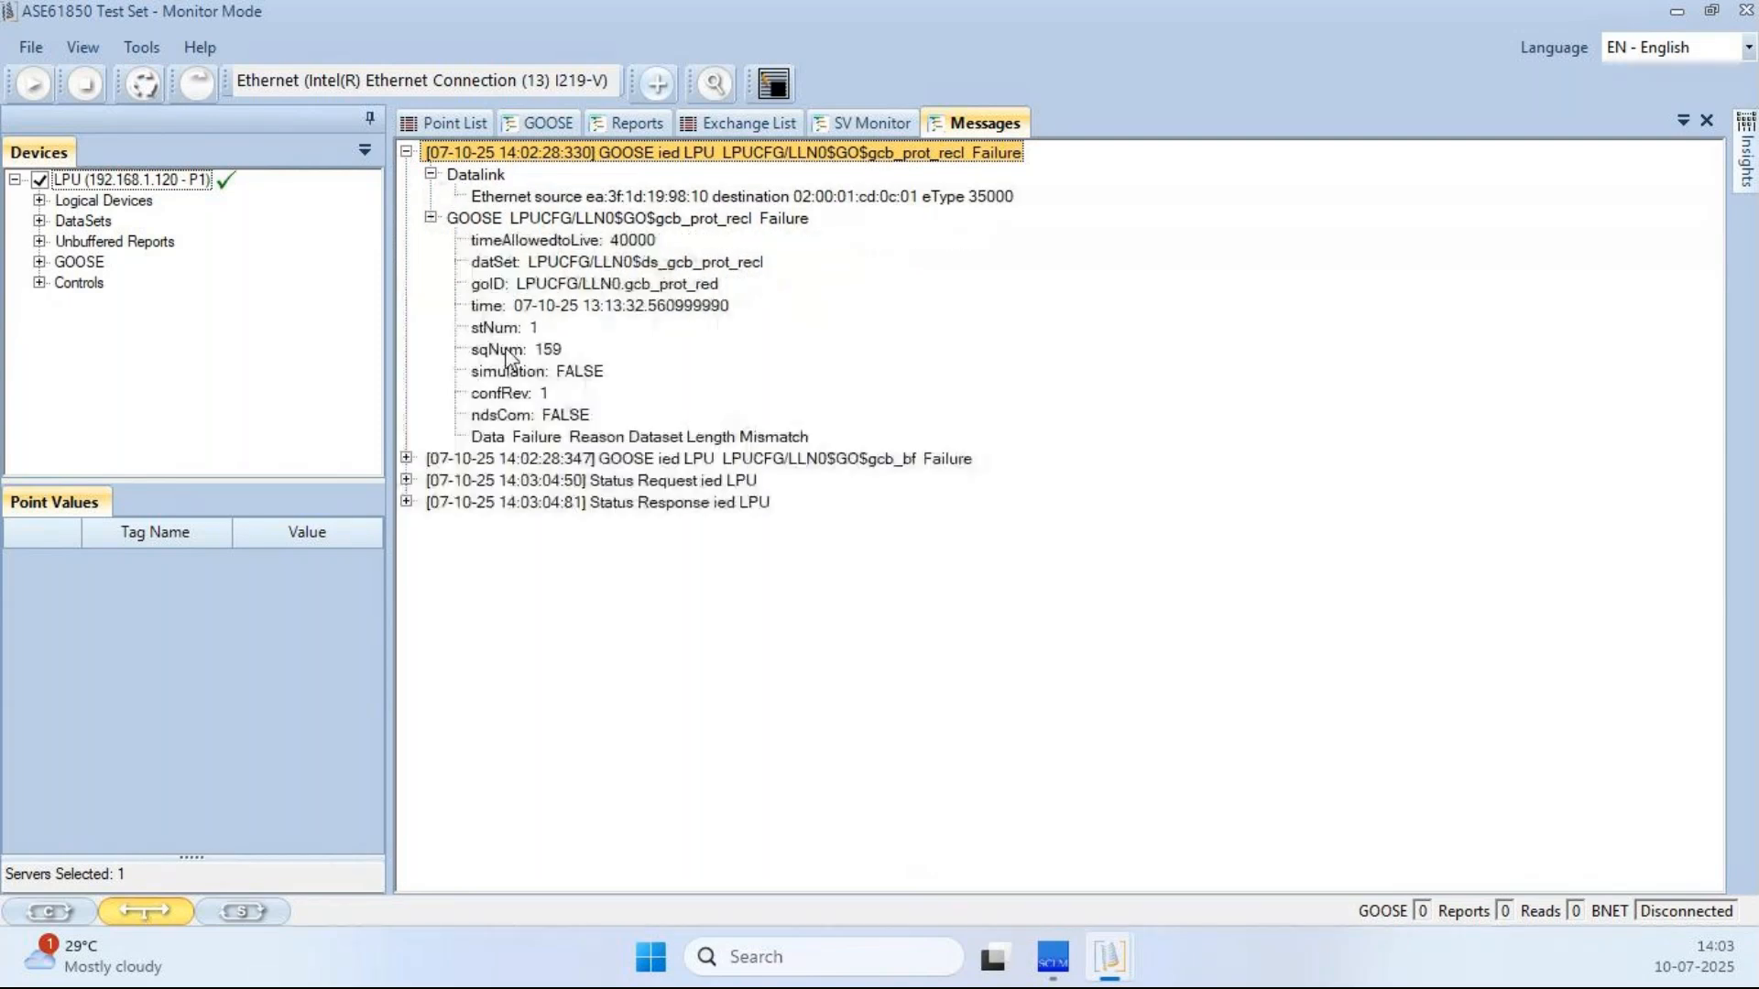
pyautogui.click(587, 437)
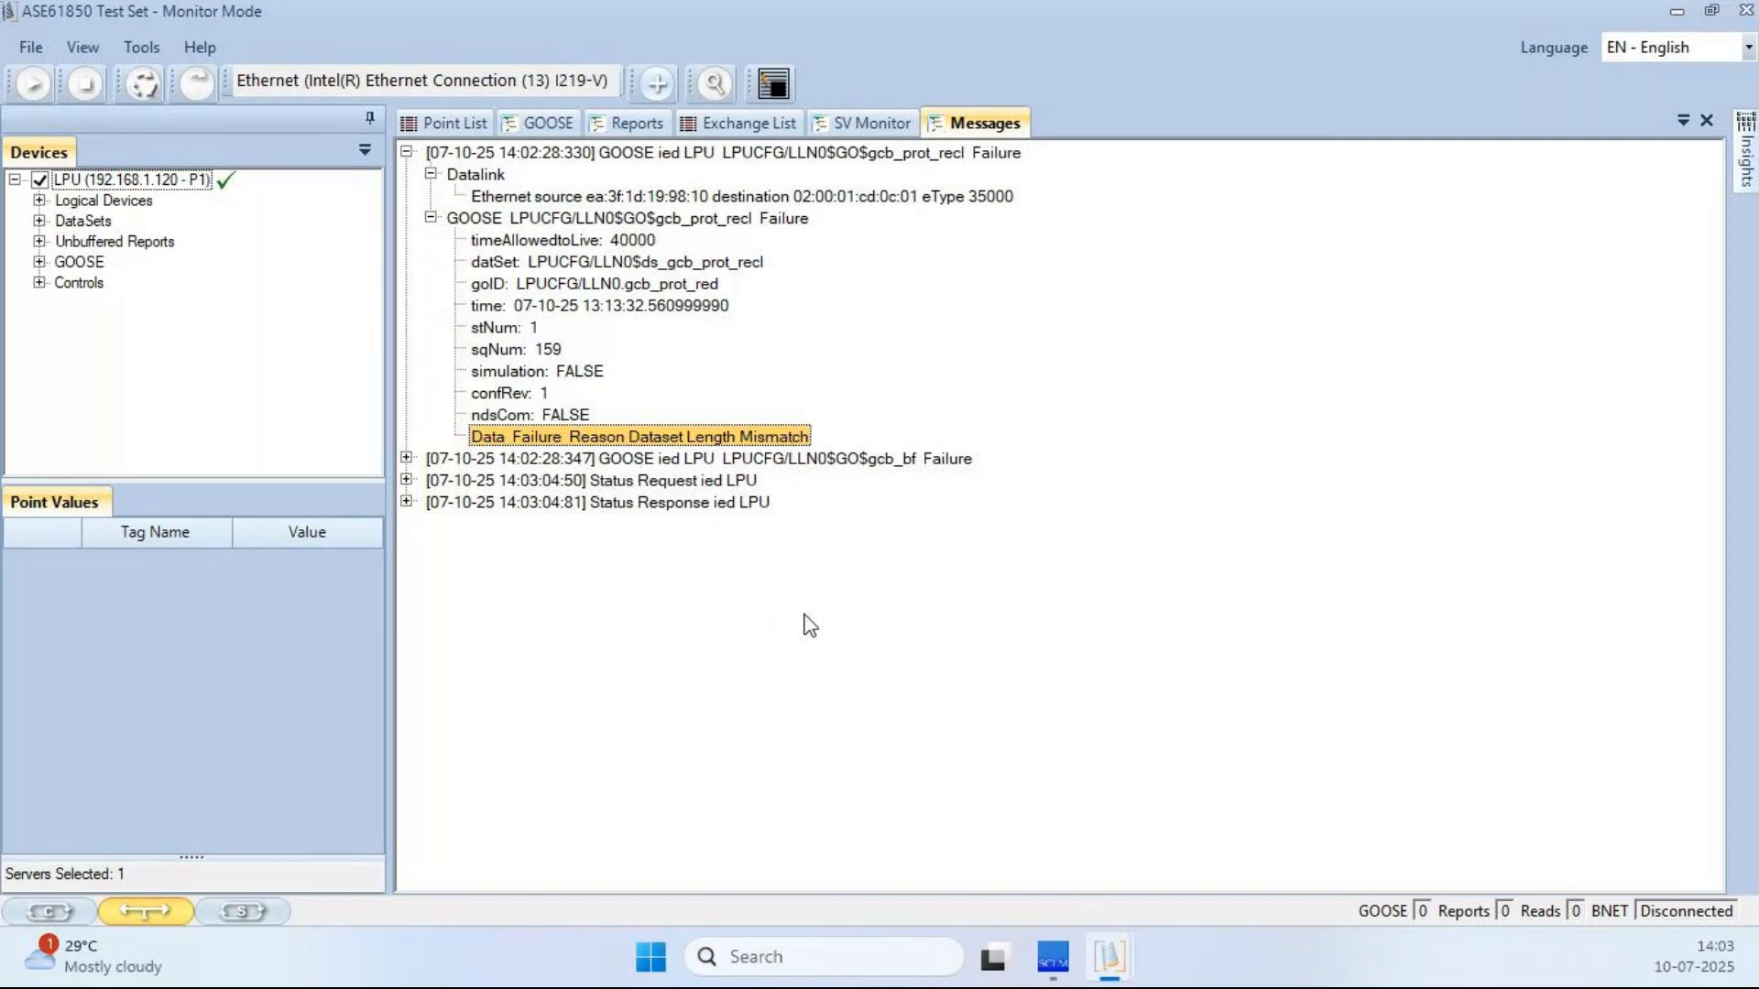
# - Examine the GOOSE details and data failure reason of the captured gcb_bf message, and preview the Client Simulation window
pyautogui.click(894, 466)
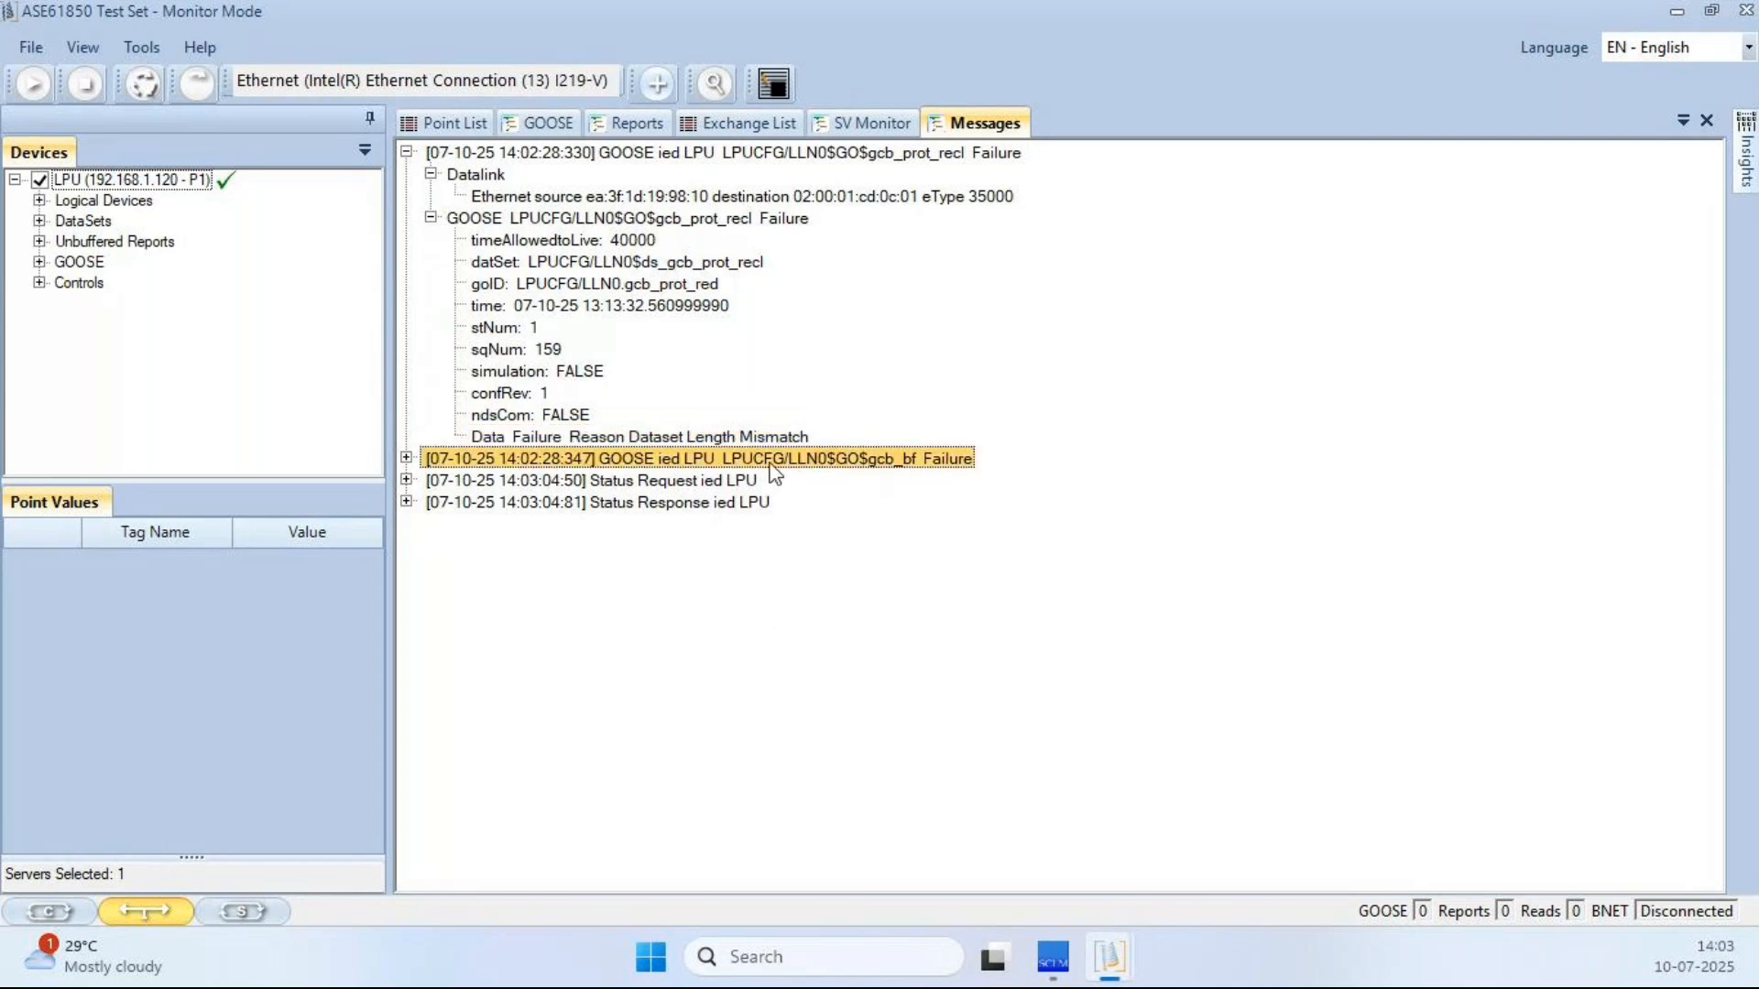
pyautogui.click(407, 459)
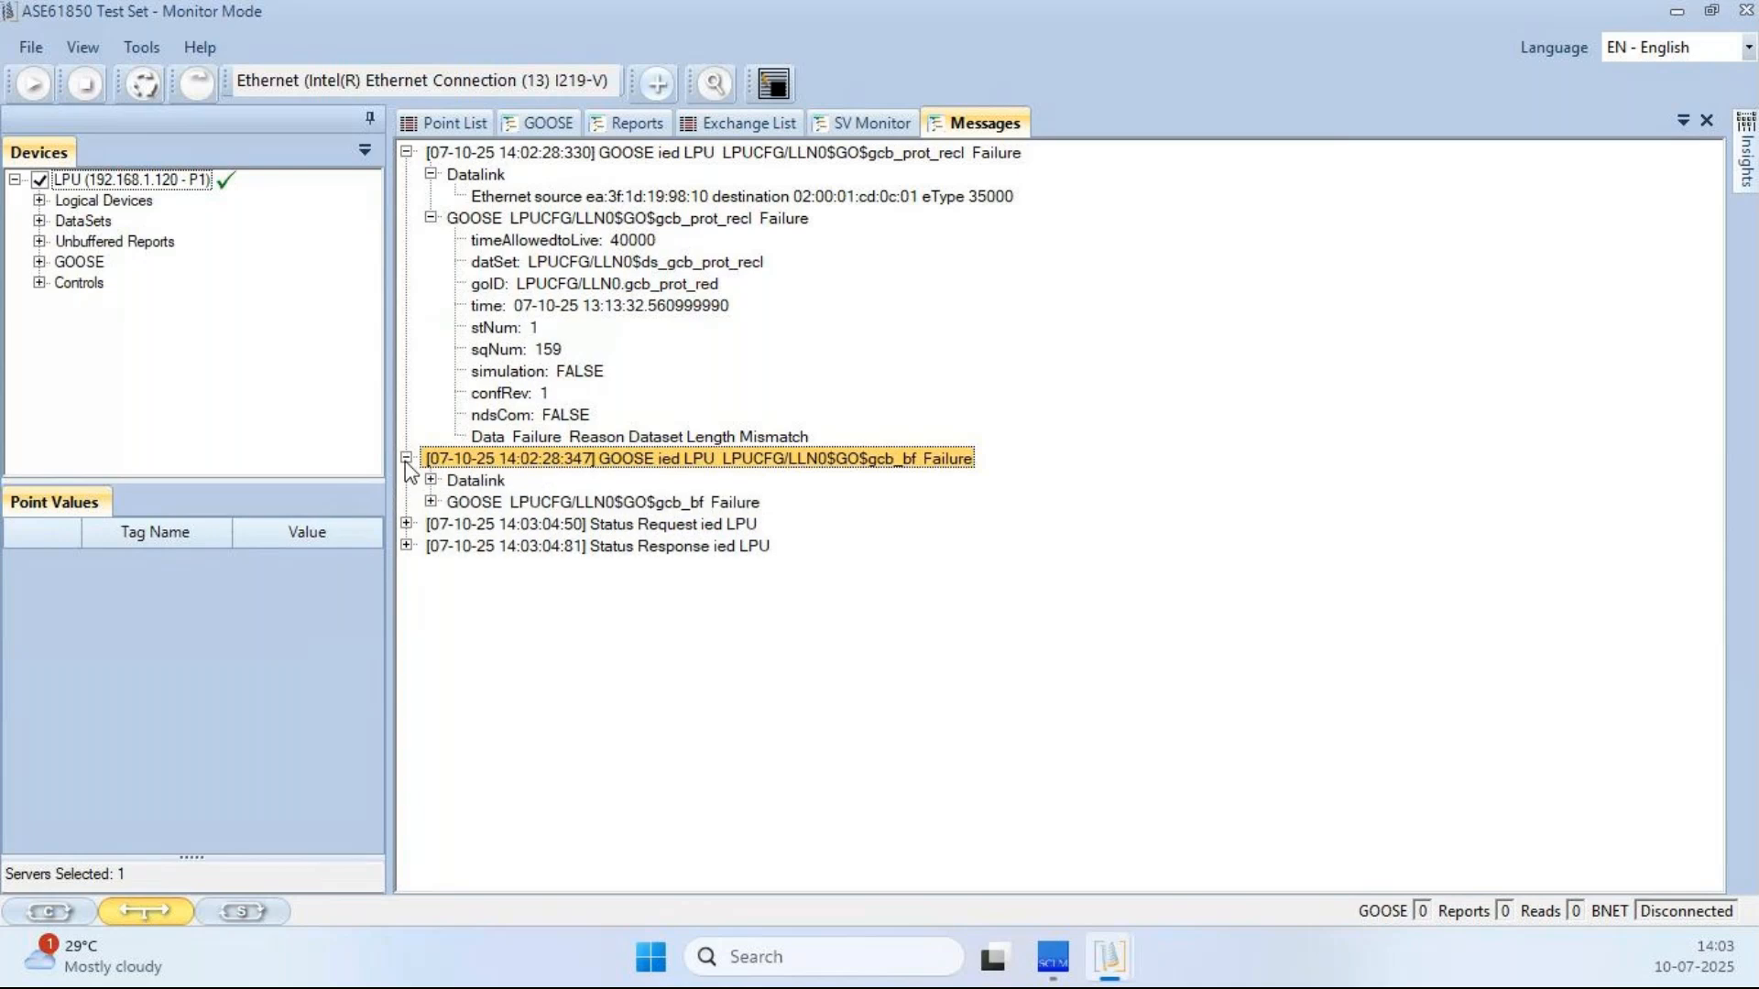
pyautogui.click(430, 502)
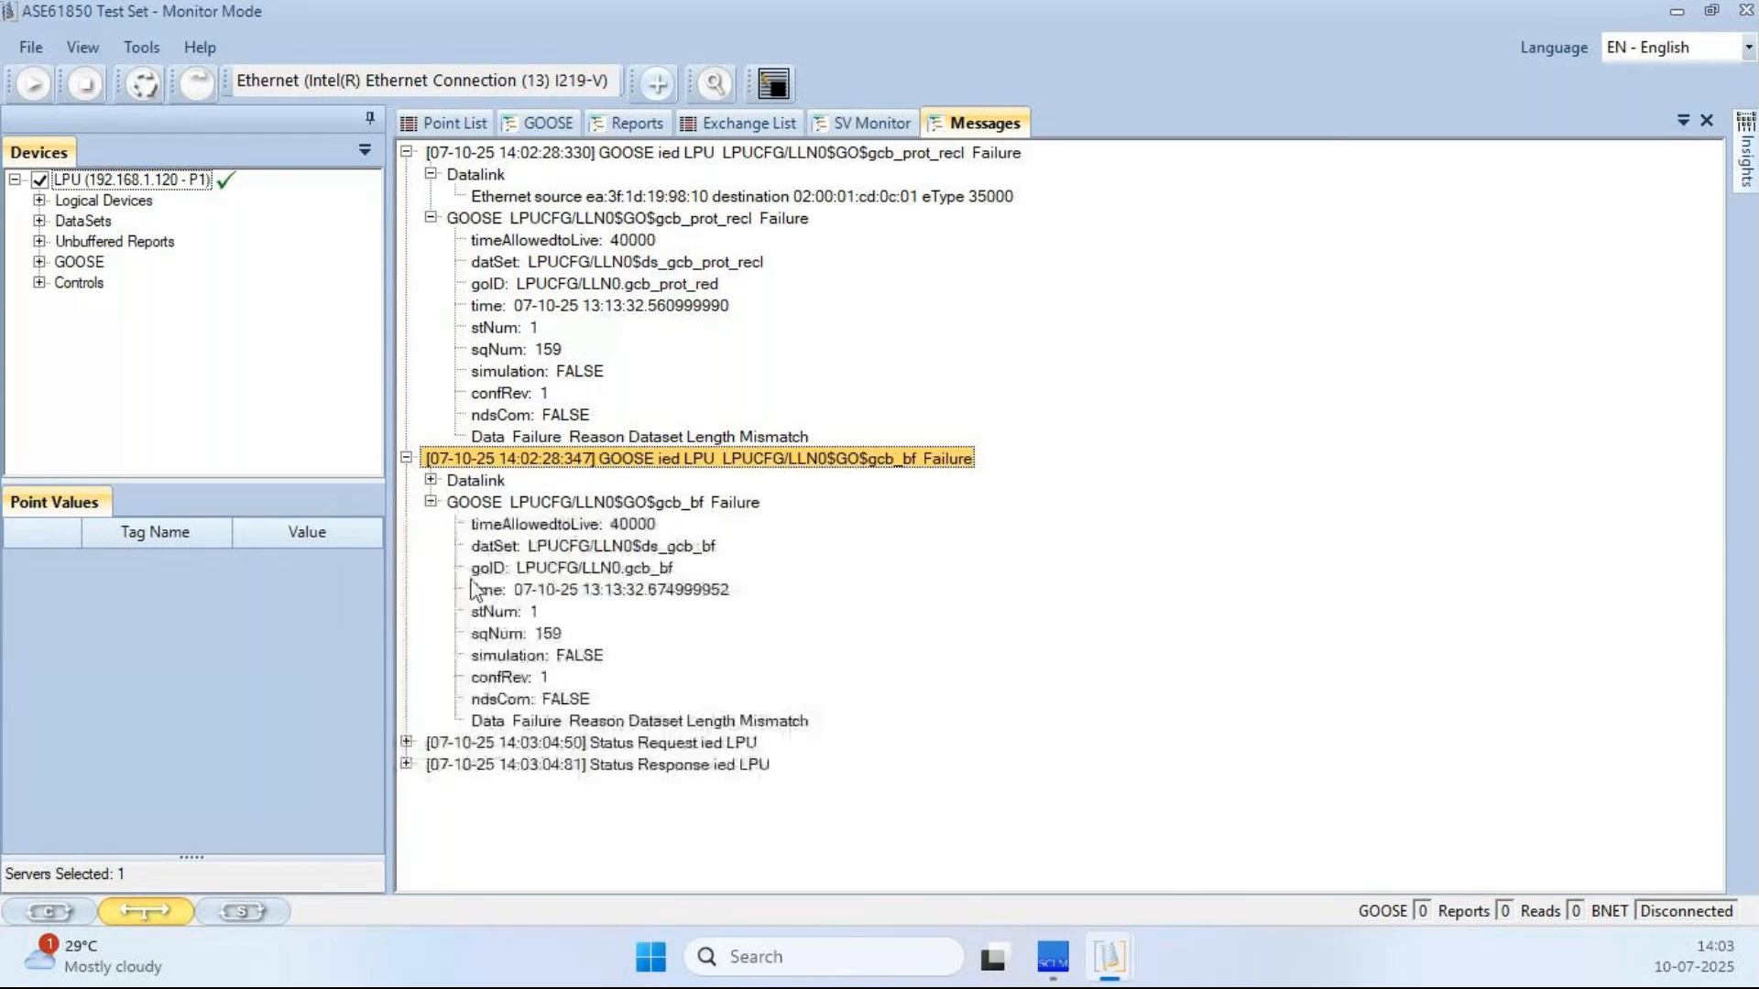
pyautogui.click(626, 725)
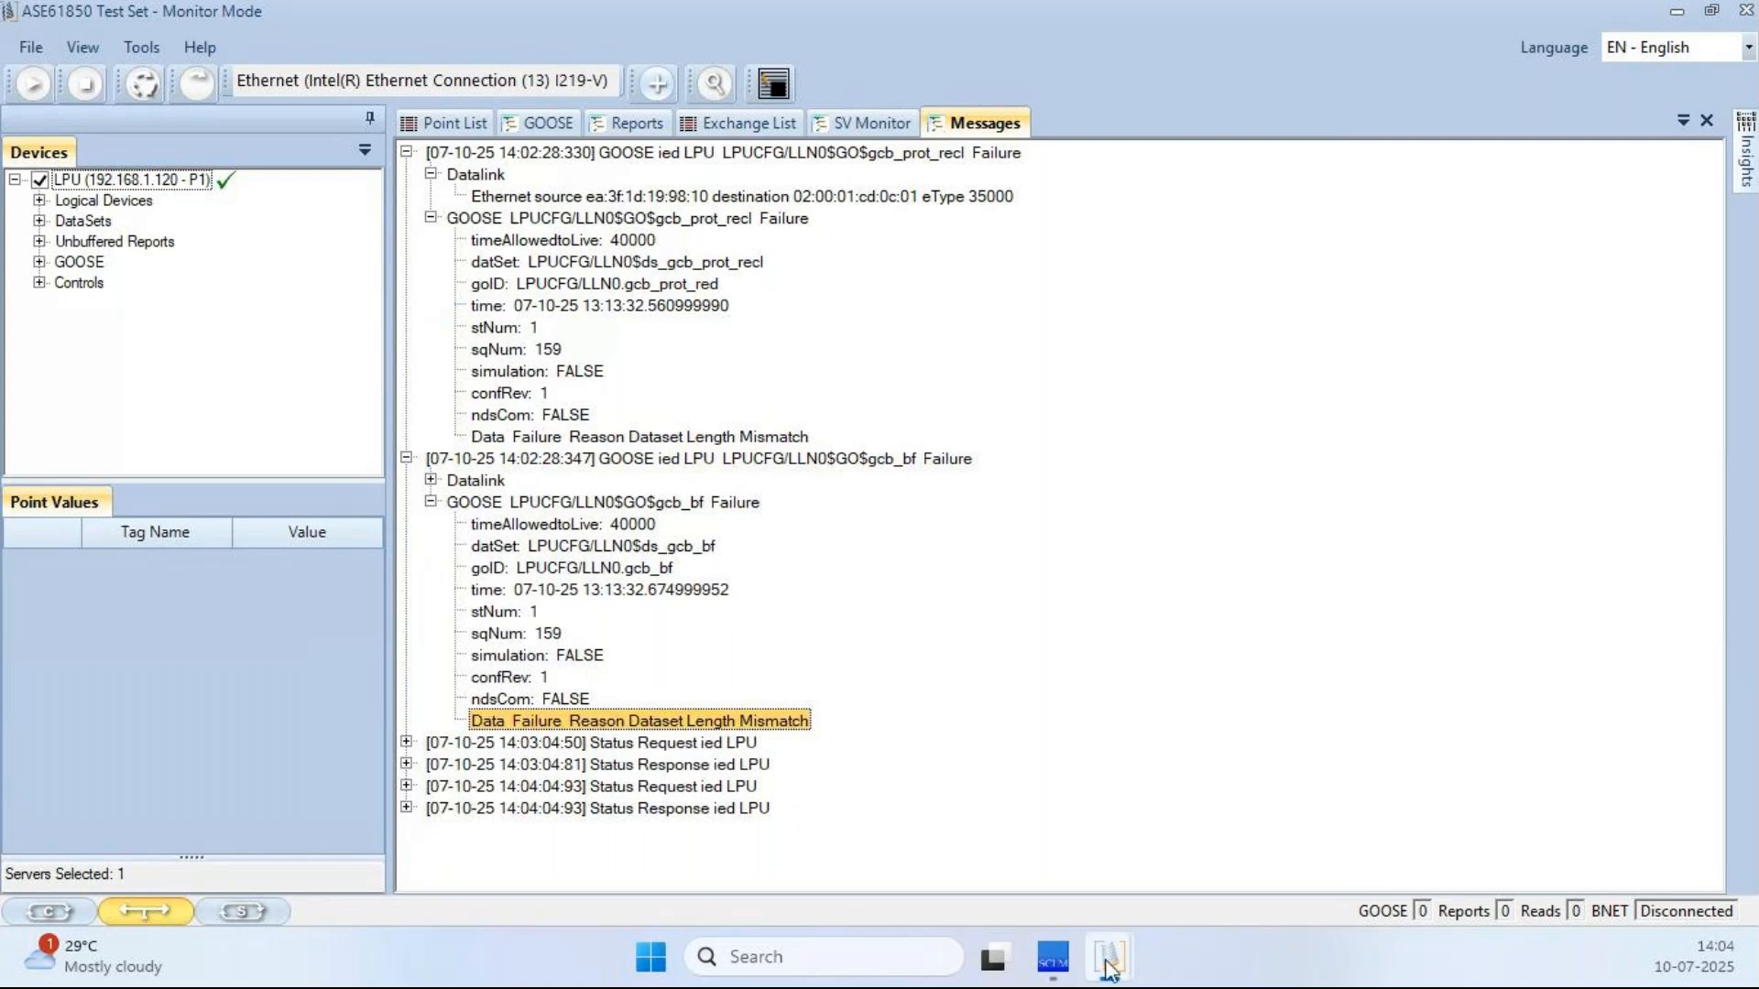
pyautogui.moveTo(1109, 964)
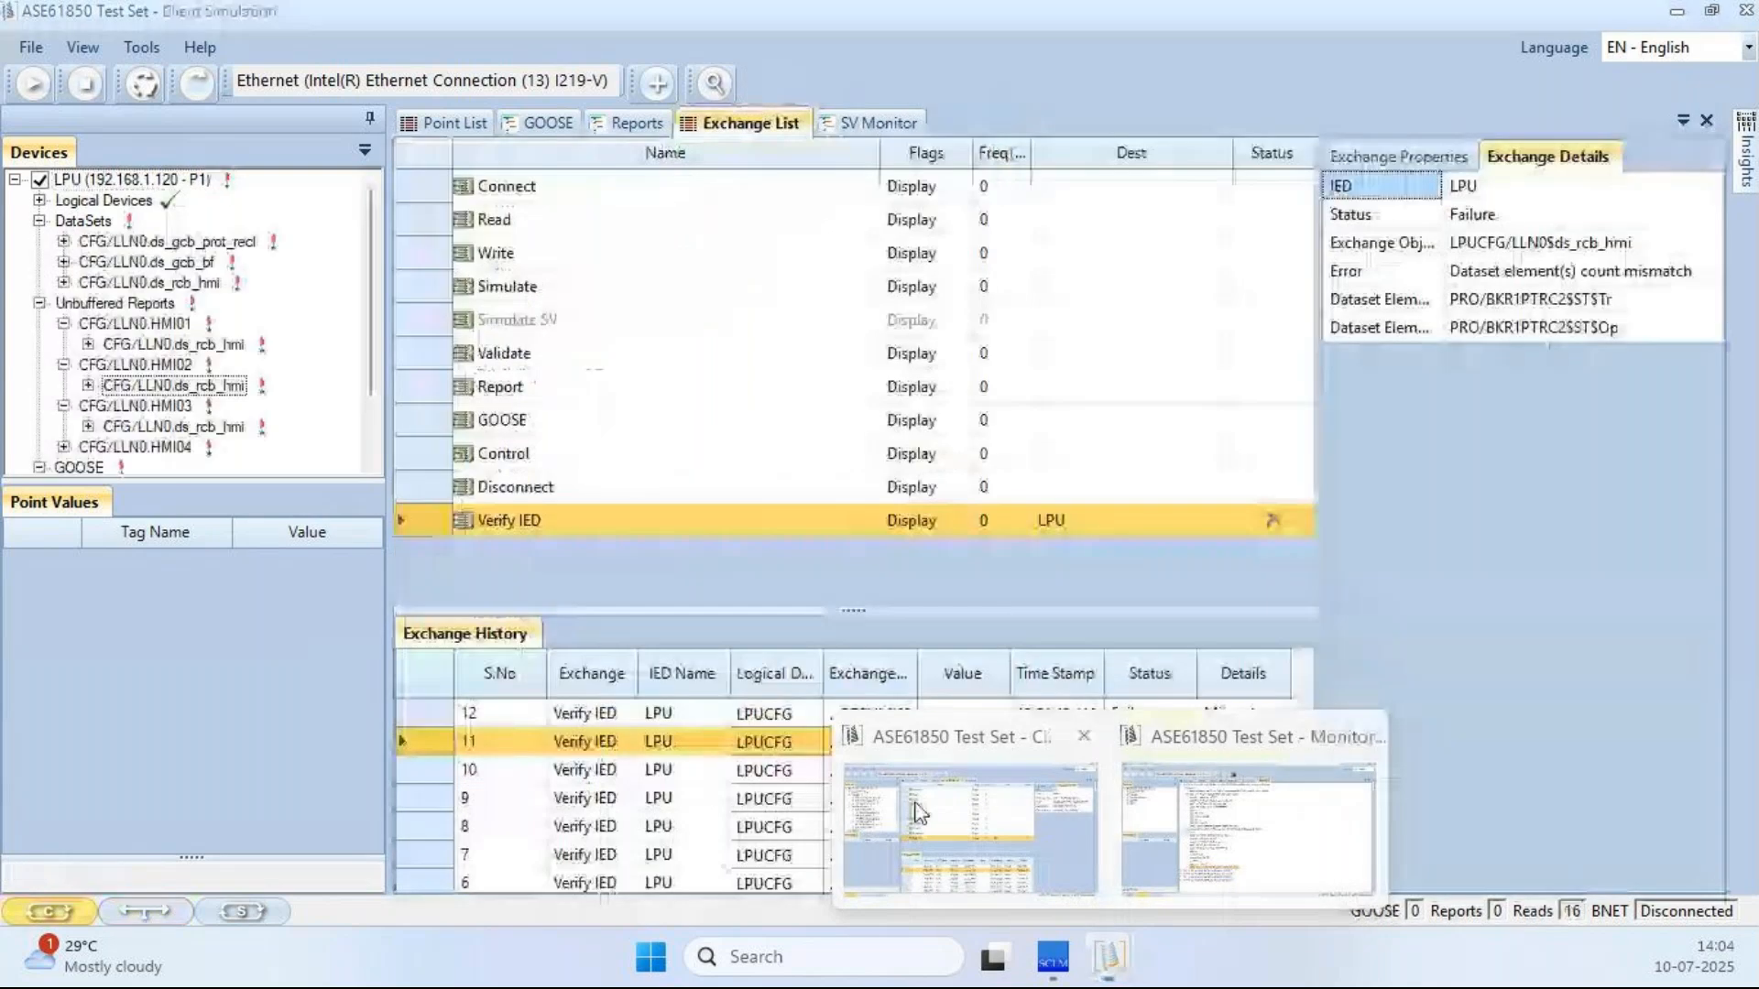
# - Switch to the Client Simulation window, enable the HMI01 unbuffered report by setting its RptEna to True, and check the received reports
pyautogui.click(971, 829)
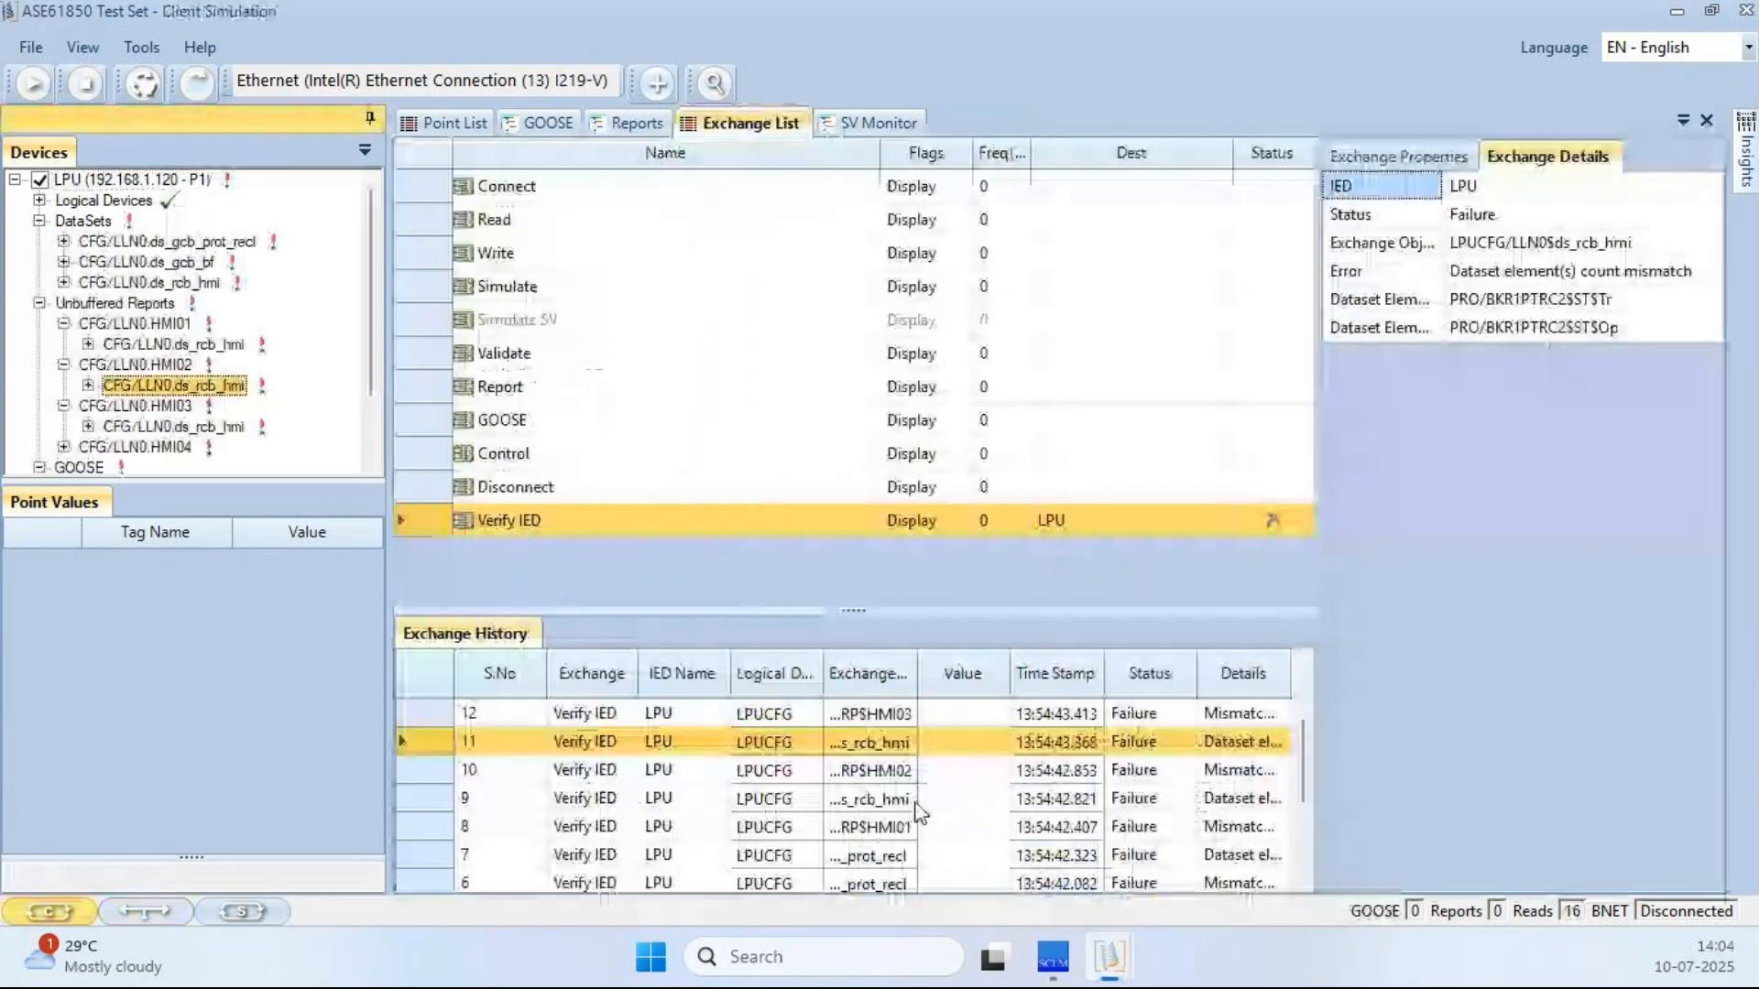
pyautogui.click(143, 328)
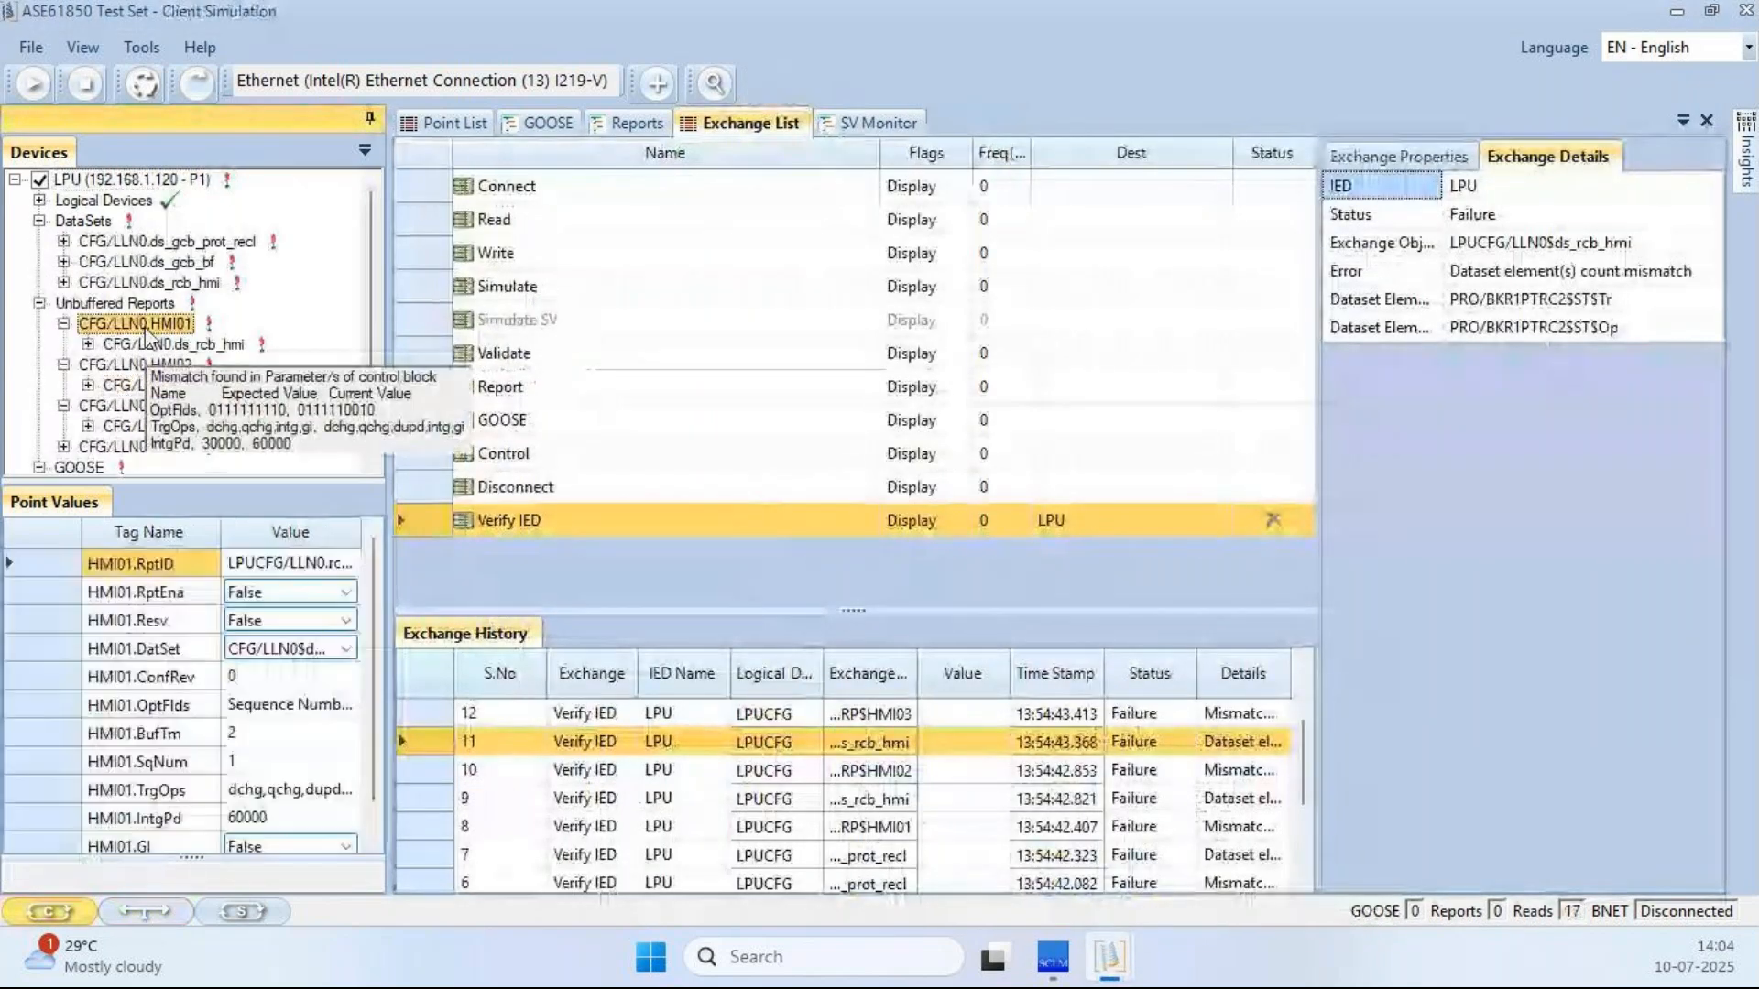
pyautogui.click(348, 594)
pyautogui.click(349, 594)
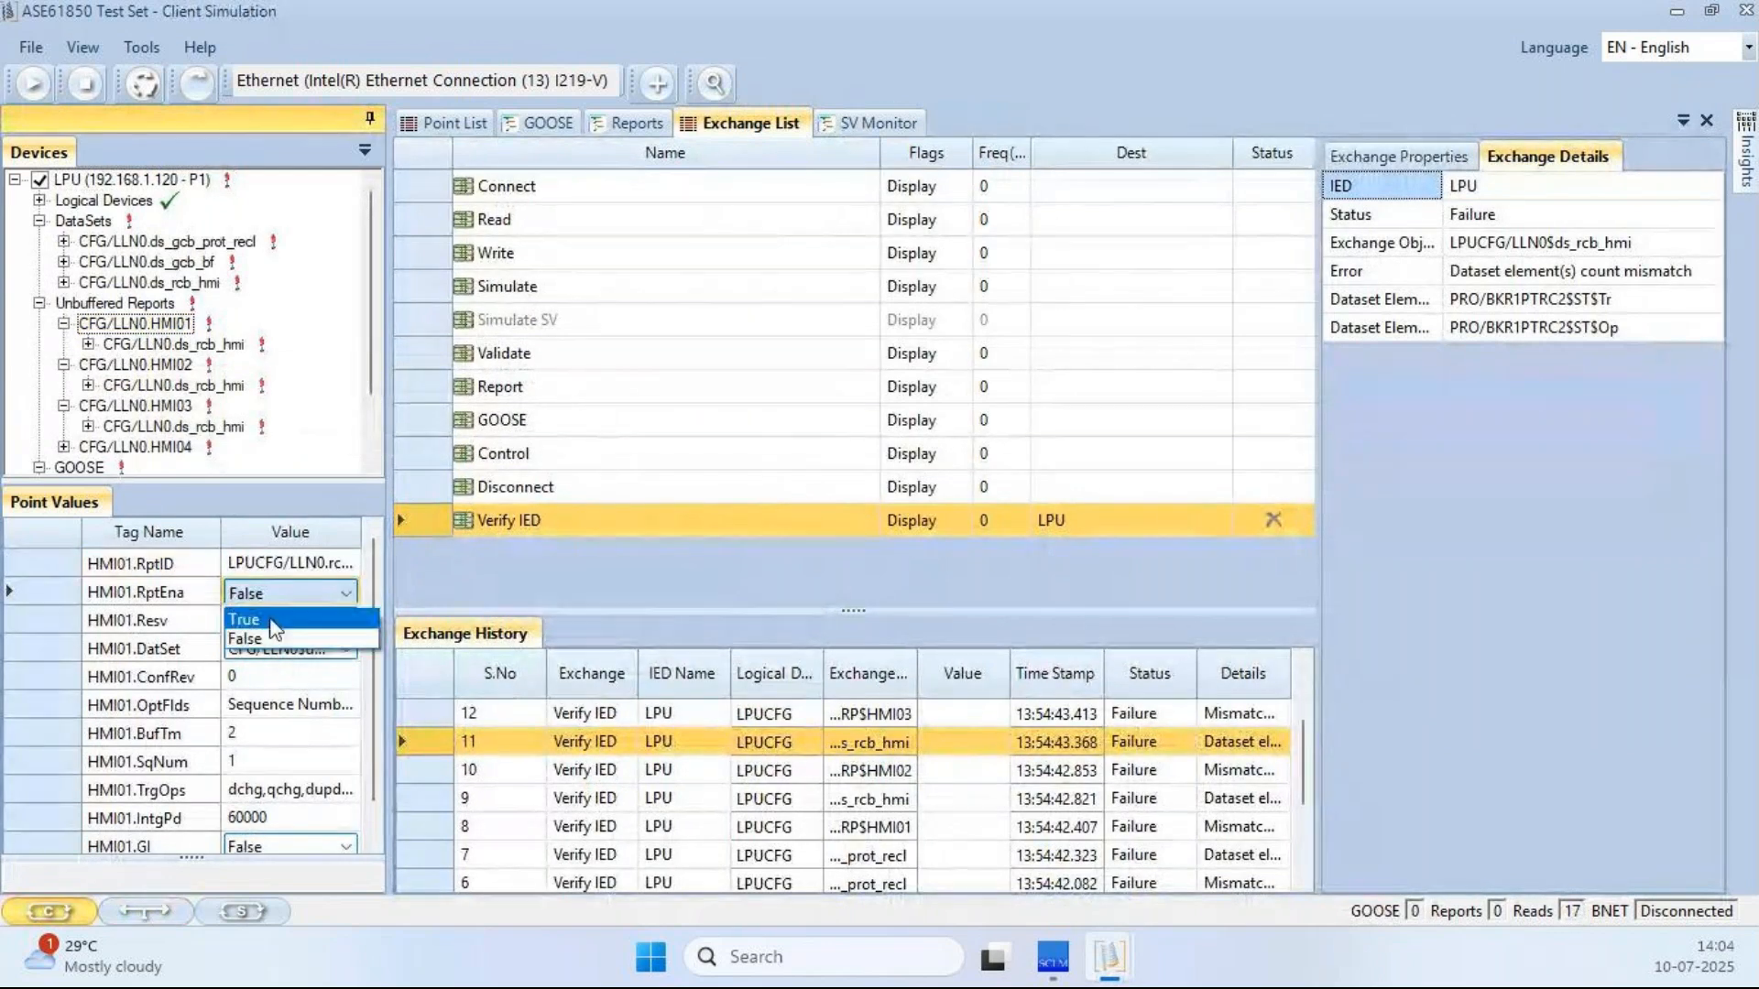
pyautogui.click(242, 619)
pyautogui.click(182, 599)
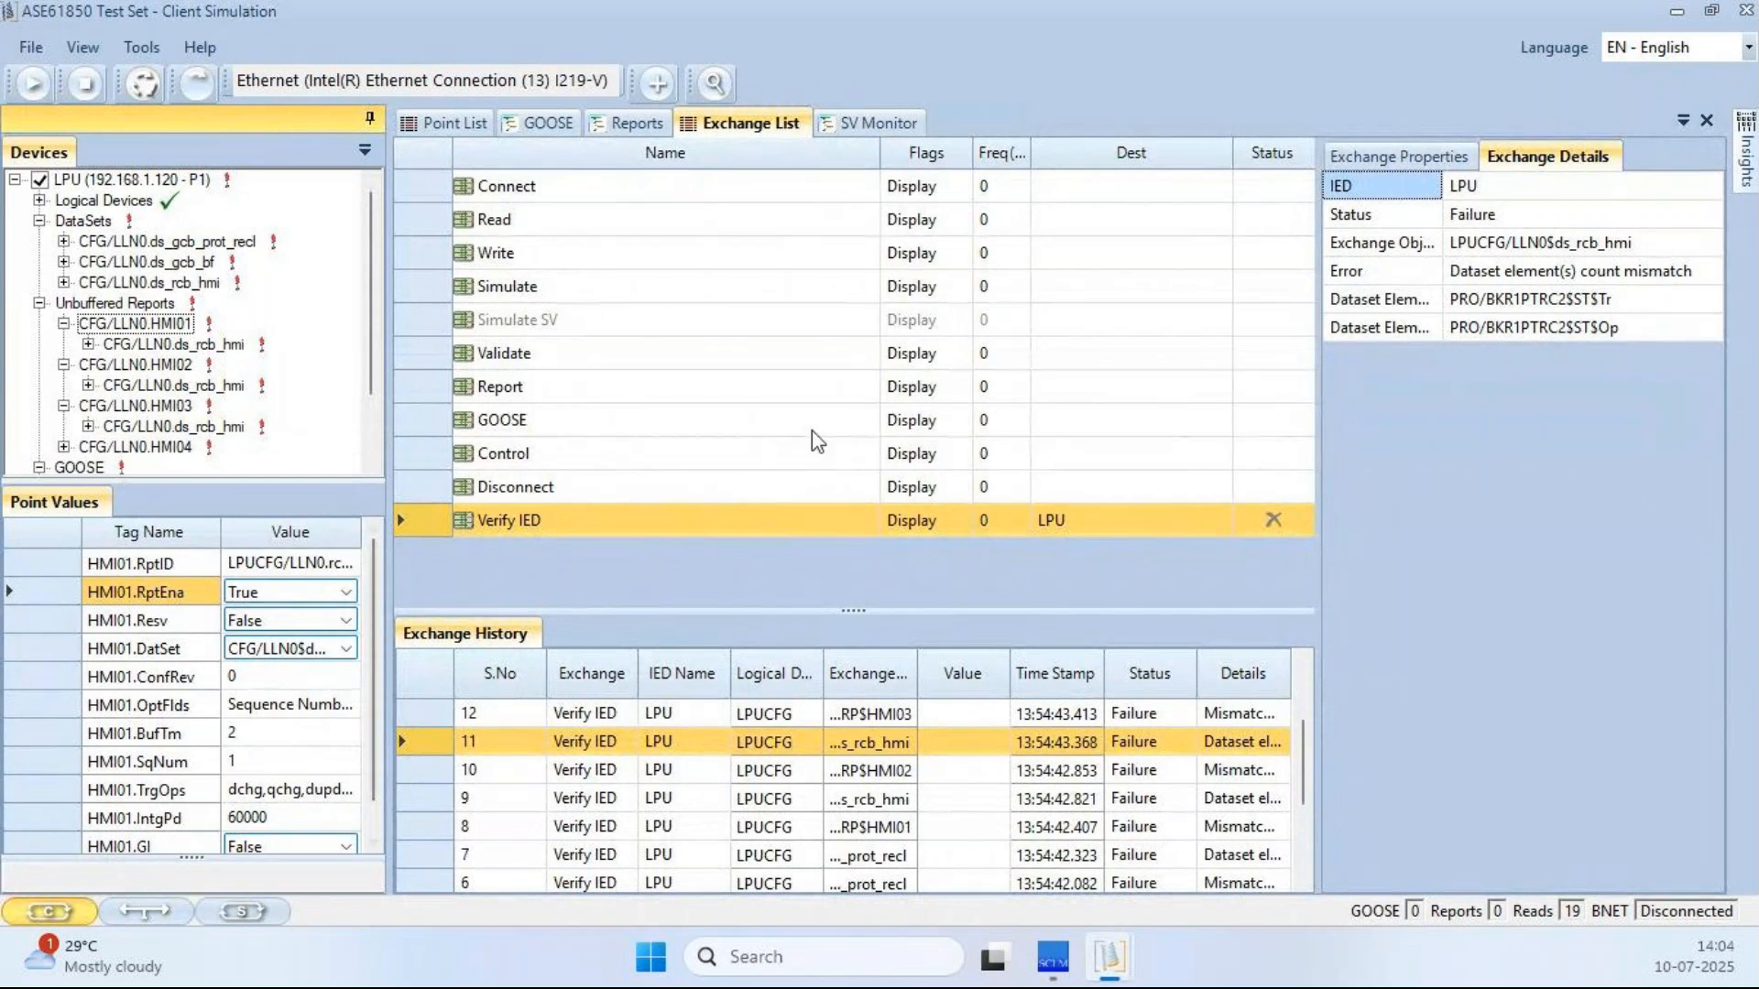
pyautogui.click(632, 122)
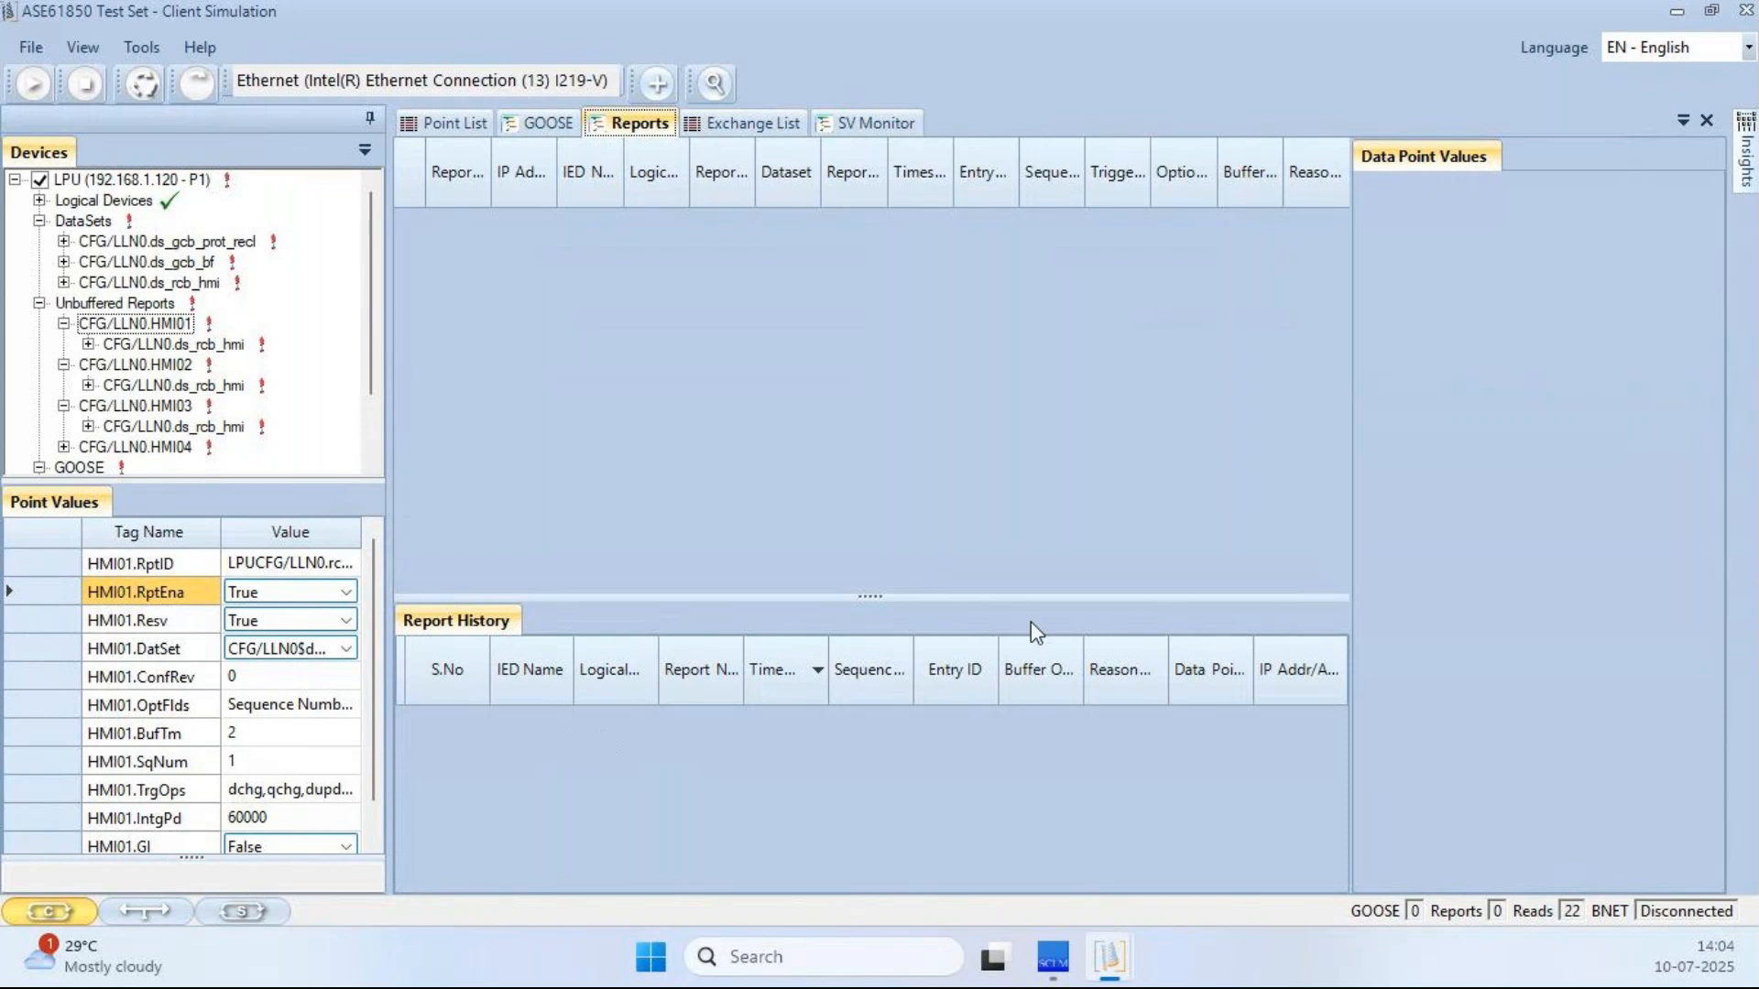
# - Return to the Monitor Mode window and examine the captured HMI01 report's Datalink, Transport and Report details, including its data failure reason
pyautogui.moveTo(1108, 958)
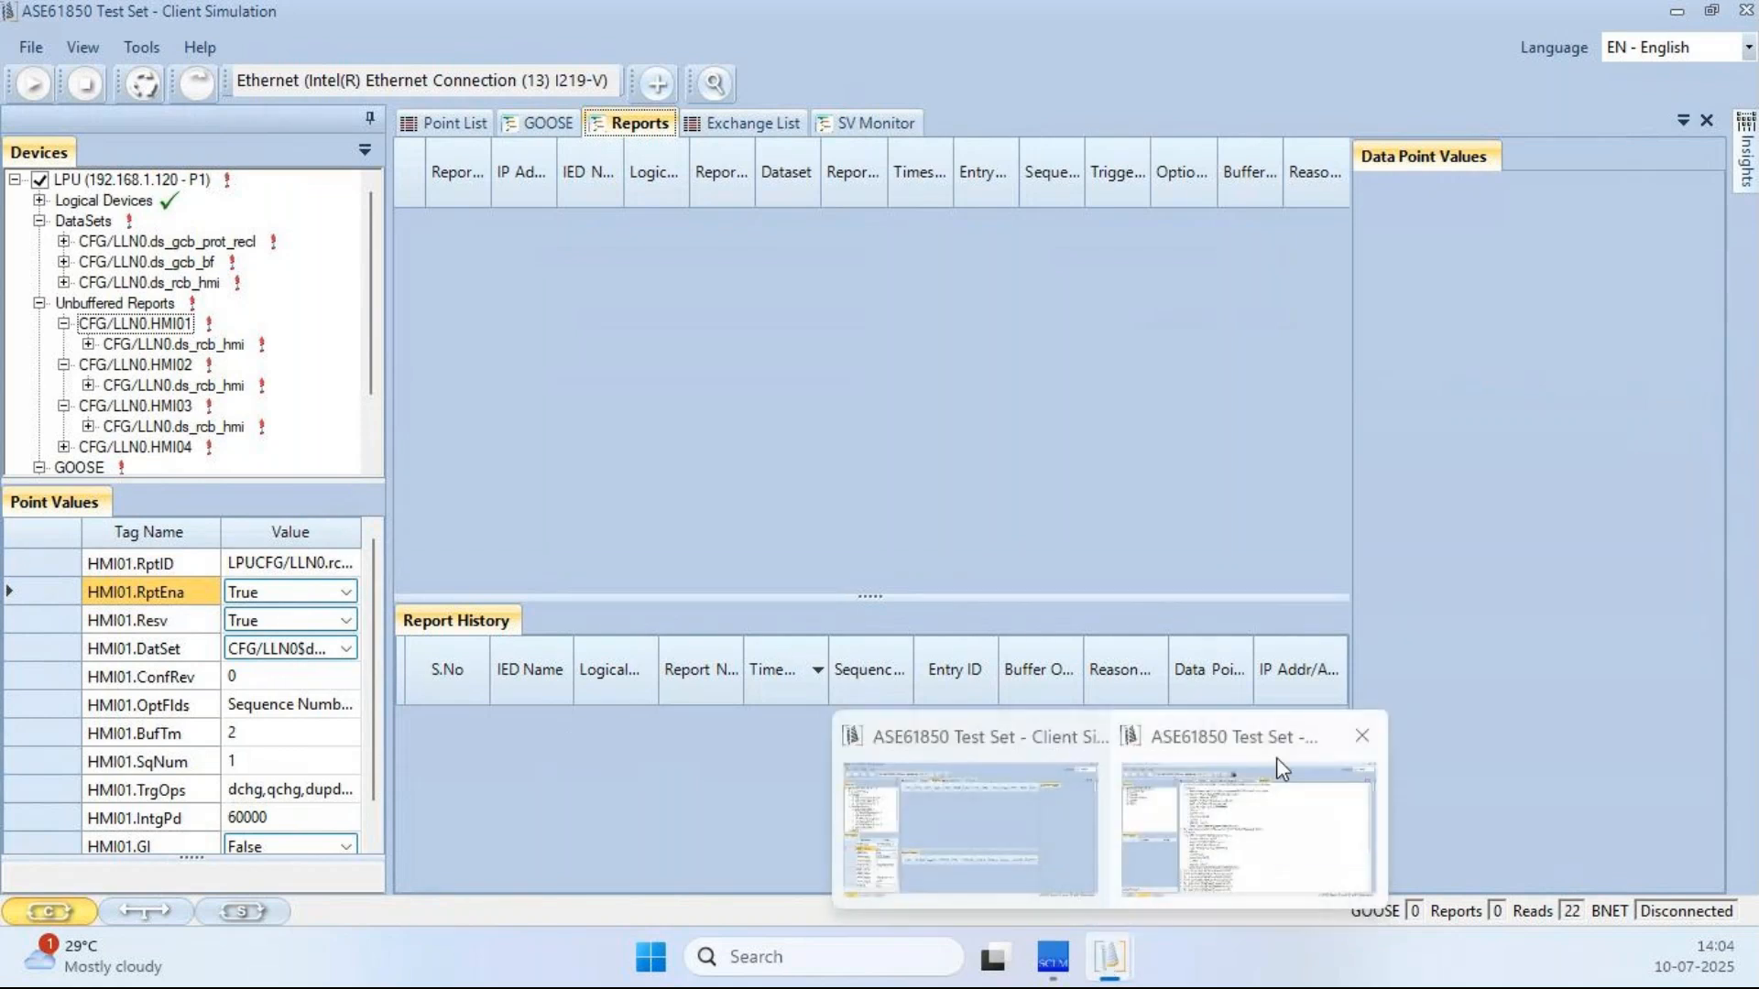
pyautogui.click(1286, 812)
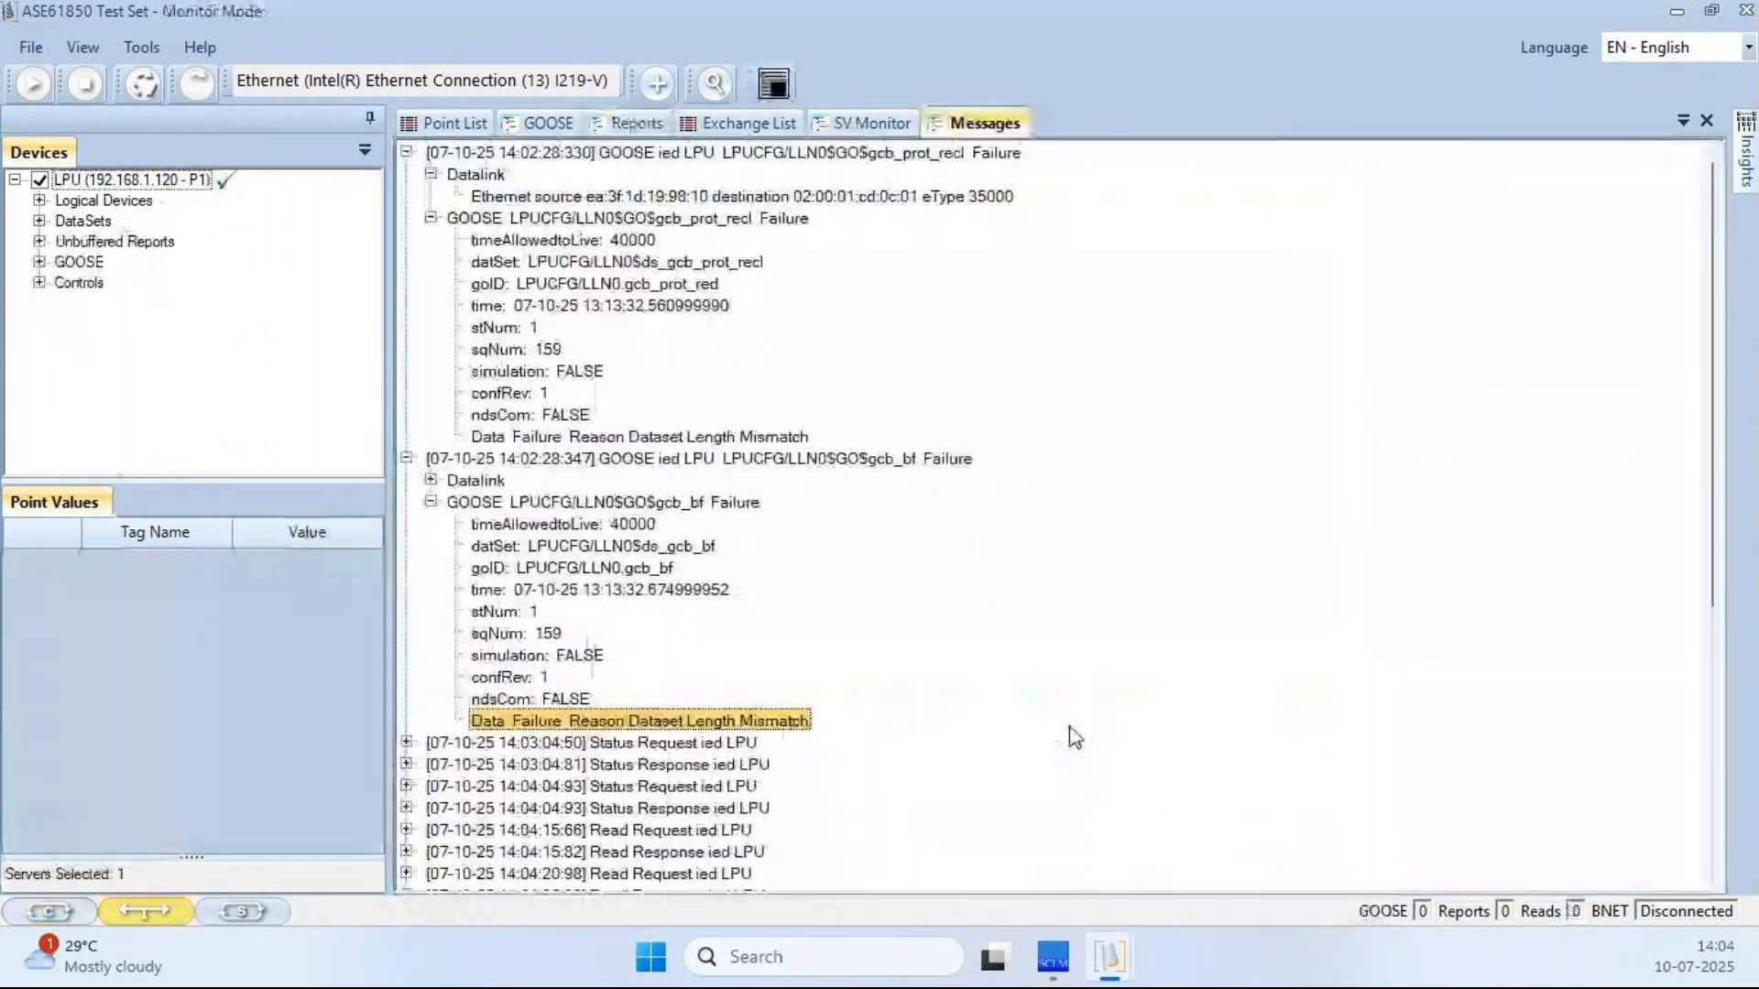
pyautogui.scroll(-7, 886, 651)
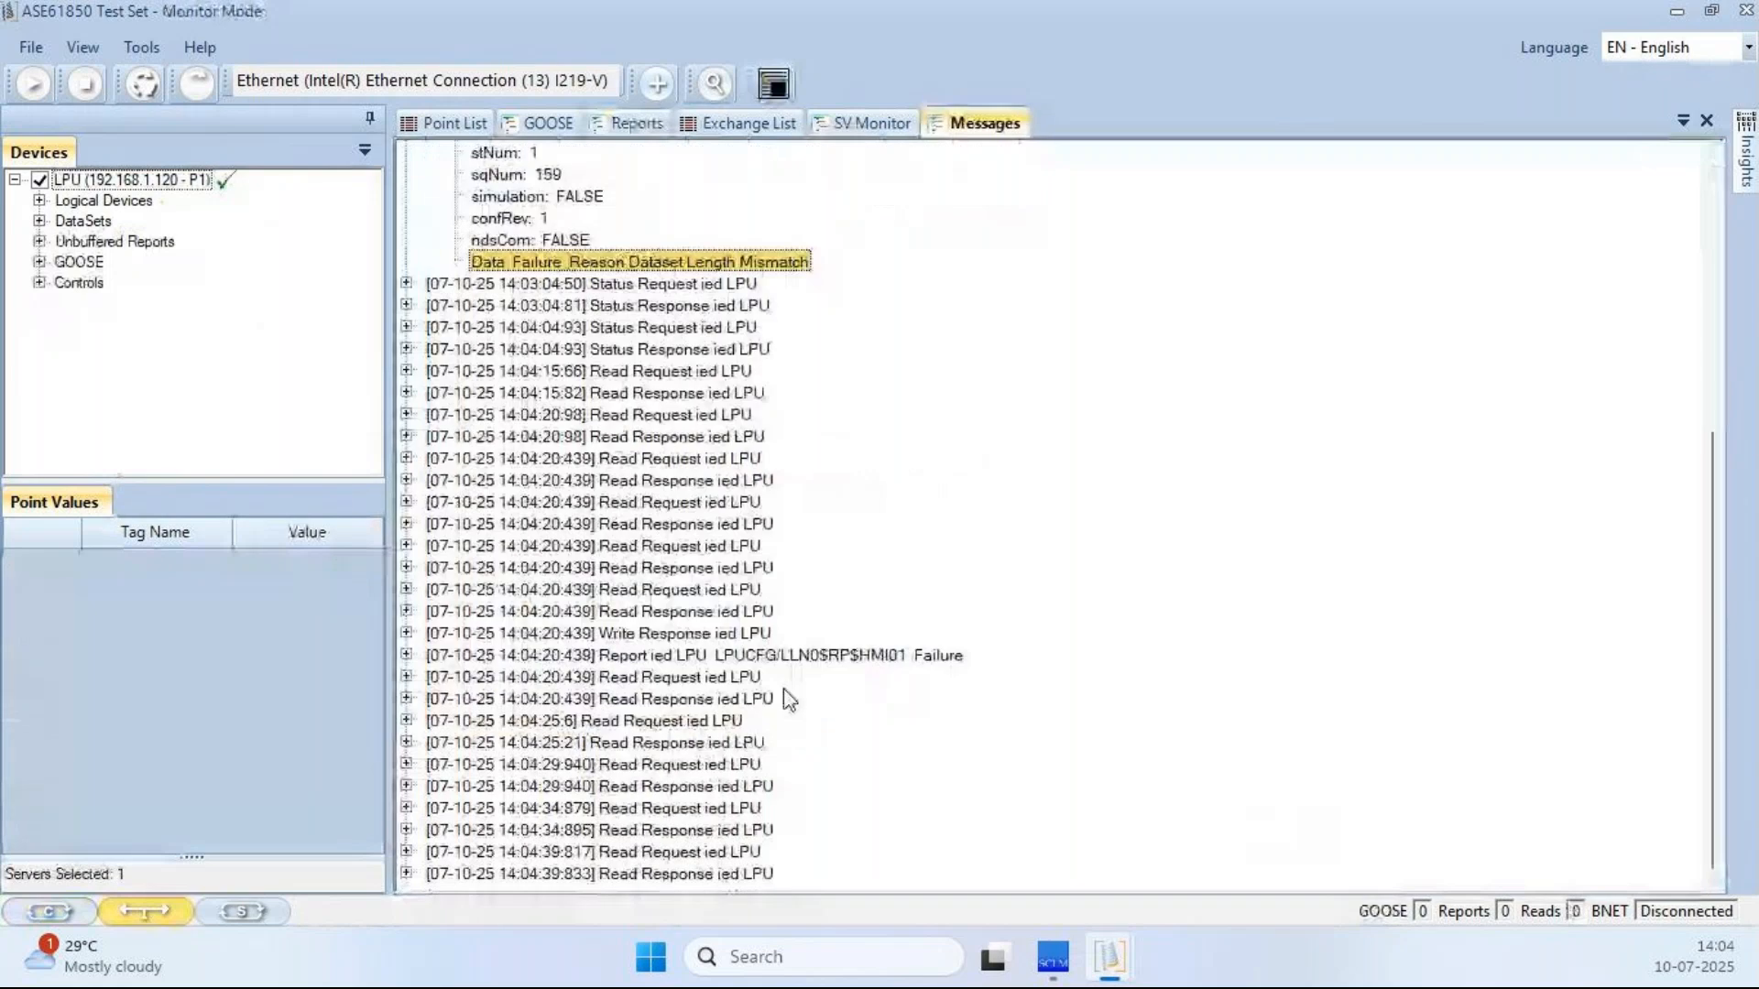
pyautogui.click(829, 656)
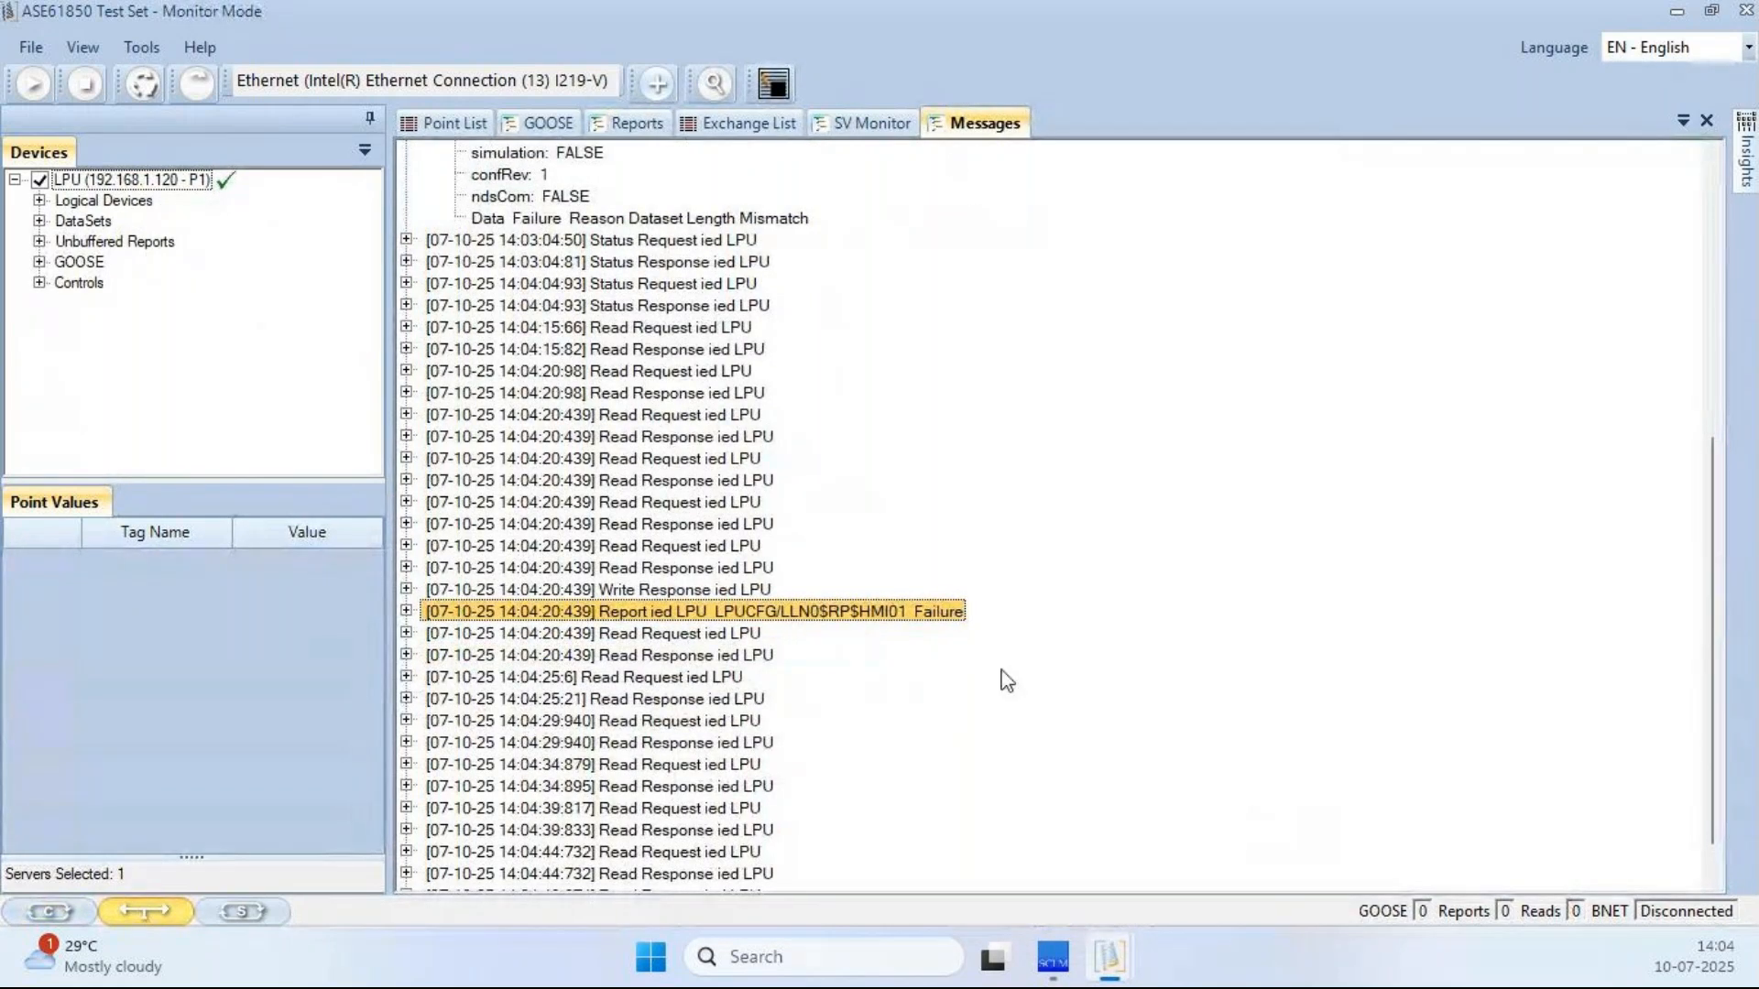
pyautogui.click(406, 568)
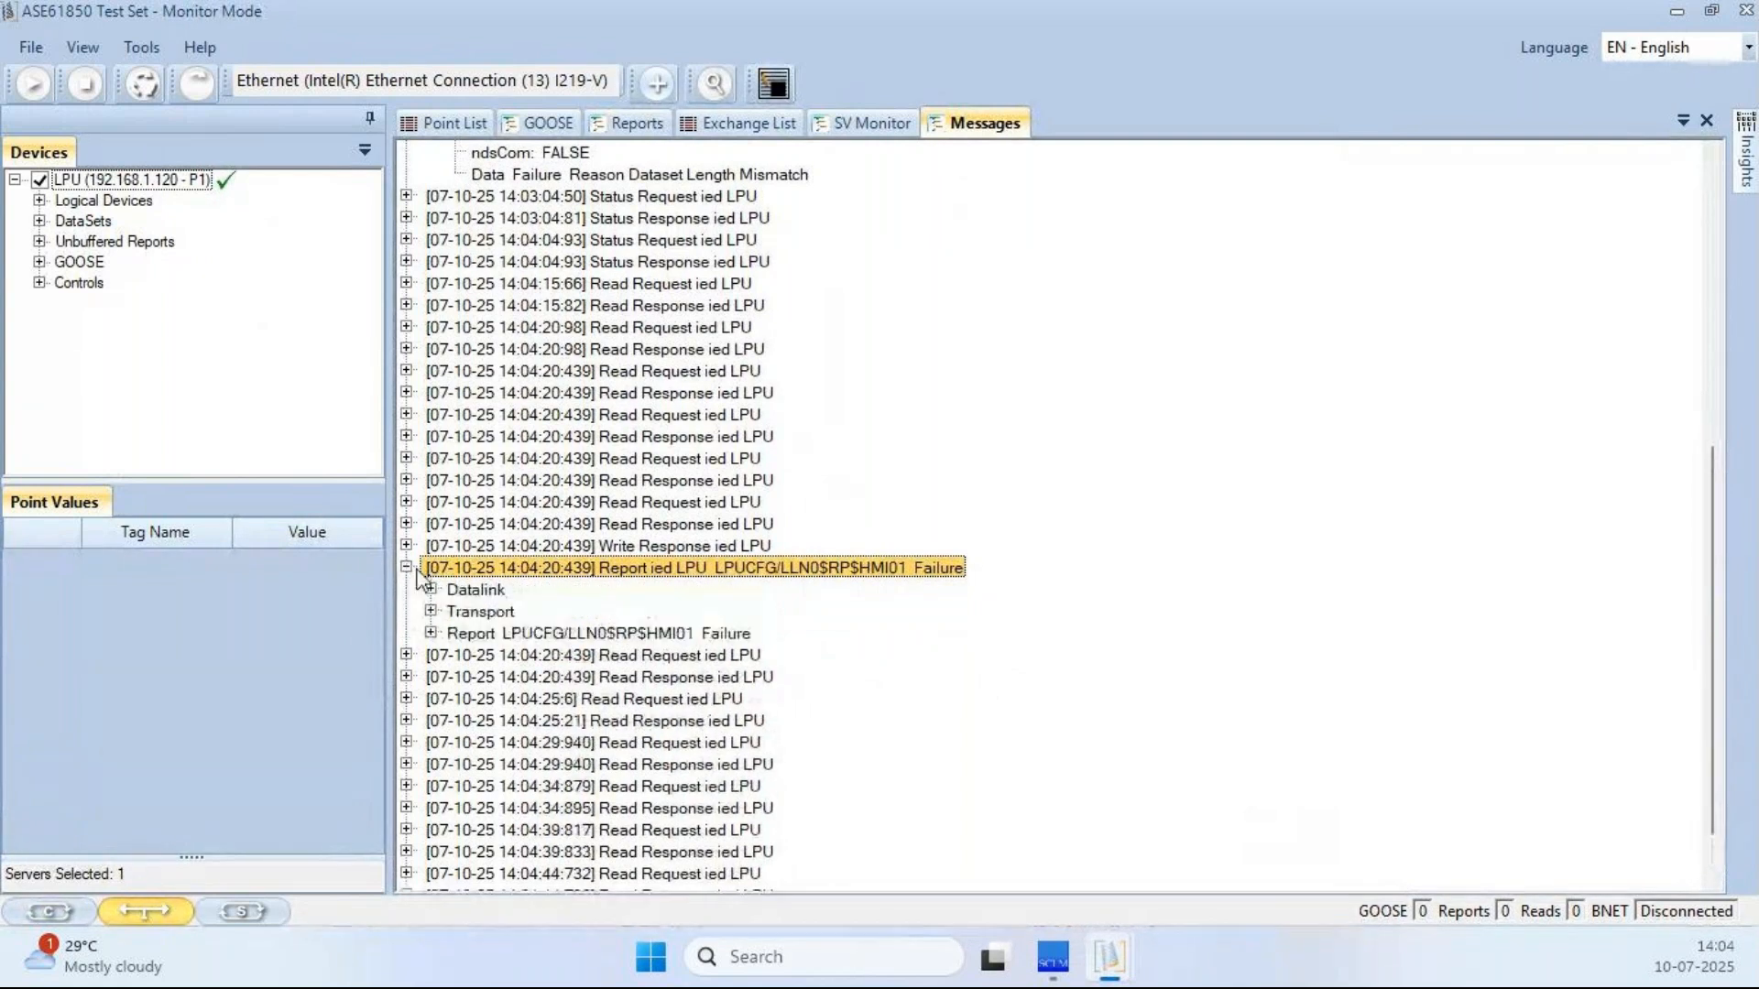
pyautogui.click(431, 633)
pyautogui.click(430, 589)
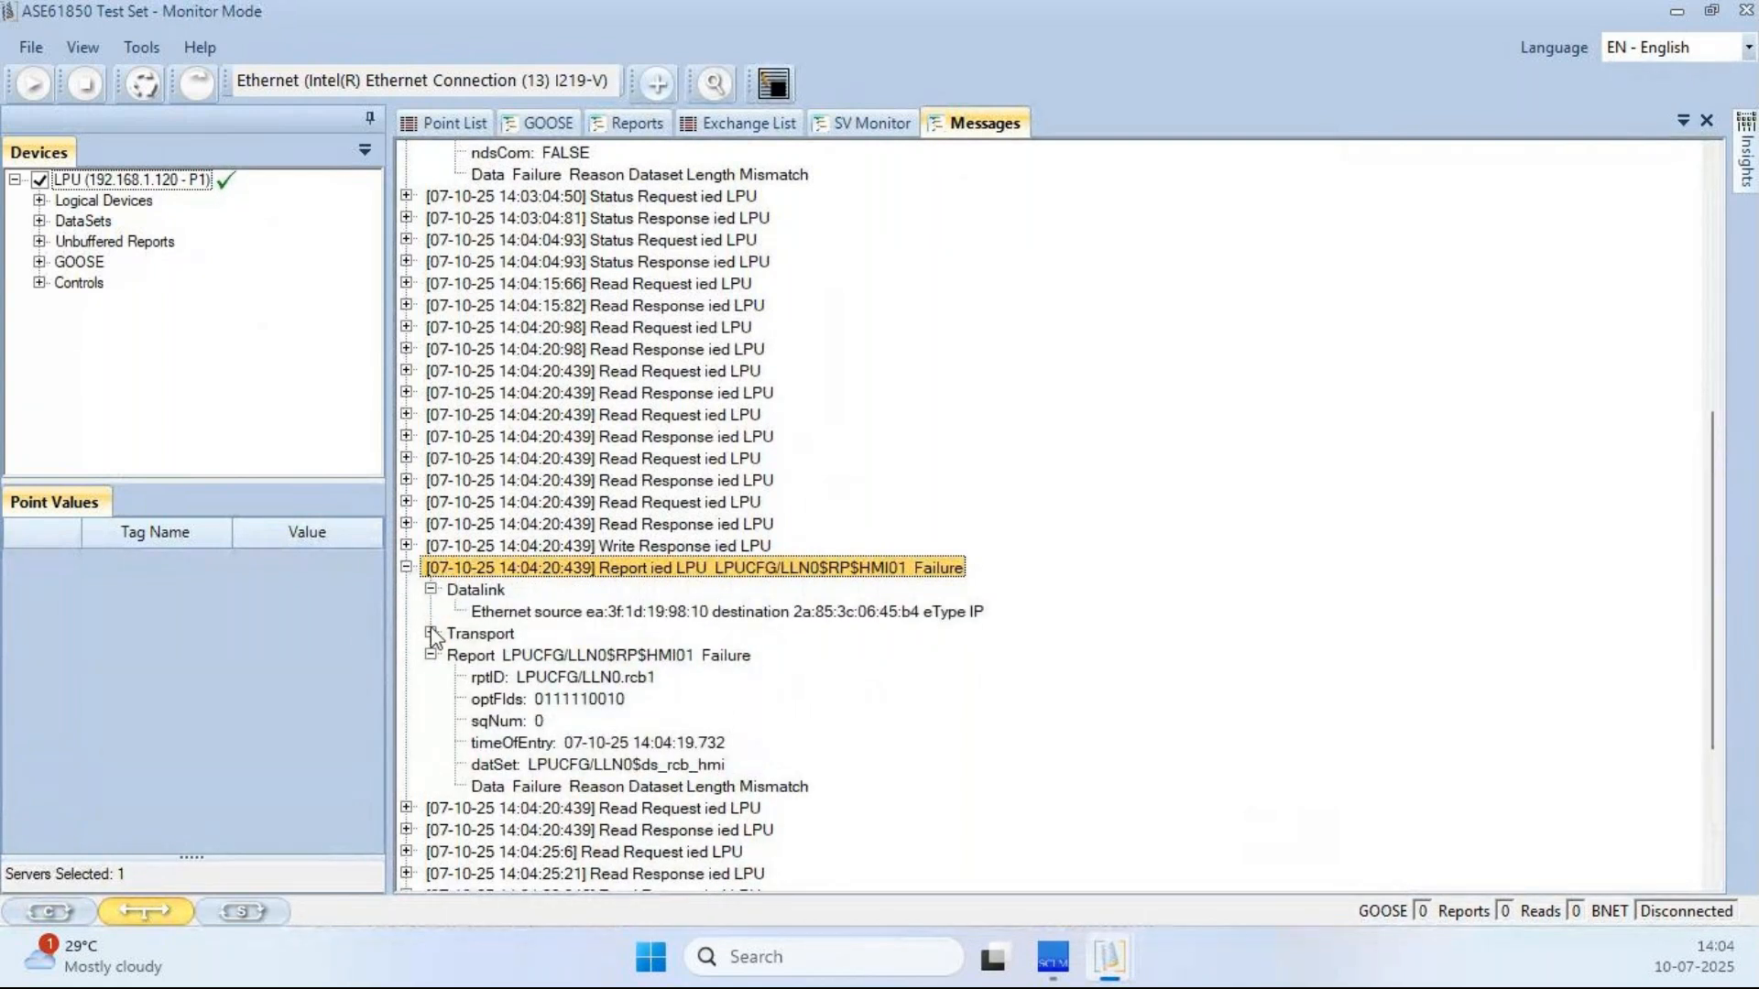
pyautogui.click(430, 633)
pyautogui.scroll(-2, 990, 570)
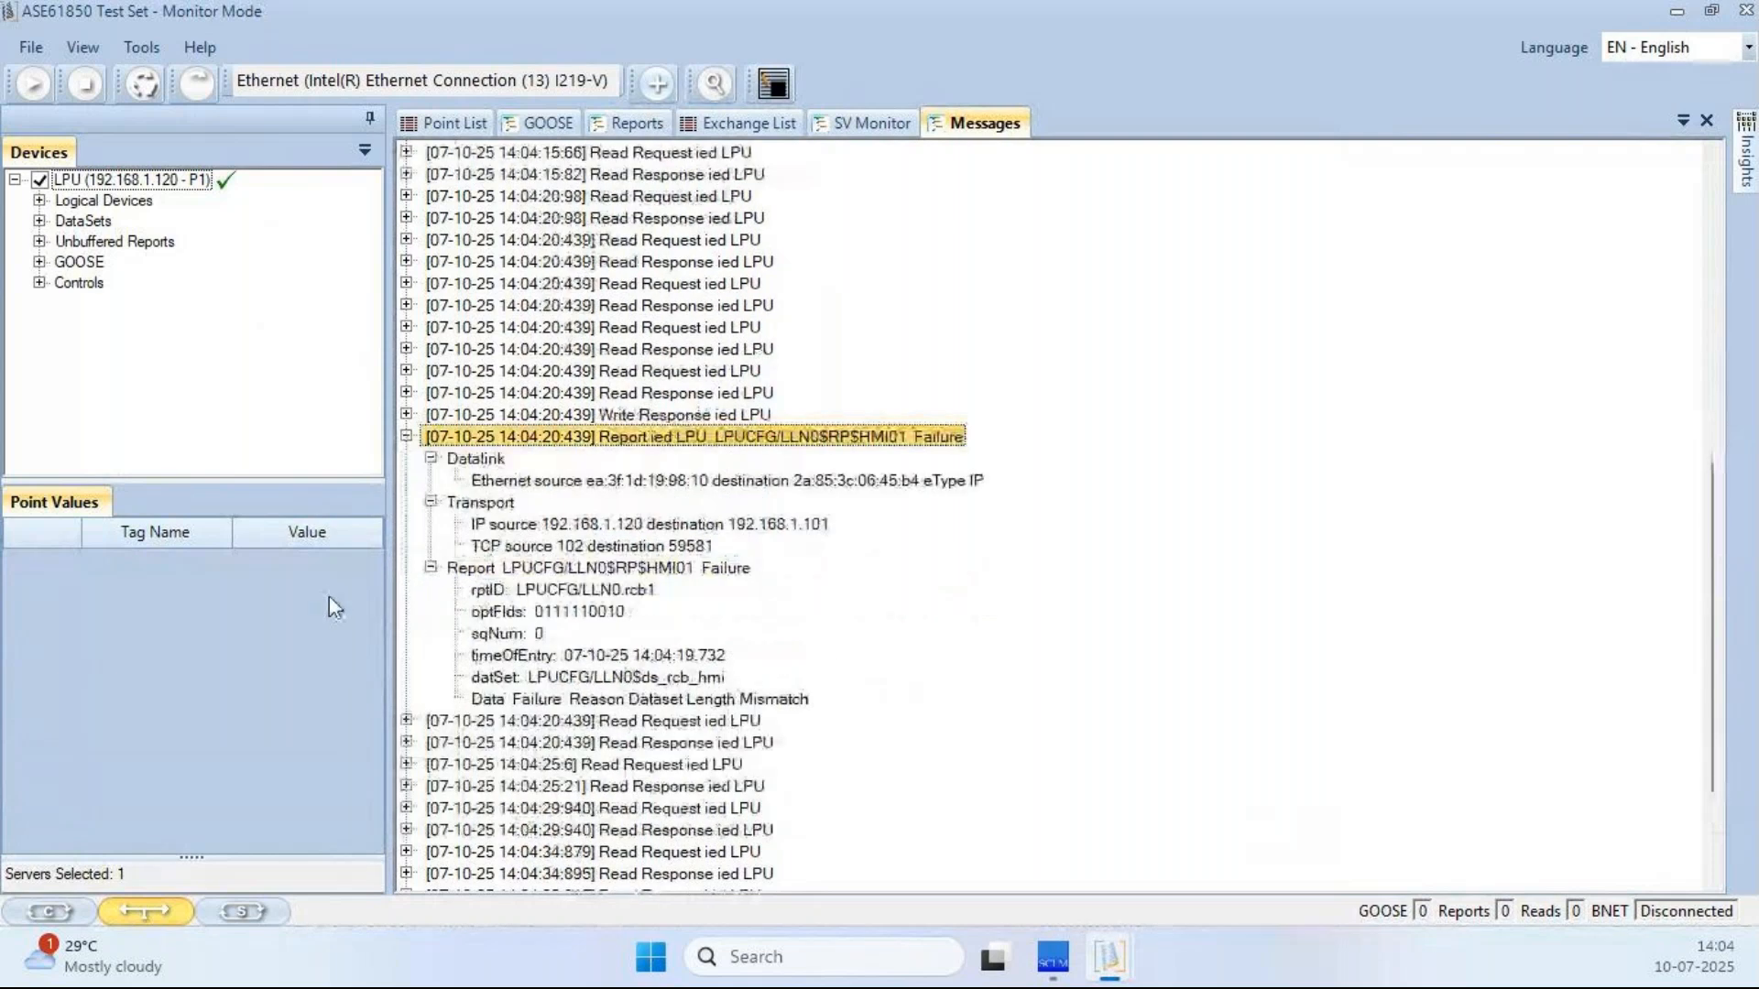
pyautogui.click(551, 698)
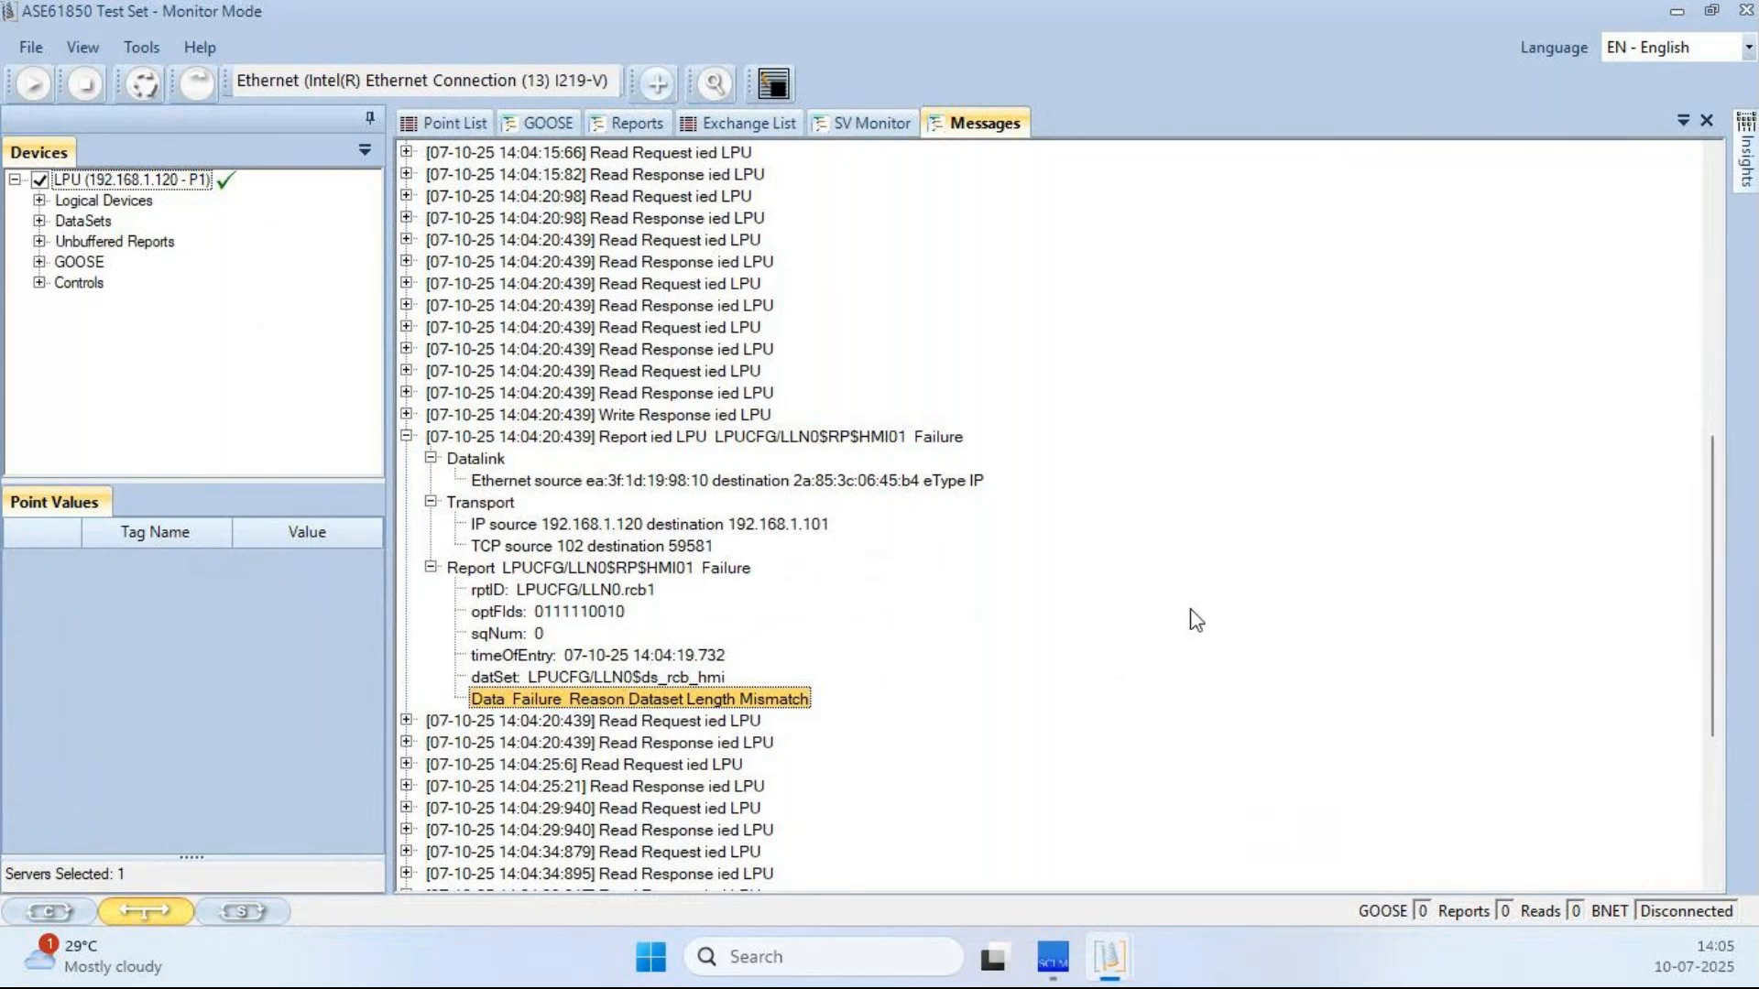
# - Review the captured message list and collapse the expanded gcb_prot_recl, gcb_bf and HMI01 report messages
pyautogui.scroll(-5, 1180, 658)
pyautogui.scroll(6, 1188, 660)
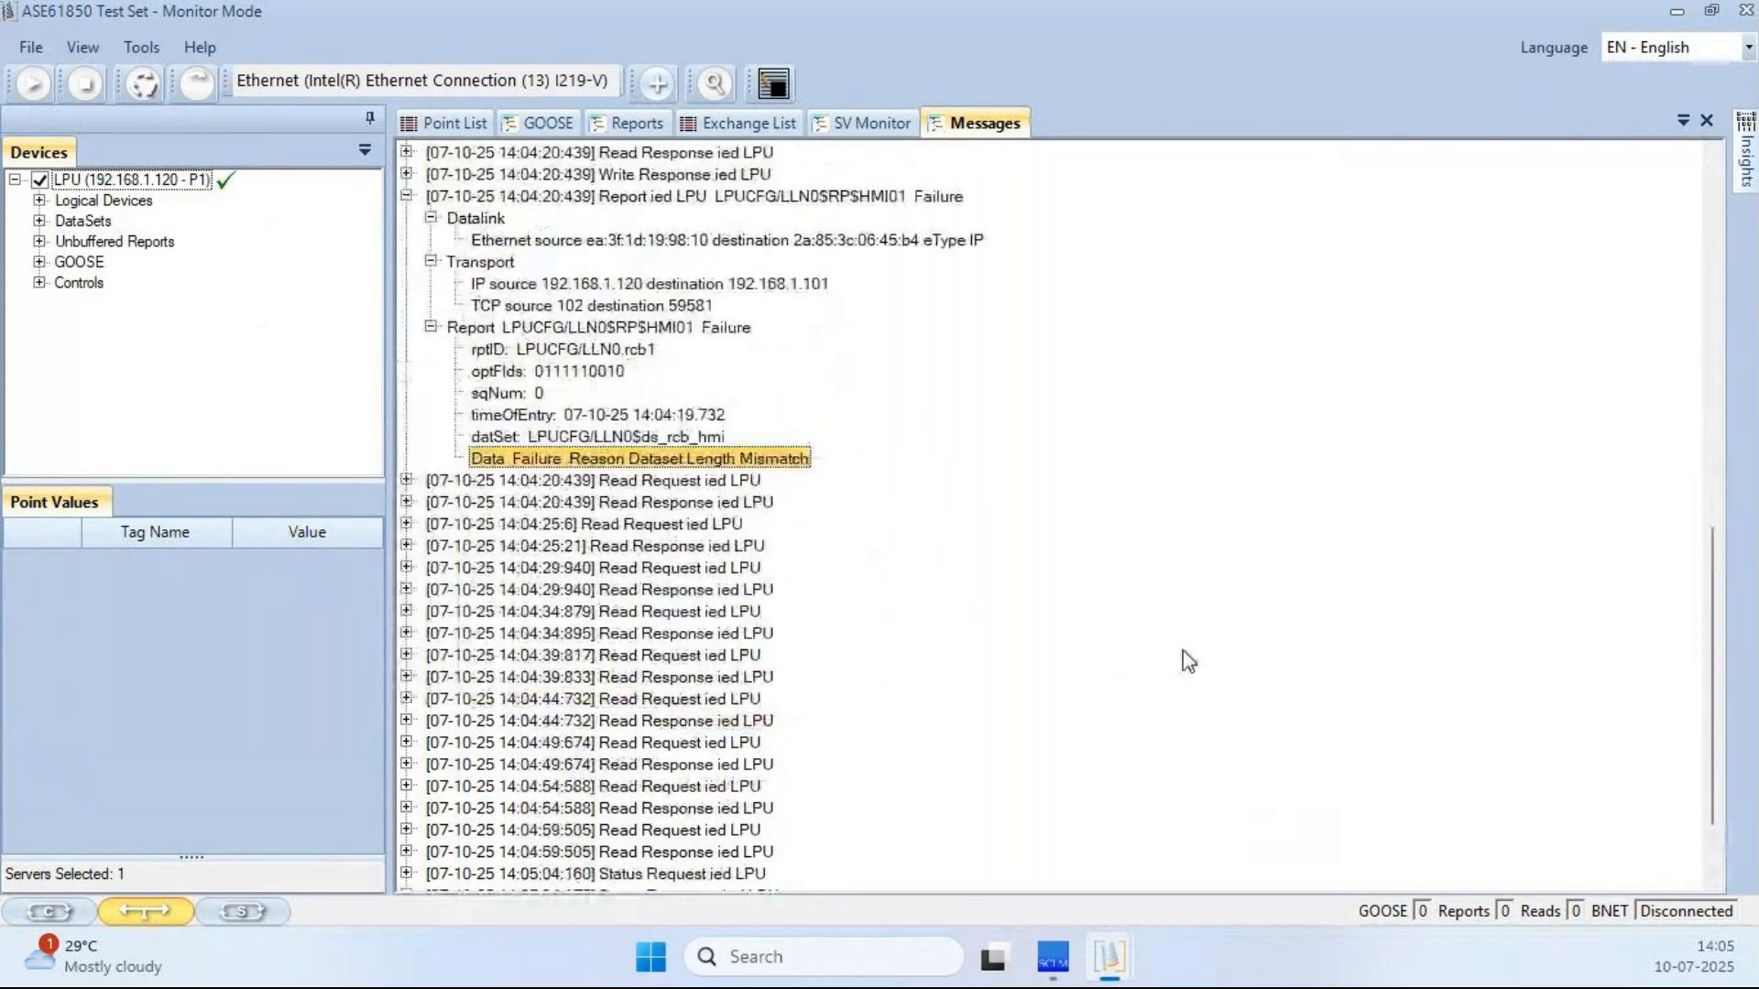
pyautogui.scroll(4, 1188, 661)
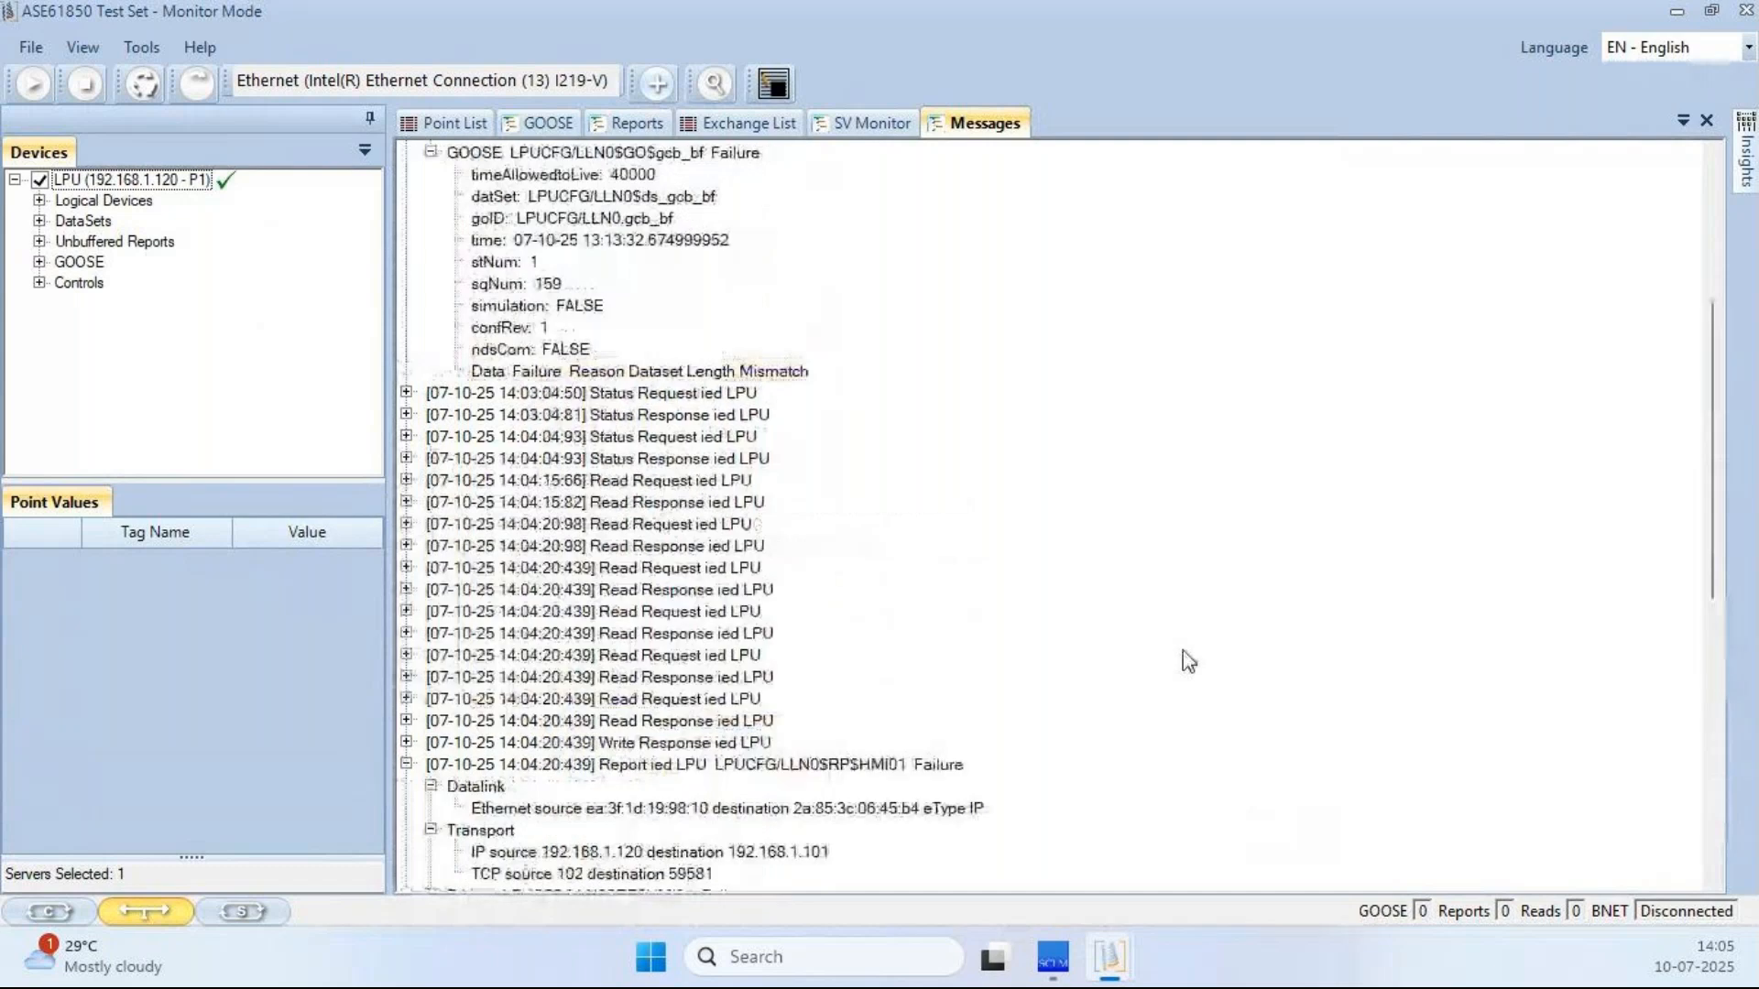
pyautogui.scroll(3, 1188, 662)
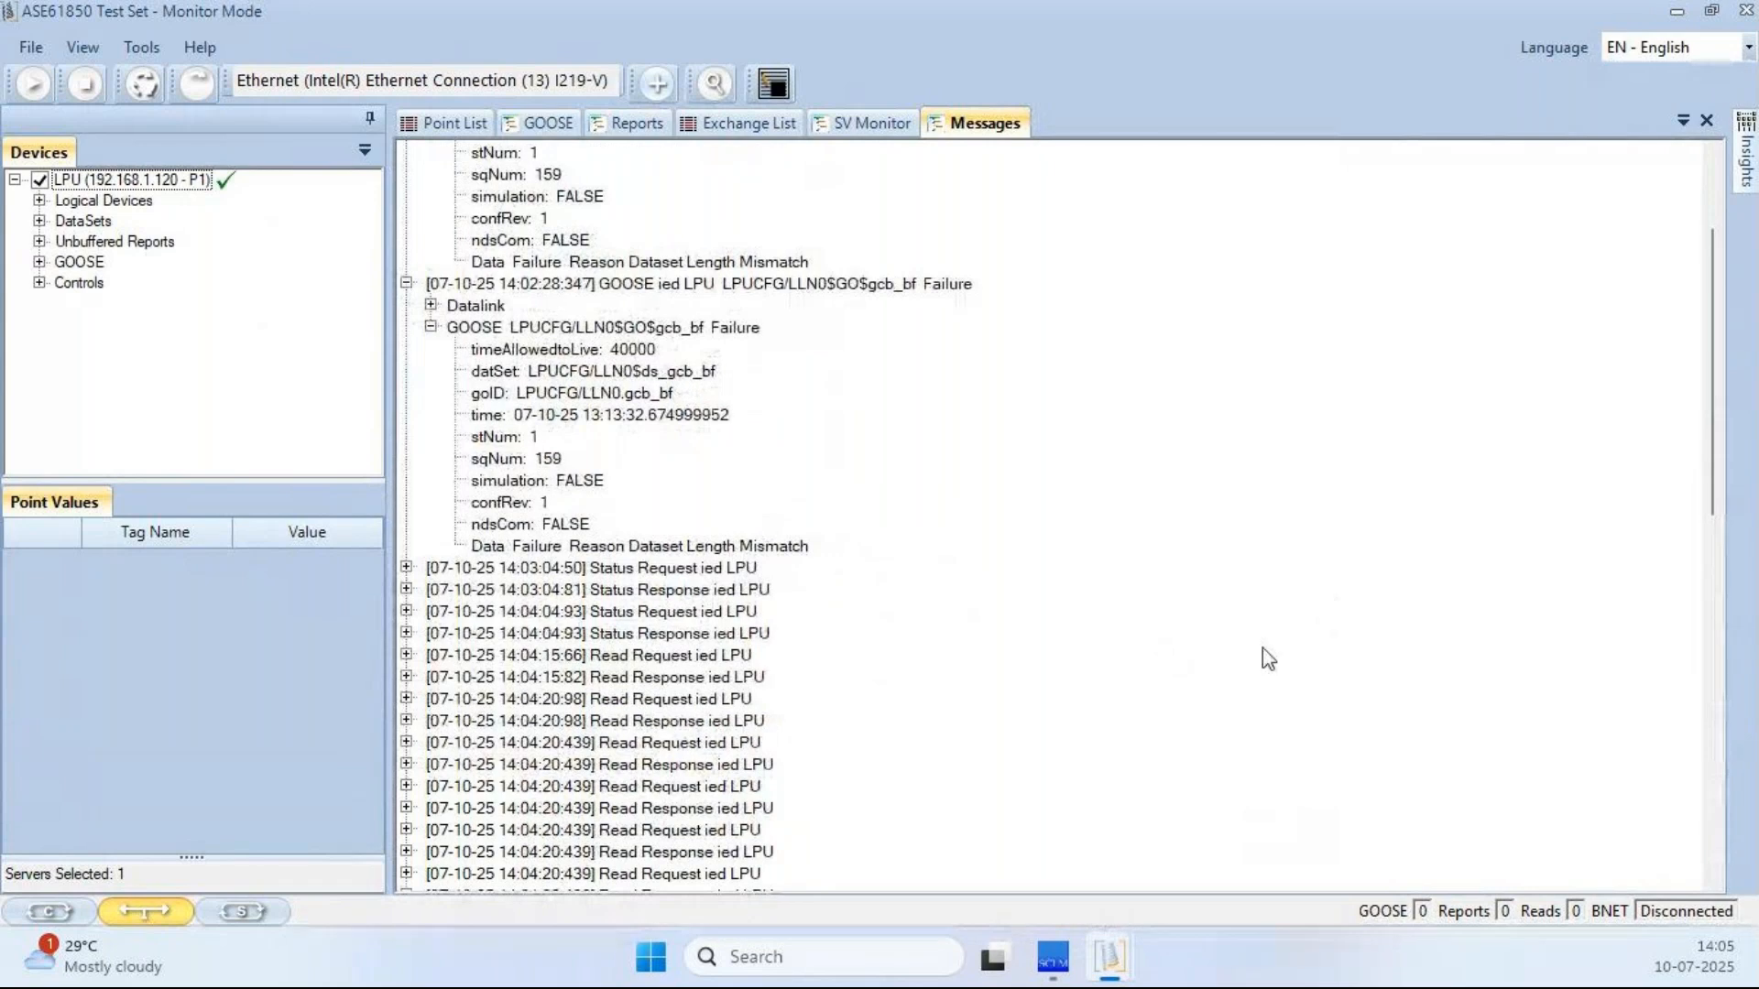
pyautogui.scroll(3, 1150, 682)
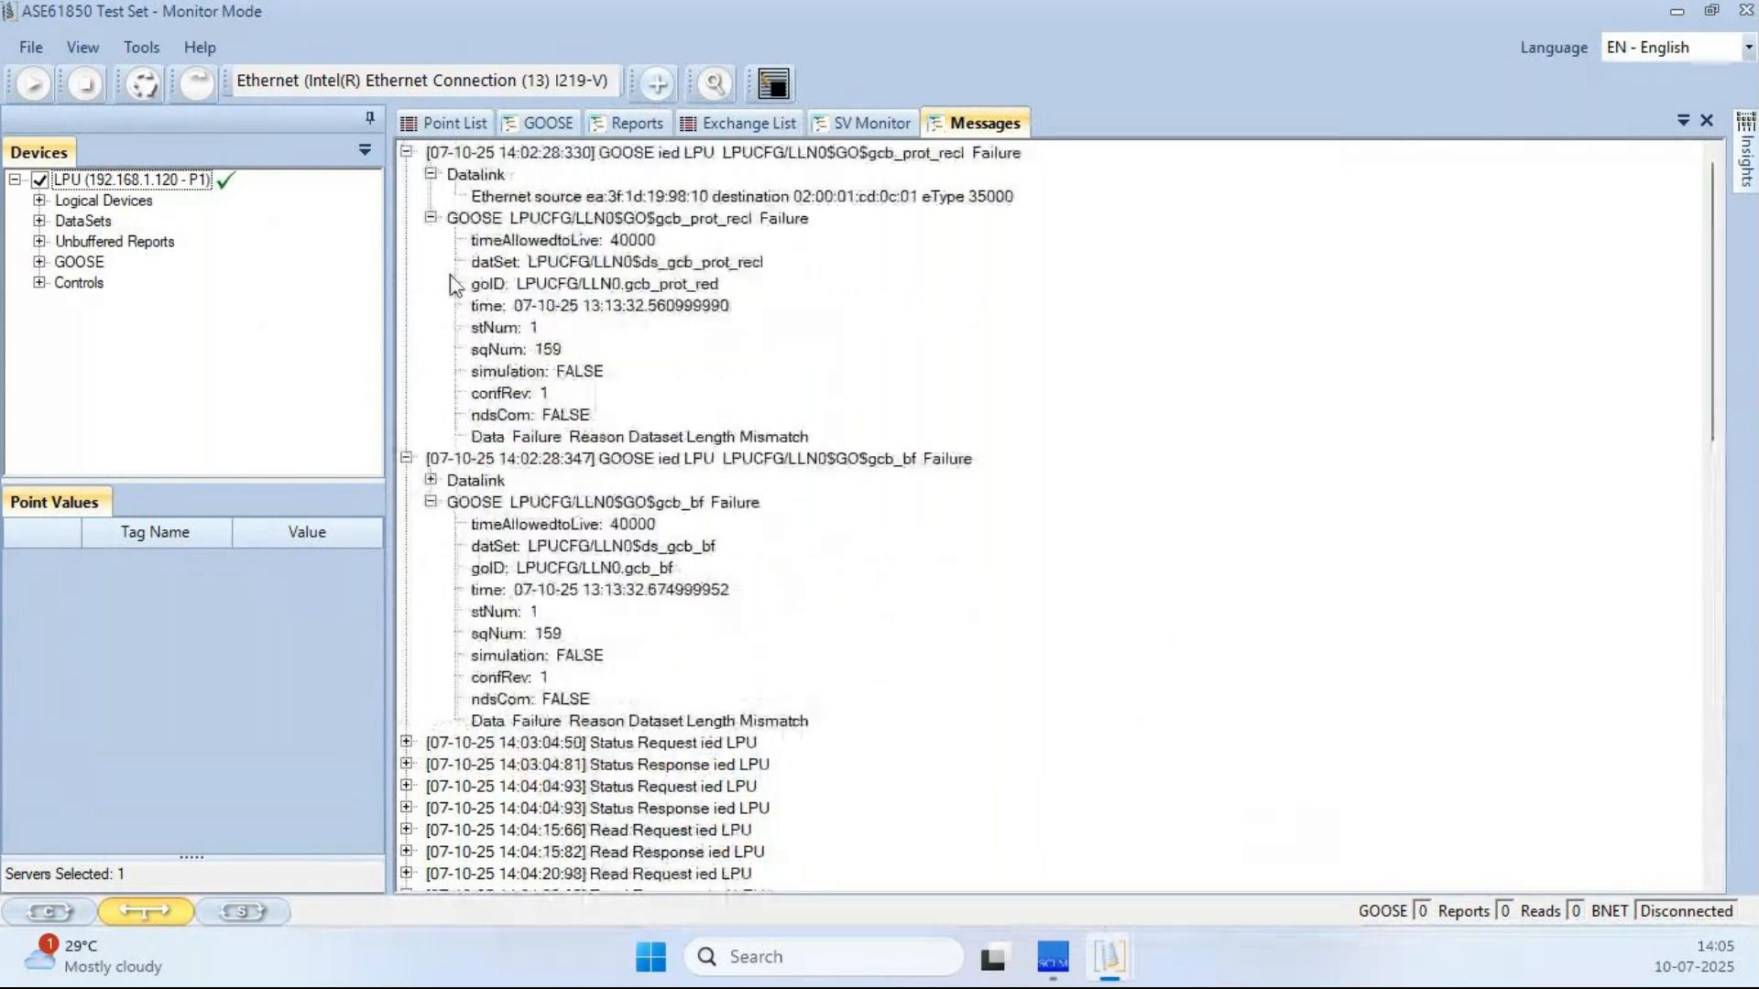
pyautogui.click(406, 153)
pyautogui.click(407, 174)
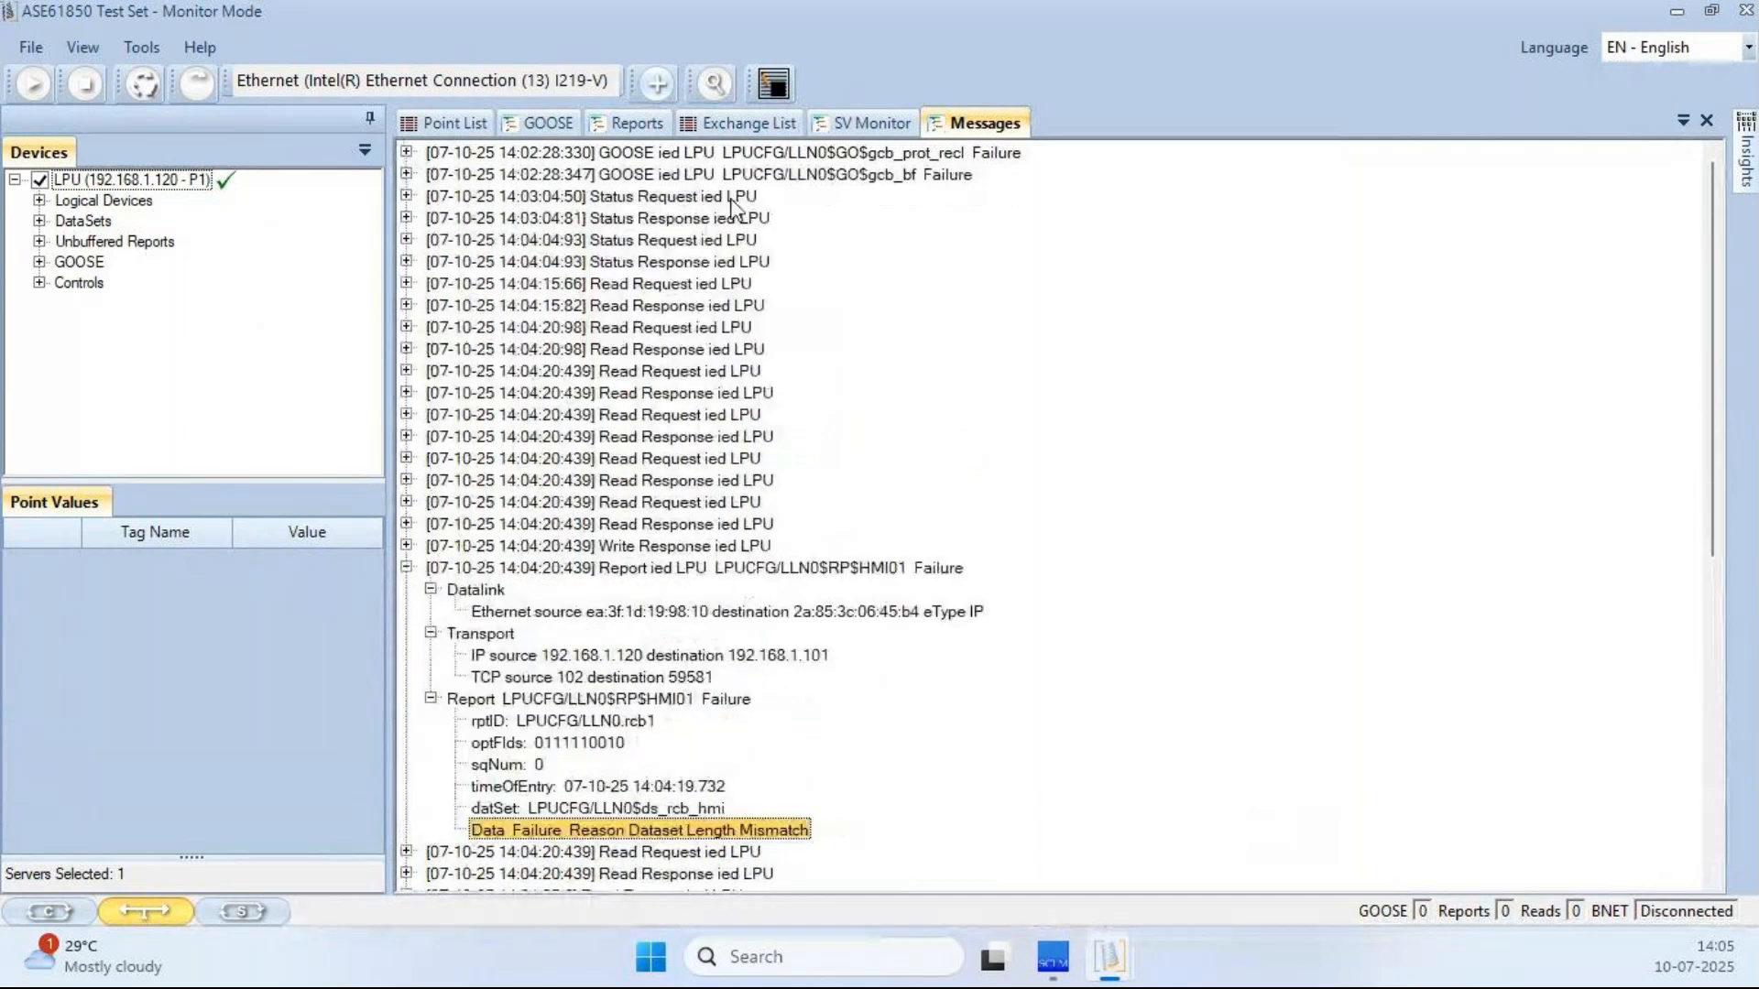
pyautogui.click(410, 576)
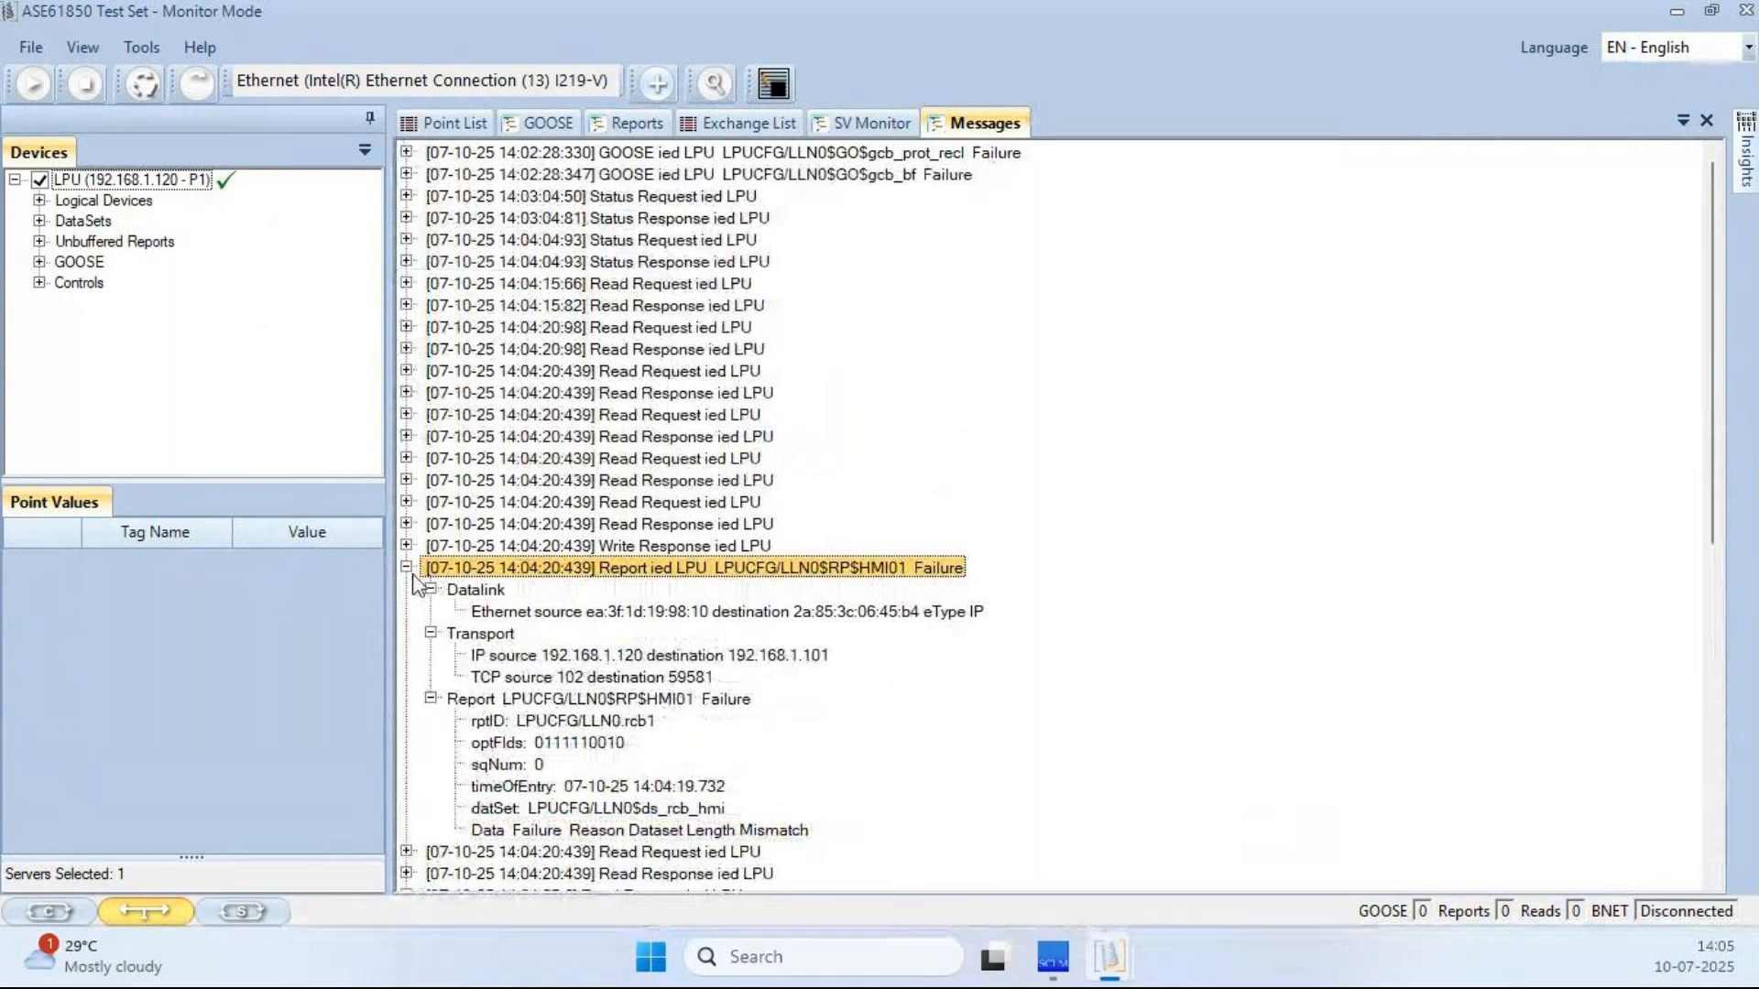
pyautogui.click(407, 569)
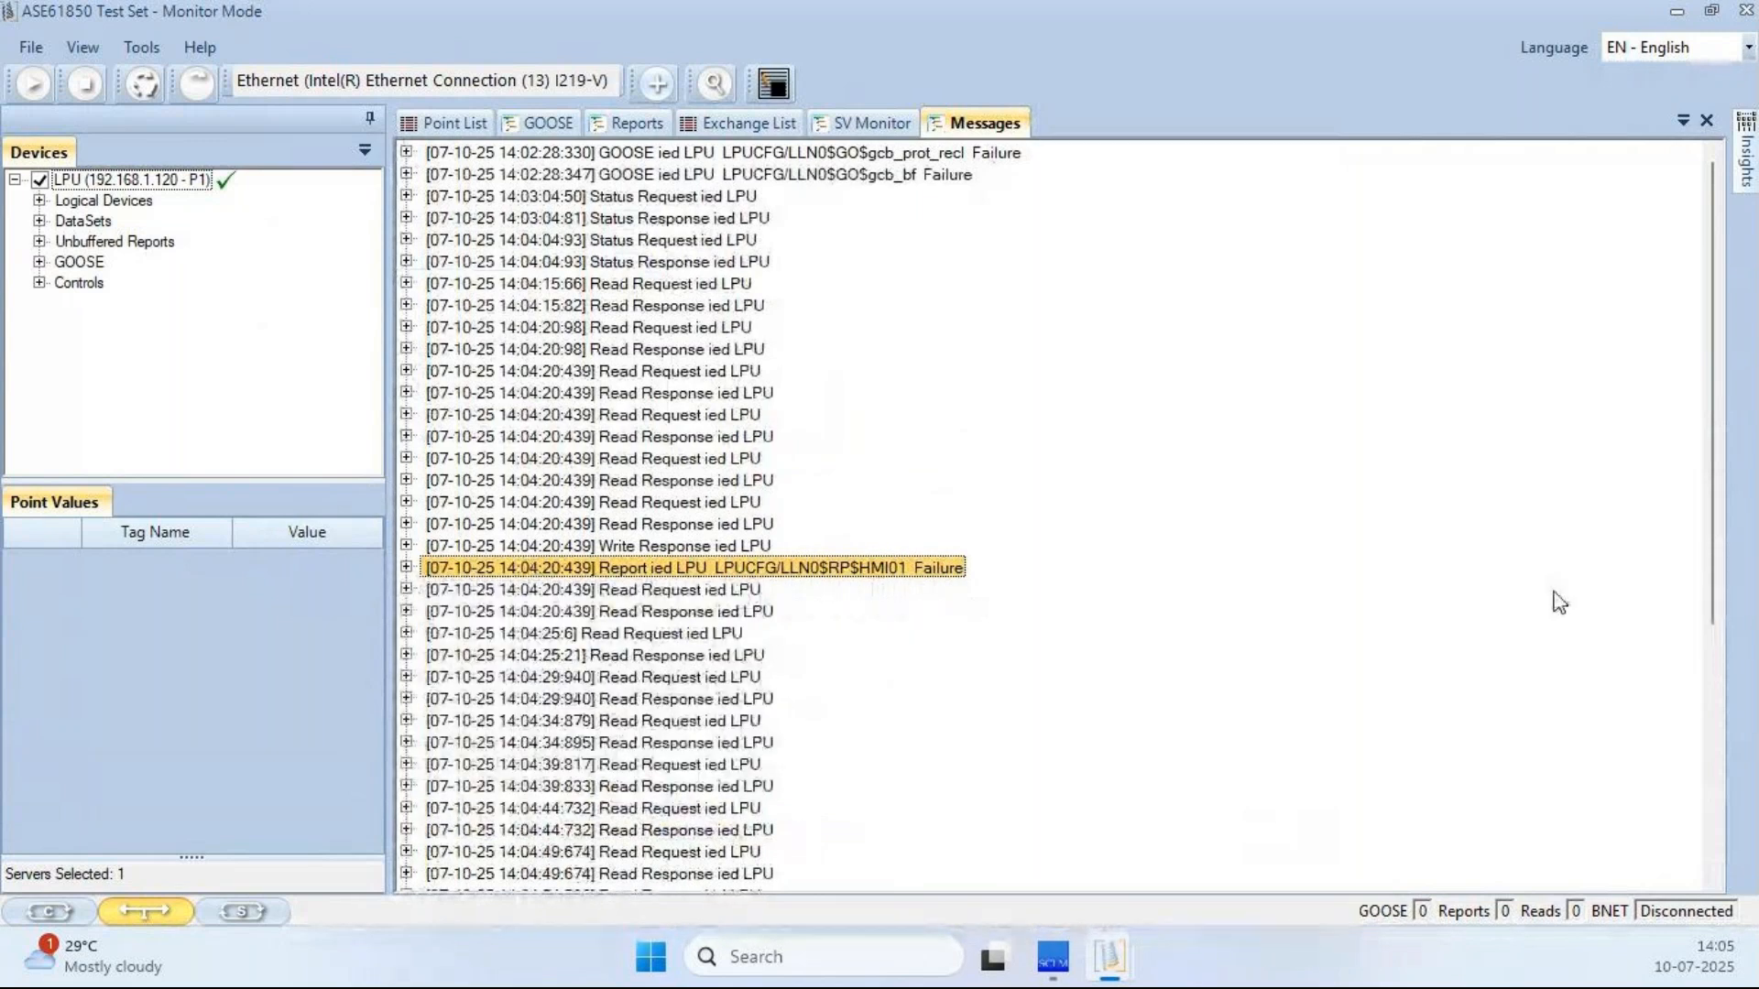